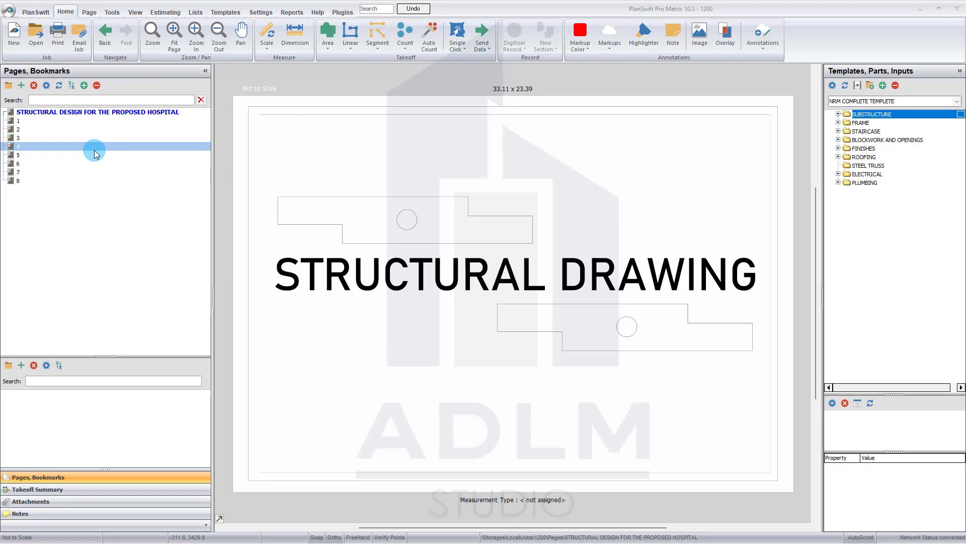
Open page 1 and examine the foundation layout and the Section A-A foundation detail
click(82, 122)
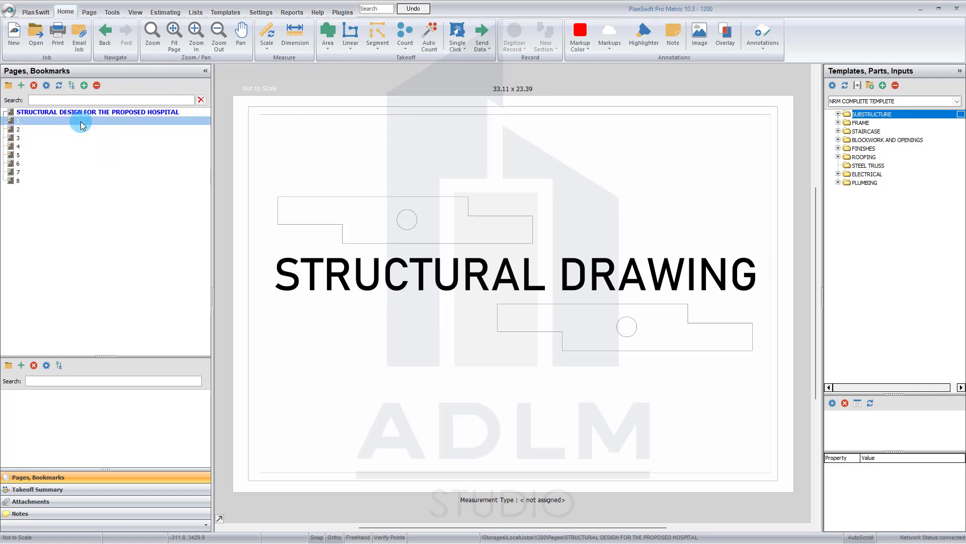
double_click(25, 123)
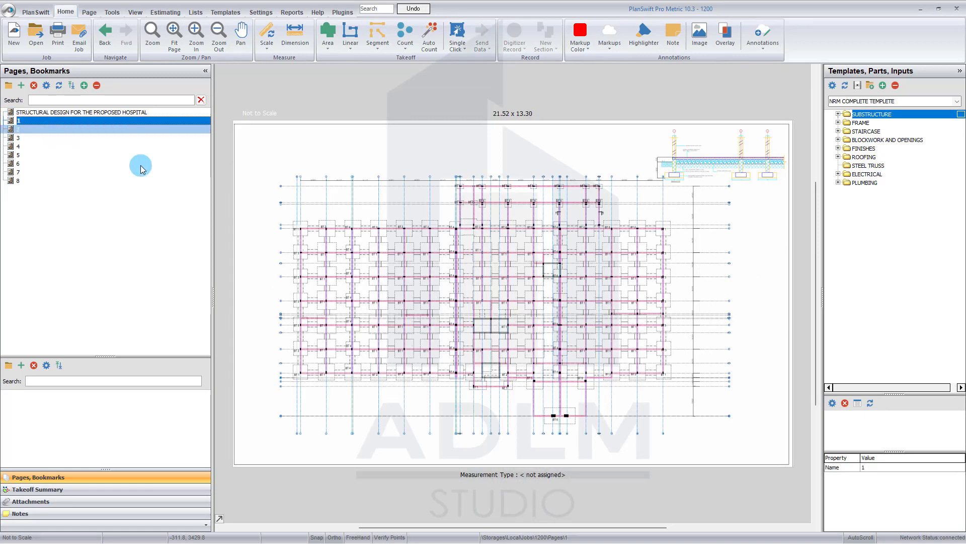
scroll(335, 362, up, 3)
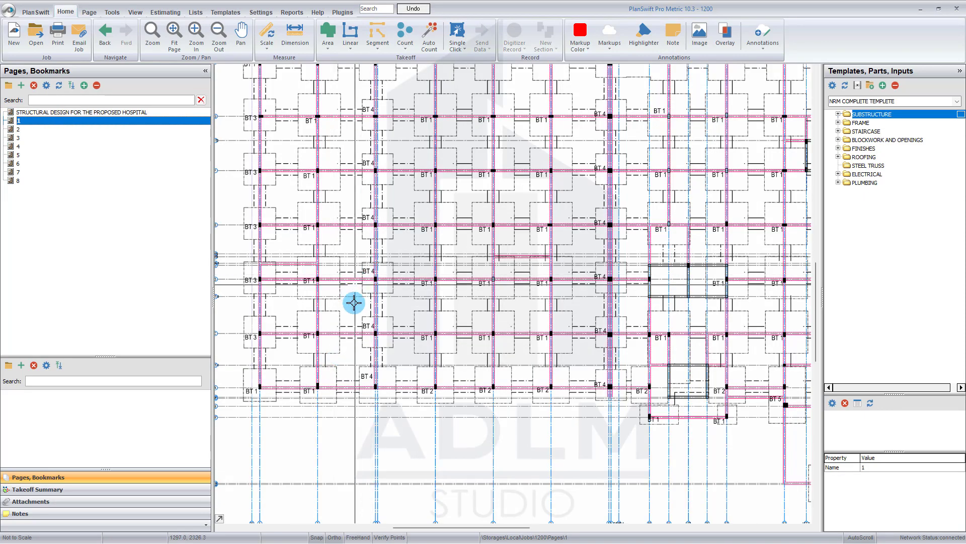
scroll(361, 309, down, 3)
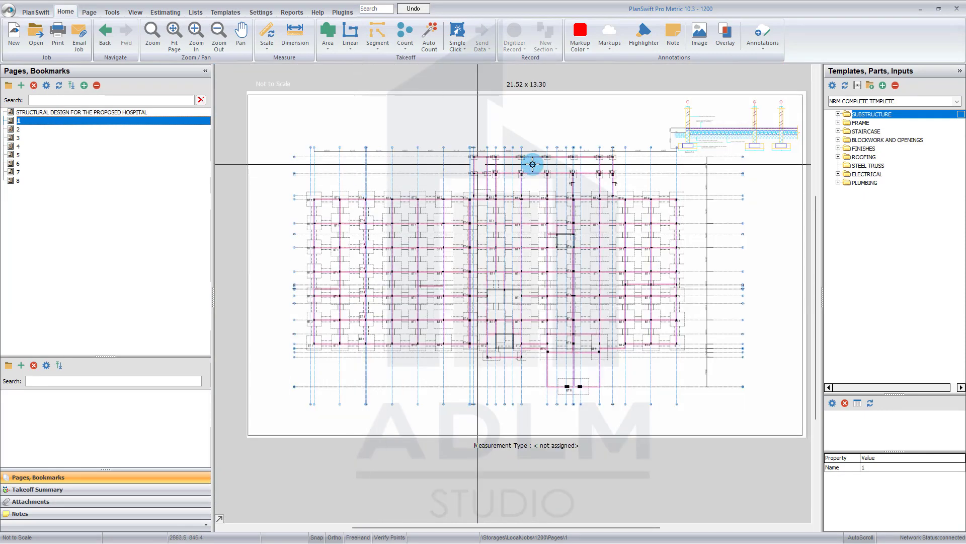
scroll(460, 222, up, 4)
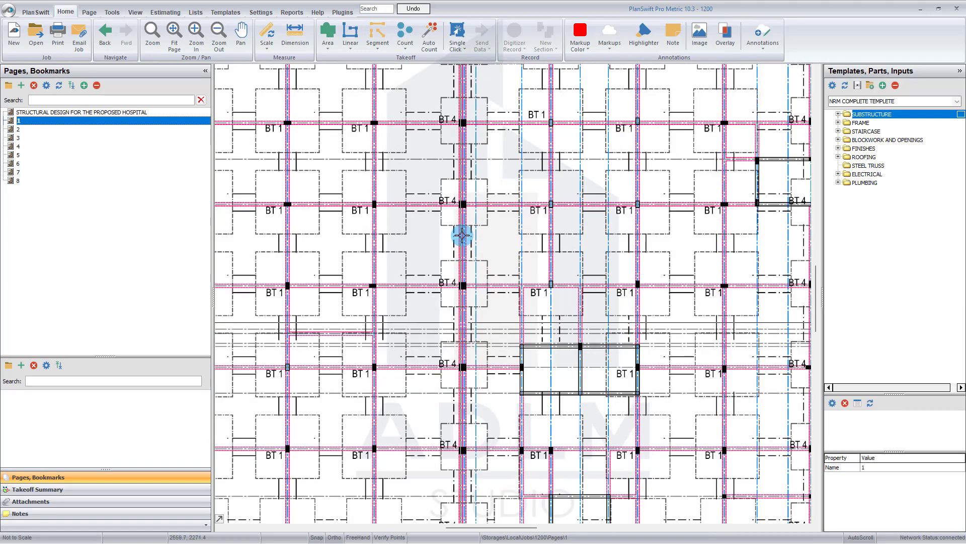
scroll(467, 270, down, 3)
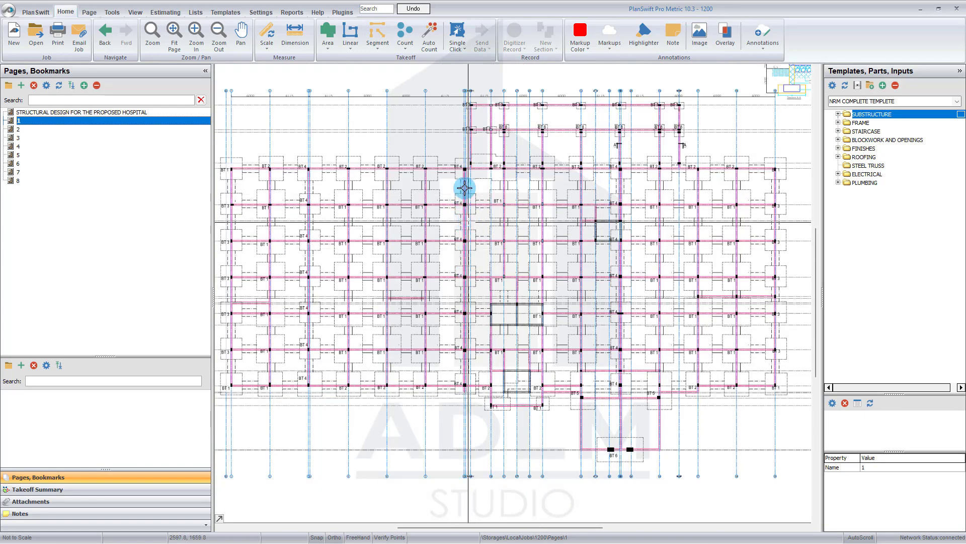
scroll(457, 174, down, 2)
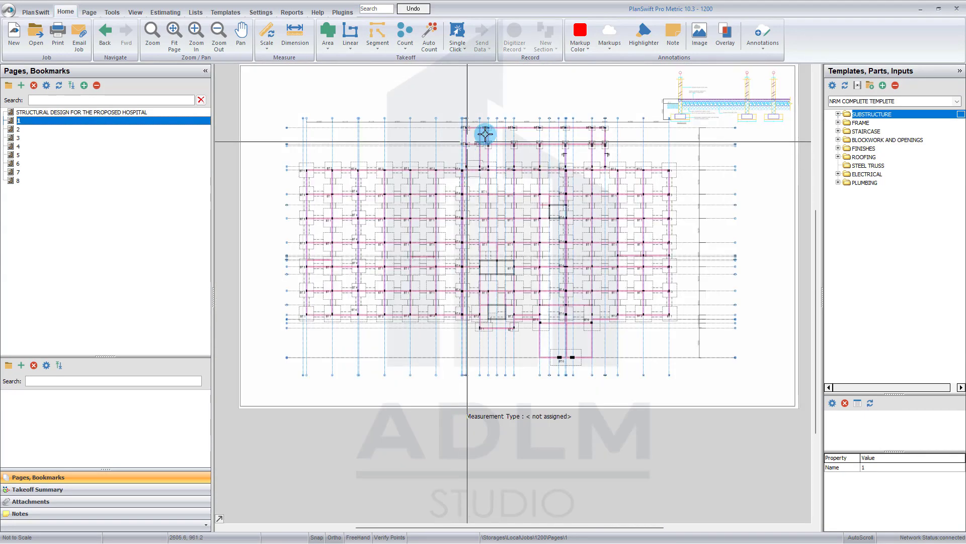
scroll(674, 302, up, 5)
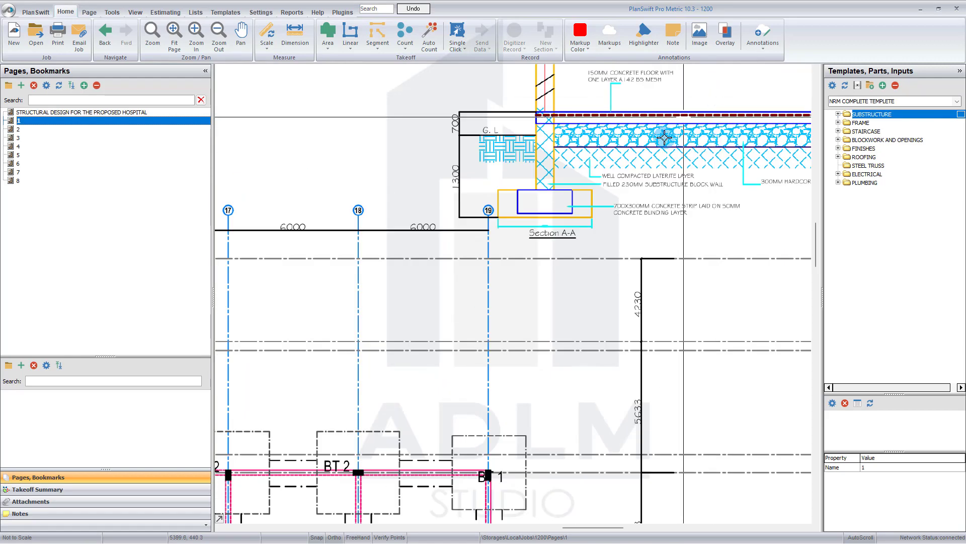
drag(659, 157, 644, 164)
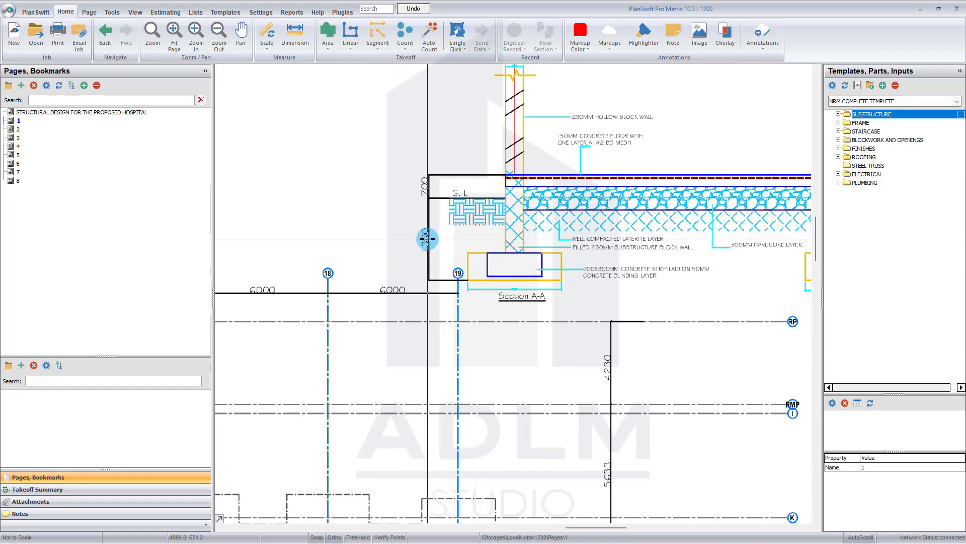
Scale page 1 horizontally with a 6 m metric dimension between grid lines 17 and 18
scroll(423, 237, down, 3)
scroll(387, 284, down, 2)
scroll(349, 264, up, 5)
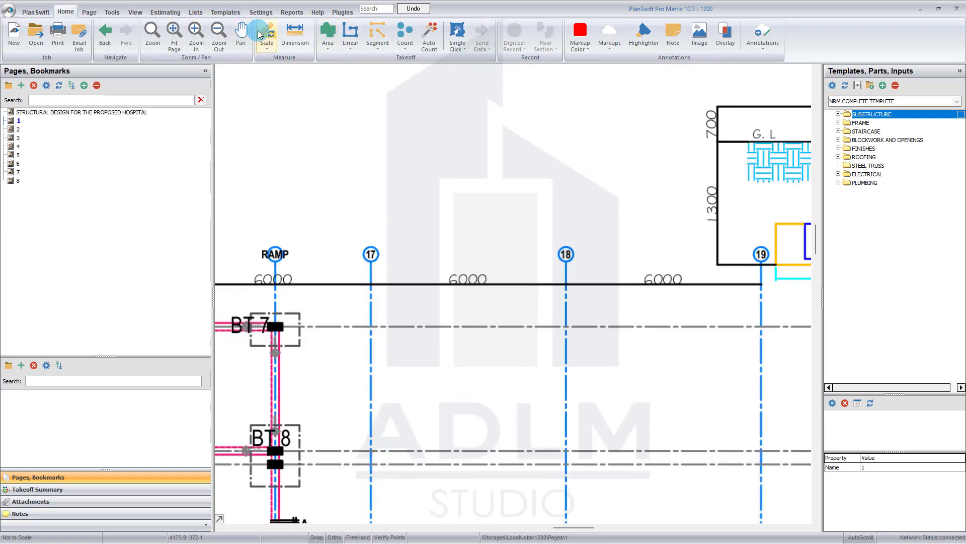
click(261, 31)
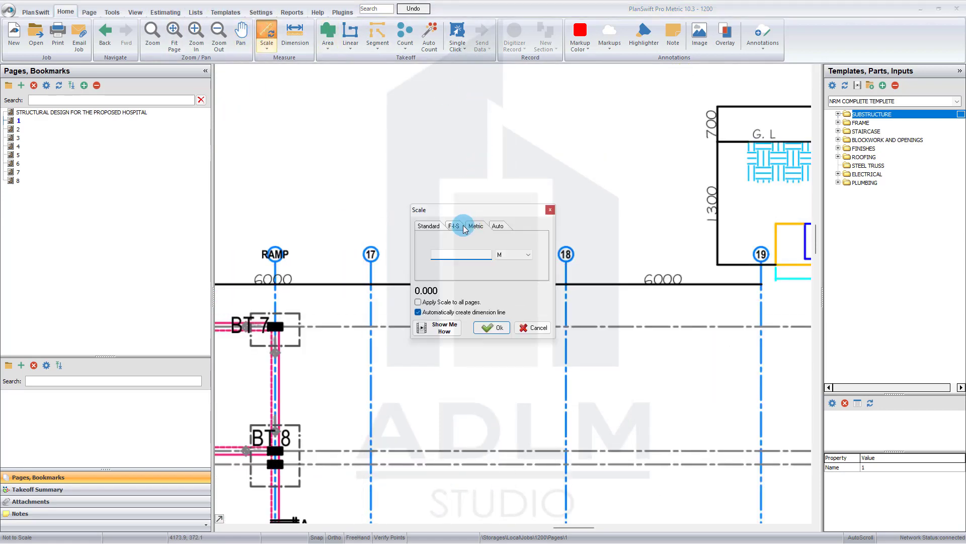
click(486, 327)
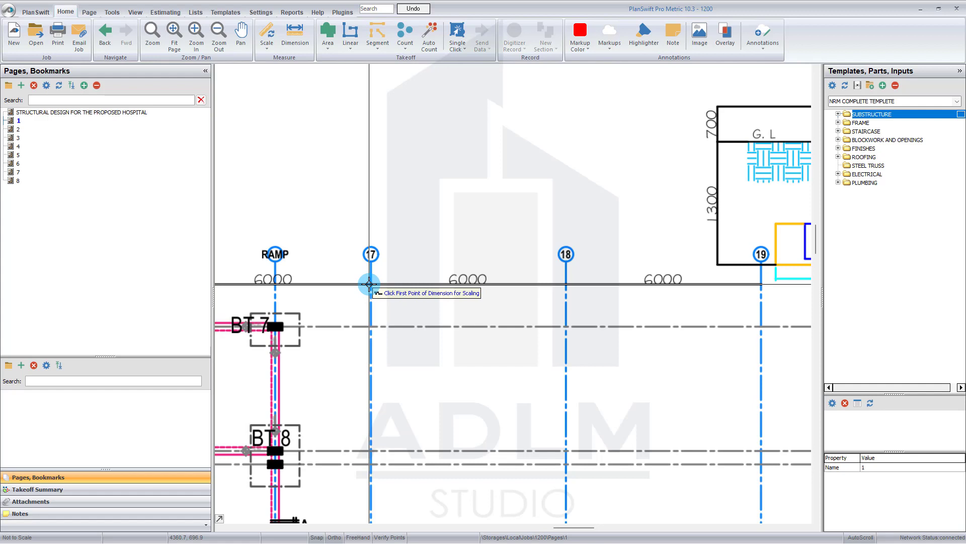
click(371, 285)
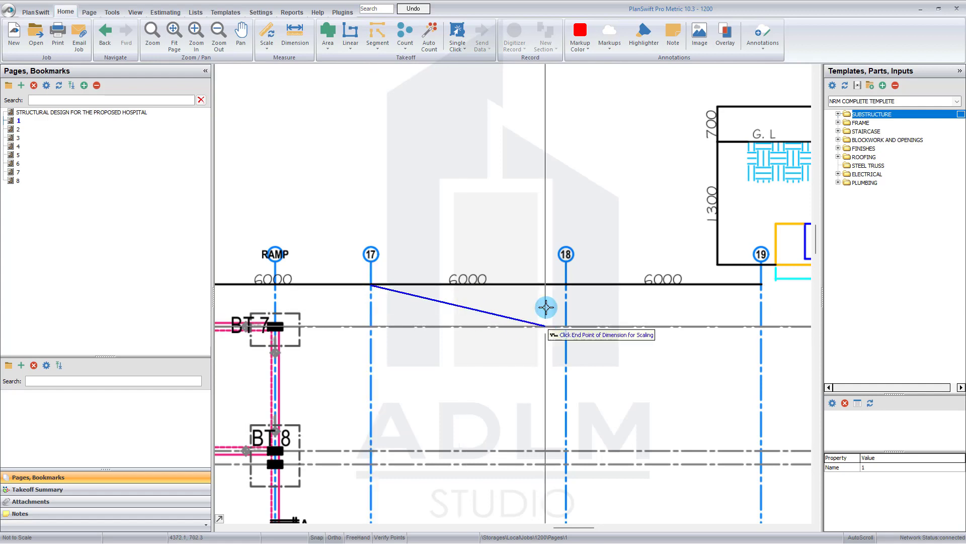
click(566, 285)
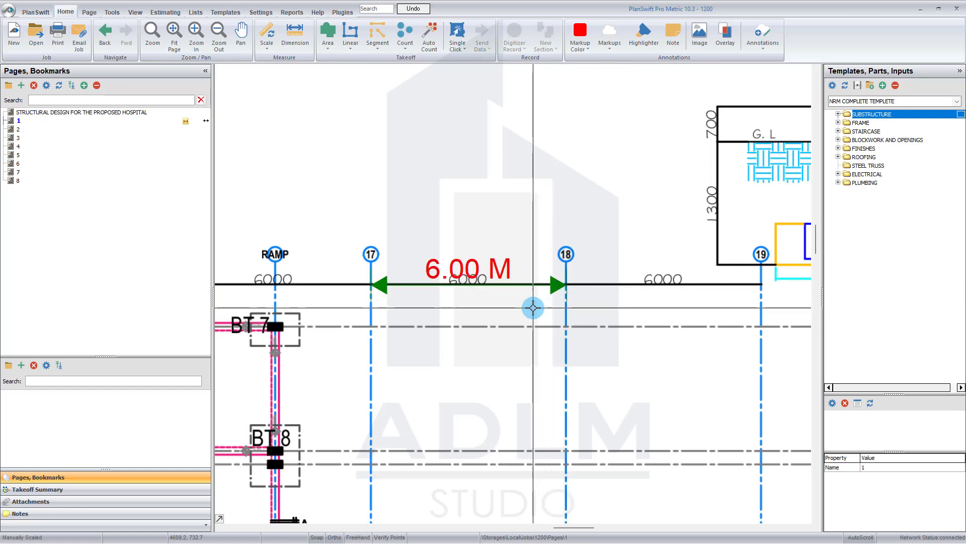
Add a vertical scale to page 1 with a 5.633 m dimension between grid lines G and F
scroll(535, 308, down, 5)
scroll(719, 371, up, 3)
scroll(550, 442, down, 4)
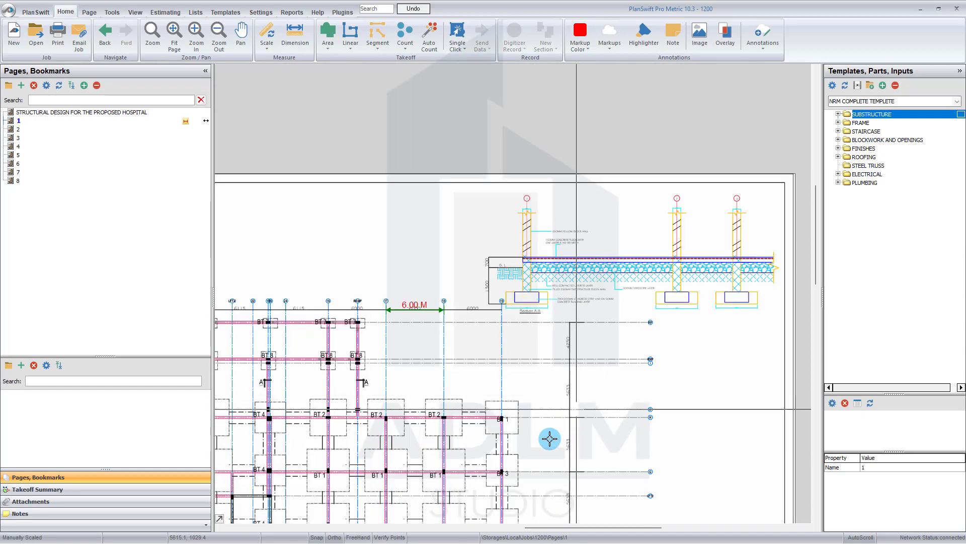
scroll(513, 365, up, 3)
scroll(513, 365, up, 3)
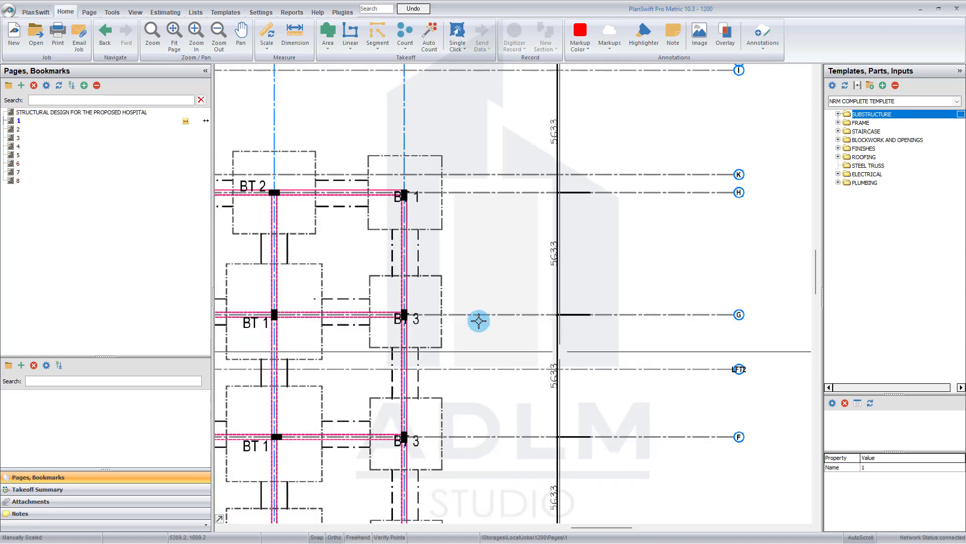
click(267, 35)
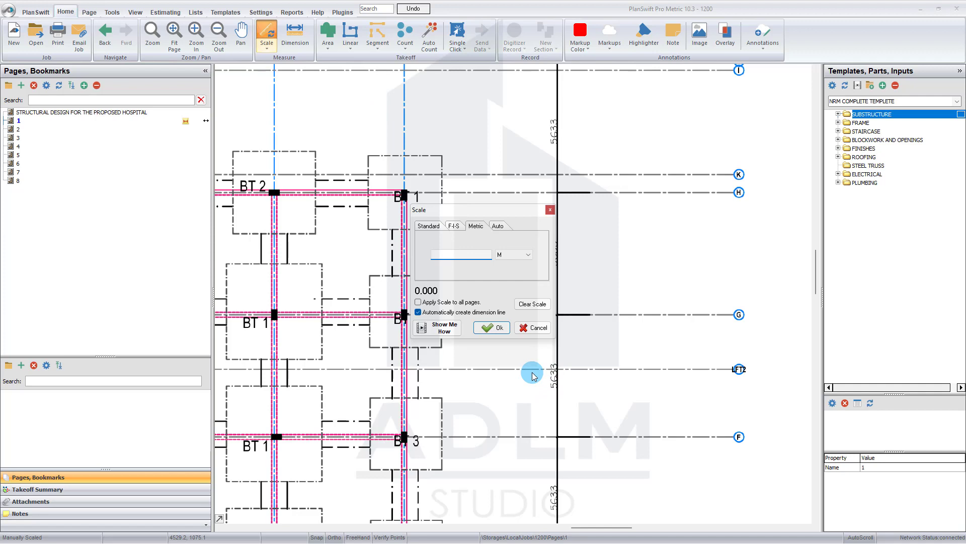
text(5.633)
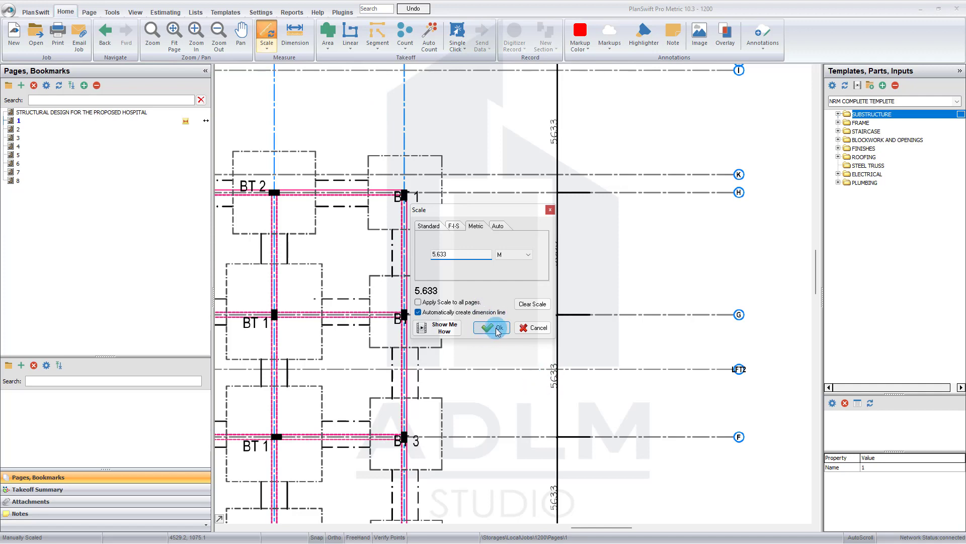
click(495, 328)
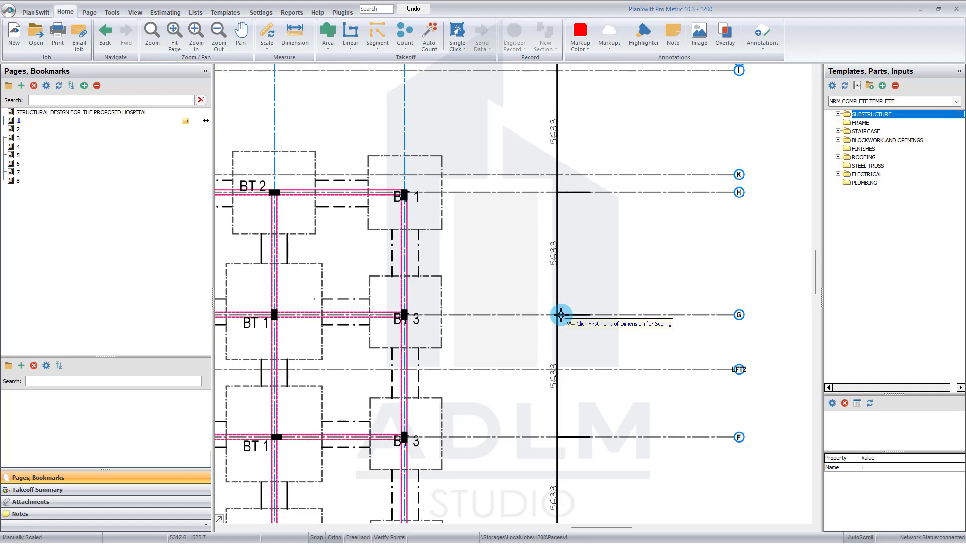
drag(561, 315, 557, 314)
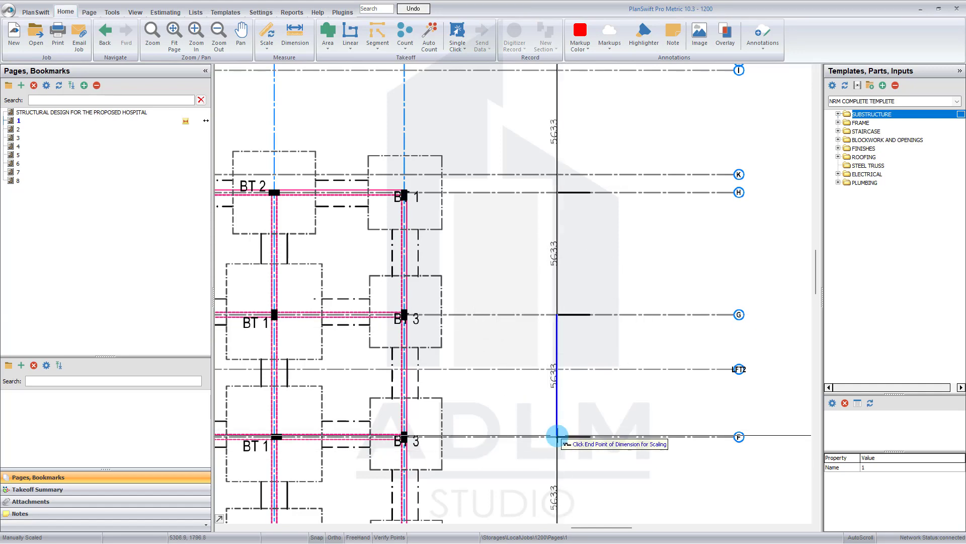
drag(558, 436, 557, 437)
Examine the beam type size schedule and base details on page 2 alongside the foundation plan on page 1
scroll(519, 402, down, 4)
scroll(503, 392, down, 4)
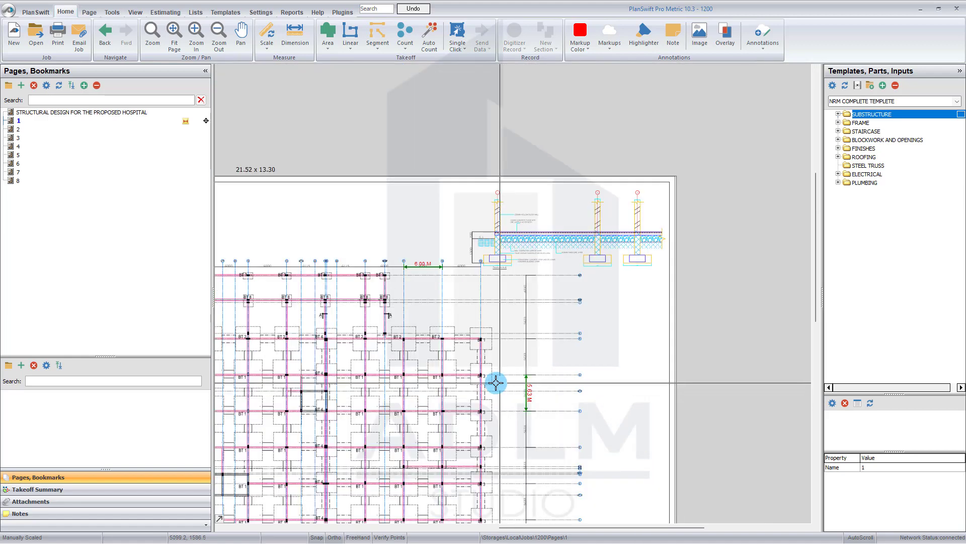
scroll(420, 347, up, 2)
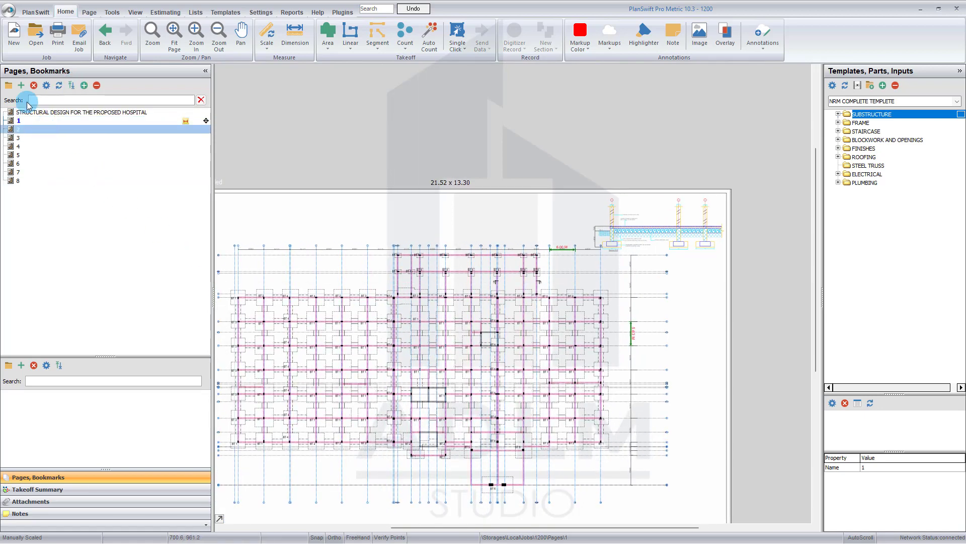
click(16, 129)
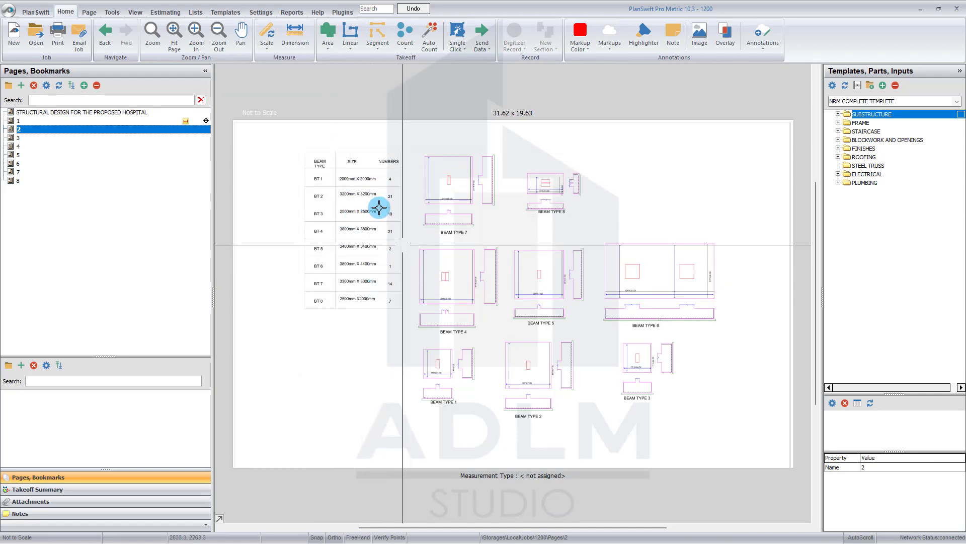
scroll(372, 196, up, 3)
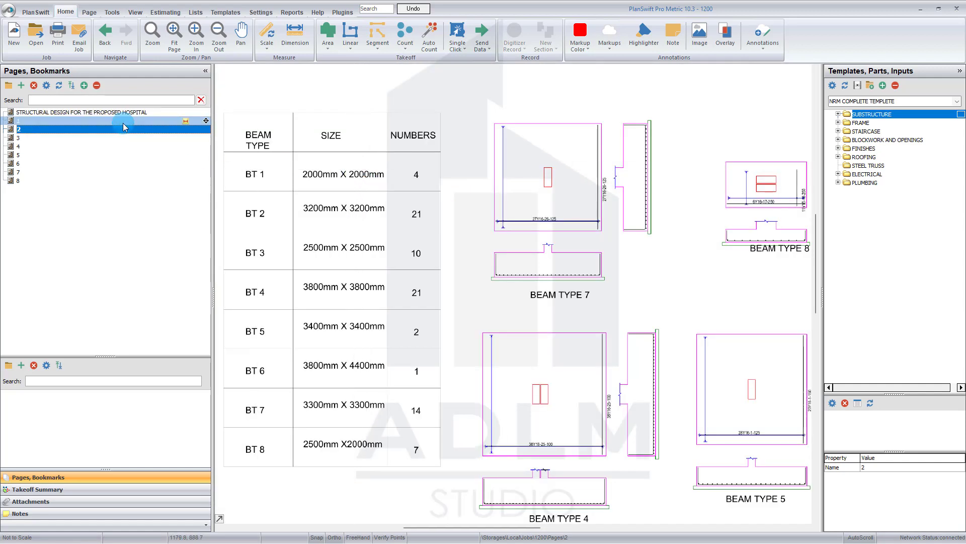
key(Up)
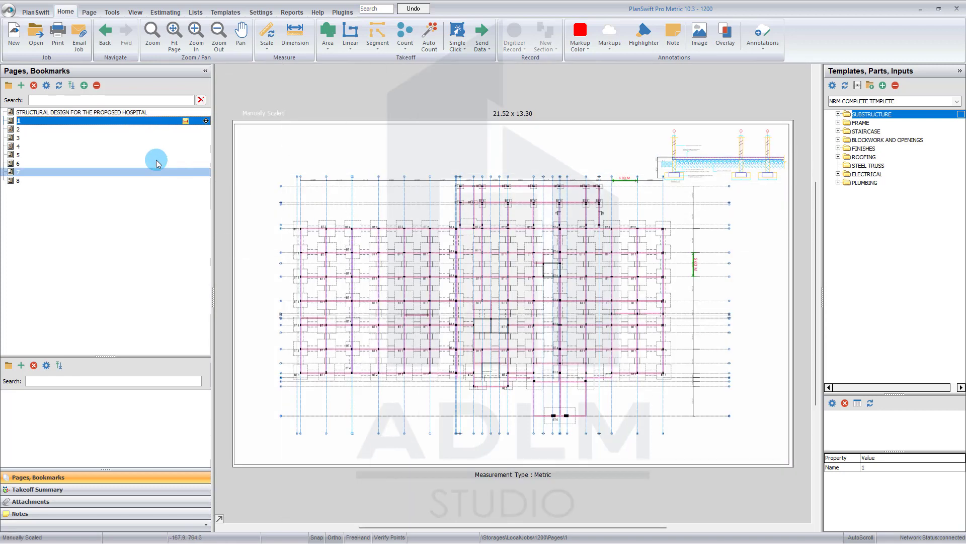
click(106, 130)
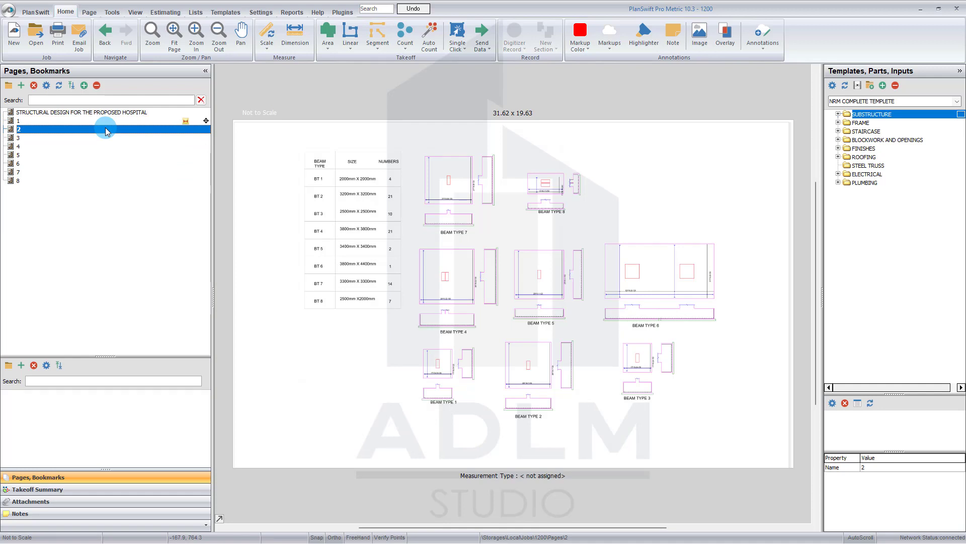
click(105, 130)
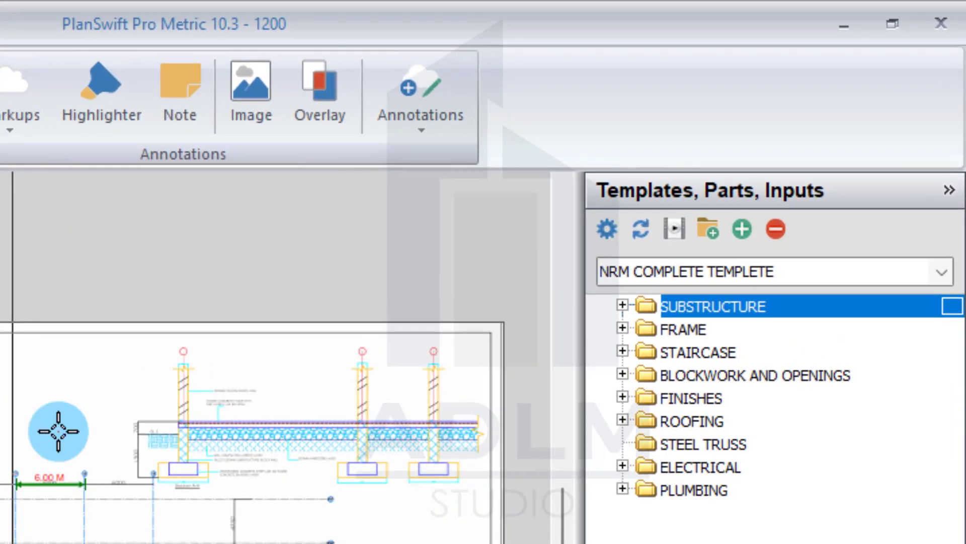
Start a Col Base area takeoff from the SUBSTRUCTURE templates with depth 1.3 and Nr 1
scroll(628, 158, up, 2)
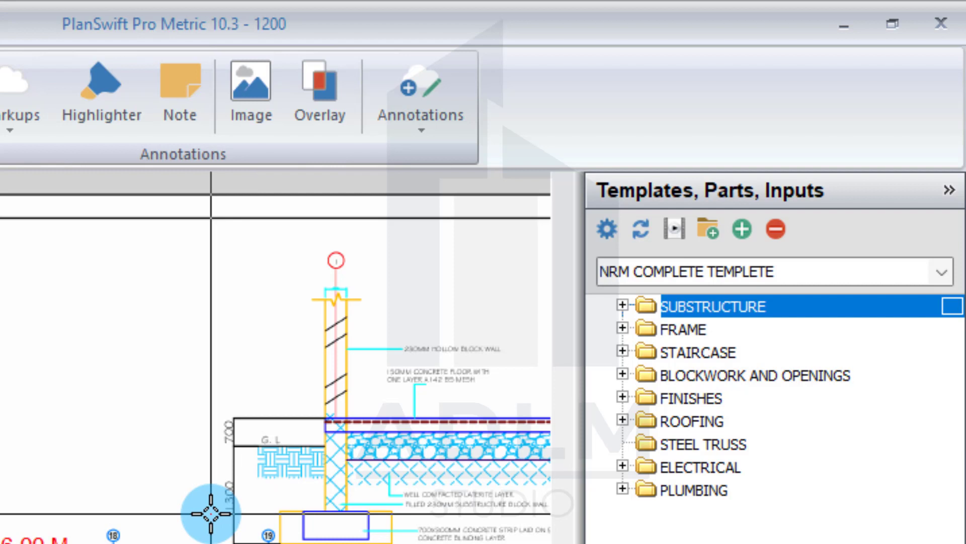
scroll(210, 513, down, 3)
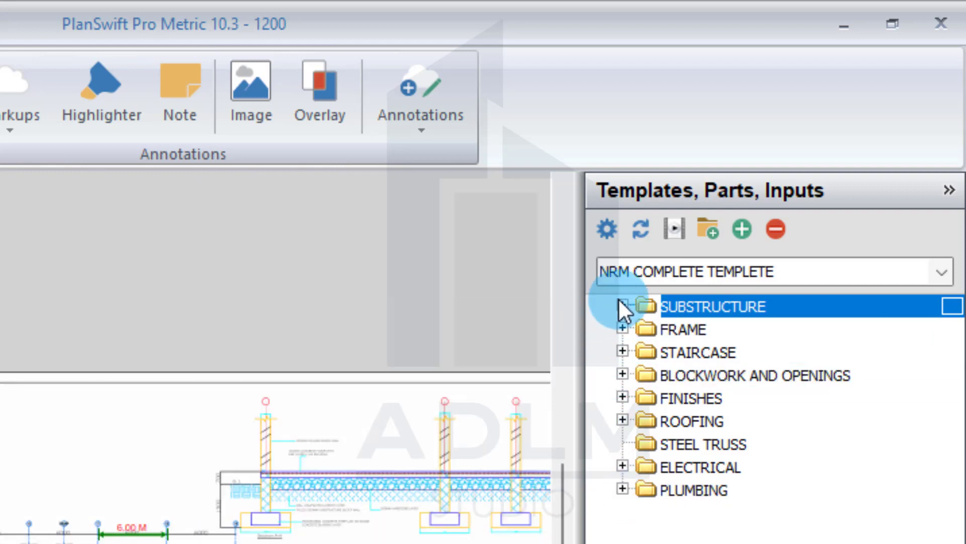
click(622, 305)
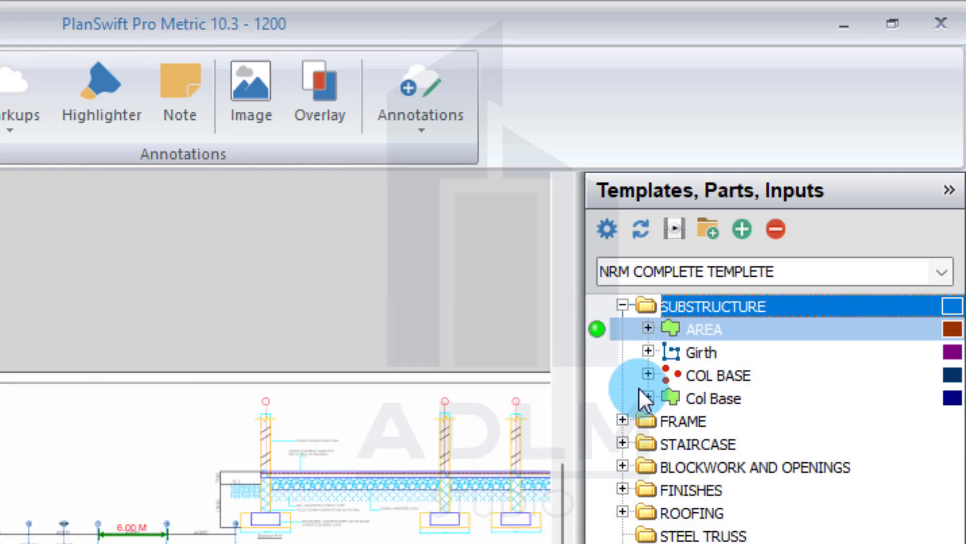
click(693, 374)
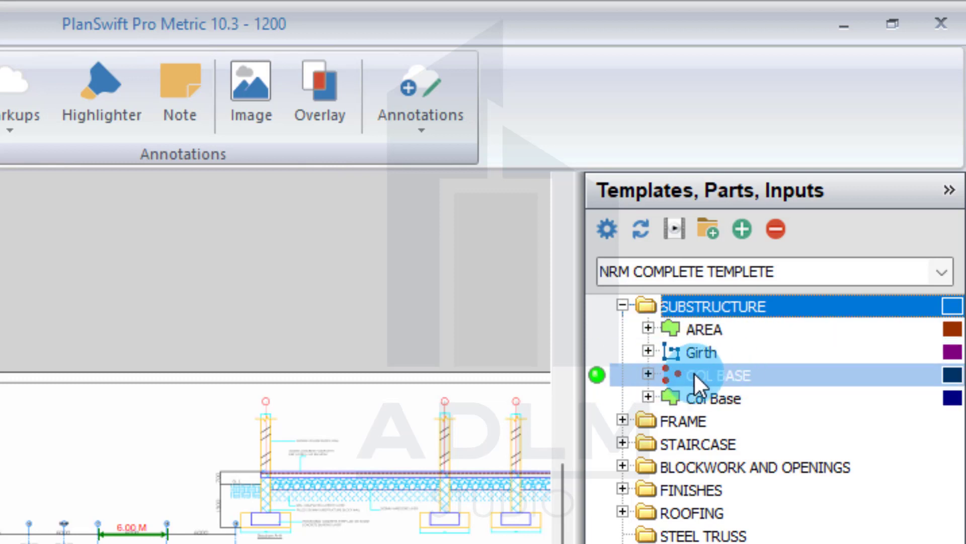
click(649, 399)
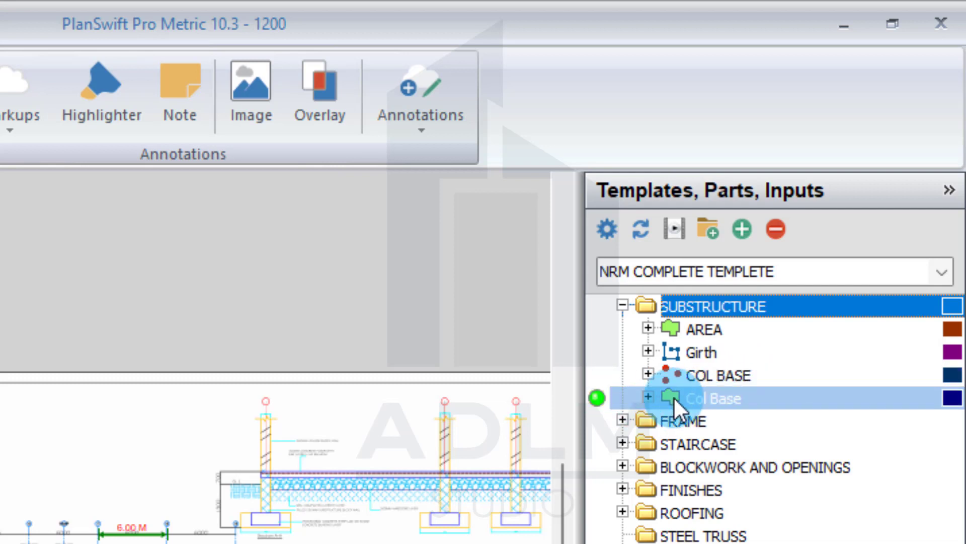
double_click(599, 405)
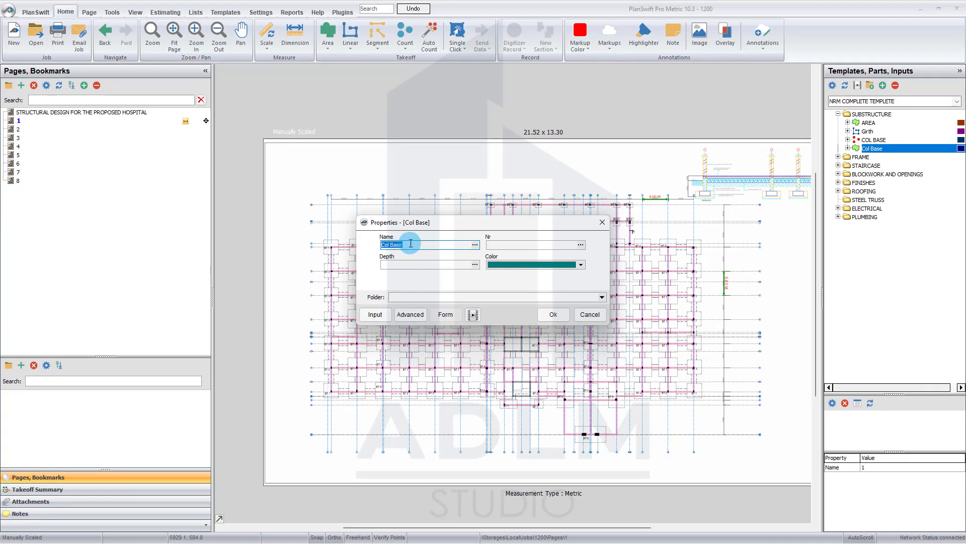
click(401, 268)
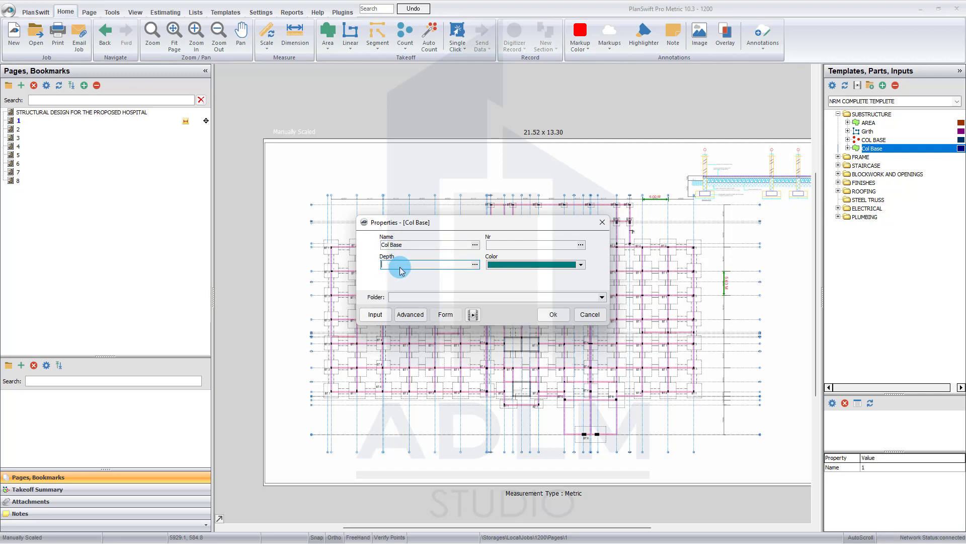
text(1.3)
click(547, 244)
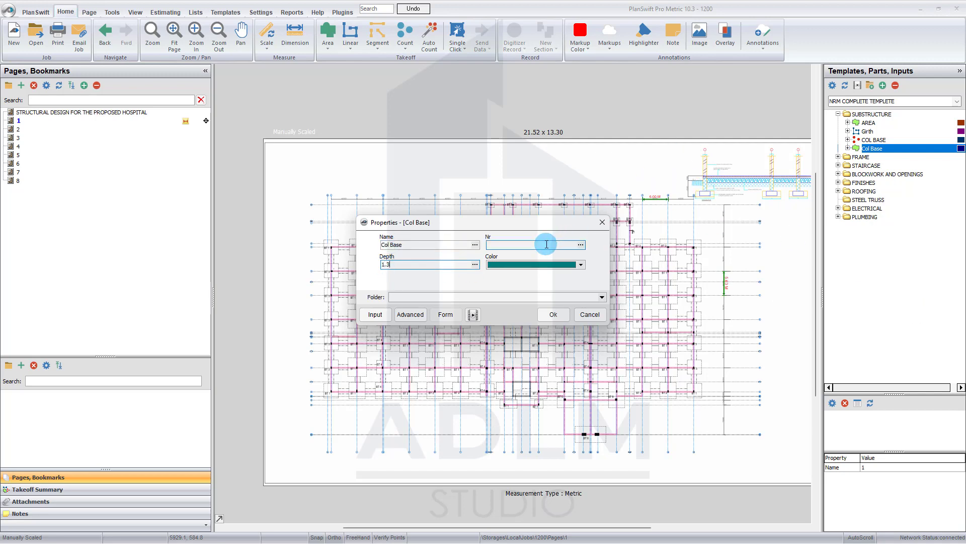
text(1)
click(554, 315)
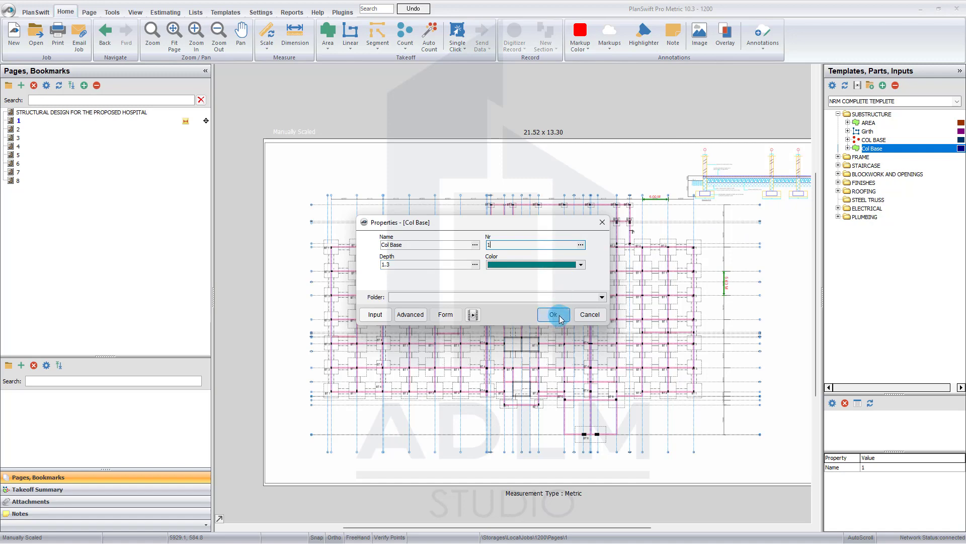
click(554, 315)
Trace the outline of the leftmost BT 3 column base on grid line G as a Col Base area
scroll(308, 319, up, 4)
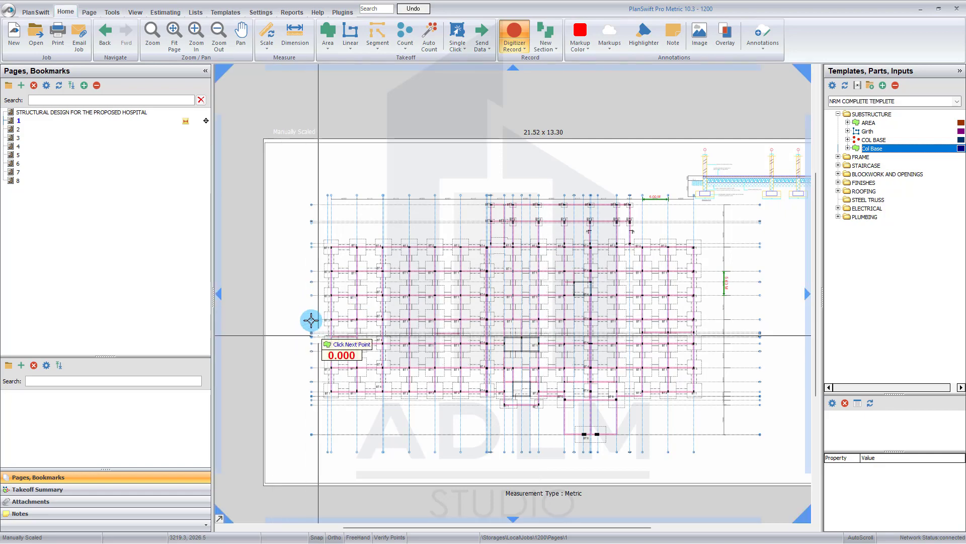
scroll(372, 302, down, 1)
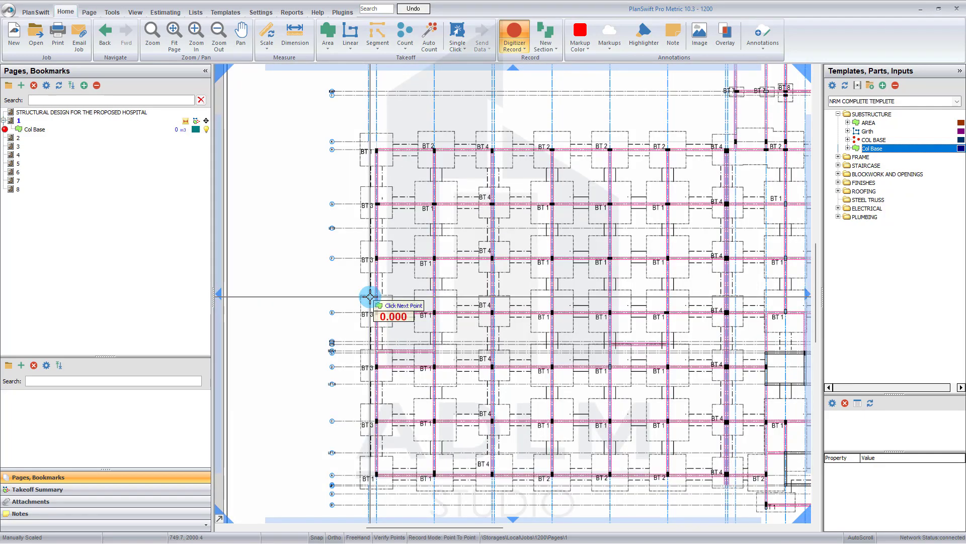
scroll(369, 283, up, 1)
scroll(346, 249, up, 4)
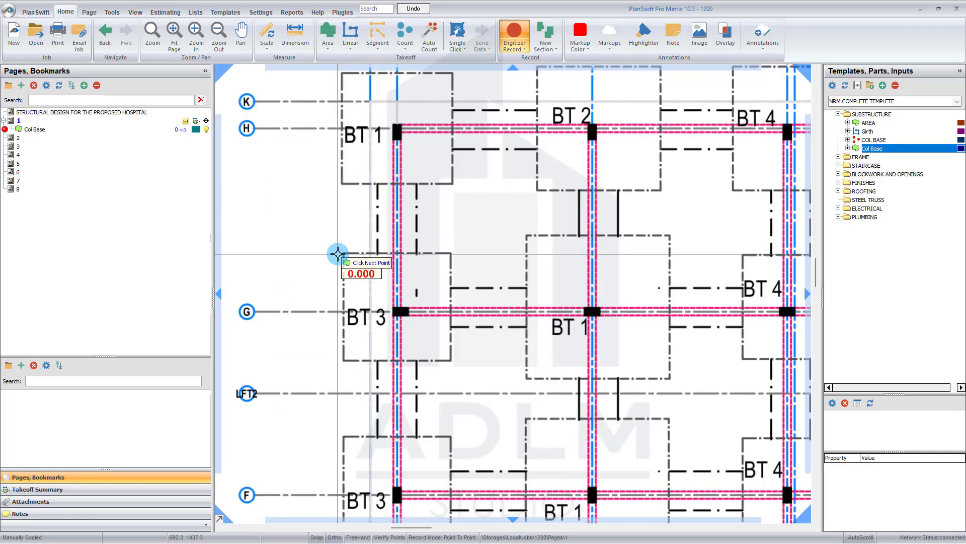
click(451, 253)
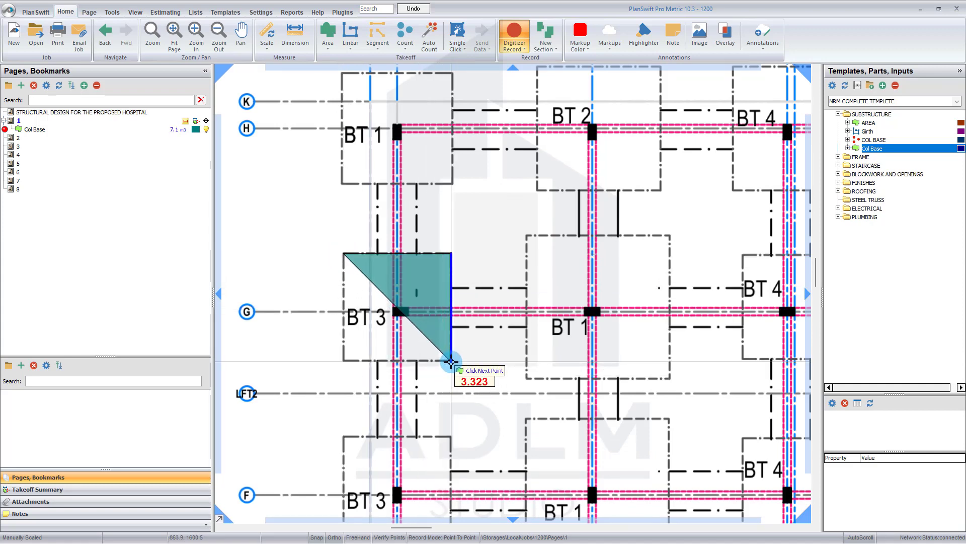
click(451, 361)
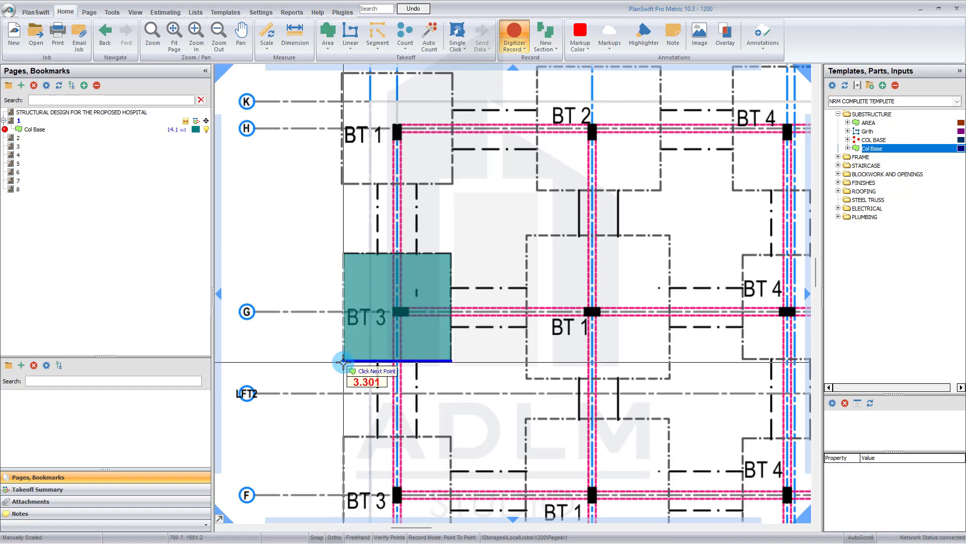
double_click(343, 361)
Trace the leftmost BT 1 column base on grid line H as another Col Base section and stop recording
scroll(356, 124, down, 1)
drag(356, 123, 358, 242)
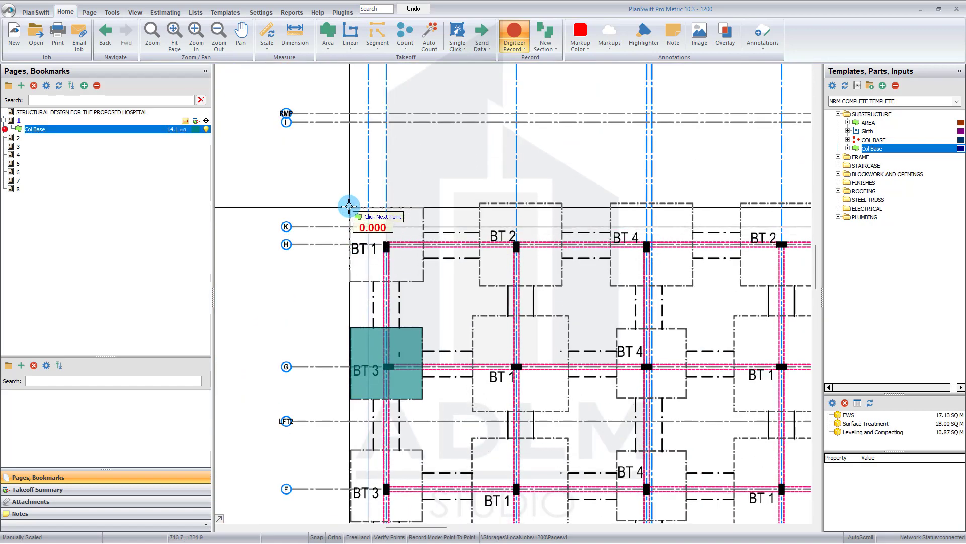
scroll(348, 207, up, 1)
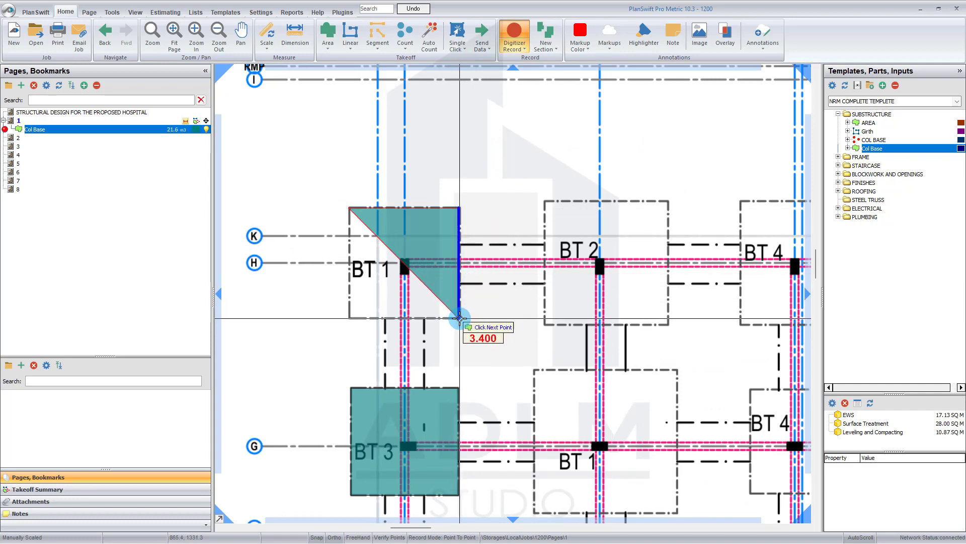
click(459, 318)
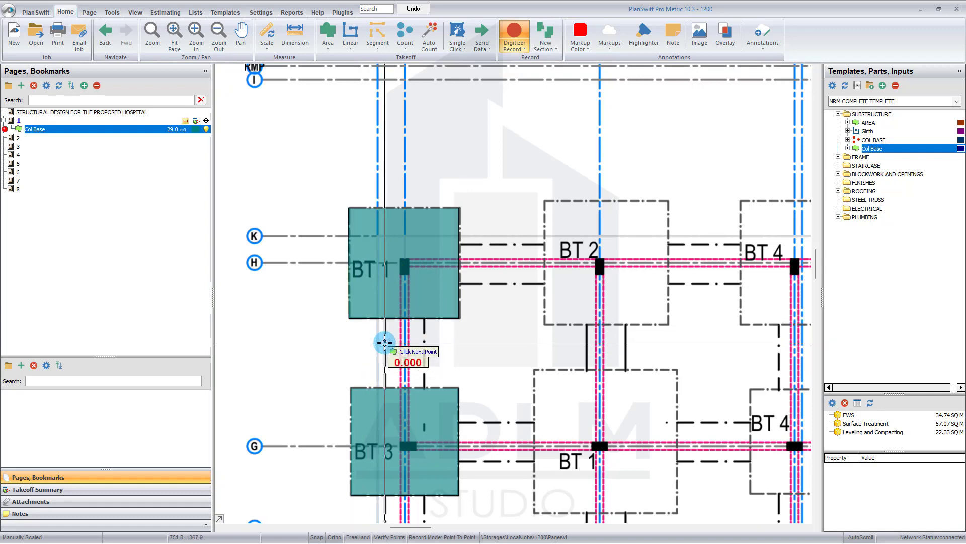
scroll(381, 335, down, 2)
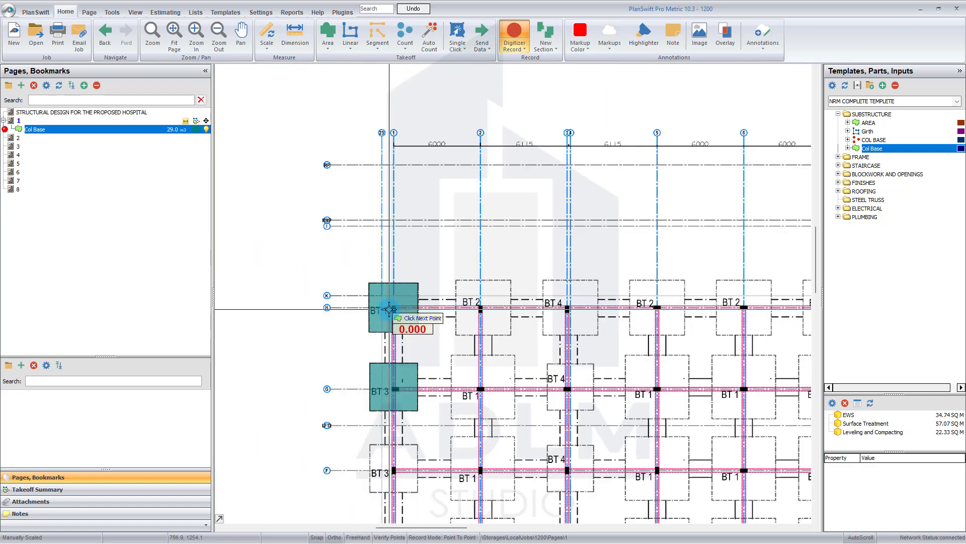
scroll(448, 293, down, 2)
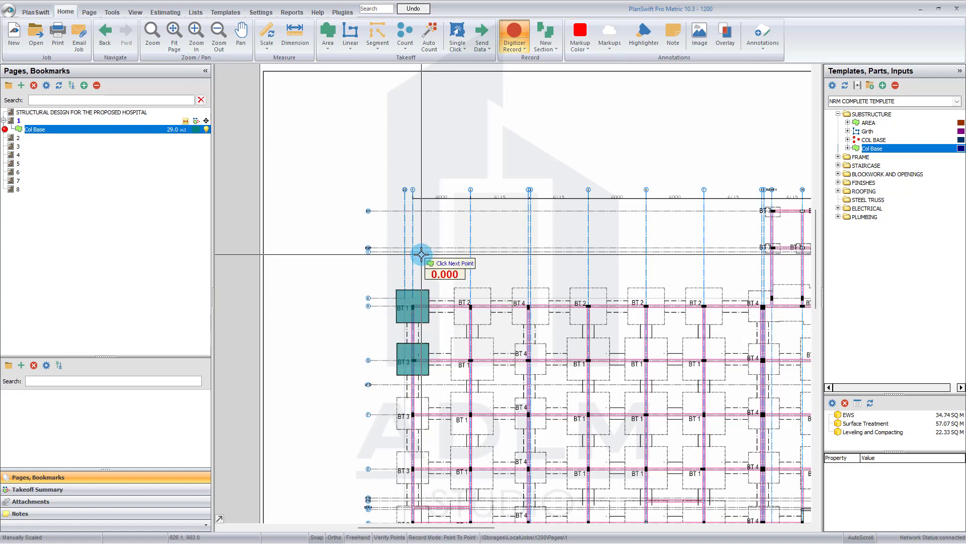
scroll(641, 352, down, 2)
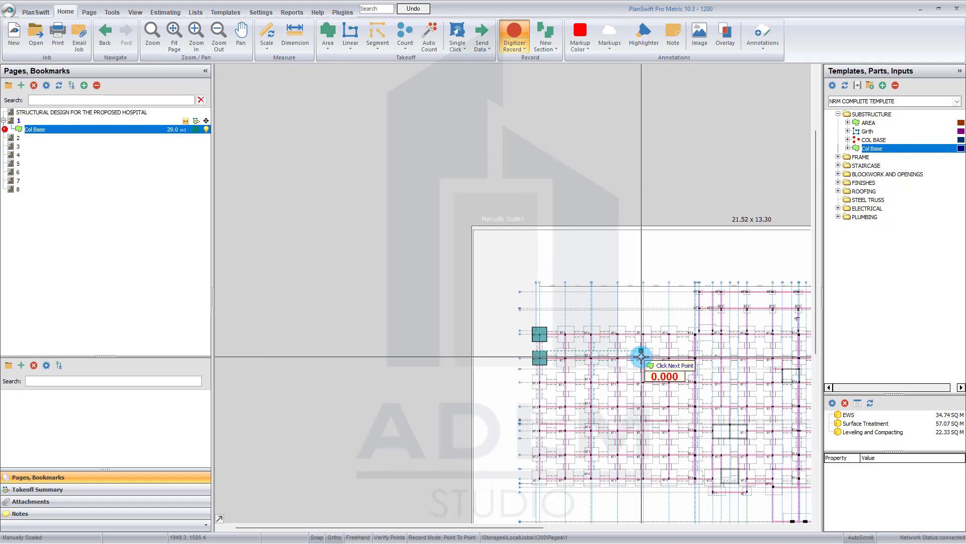
right_click(496, 288)
click(520, 312)
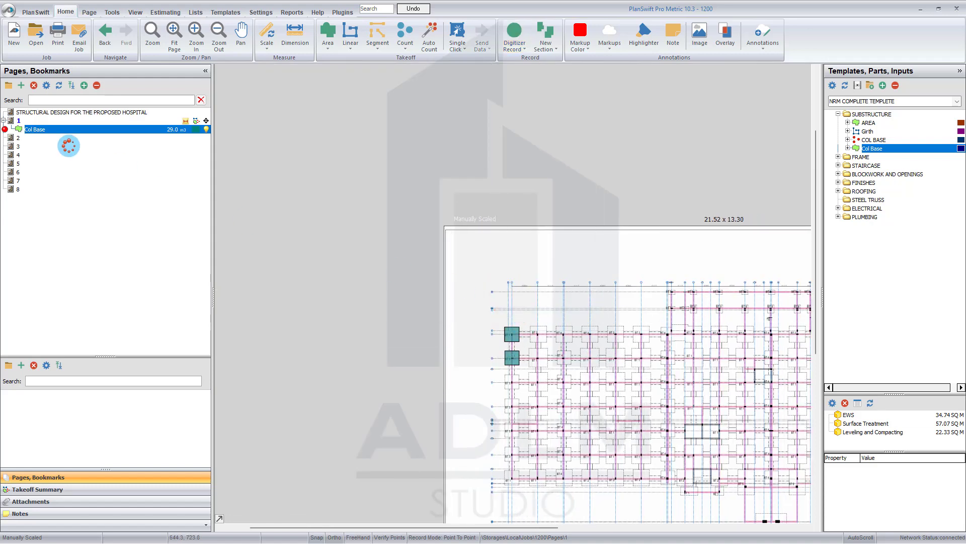
On page 2, start a COL BASE count takeoff named COL BASE 1 with Nr 4, length 2 m, width 2 m and a depth
click(20, 138)
scroll(340, 163, up, 3)
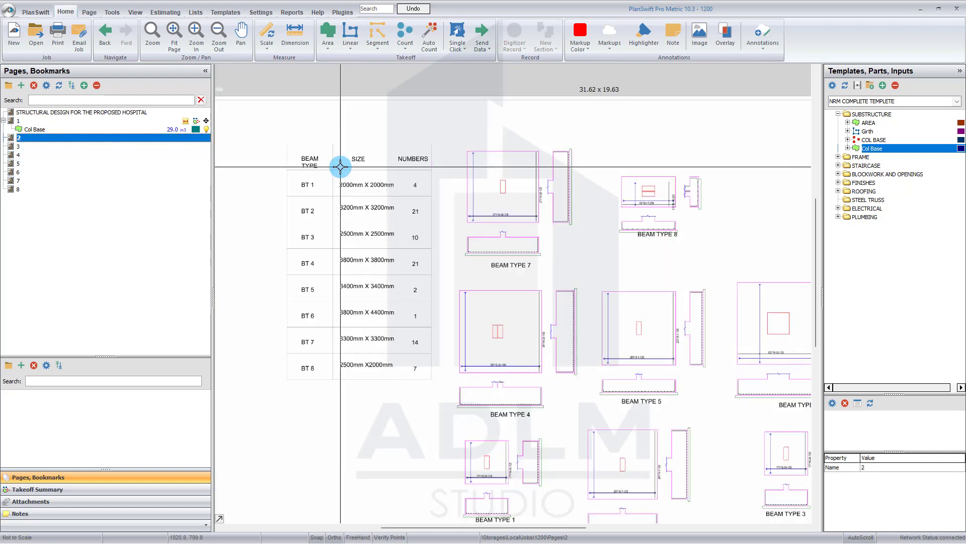
scroll(340, 166, up, 2)
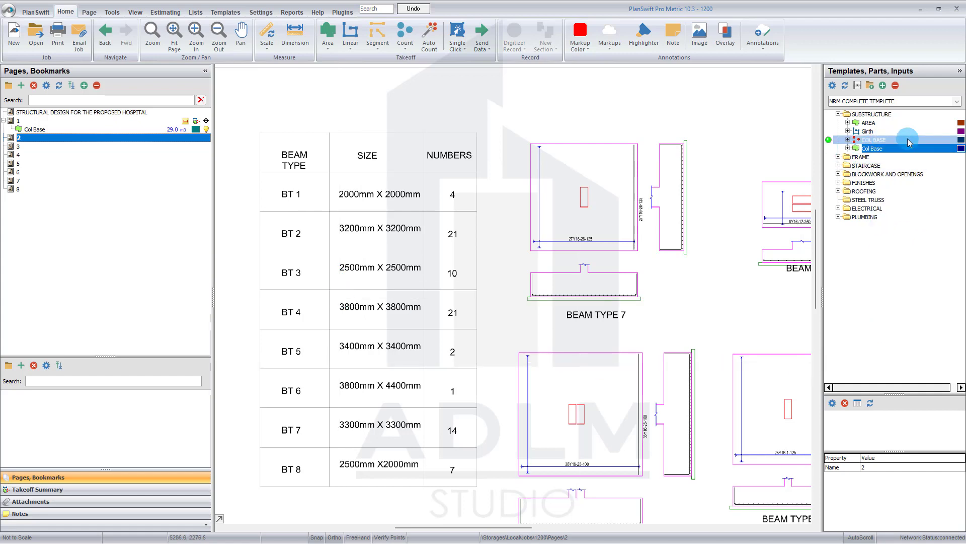
click(873, 142)
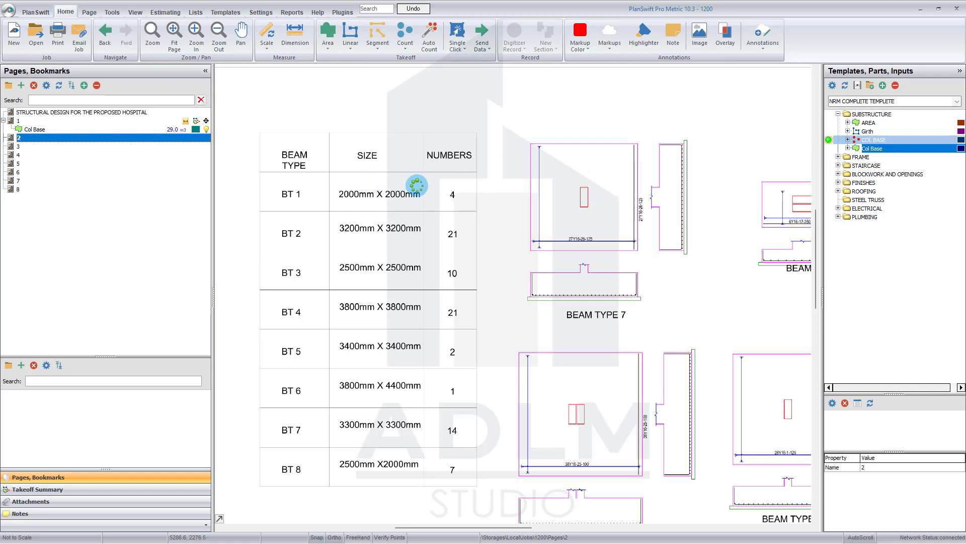
drag(416, 210, 417, 209)
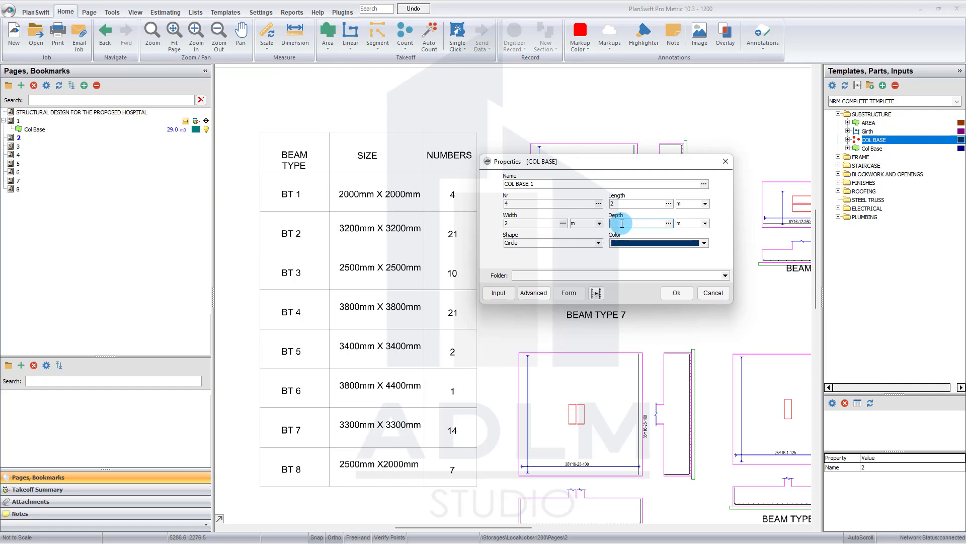
click(675, 292)
Place one COL BASE 1 count marker in the BT 1 row of the beam type schedule and stop recording
click(433, 193)
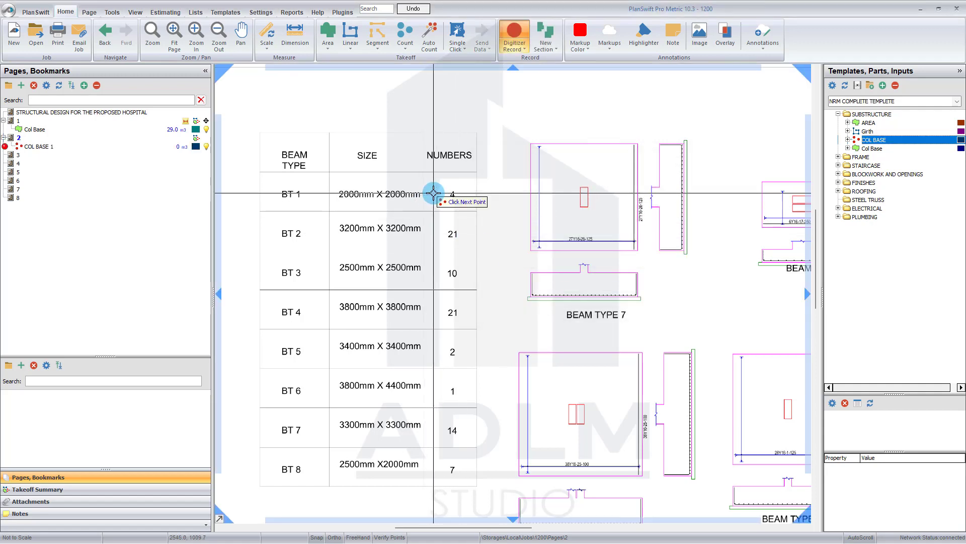
right_click(516, 215)
click(518, 202)
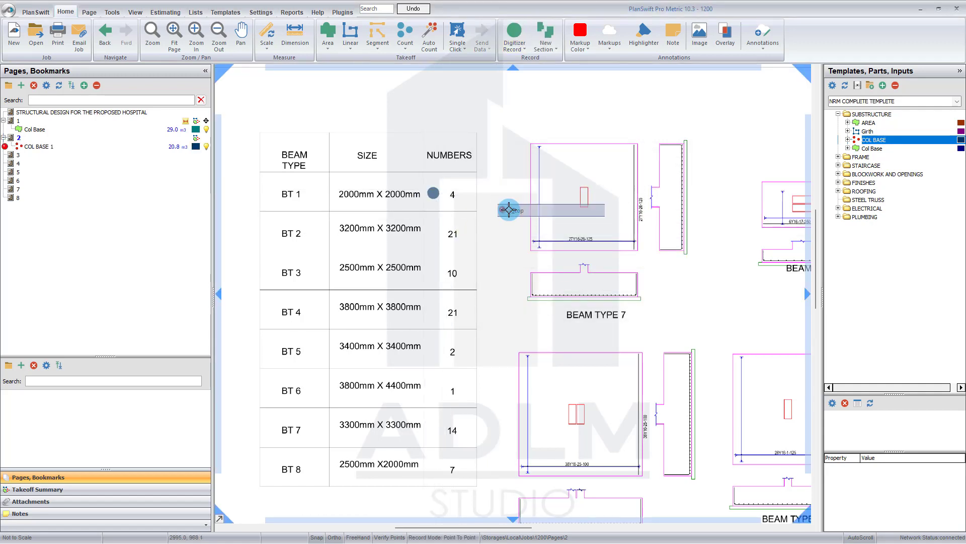
Return to page 1 and examine the excavation depth and strip footing in the Section A-A detail
click(74, 147)
click(124, 129)
click(122, 121)
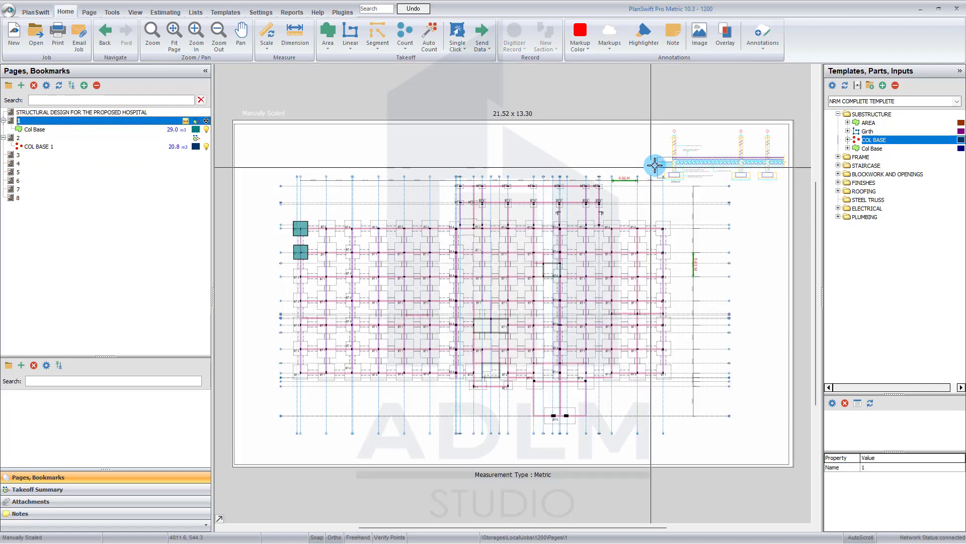
scroll(658, 169, up, 8)
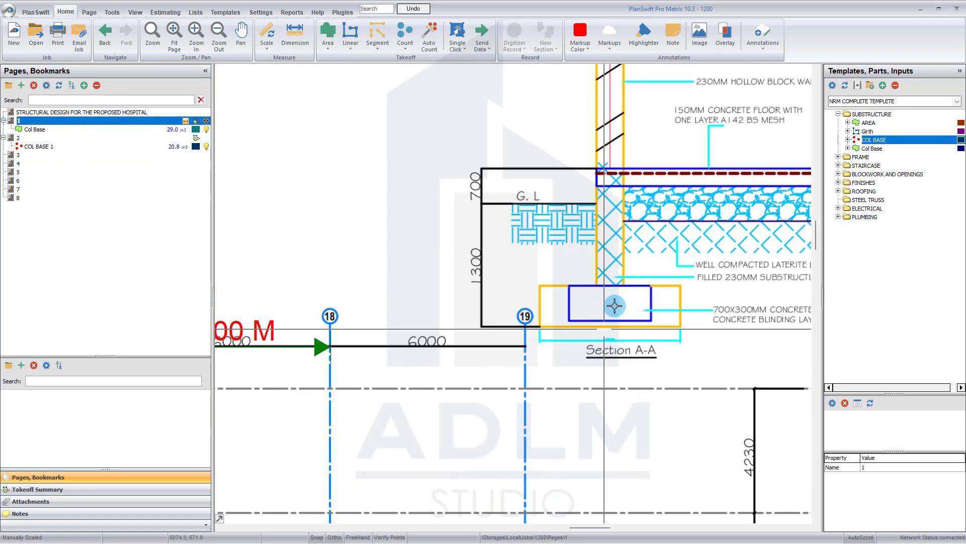
drag(611, 339, 508, 331)
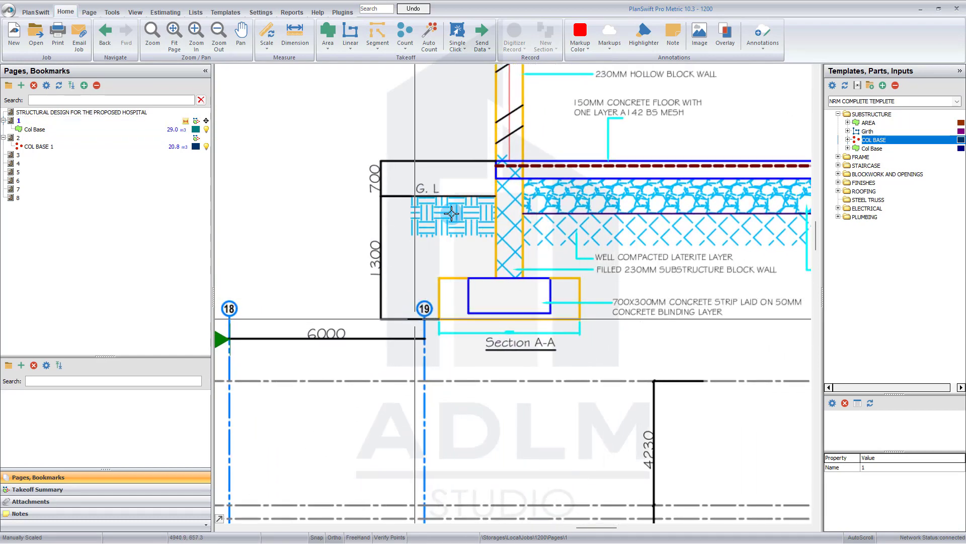
scroll(481, 259, down, 1)
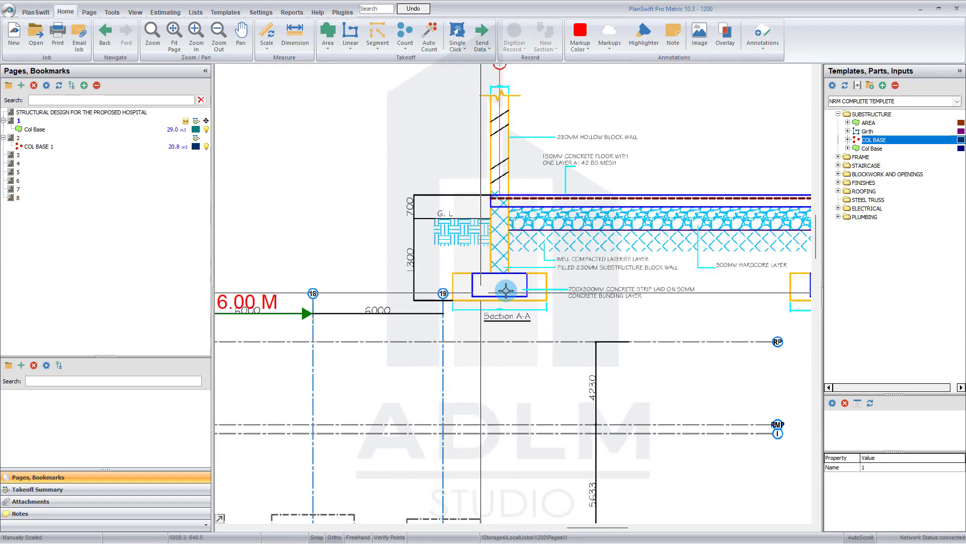
Examine the base and substructure dimensions of Column C-A1 on page 4 and return to page 2
click(31, 161)
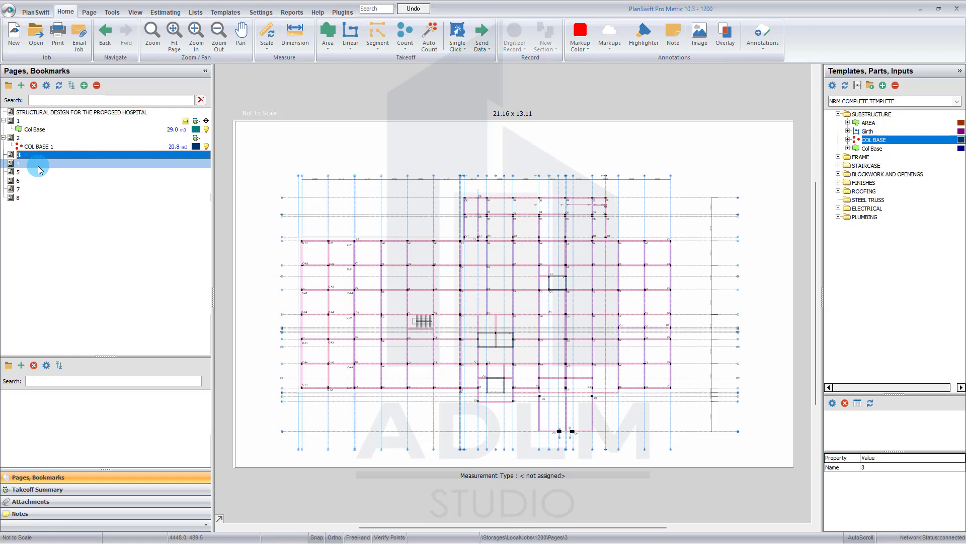
key(Down)
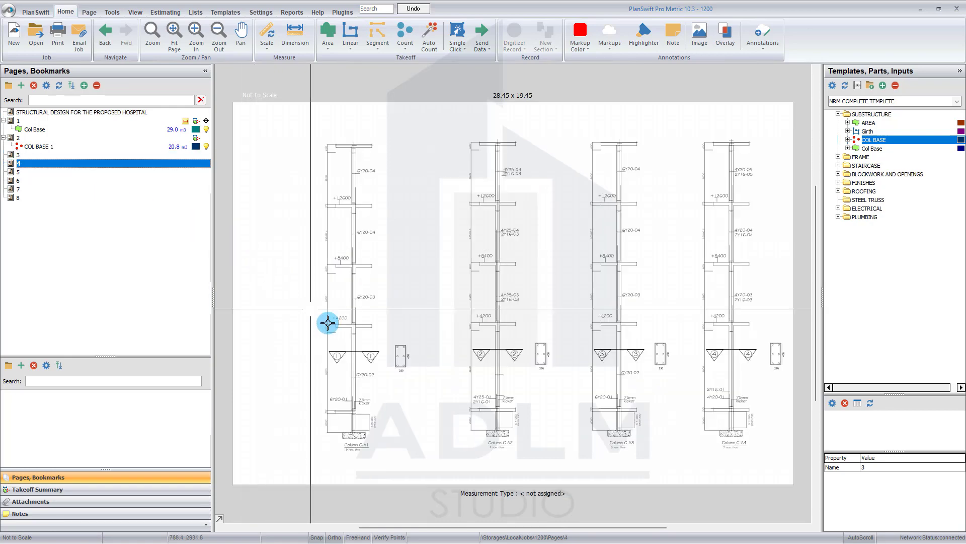
scroll(328, 349, up, 5)
scroll(312, 235, up, 2)
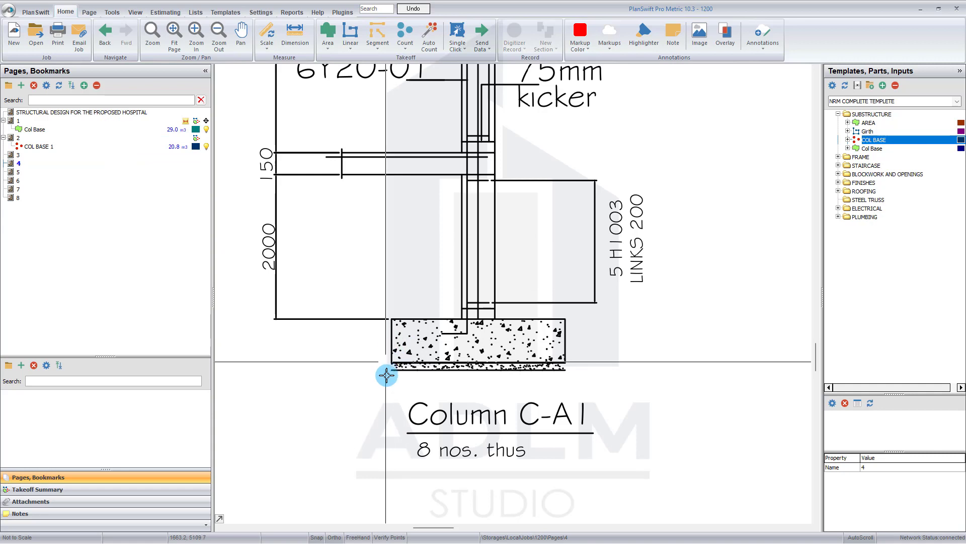
click(114, 139)
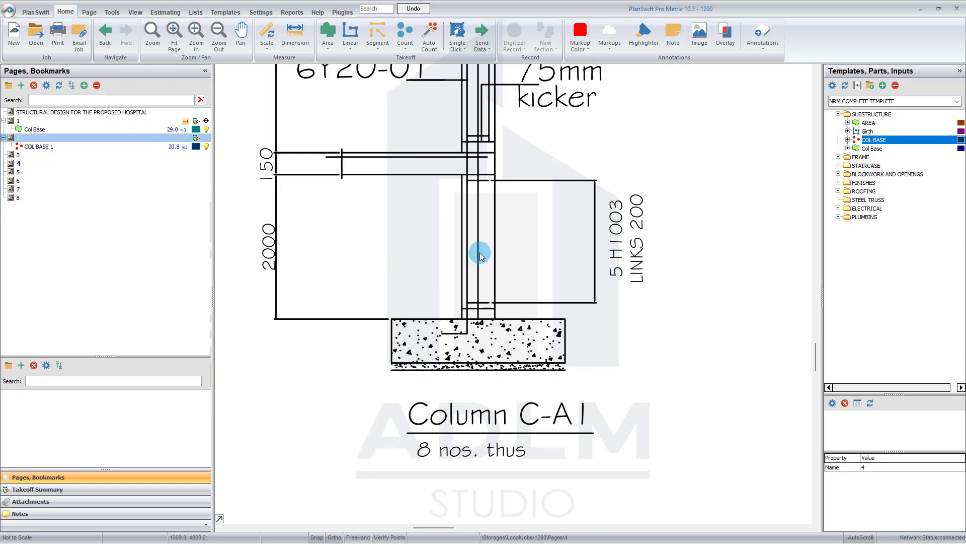
Return to page 2 and calibrate its scale with a 3.3 m dimension along the lower edge of the Beam Type 7 base plan
click(121, 138)
scroll(422, 309, up, 4)
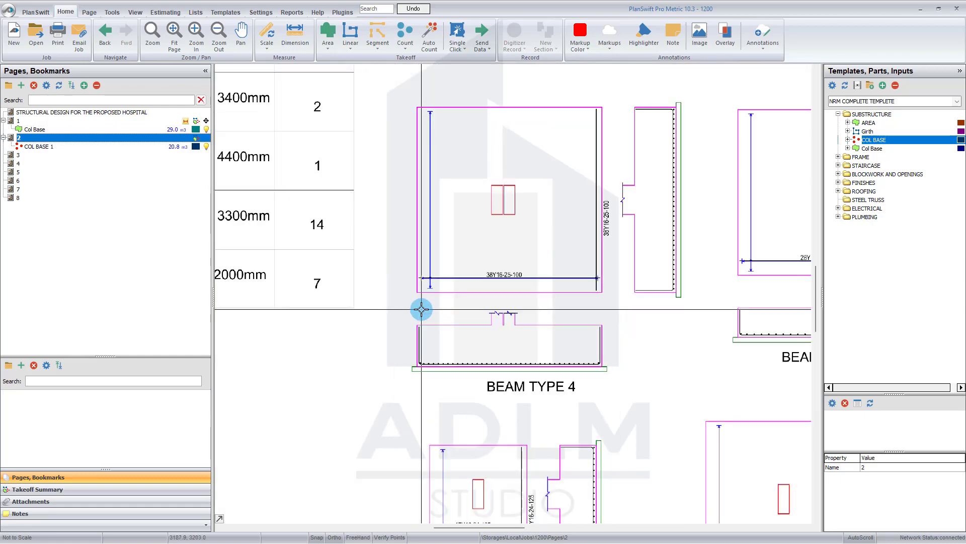
scroll(422, 309, down, 4)
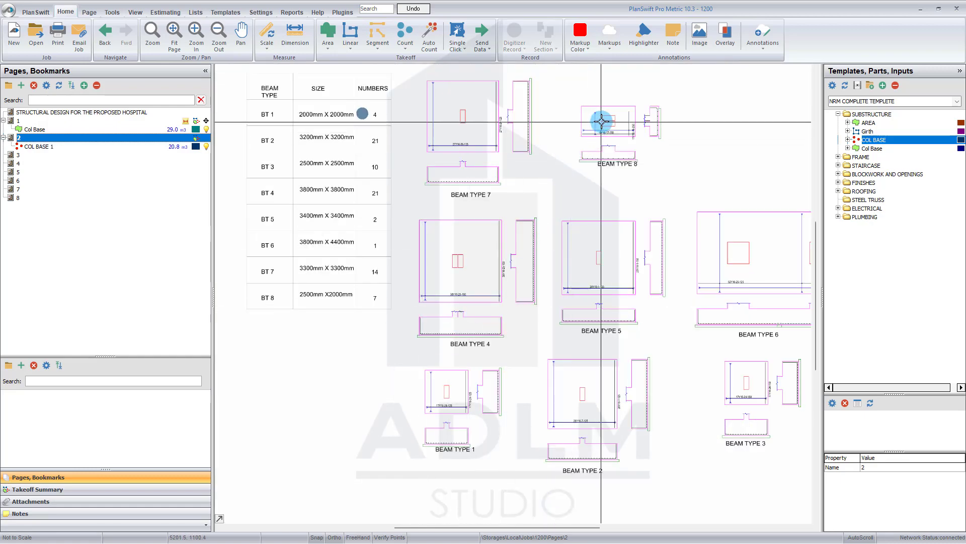
scroll(601, 122, up, 3)
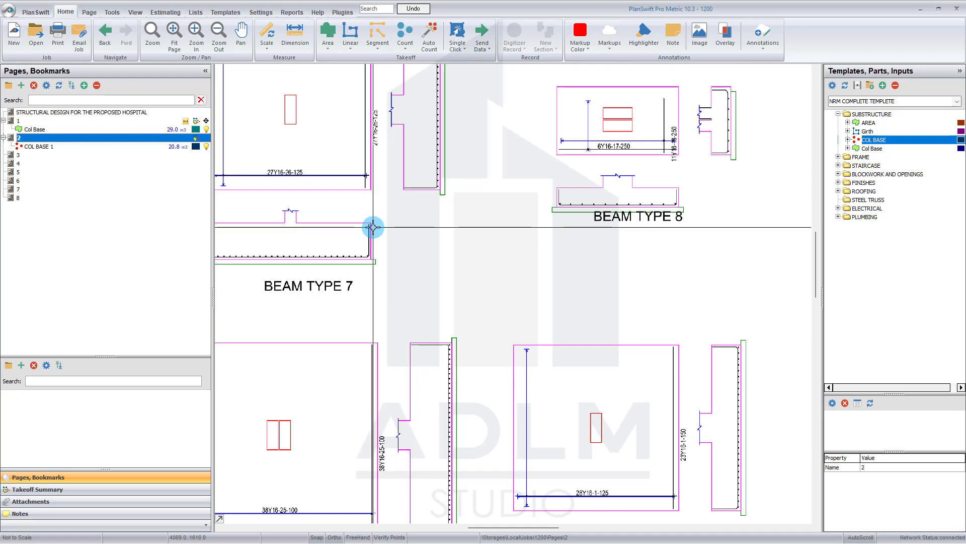
drag(376, 222, 449, 268)
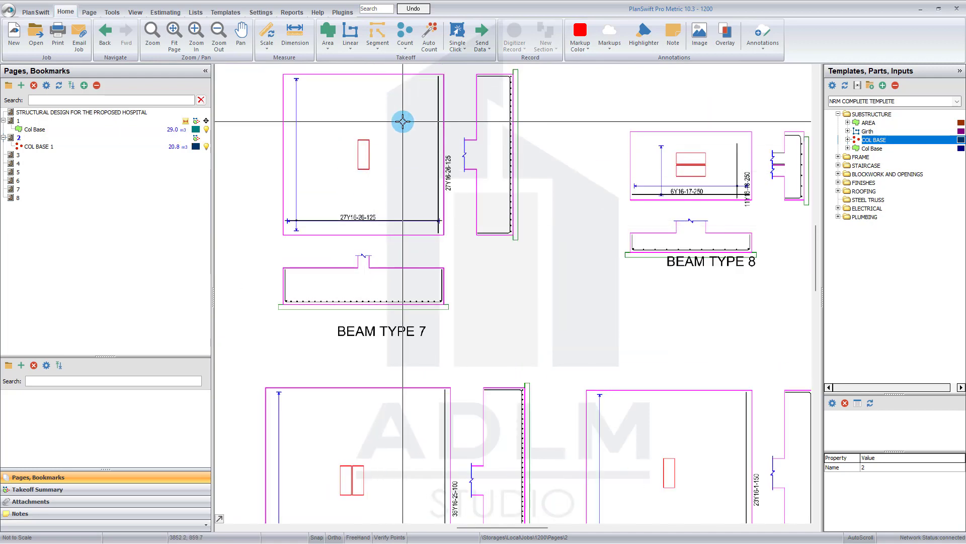
click(272, 38)
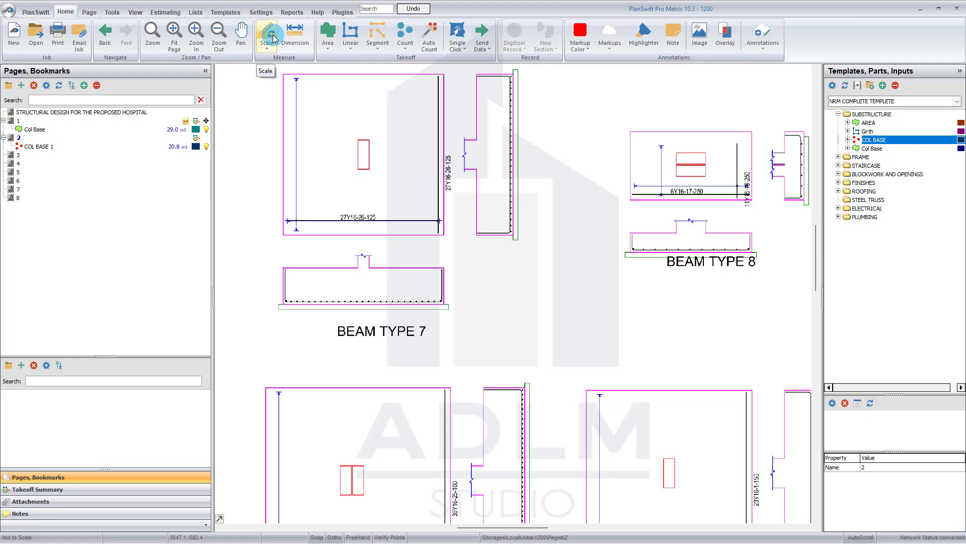
scroll(312, 166, down, 3)
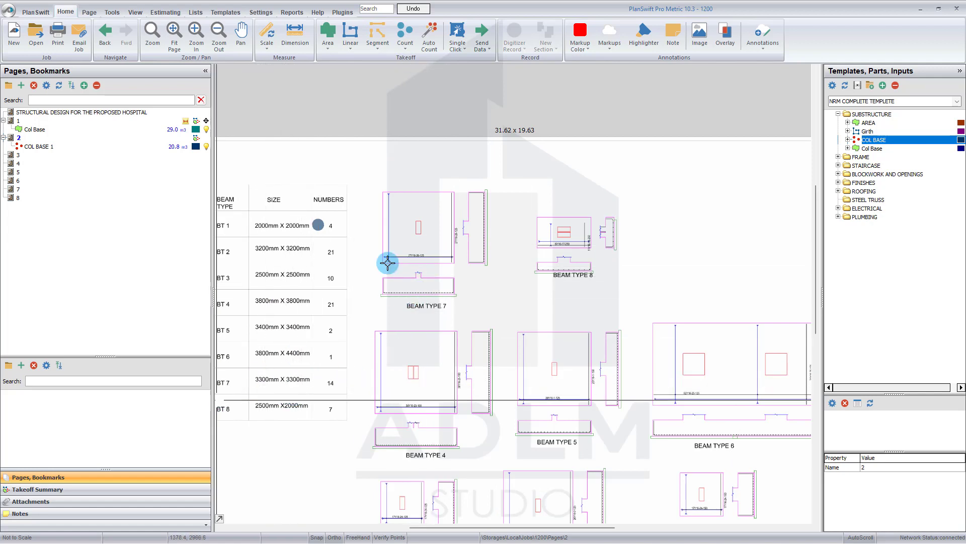
click(268, 33)
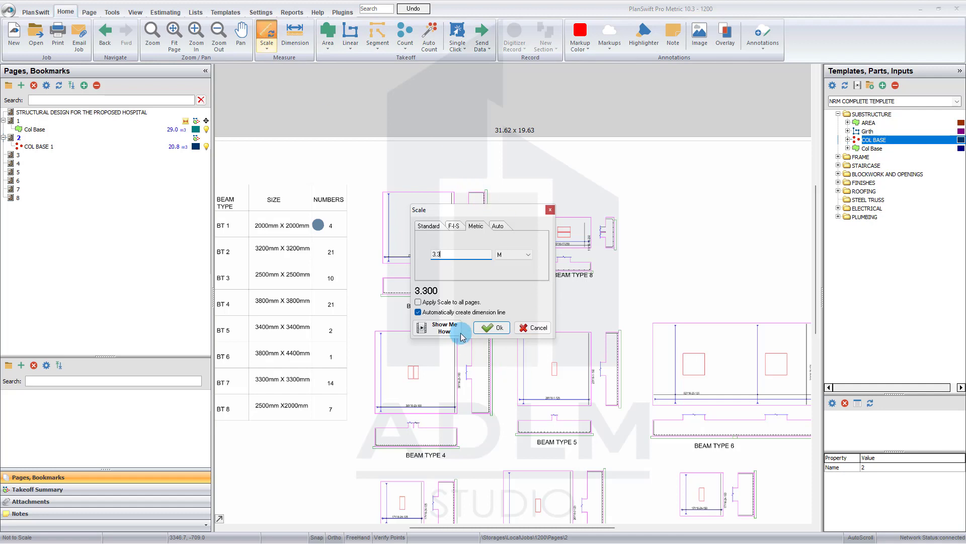
click(486, 329)
scroll(377, 265, up, 5)
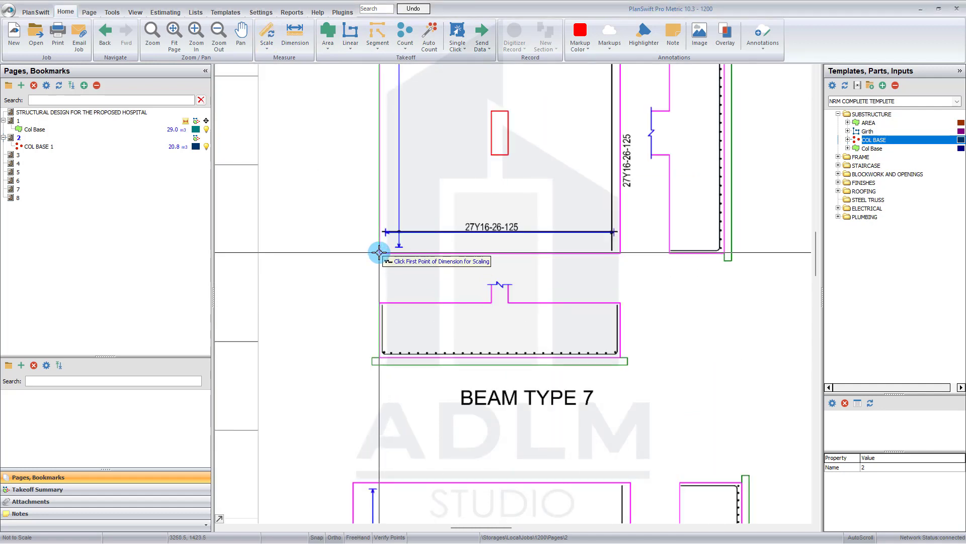
click(379, 252)
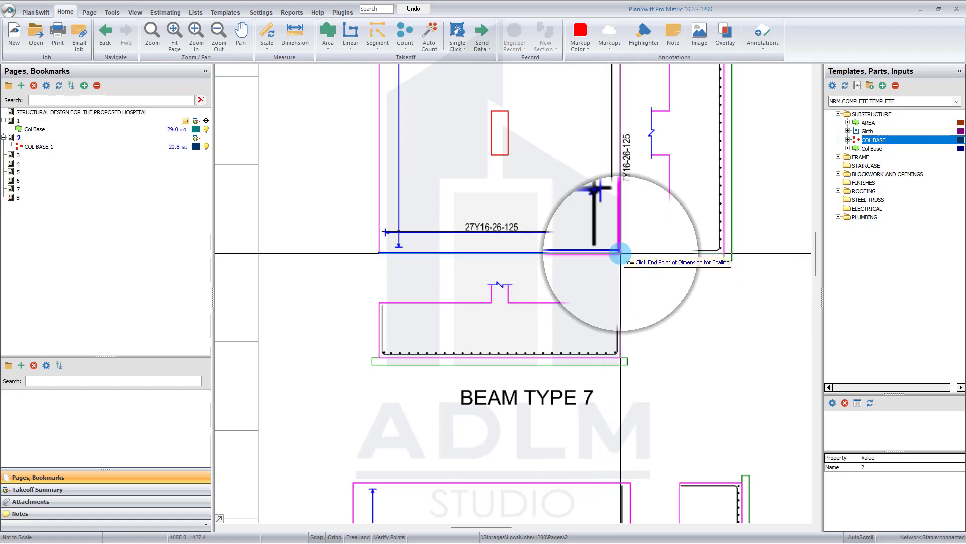
click(619, 252)
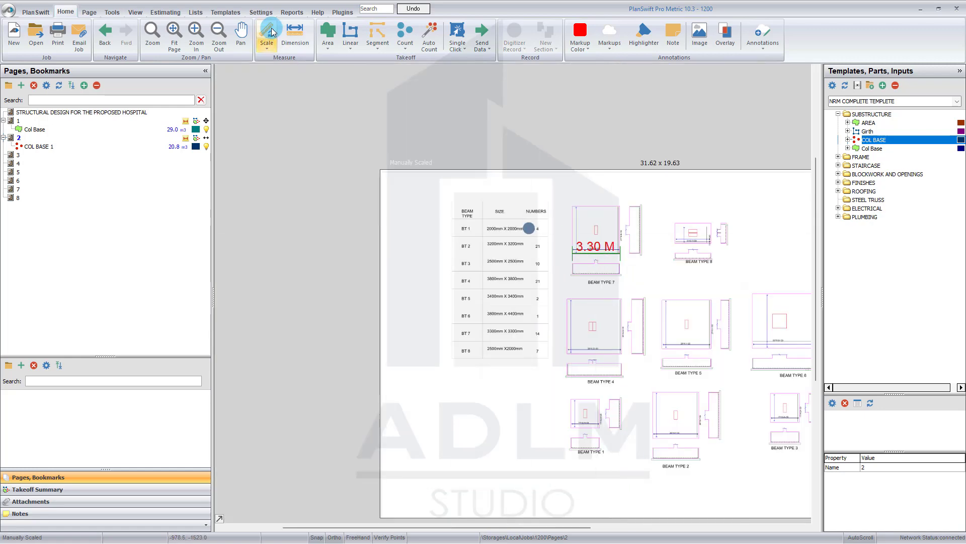
Calibrate page 2 vertically as well, using 3.3 m along the left edge of the Beam Type 7 base plan
scroll(585, 225, up, 3)
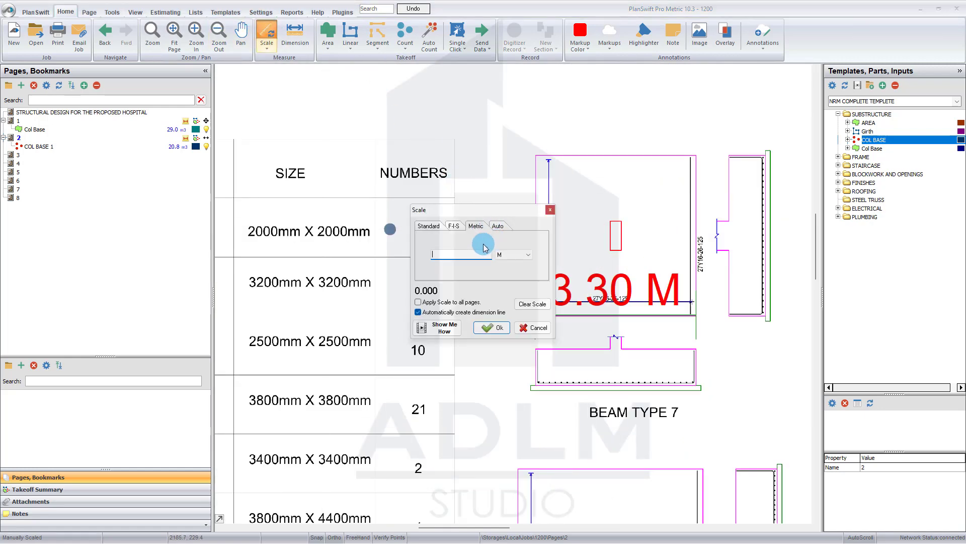
click(492, 326)
scroll(526, 318, up, 3)
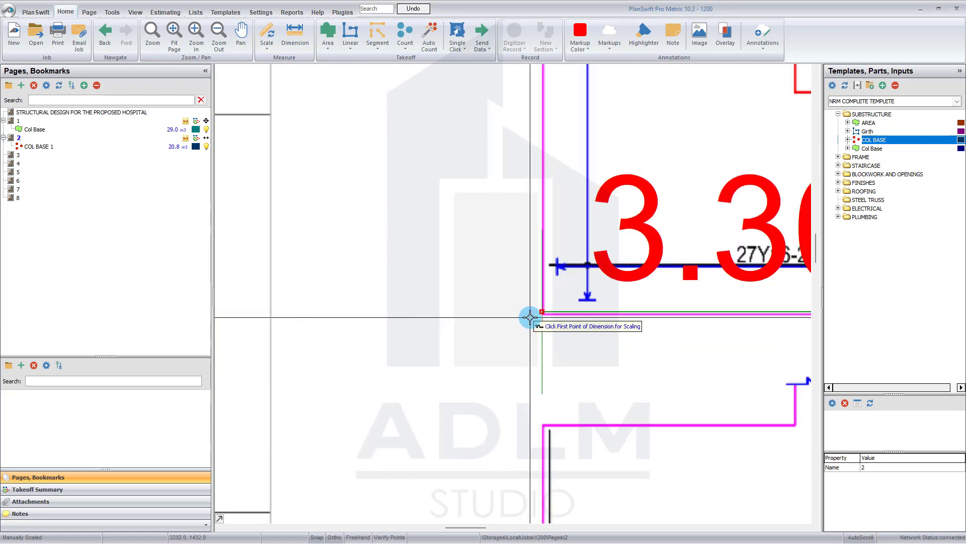
scroll(530, 317, up, 4)
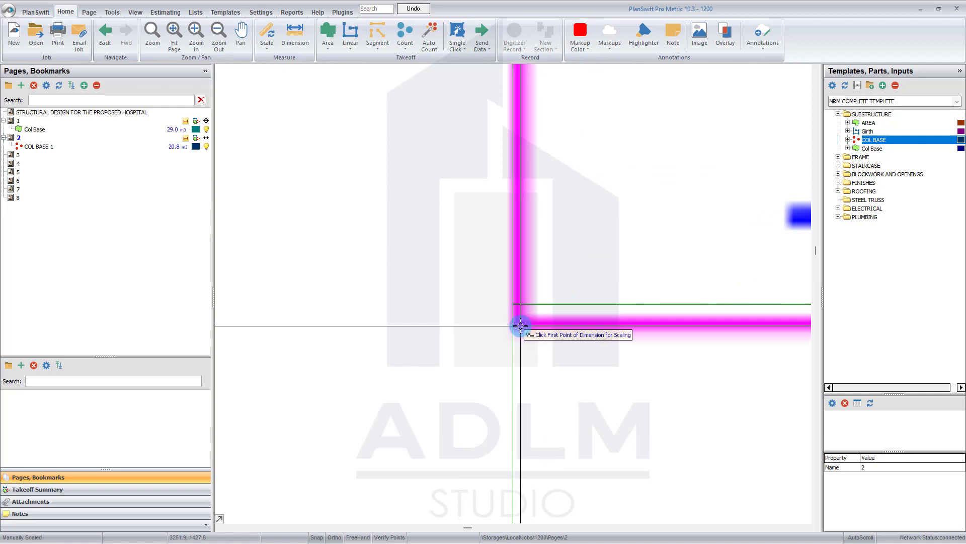
click(520, 326)
scroll(520, 326, down, 4)
scroll(532, 276, up, 3)
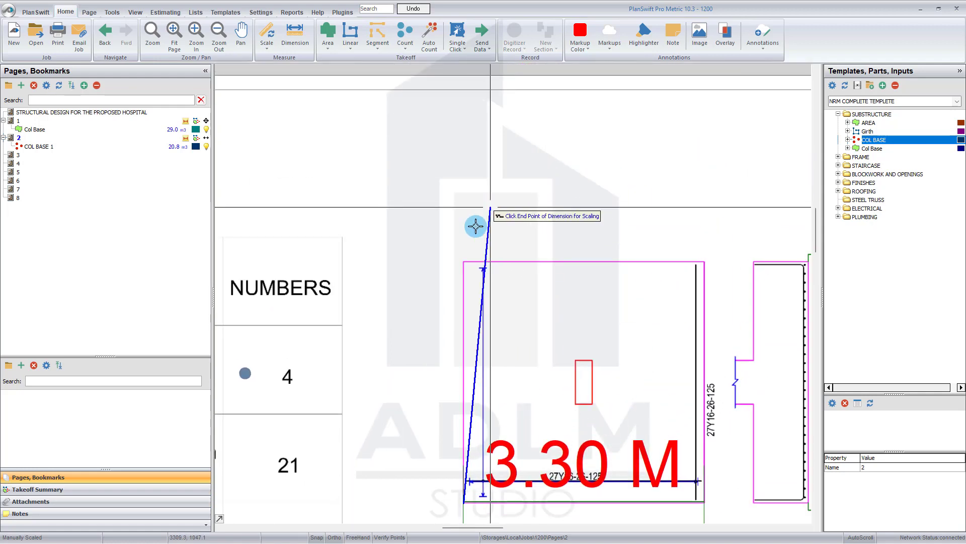
click(465, 261)
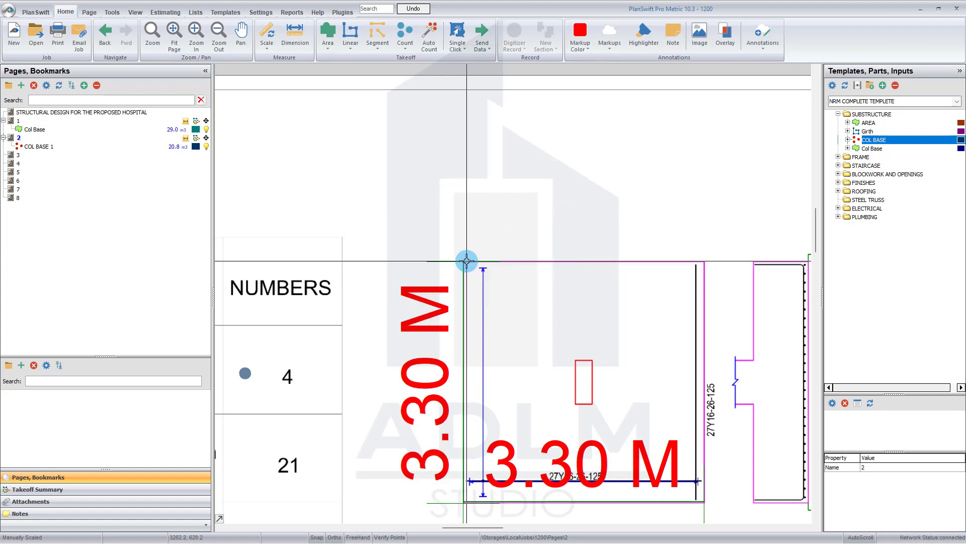
Adjust the page's dimension labels to a text height of 0.3
scroll(467, 260, down, 3)
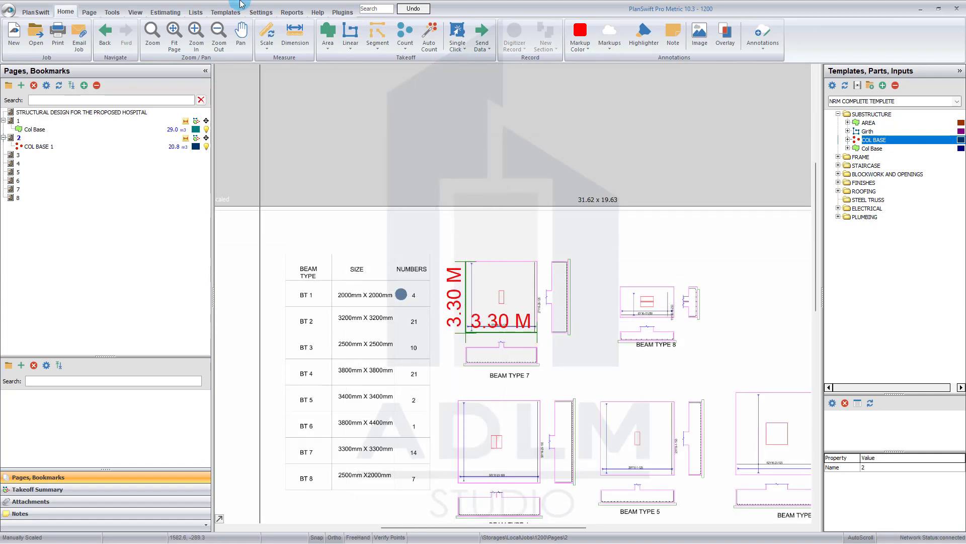
click(110, 14)
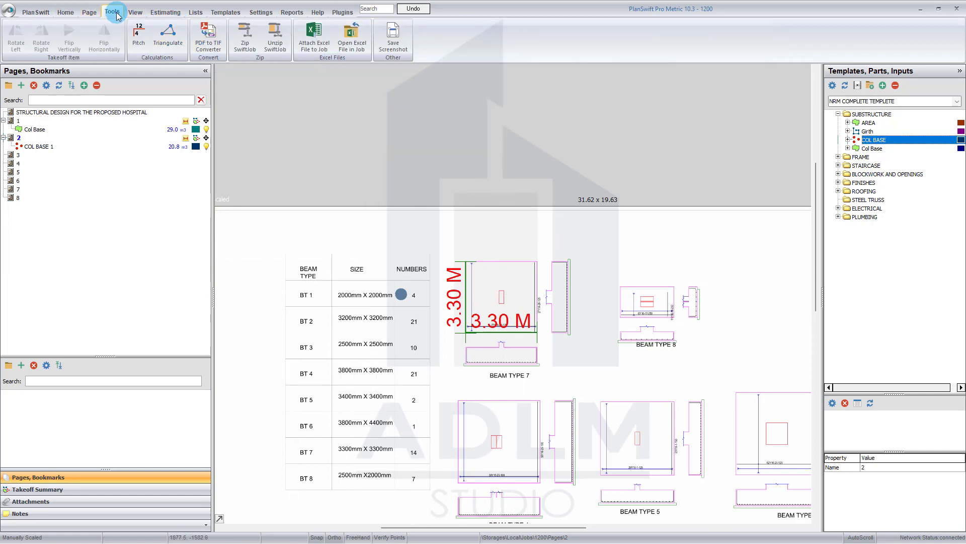
click(135, 12)
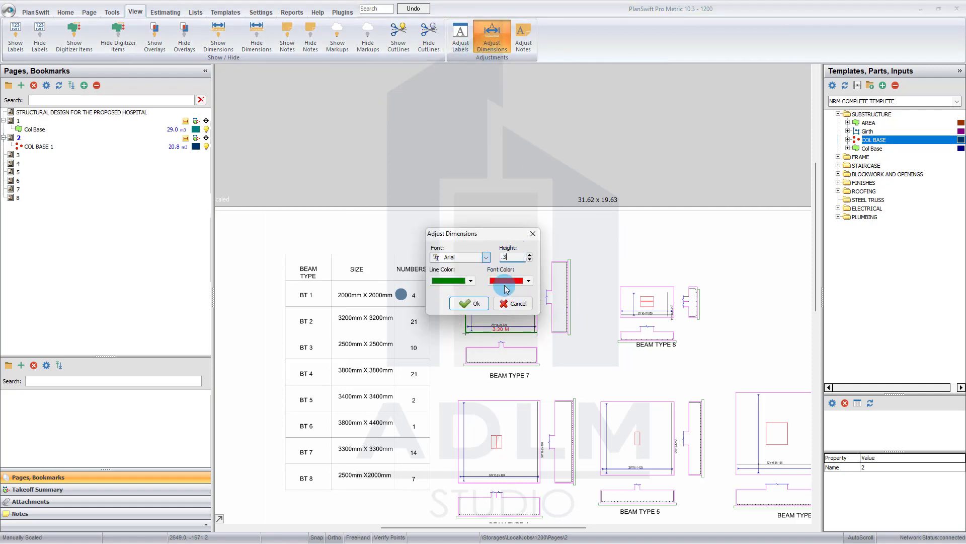
click(475, 304)
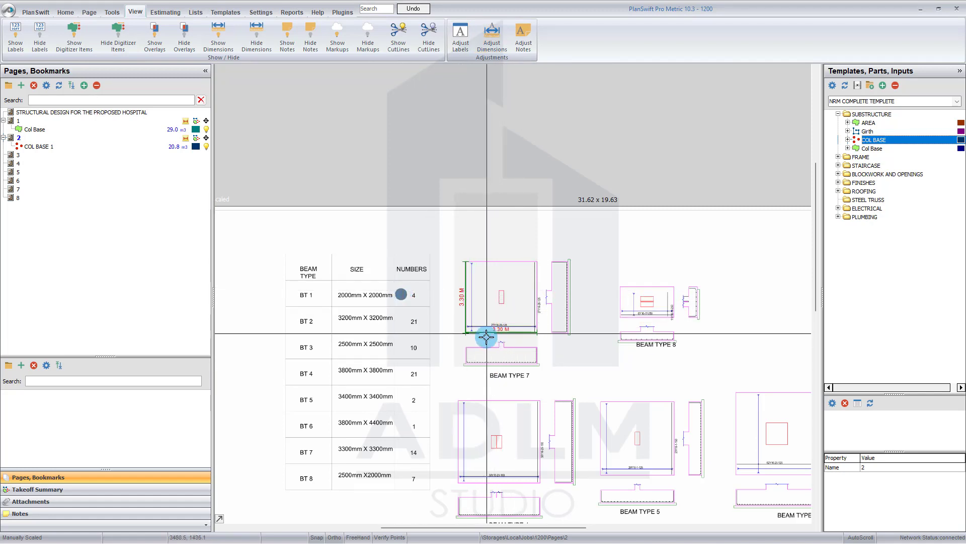
Dimension the depth of the Beam Type 7 base section from the top of the base to the underside of the blinding, and stop recording
scroll(461, 364, up, 2)
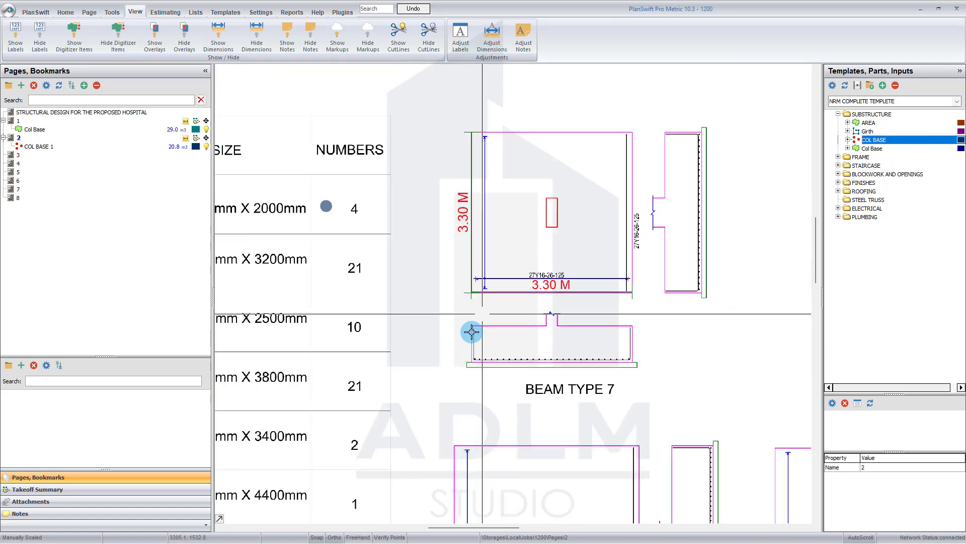
click(79, 12)
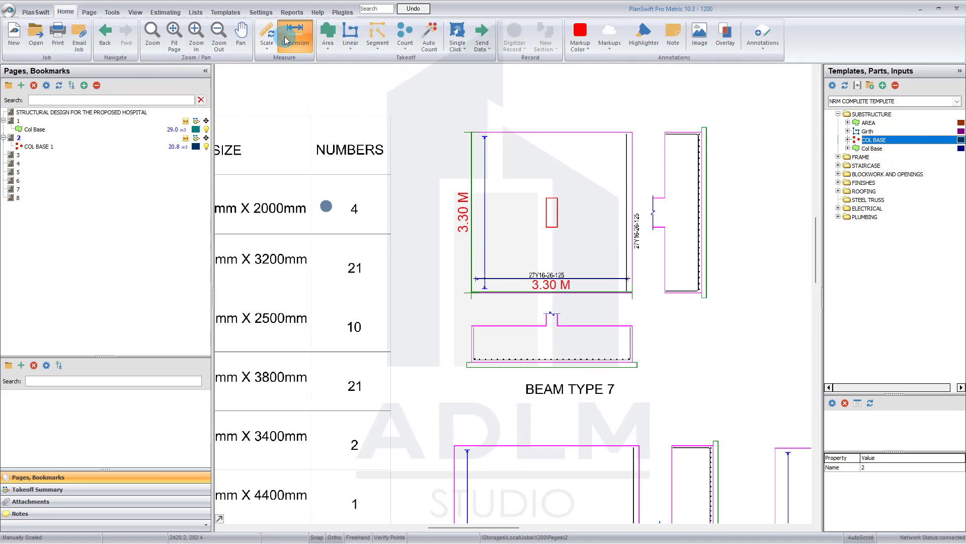
click(285, 40)
scroll(483, 328, up, 1)
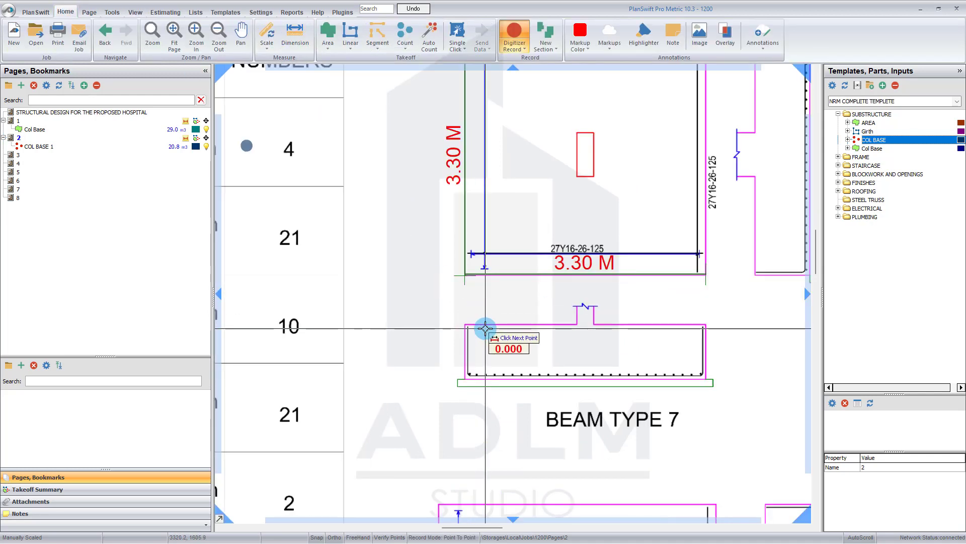
scroll(485, 328, up, 1)
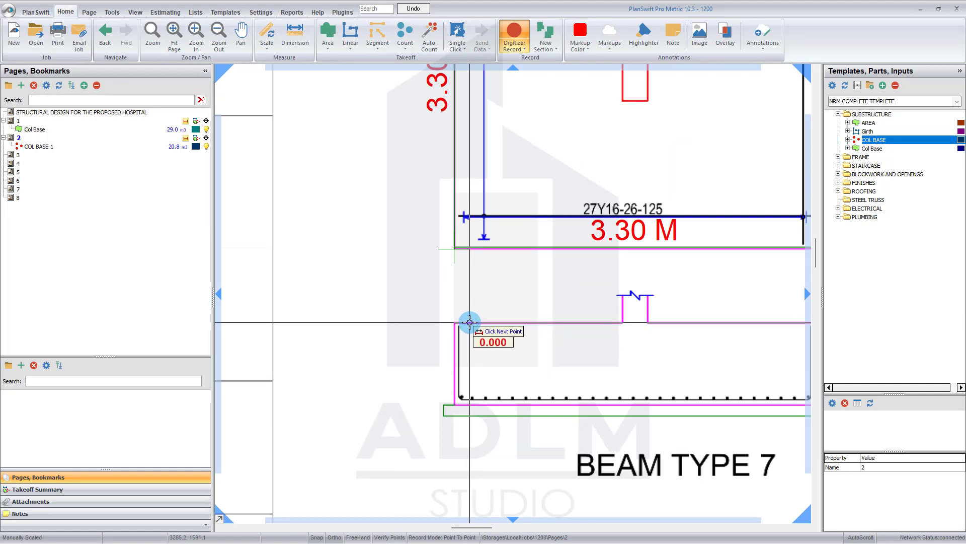
click(469, 322)
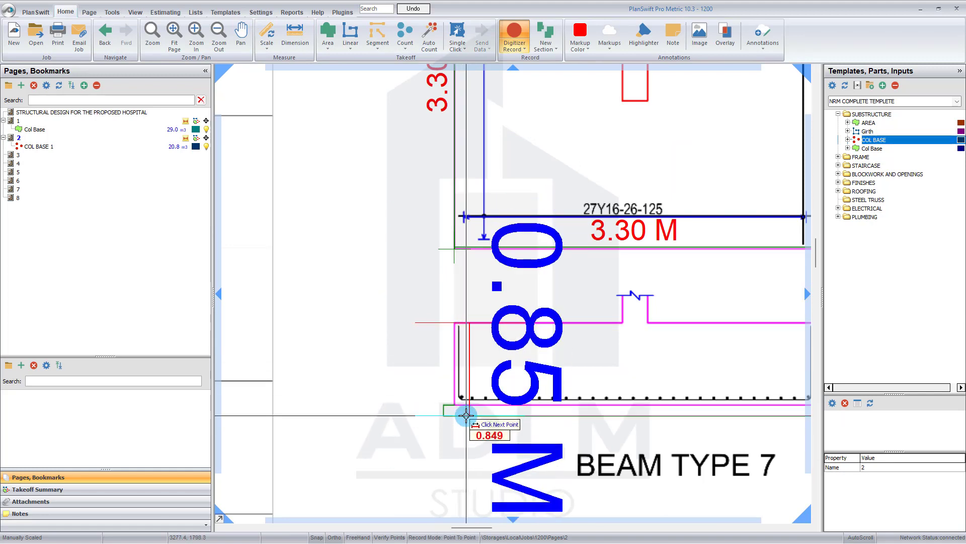
click(466, 415)
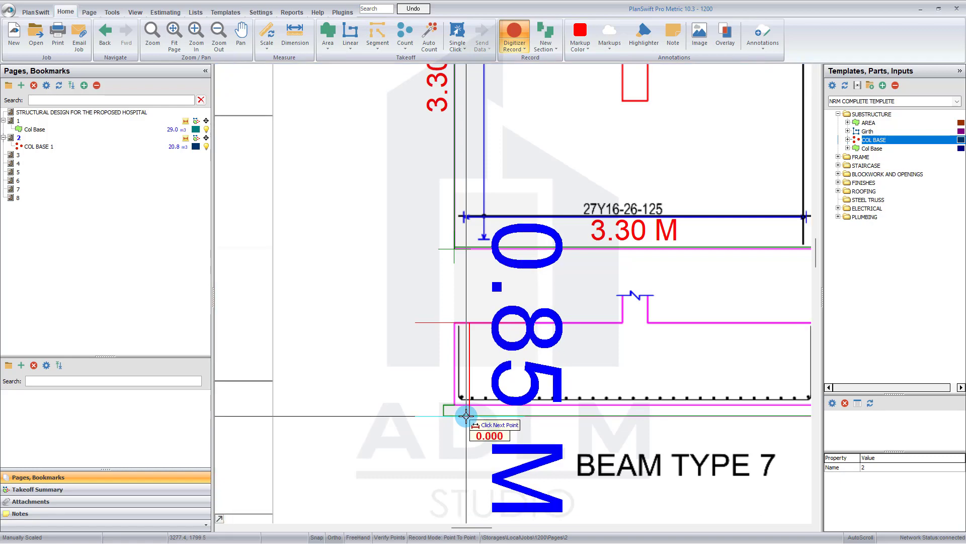
scroll(464, 385, down, 3)
right_click(421, 271)
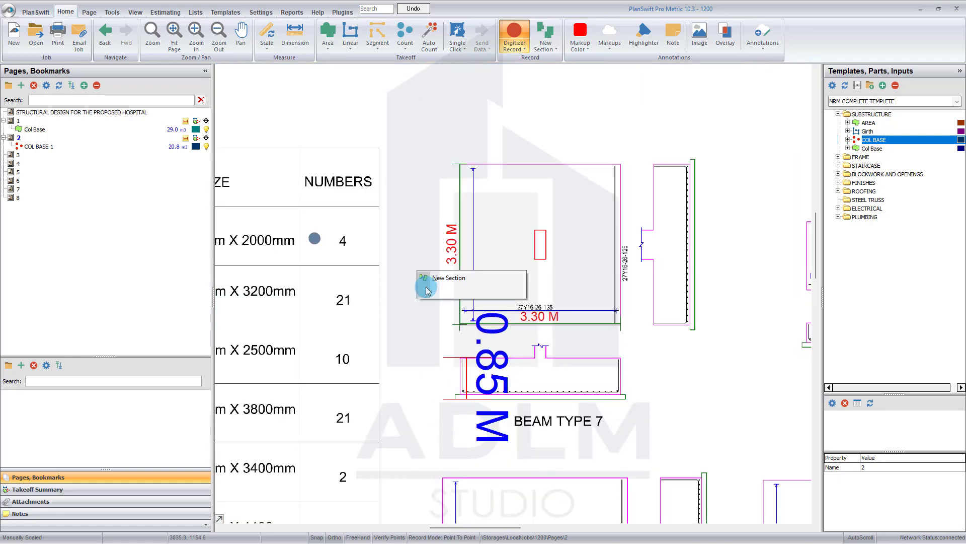
click(428, 289)
scroll(500, 406, down, 3)
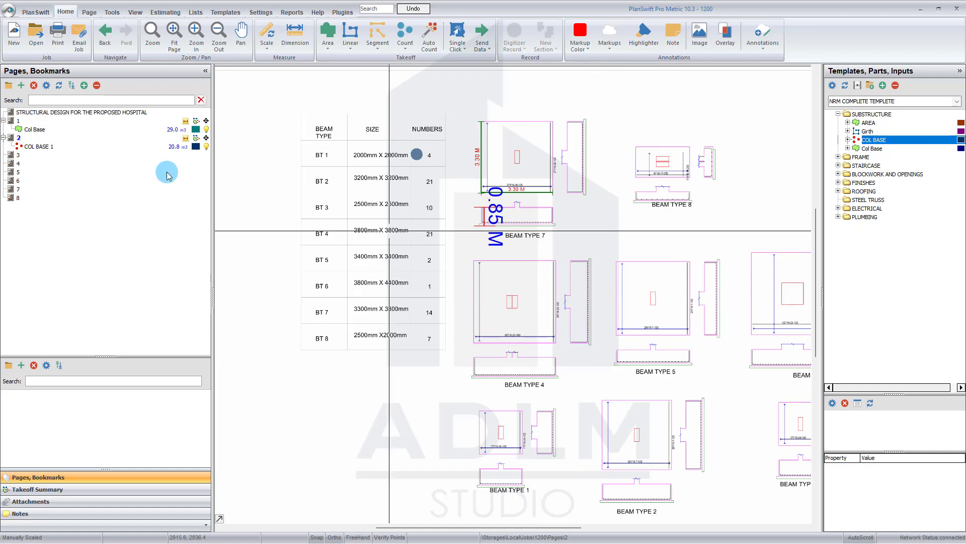
click(110, 146)
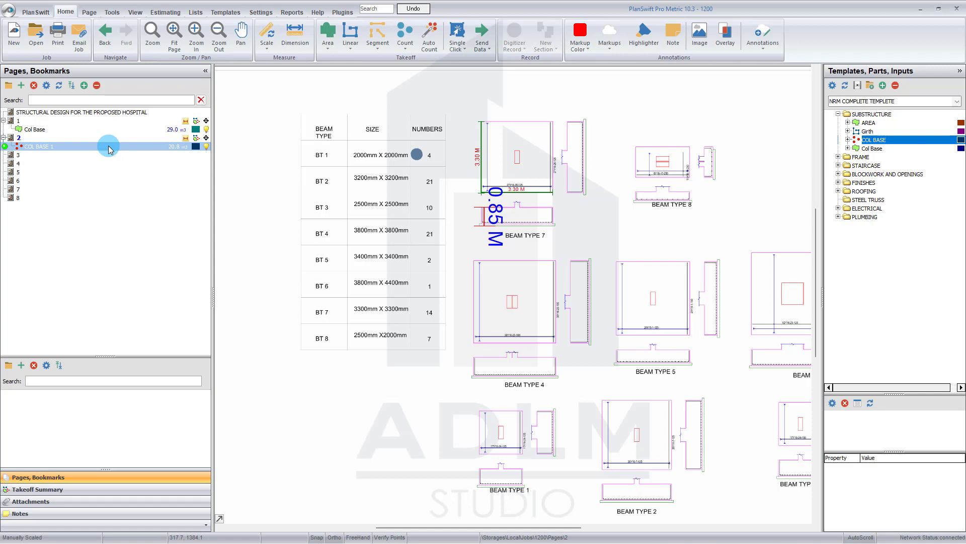
key(Escape)
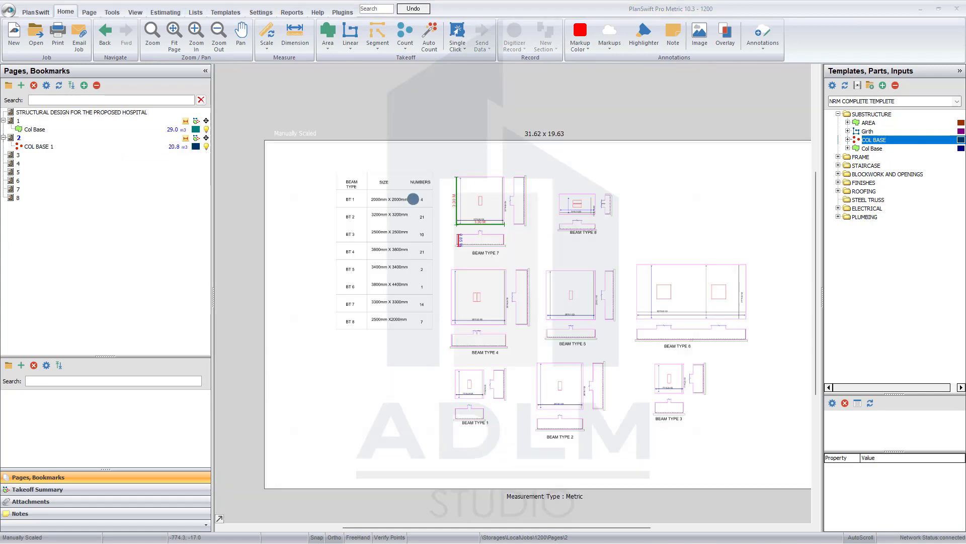
scroll(390, 199, up, 2)
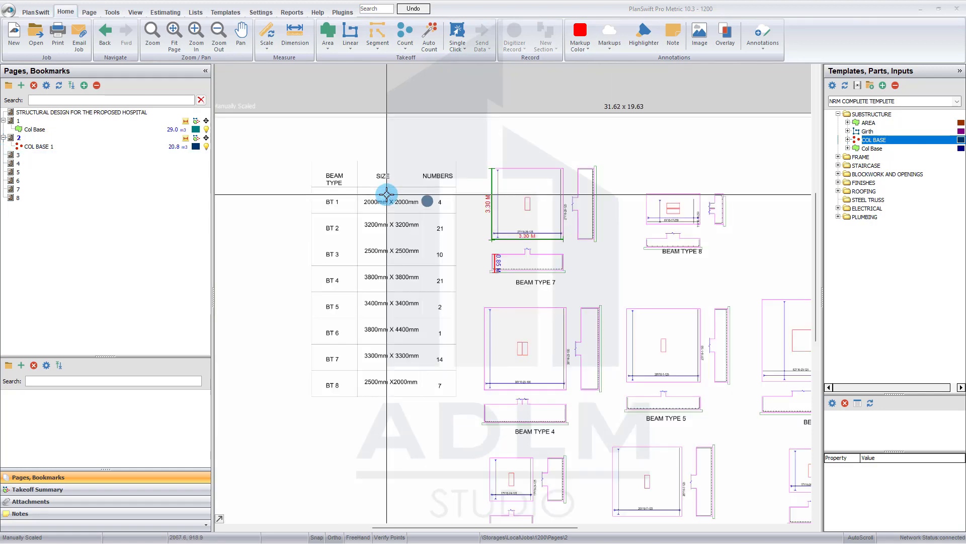
Create a count from the COL BASE template named COL BASE 2, with Nr 21, length 3.2 m, width 3.2 m and depth 2.85 m
click(829, 142)
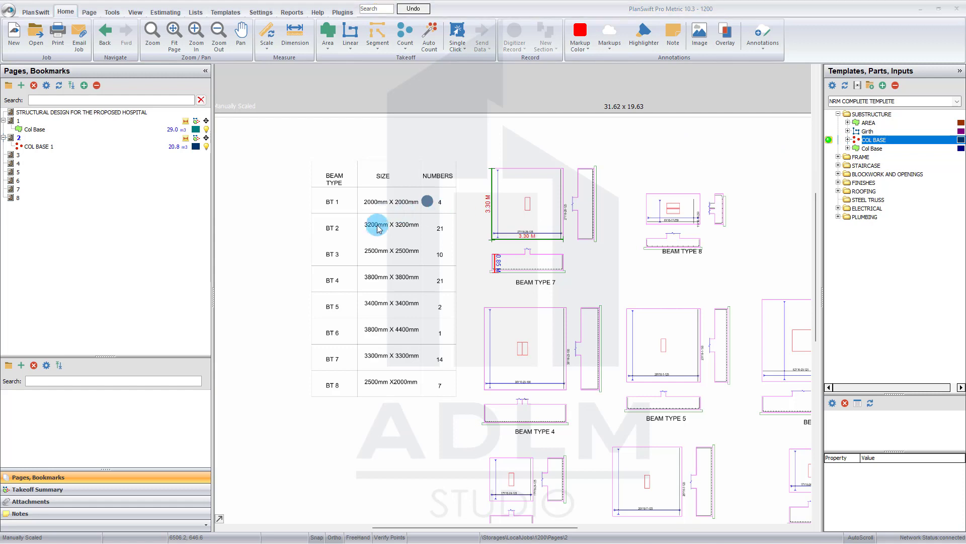
drag(466, 202, 514, 207)
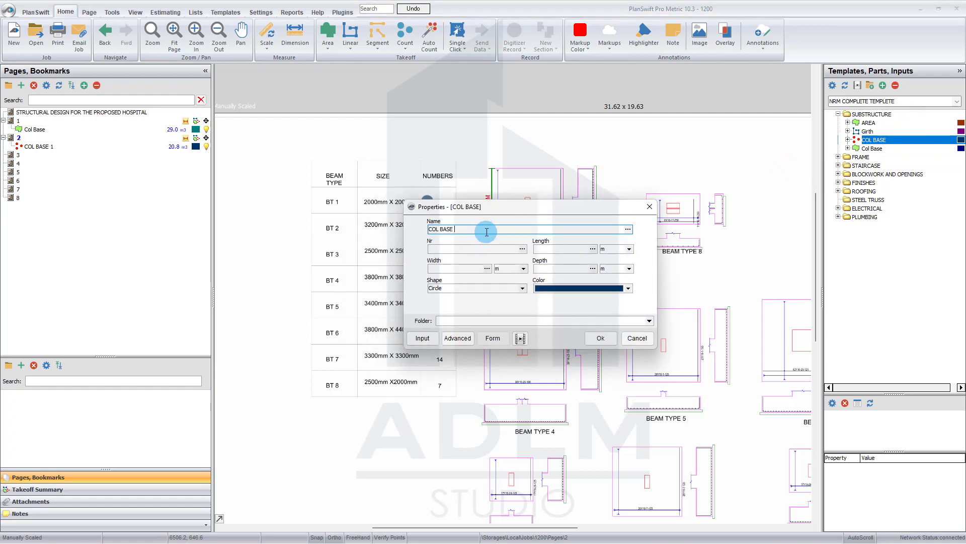
drag(496, 205, 619, 149)
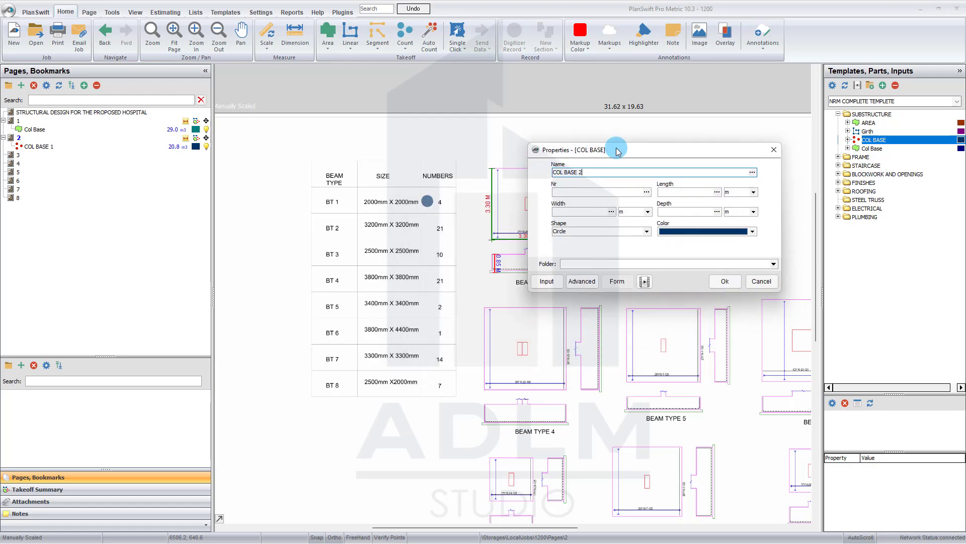
click(595, 192)
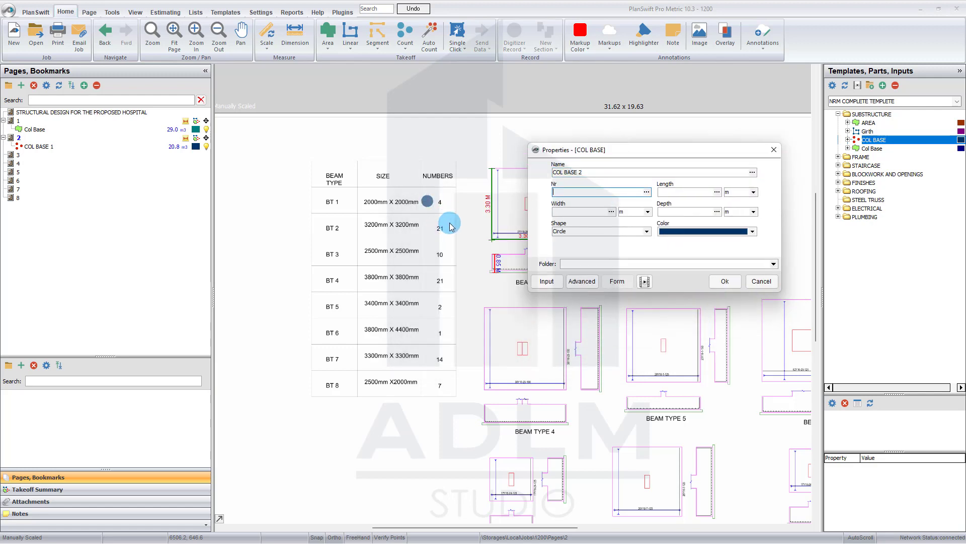
text(21)
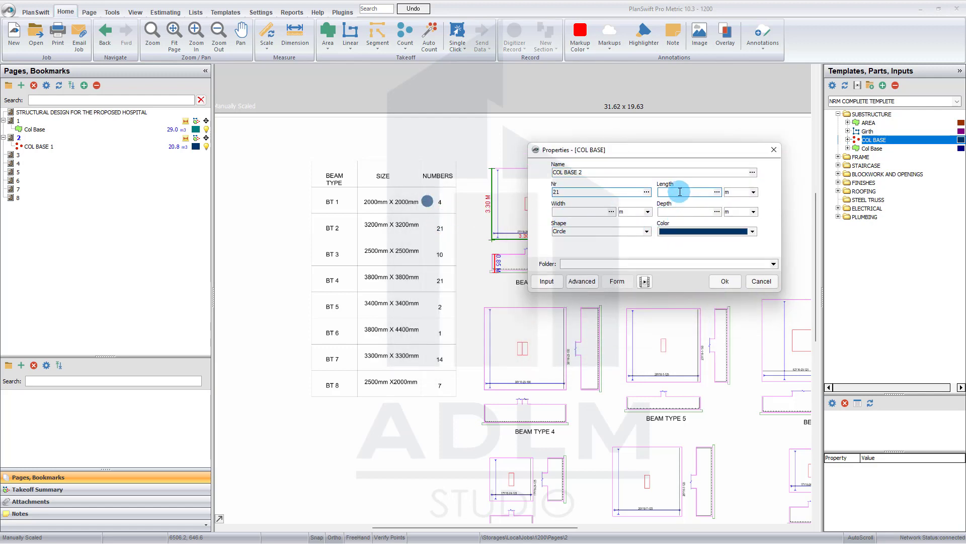
click(680, 192)
text(3.2)
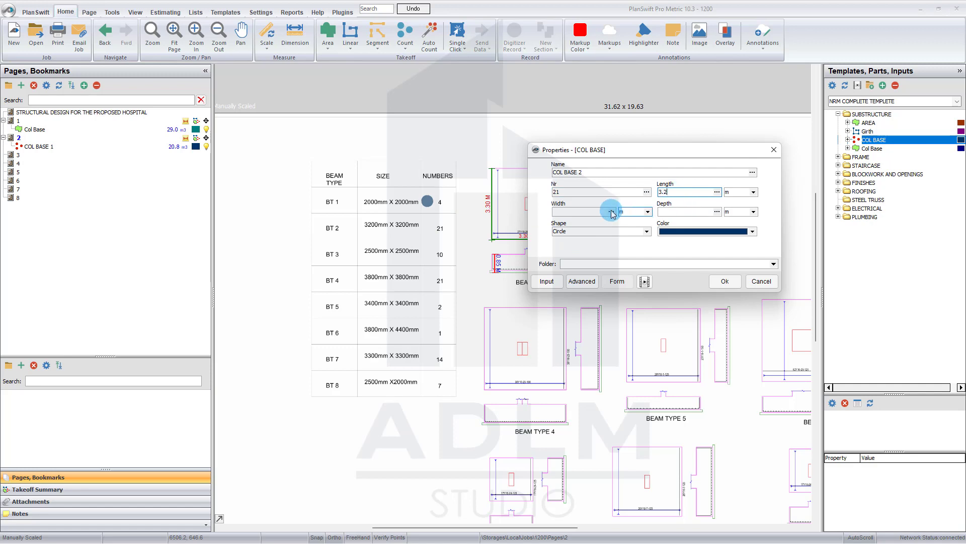
click(587, 212)
text(3.2)
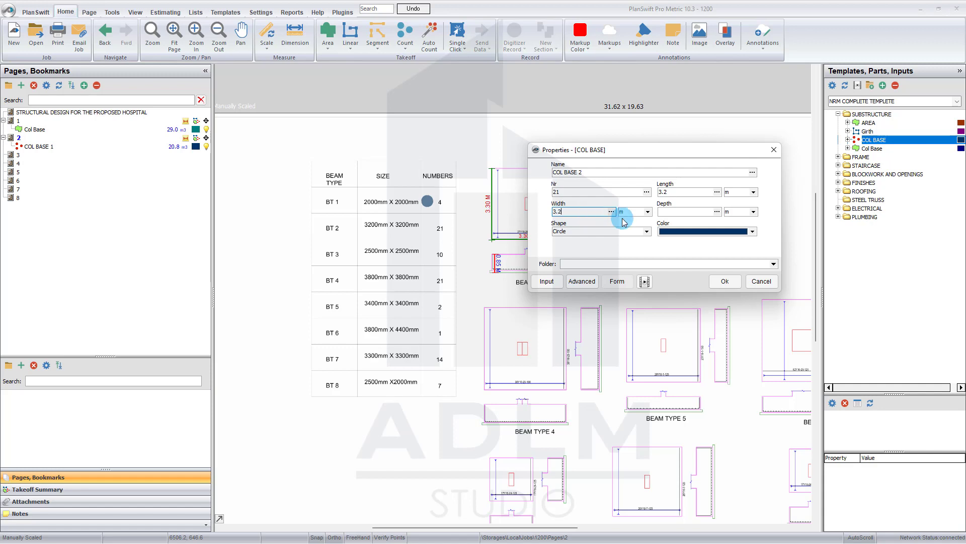
click(695, 213)
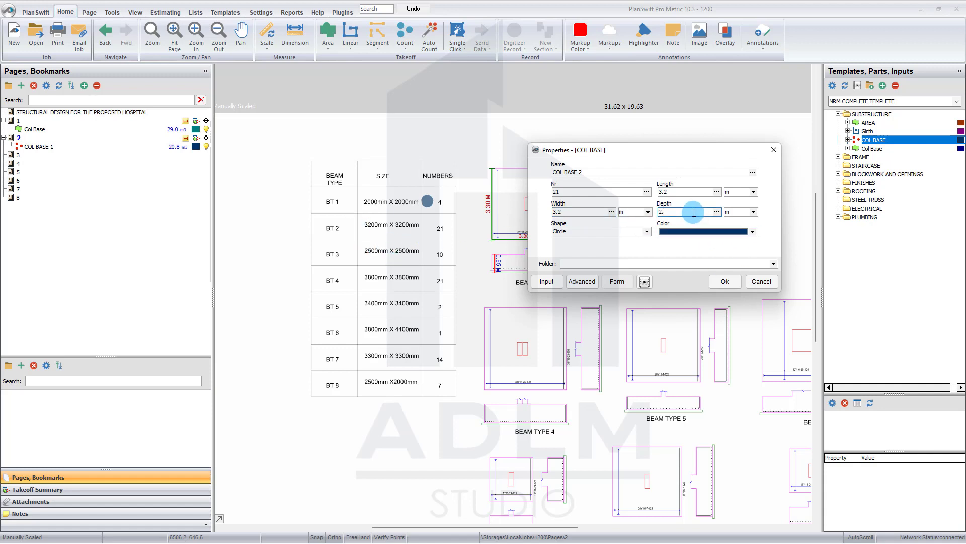
text(2.85)
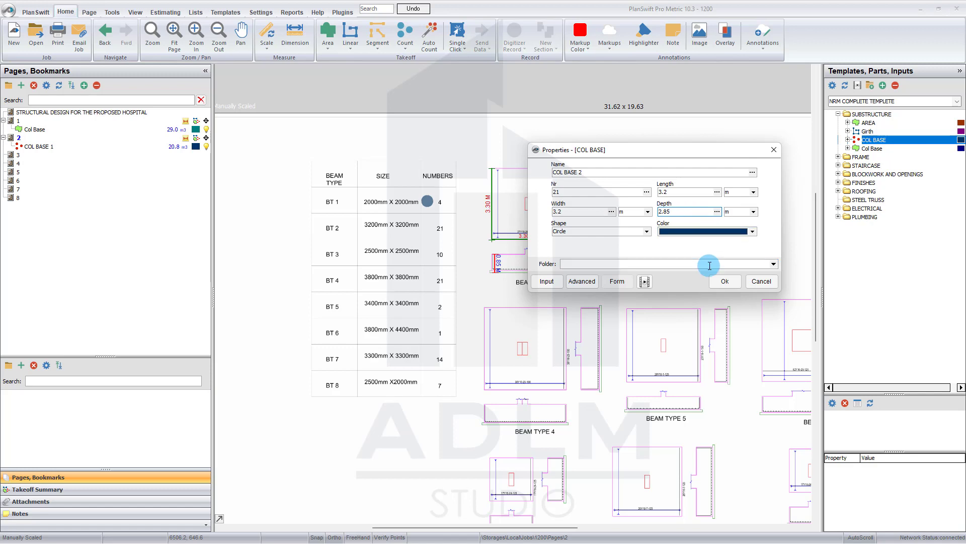
click(724, 283)
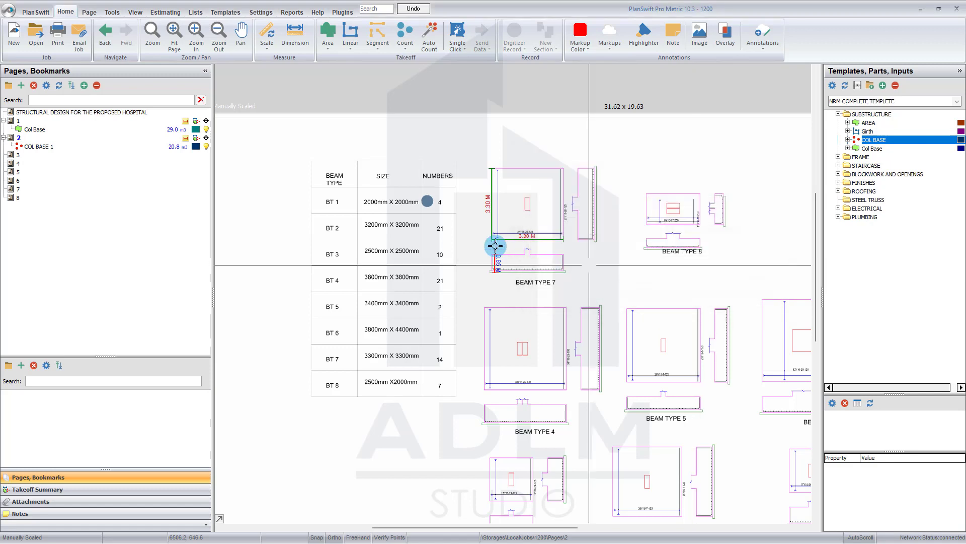
Place the COL BASE 2 marker beside the quantity in the BT 2 row and stop recording
click(426, 225)
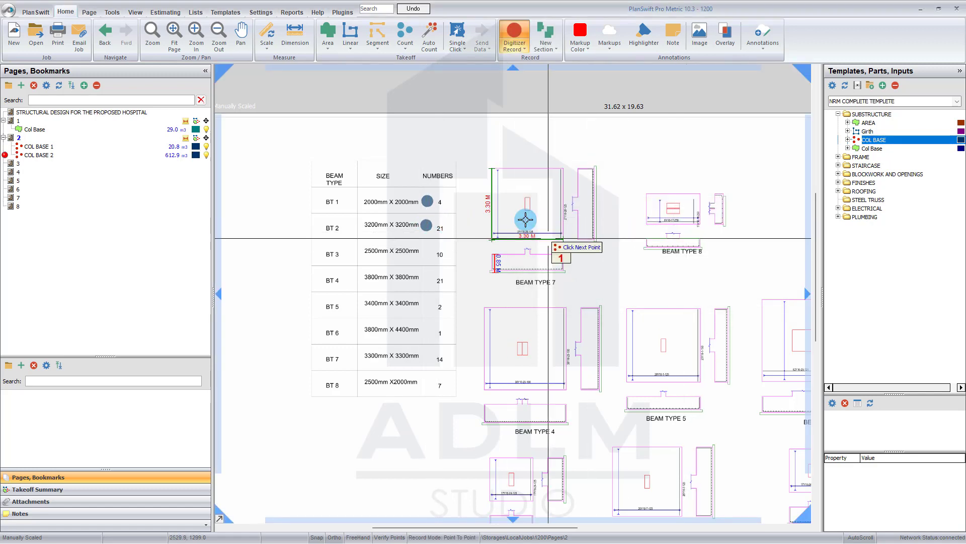
right_click(478, 231)
click(490, 248)
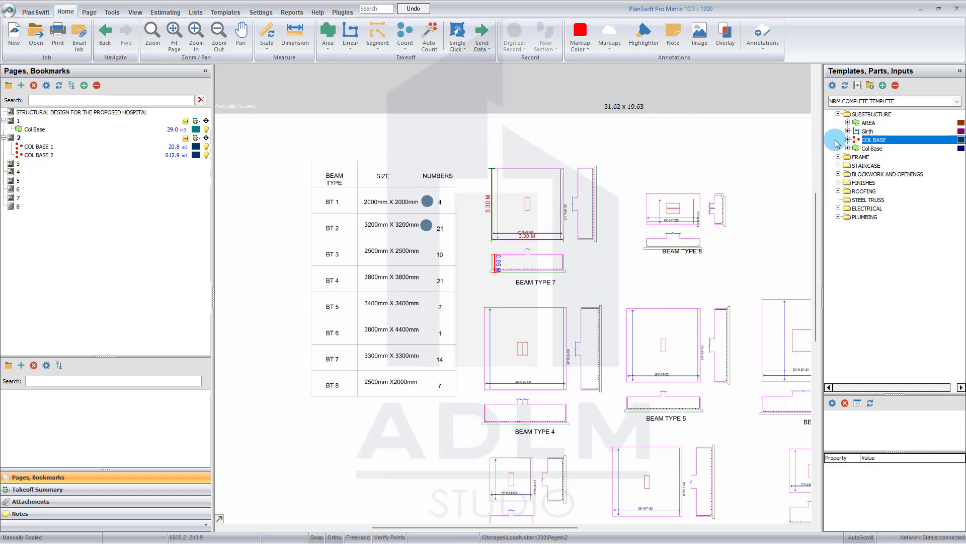
Create another COL BASE count named COL BASE 3, with Nr 10, length 2.5 m, width 2.5 m and depth 2.85 m
click(423, 258)
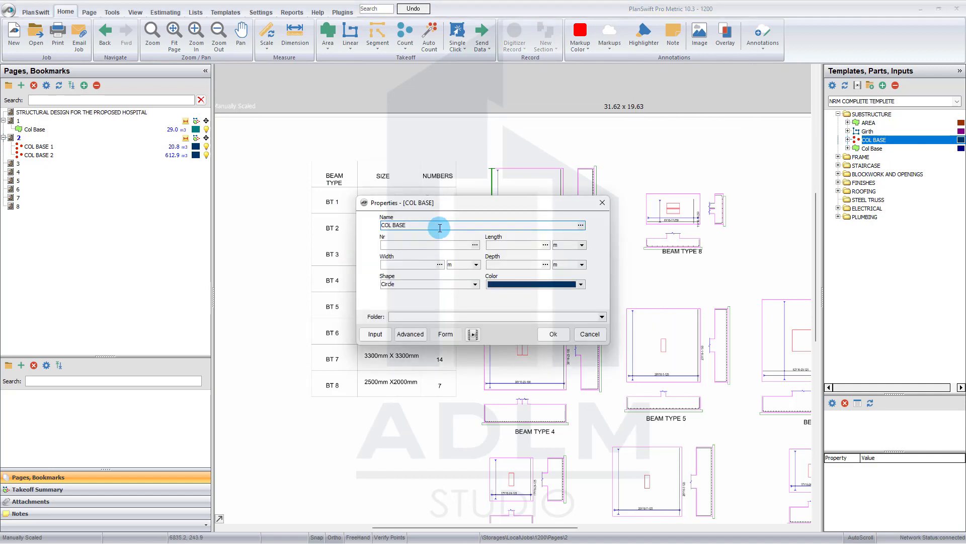
text(3)
drag(451, 202, 579, 189)
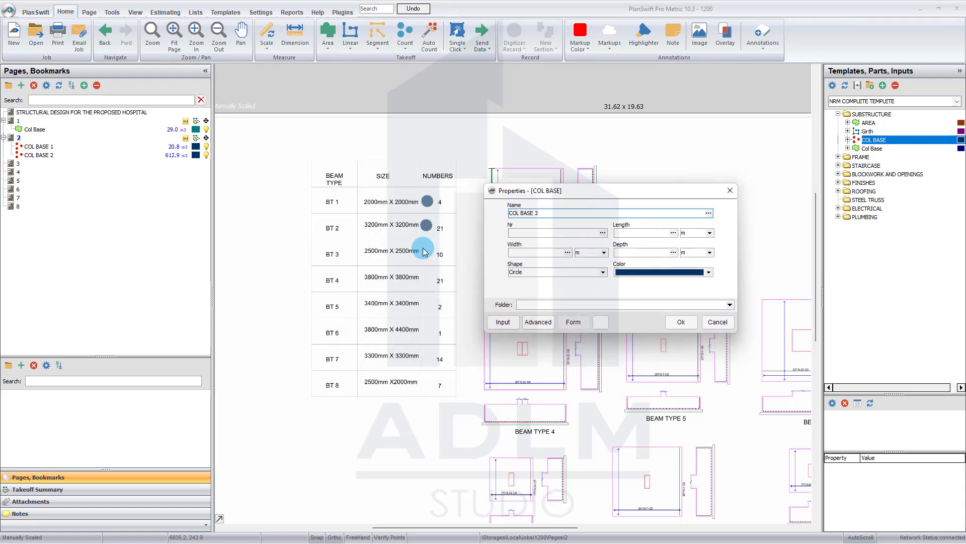
click(523, 232)
text(10)
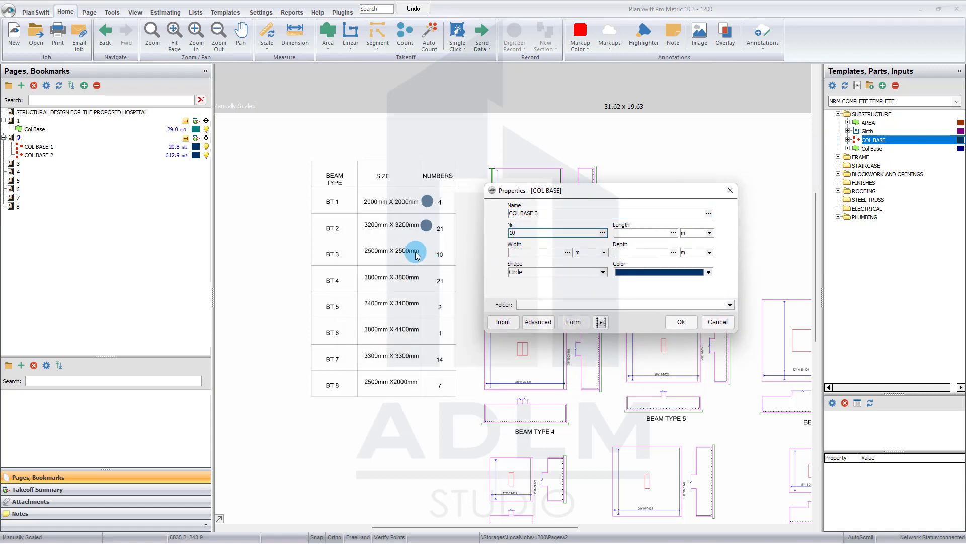
click(638, 231)
text(2.5)
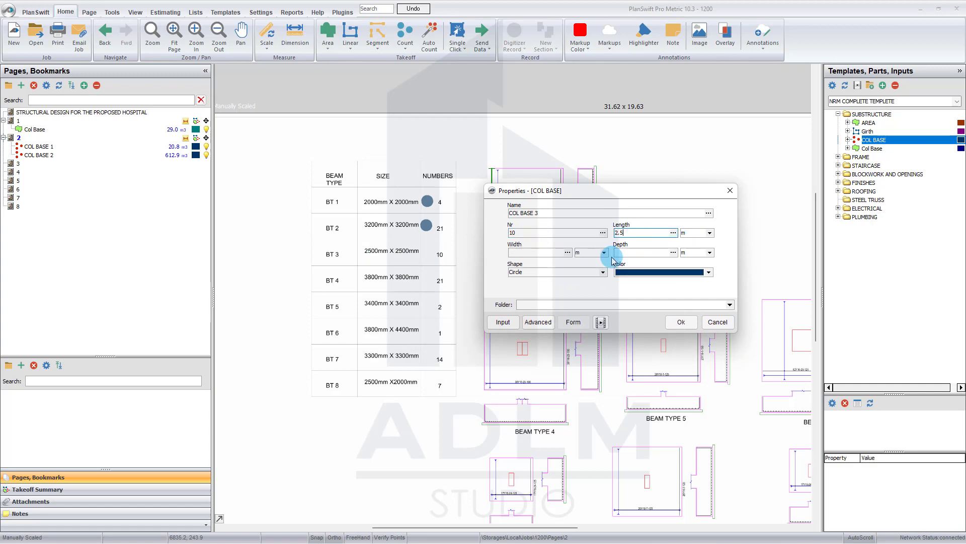
click(549, 252)
text(2.5)
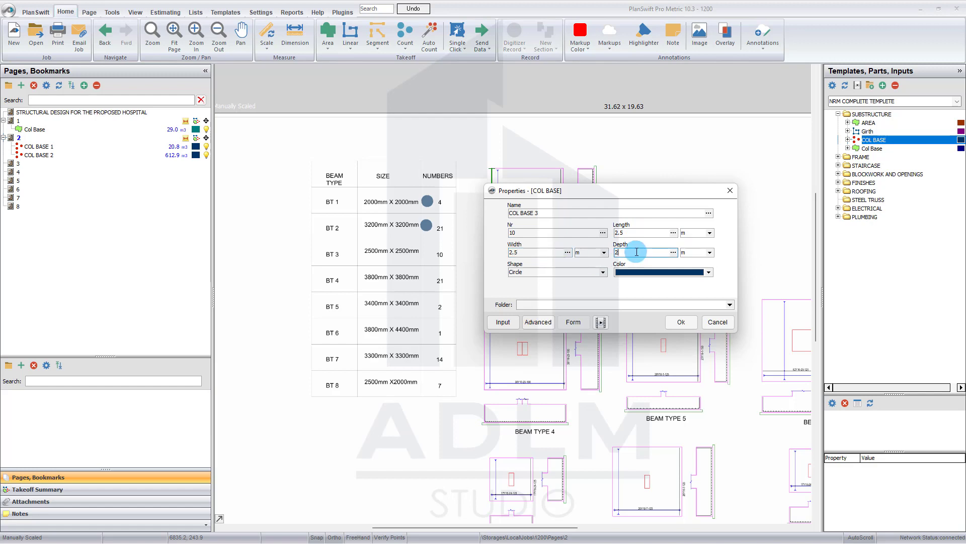
click(681, 322)
Place the COL BASE 3 marker, stop recording, and position the marker beside the quantity in the BT 3 row
click(429, 249)
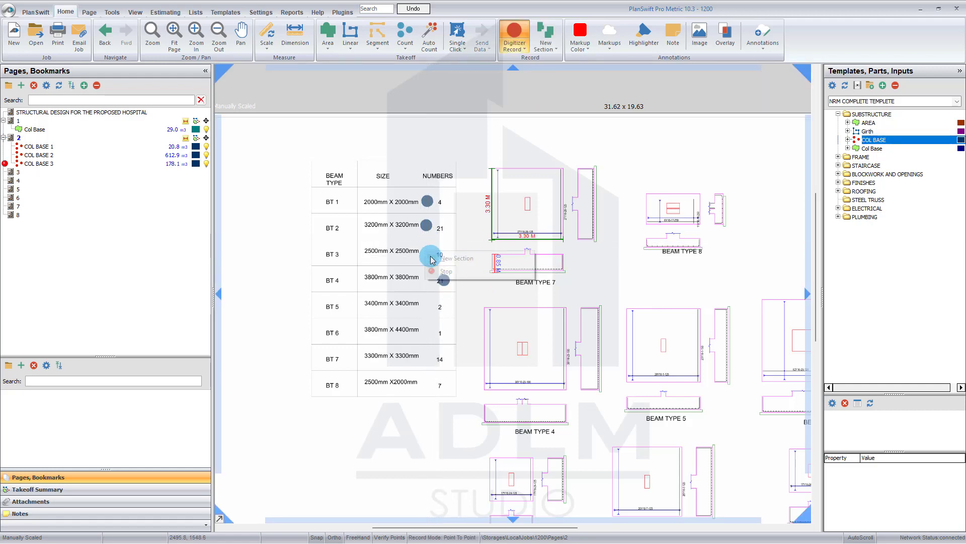
right_click(432, 258)
click(441, 270)
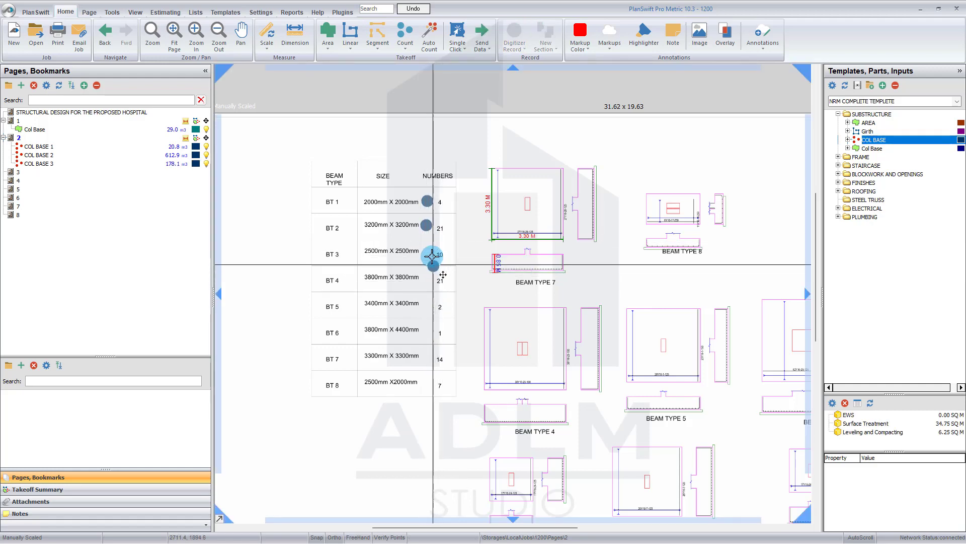
click(431, 253)
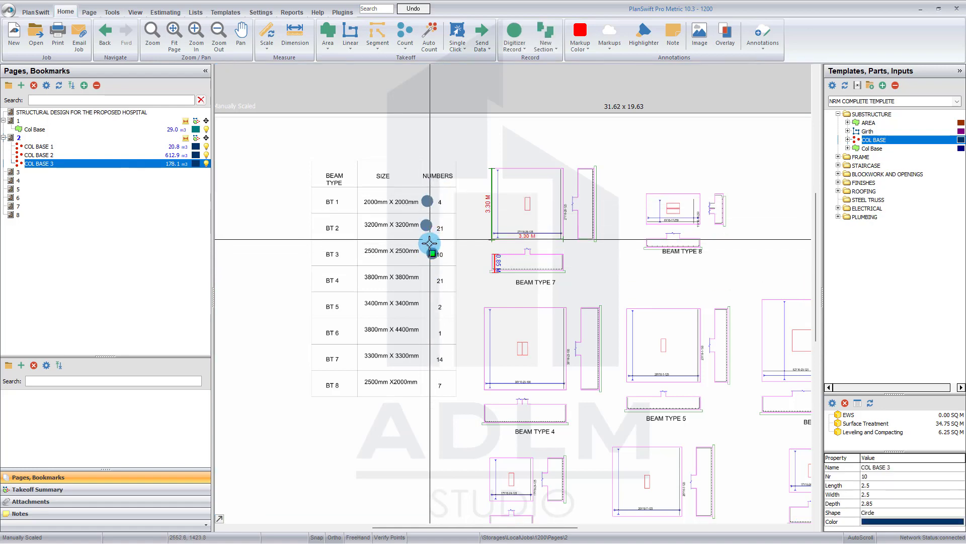
click(429, 207)
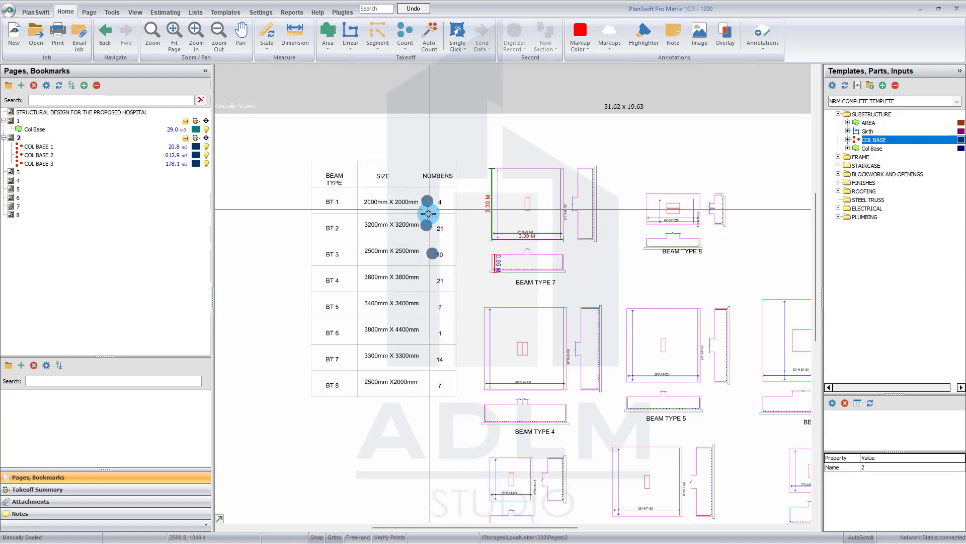
Start another count from the COL BASE template, named COL BASE 4, with Nr 21
scroll(432, 209, down, 1)
scroll(428, 215, up, 3)
scroll(428, 214, up, 1)
scroll(418, 282, down, 1)
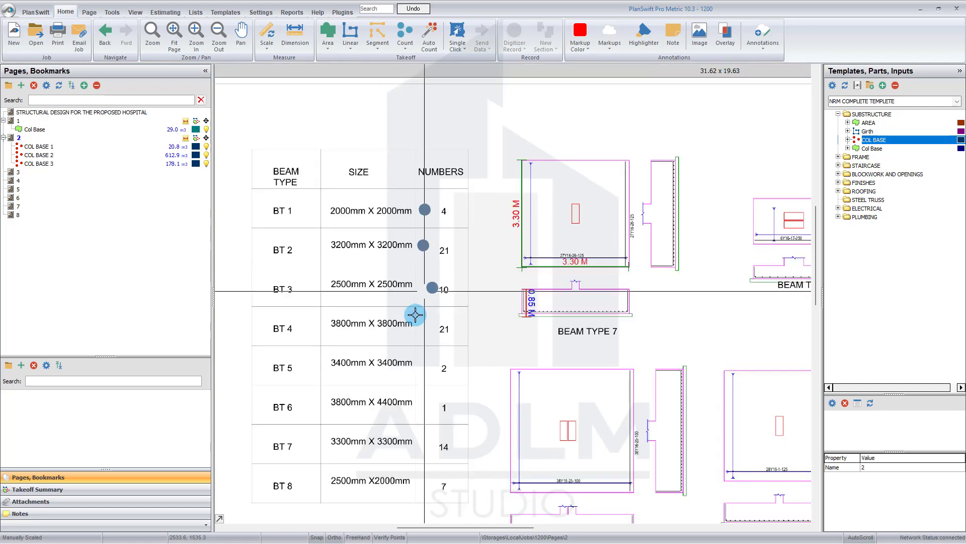
click(829, 141)
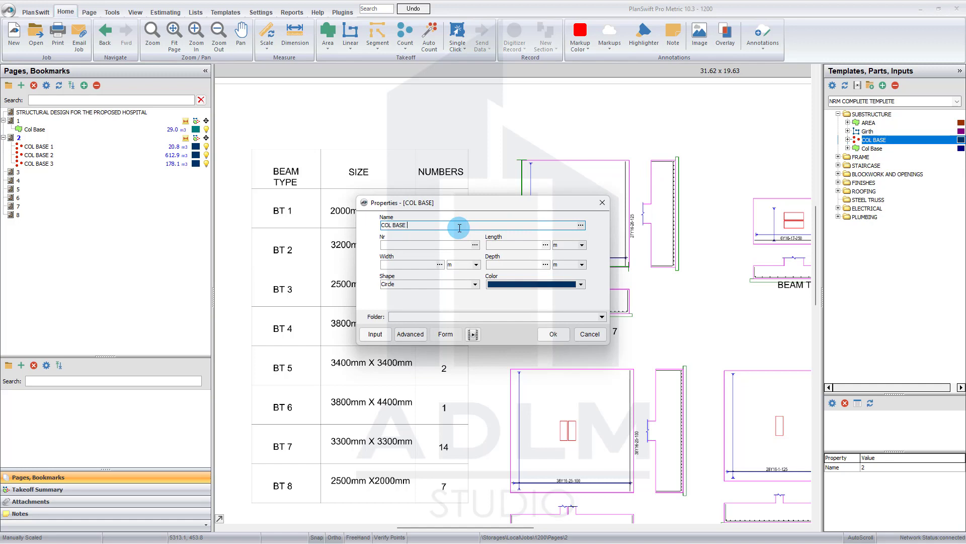
text(4)
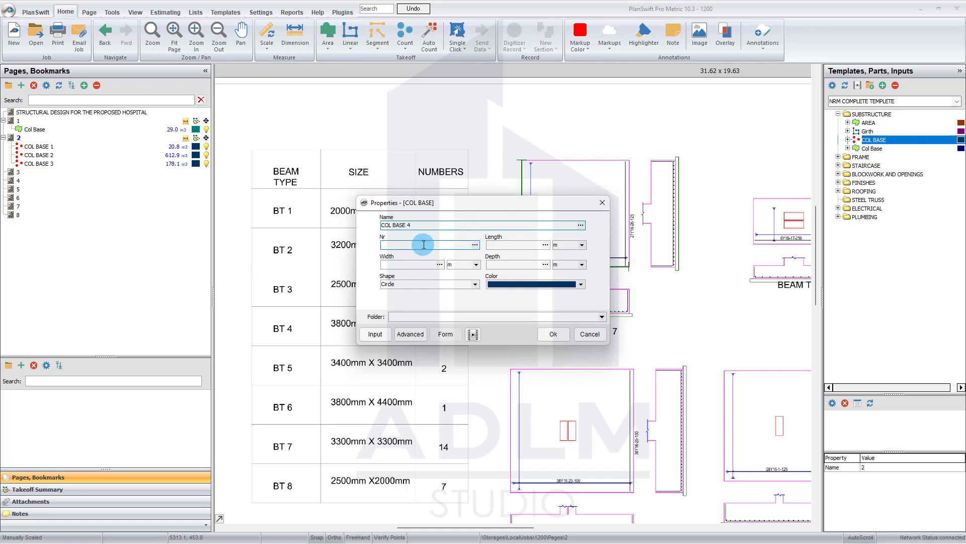
click(422, 244)
mouse_move(529, 202)
mouse_down()
mouse_move(500, 201)
mouse_move(610, 199)
mouse_move(607, 191)
mouse_up()
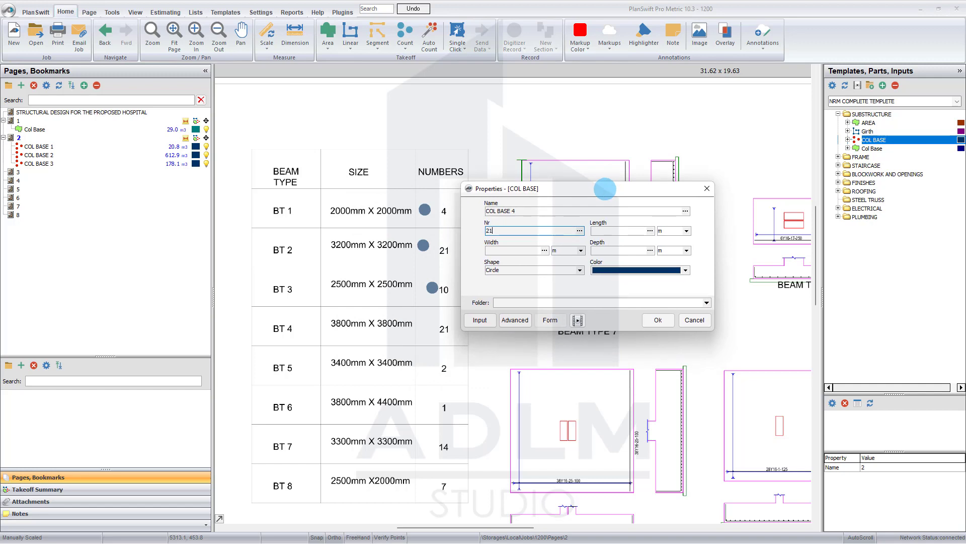
Set COL BASE 4's length and width to 3.8 m and depth to 2.85 m, and place its marker in the BT 4 row
click(612, 233)
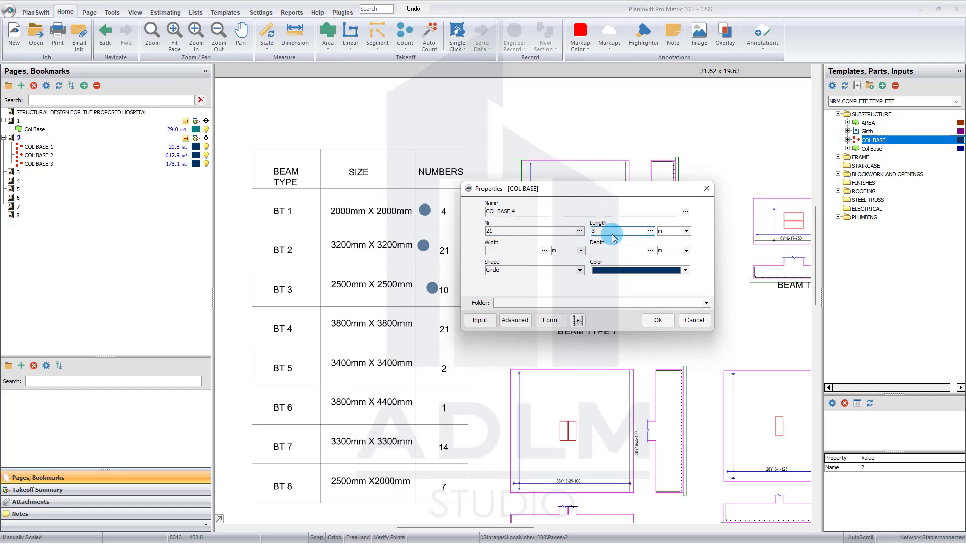
click(529, 250)
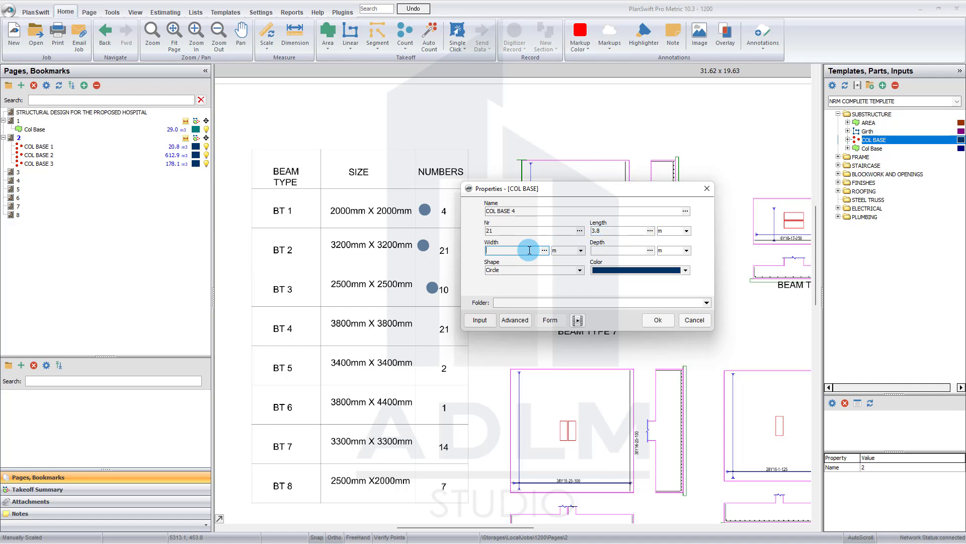
text(3.8)
click(611, 249)
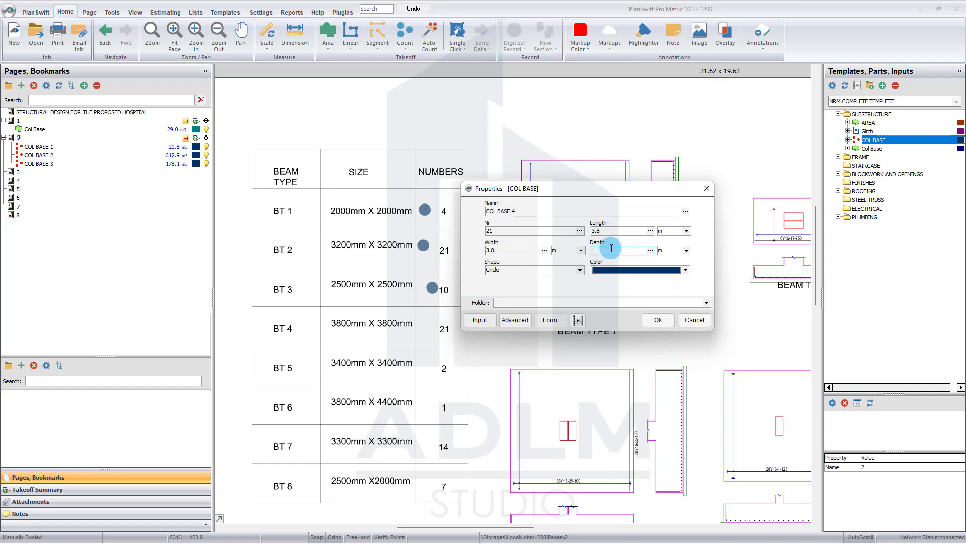
text(2.85)
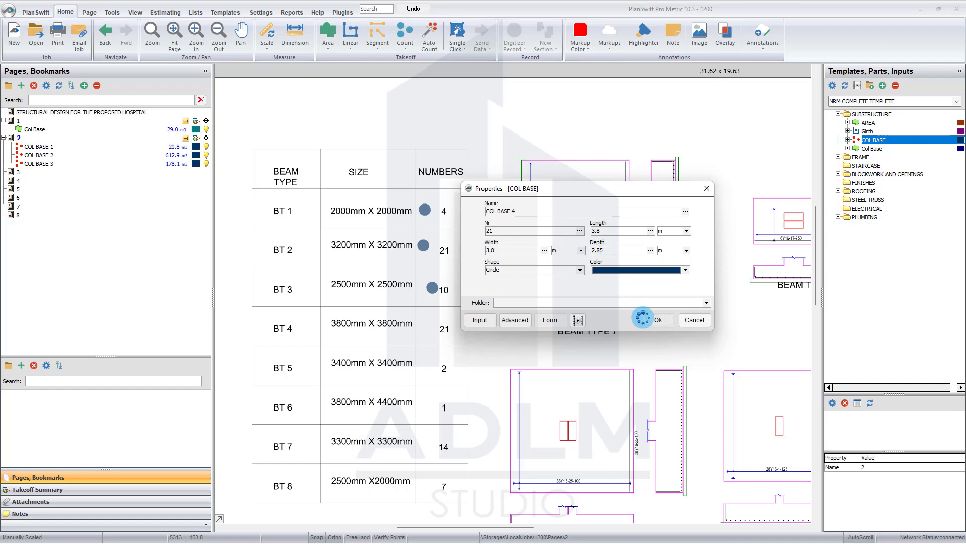
click(647, 319)
click(433, 330)
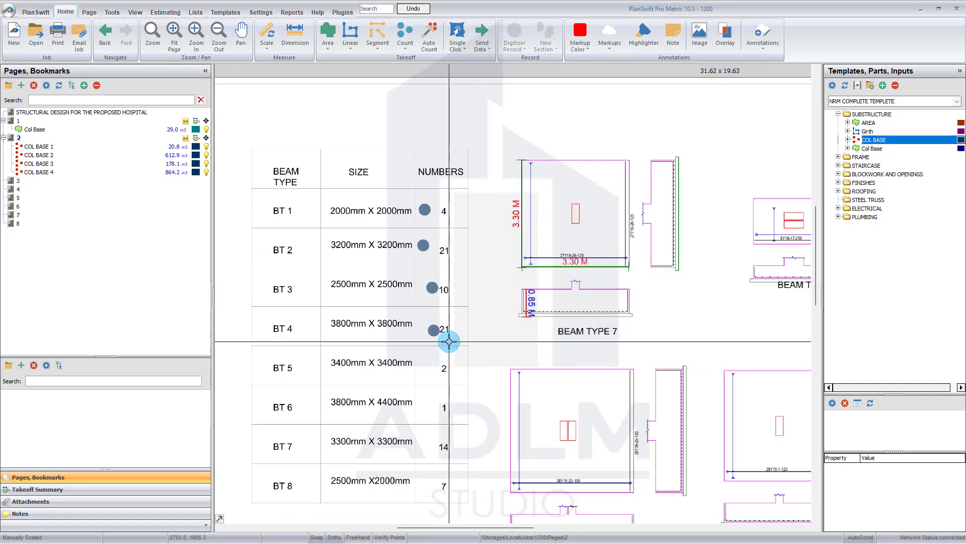
click(68, 175)
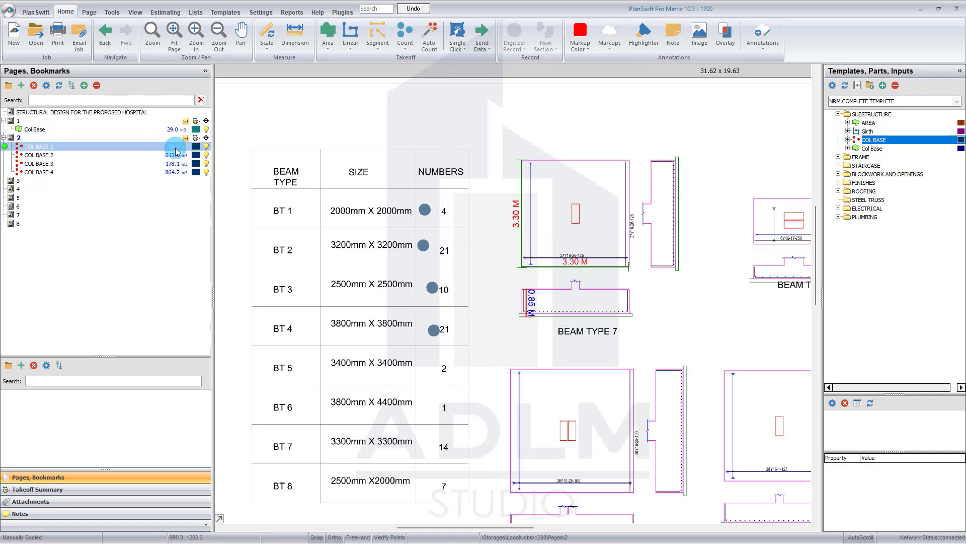
Examine the takeoff summary's EWS, Surface Treatment, and Leveling and Compacting quantities under Col Base and COL BASE 1
click(184, 164)
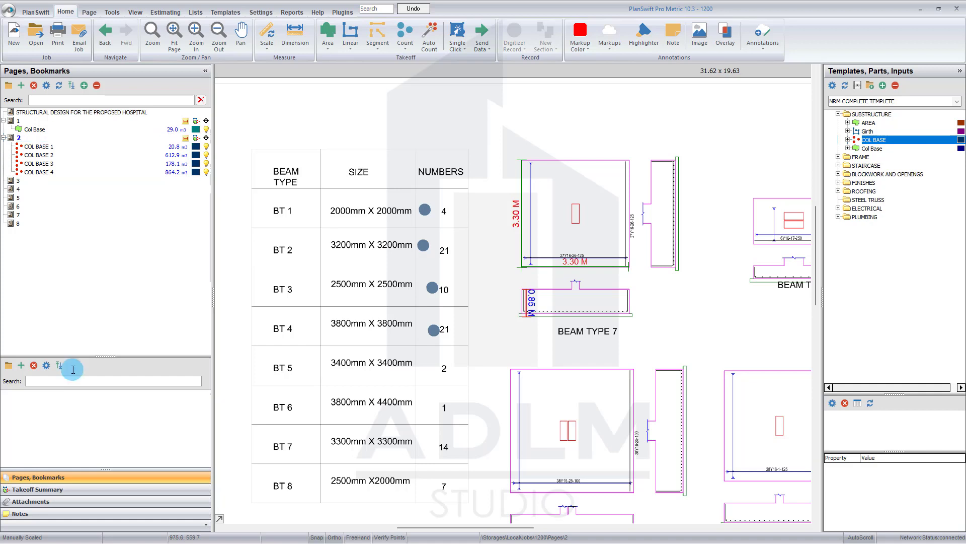
click(103, 489)
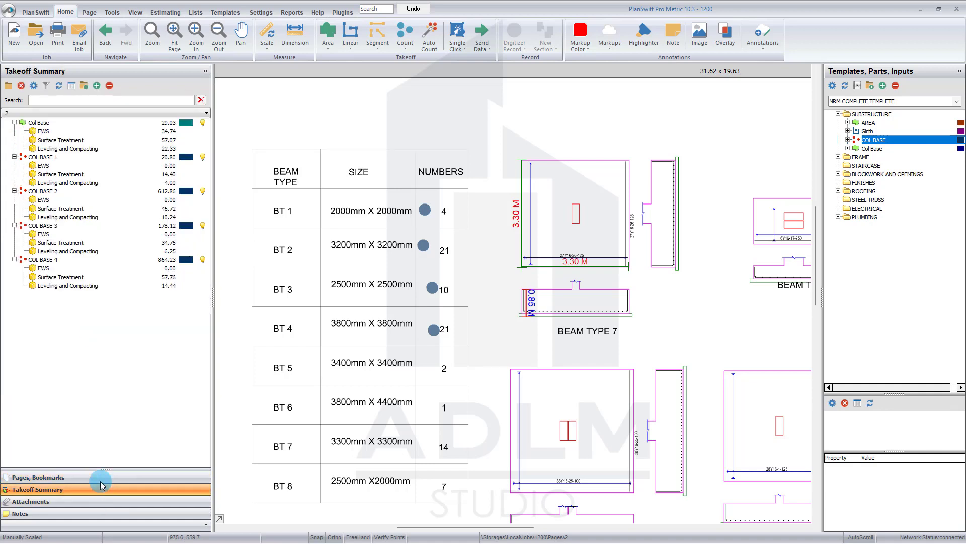
click(60, 130)
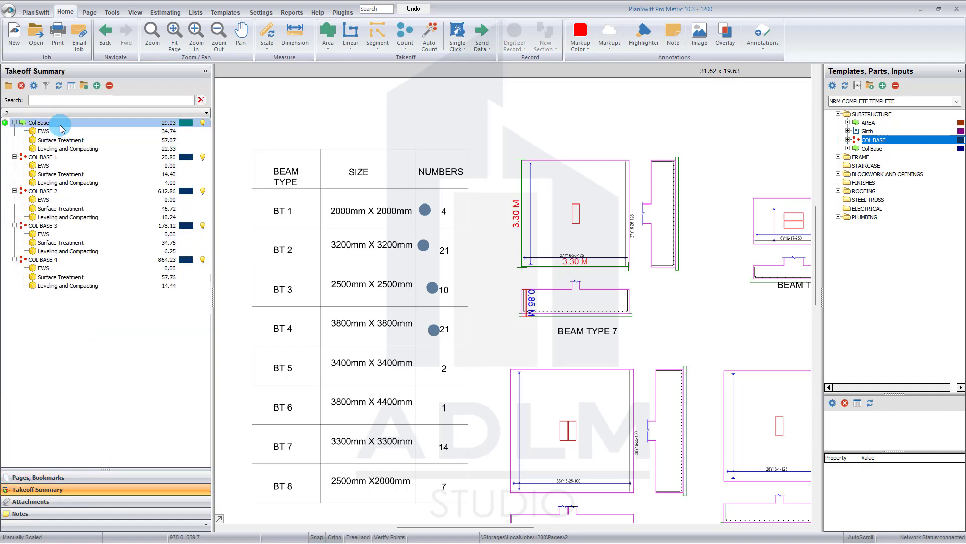
click(42, 150)
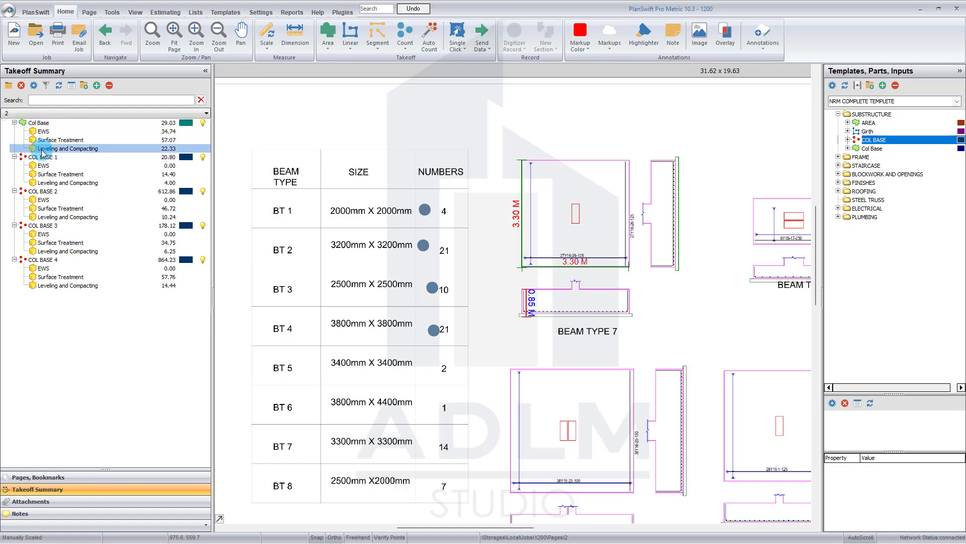
click(40, 123)
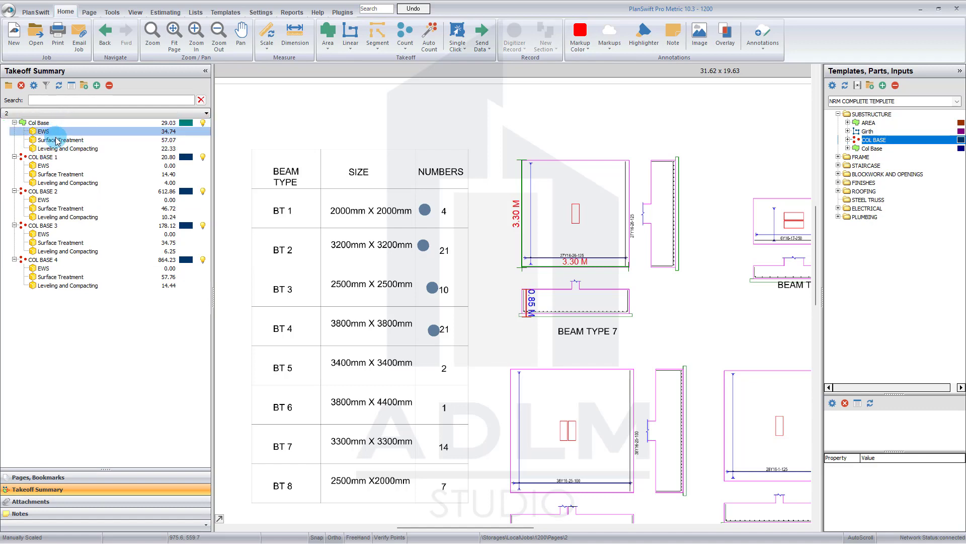
click(73, 133)
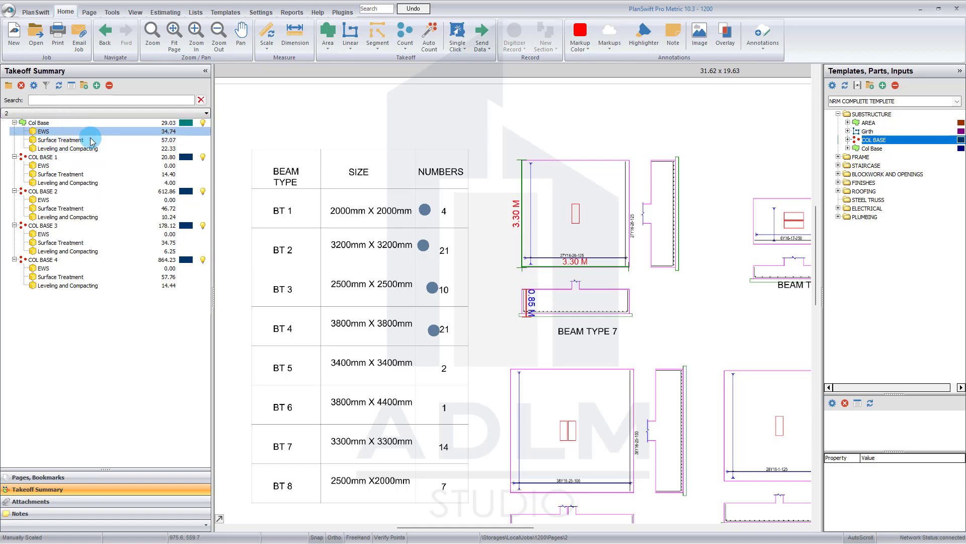
click(170, 142)
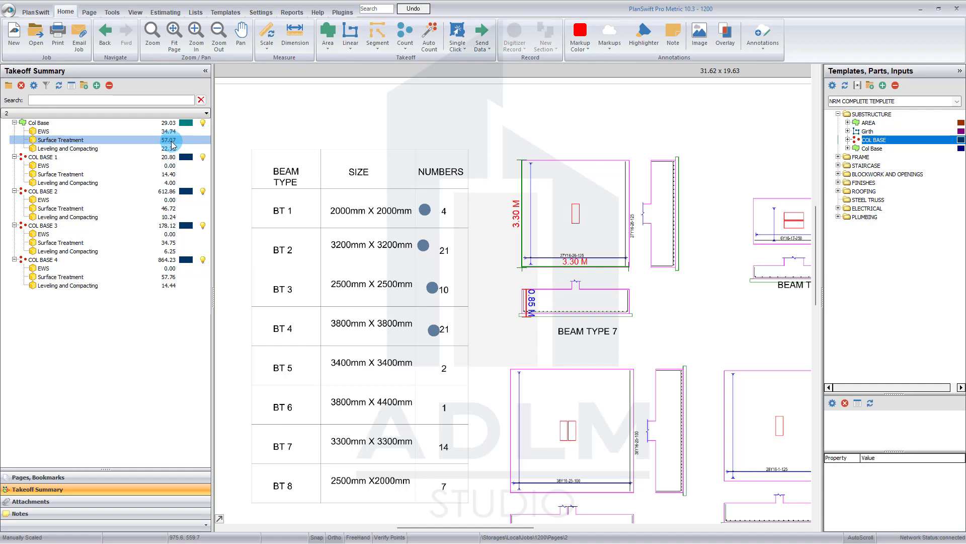
click(170, 149)
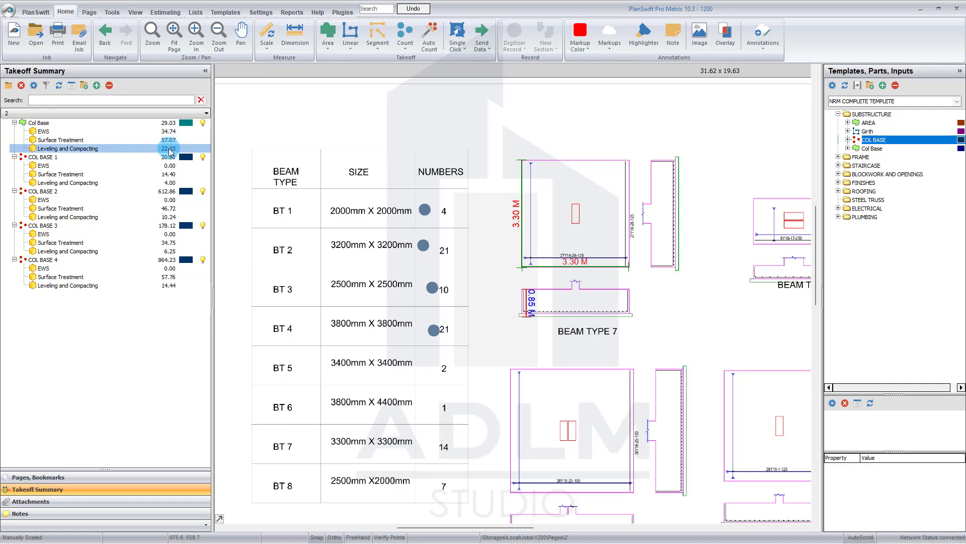
click(172, 132)
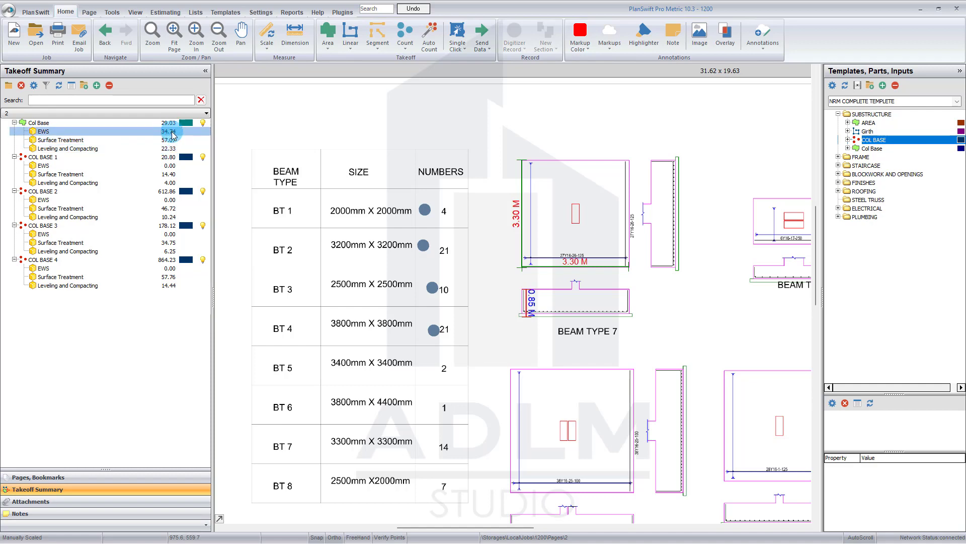
click(119, 156)
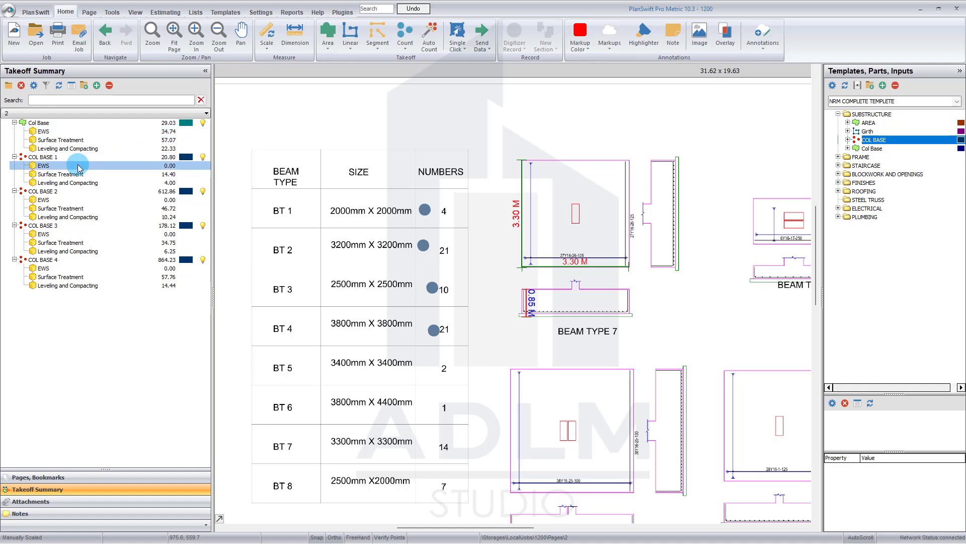
click(148, 166)
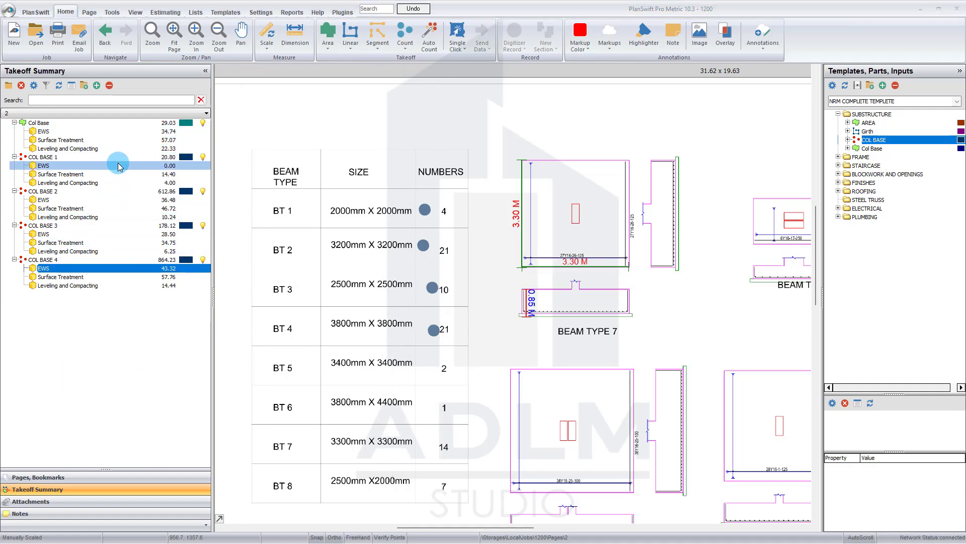
Check the height in the properties of the EWS part under COL BASE 2
double_click(118, 201)
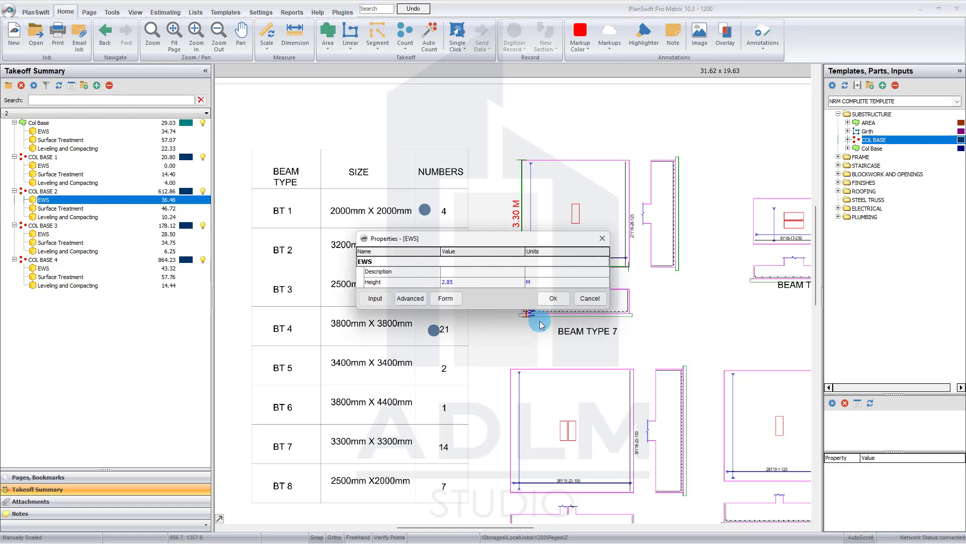
click(559, 298)
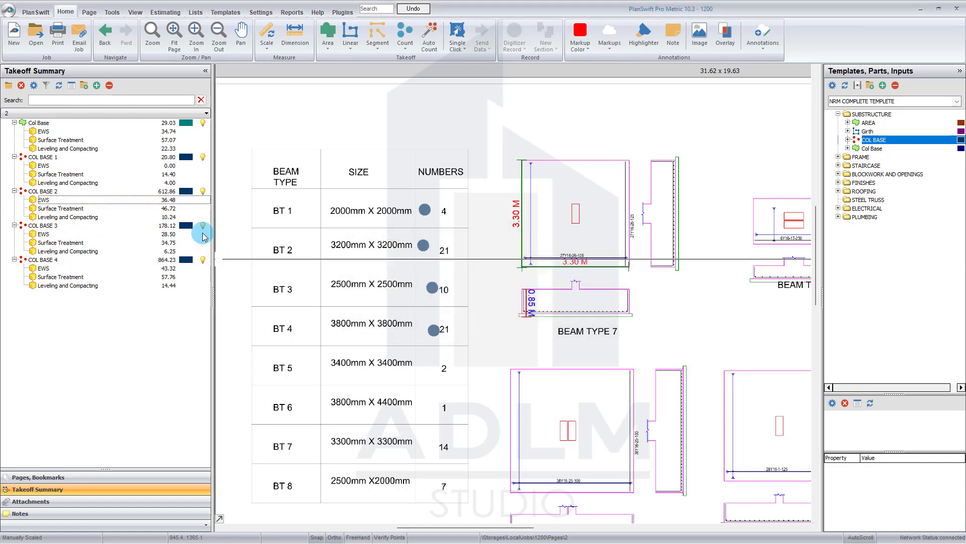
click(186, 192)
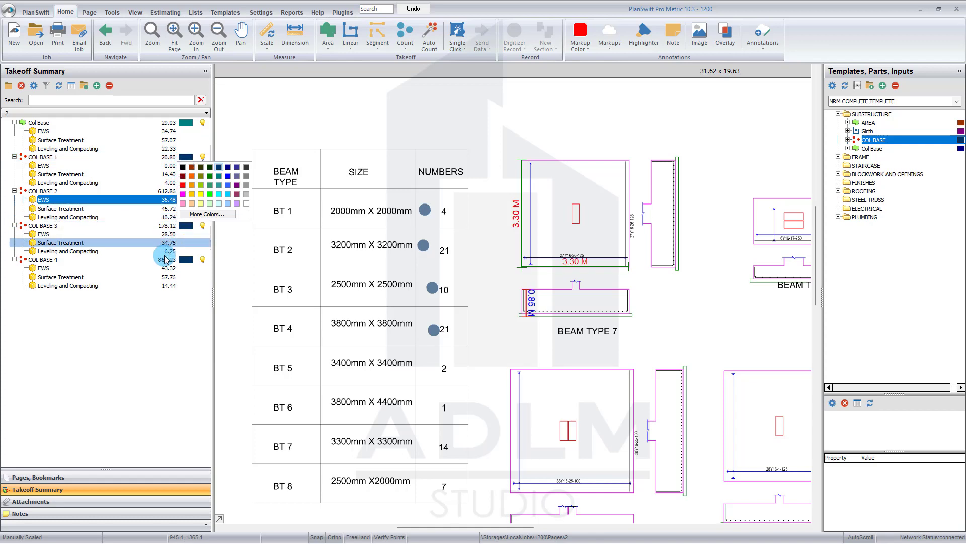
click(161, 288)
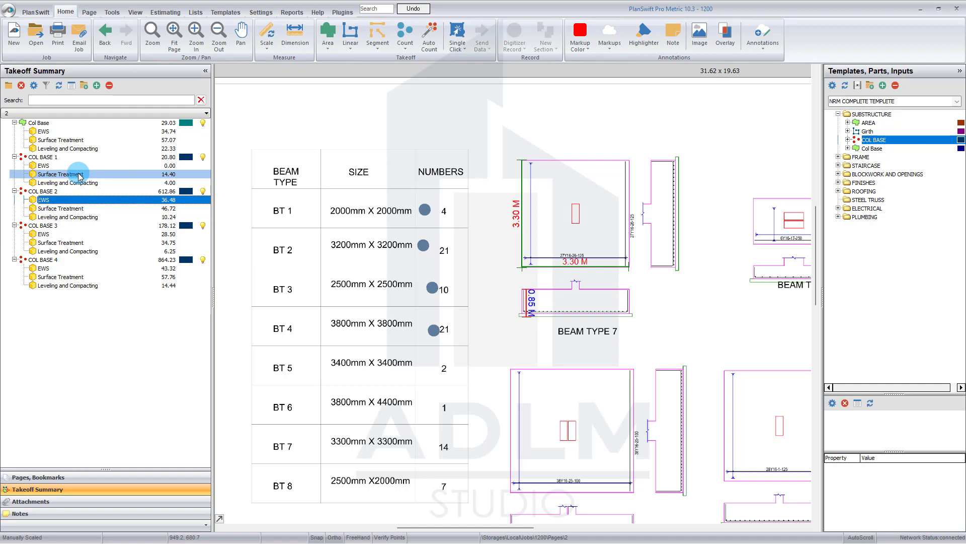
Collapse the COL BASE 1 to COL BASE 4 items in the takeoff summary
click(15, 156)
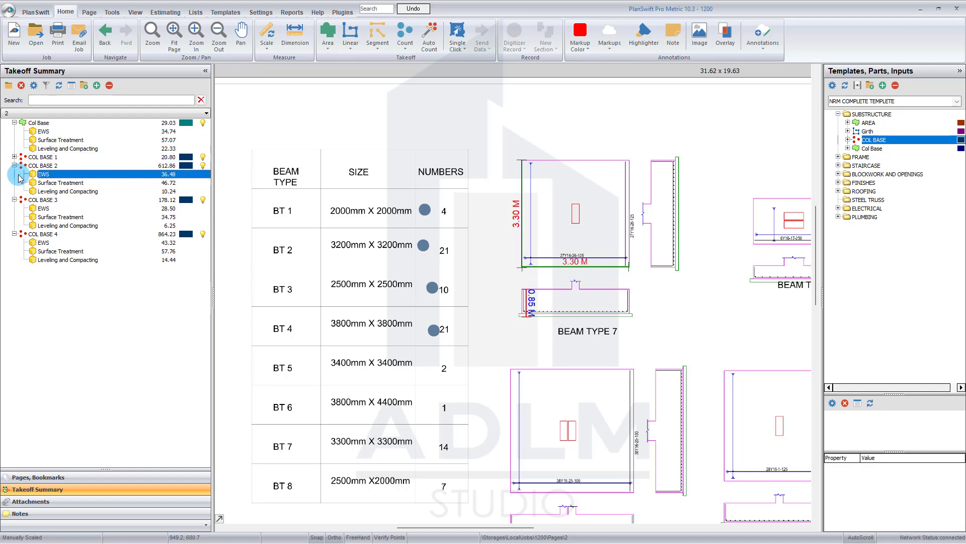
click(14, 165)
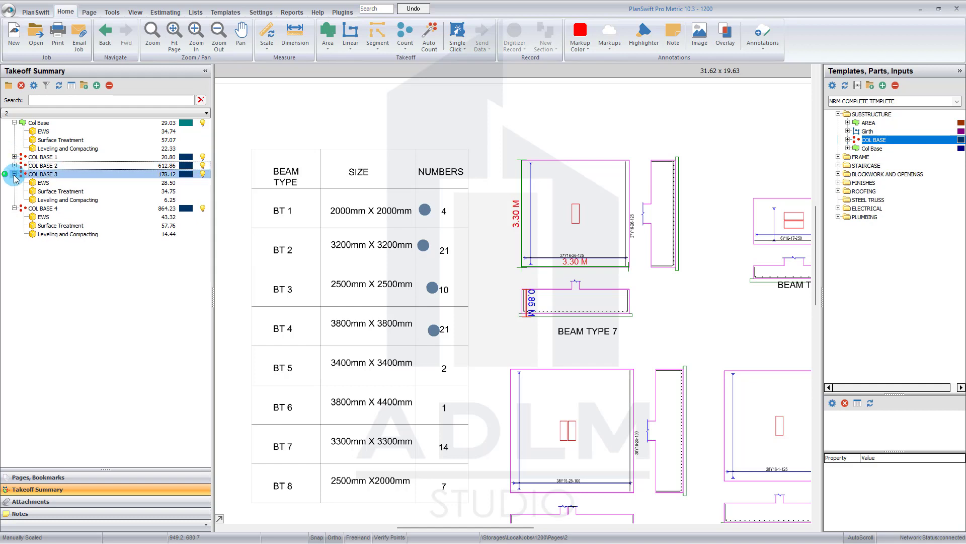
click(15, 174)
click(14, 182)
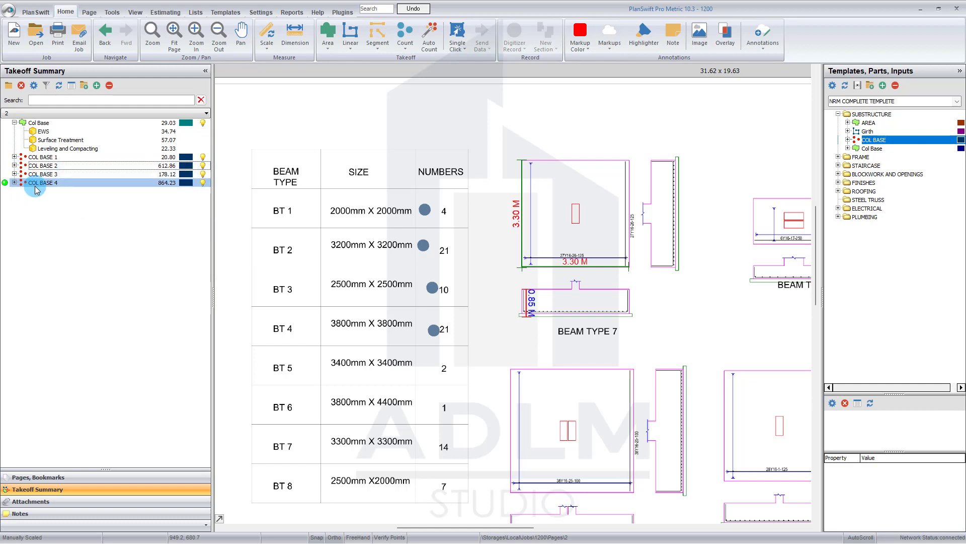
click(67, 184)
click(100, 18)
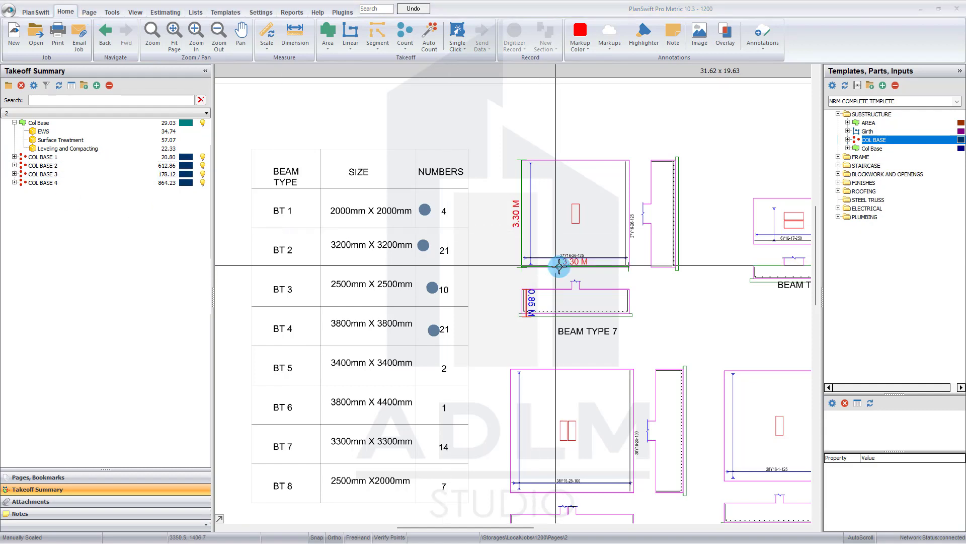
click(199, 214)
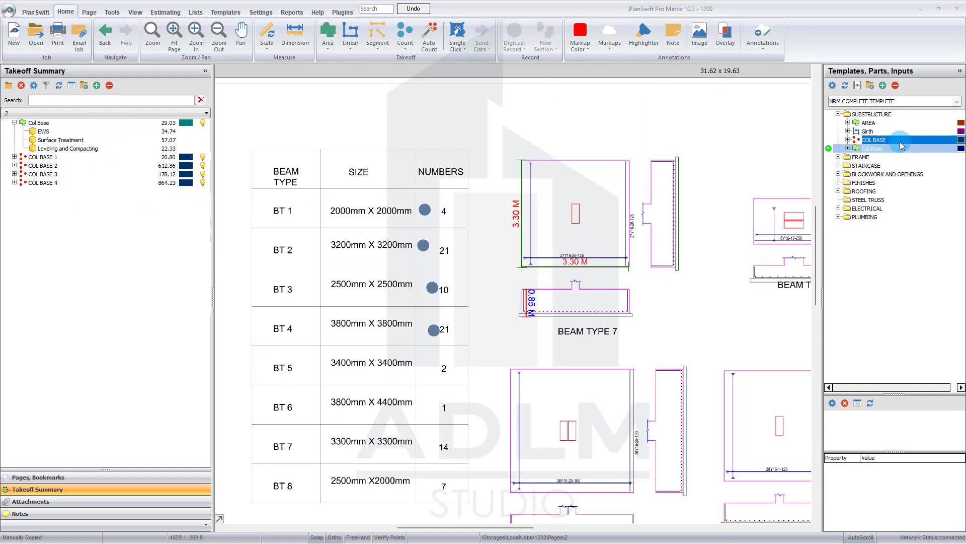
Expand the FRAME and COLUMN template folders and start a new count from the Concrete in CB template
click(839, 159)
click(839, 159)
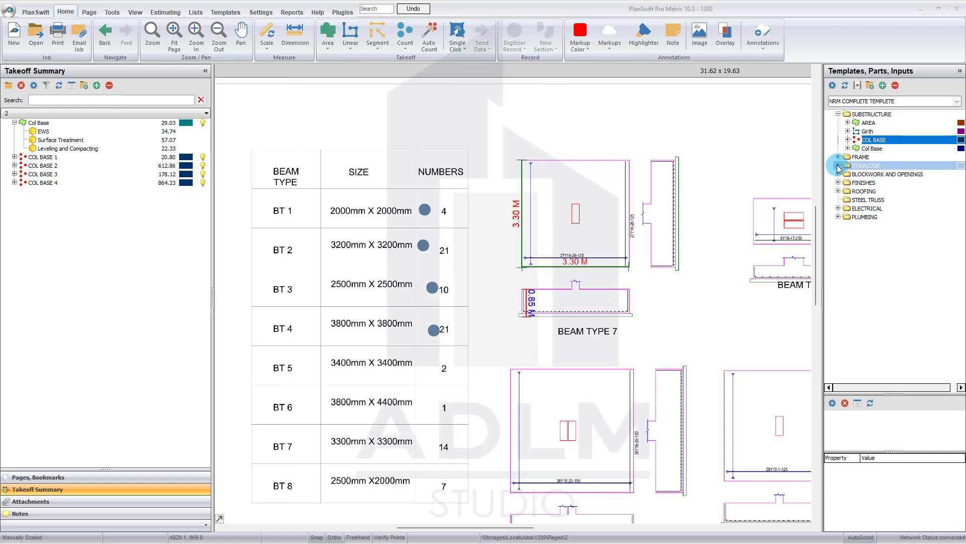
click(839, 159)
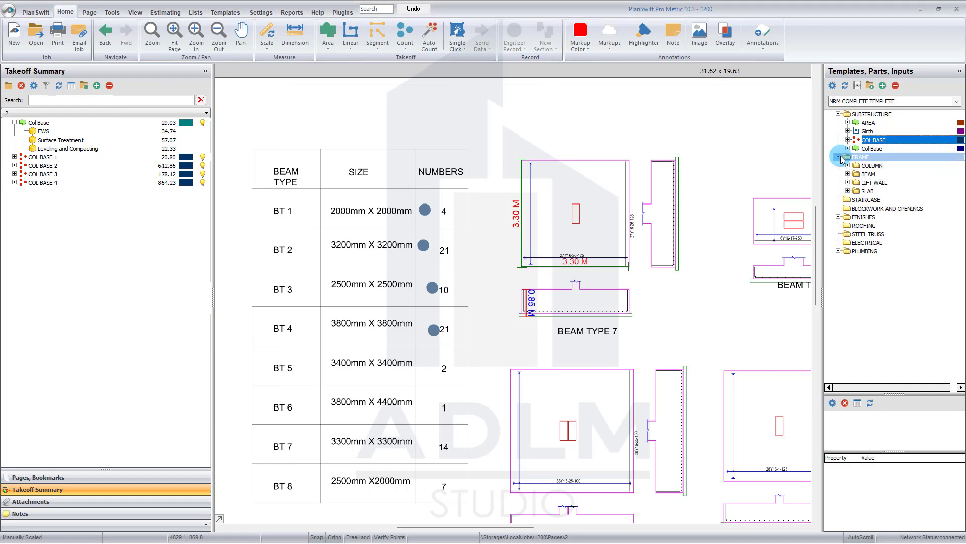
click(856, 166)
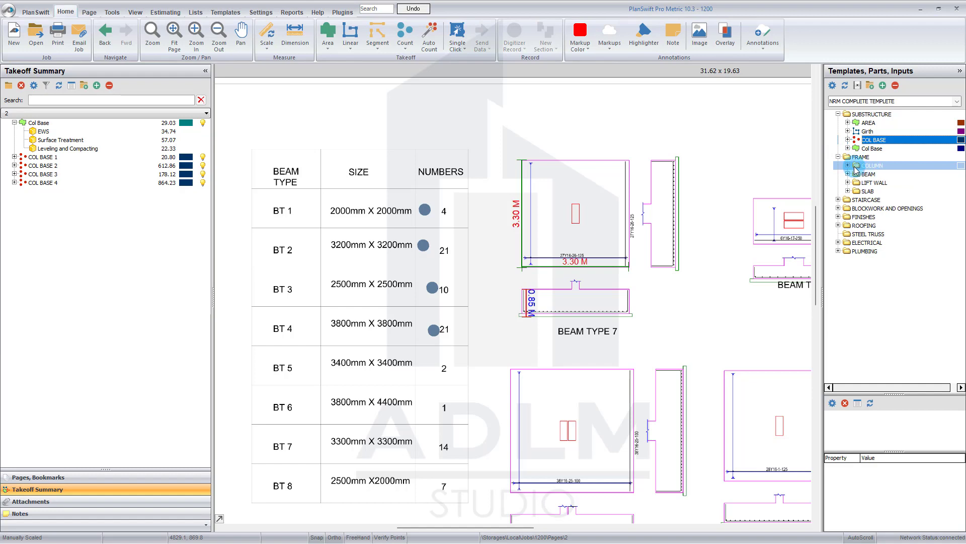
click(848, 166)
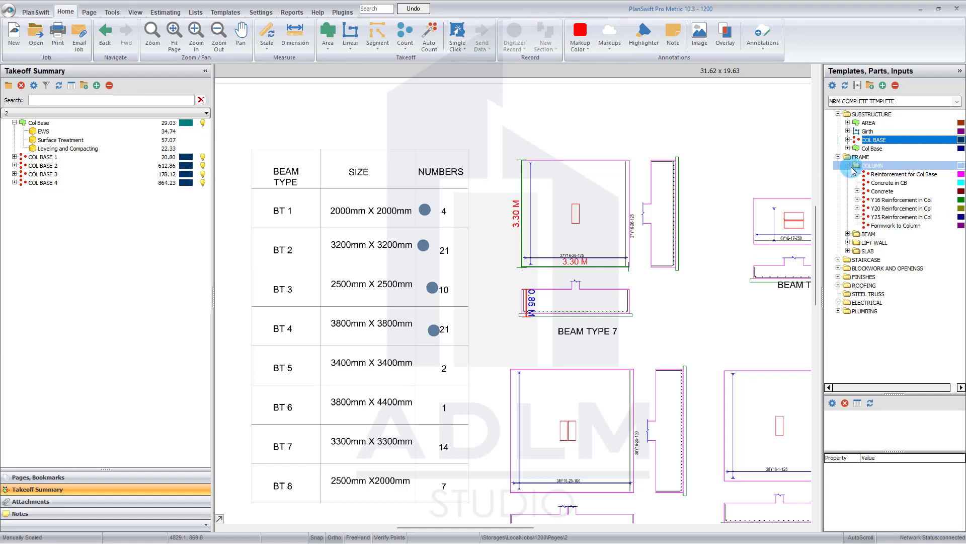
click(853, 176)
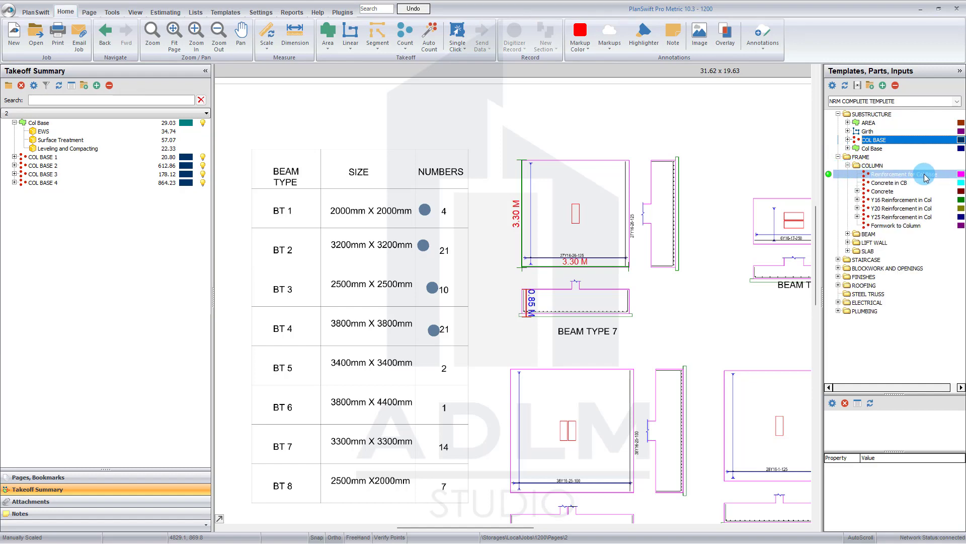
click(885, 183)
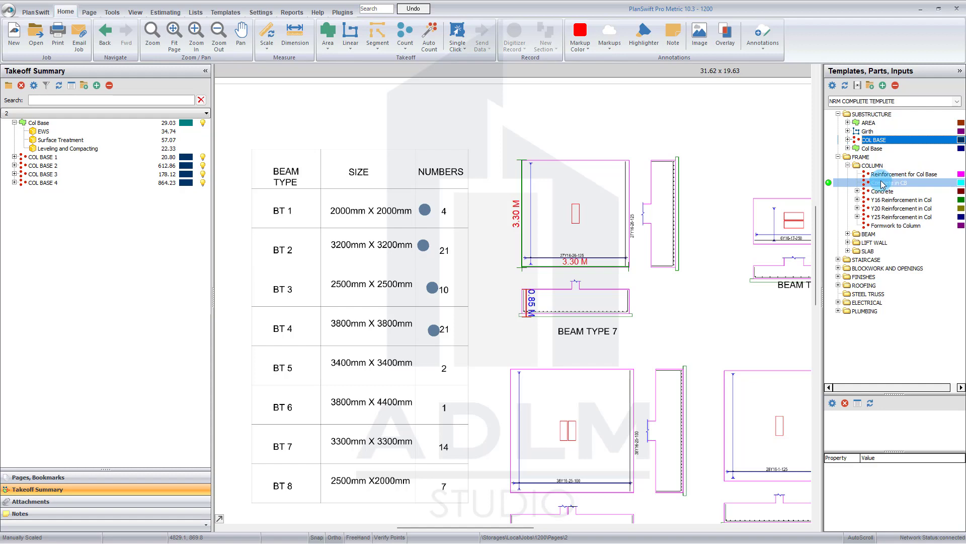
click(880, 192)
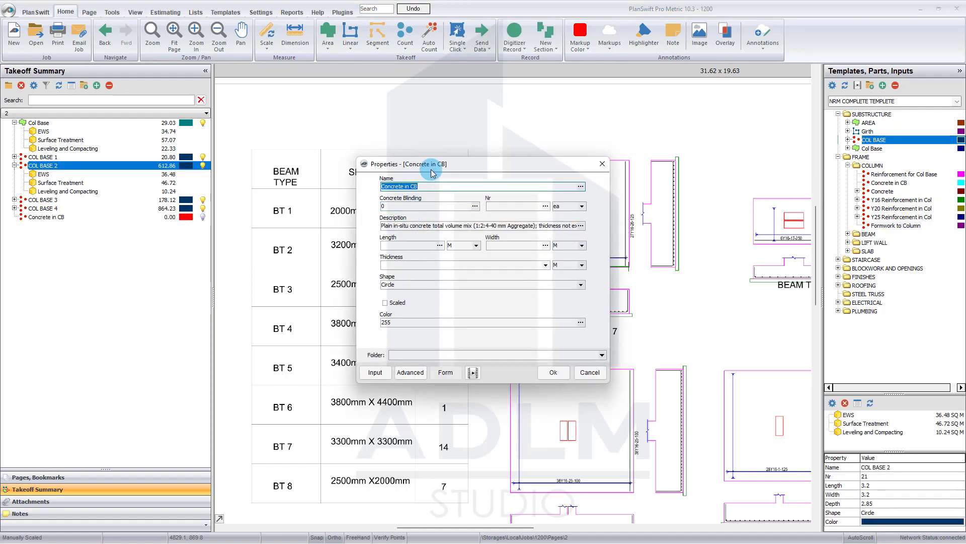
Name the new count Concrete in CB 1 and set Nr to 4, length and width to 2 m, and thickness to 0.8 m
drag(432, 172, 501, 180)
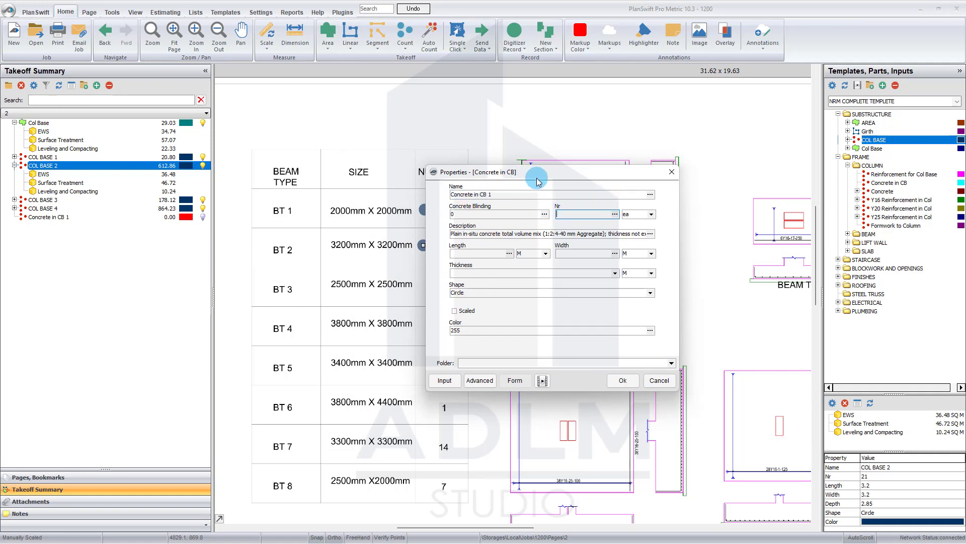
drag(537, 176, 607, 177)
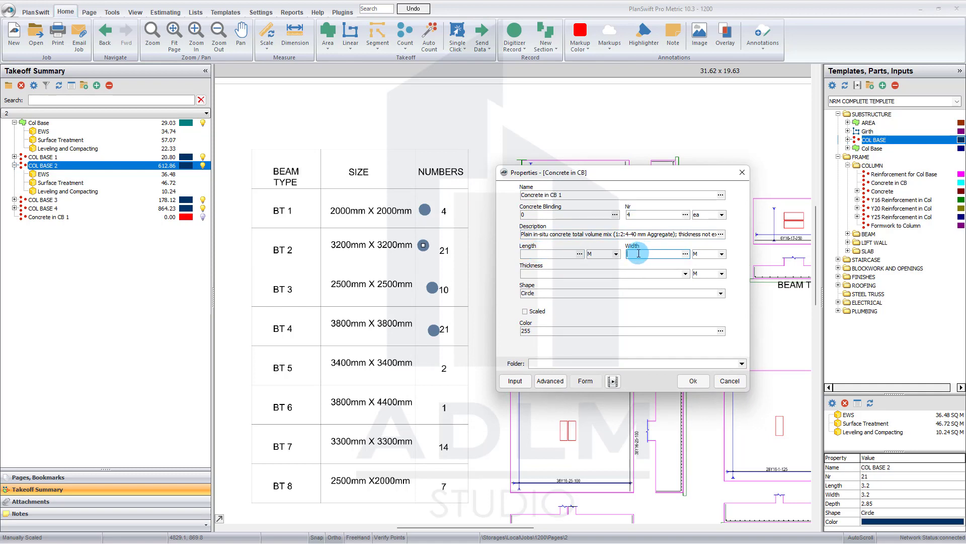
text(2)
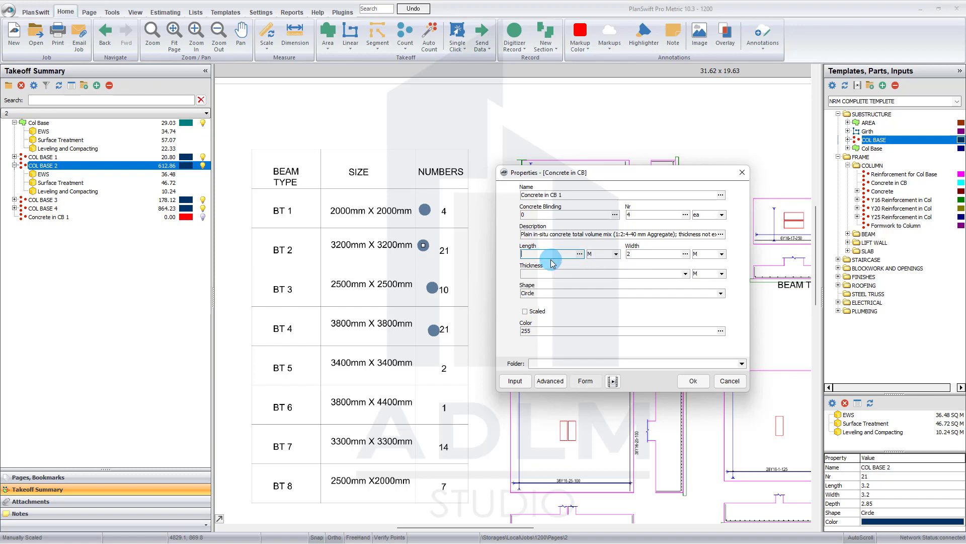
click(560, 274)
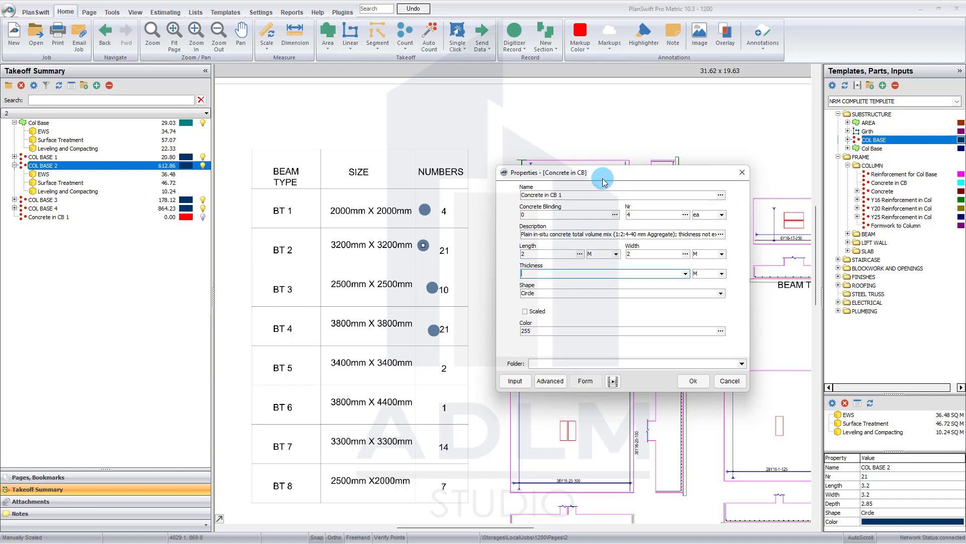
text(.8)
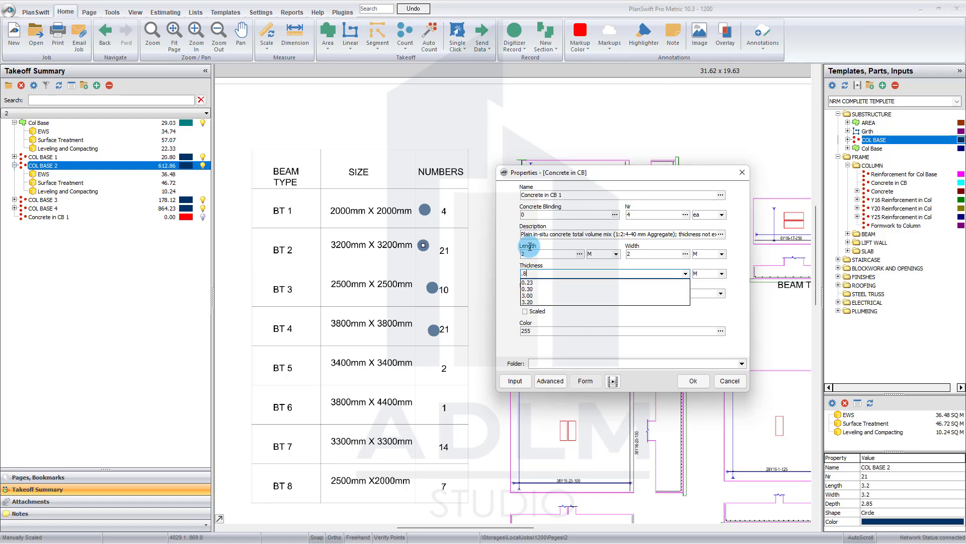
click(500, 263)
drag(559, 172, 575, 290)
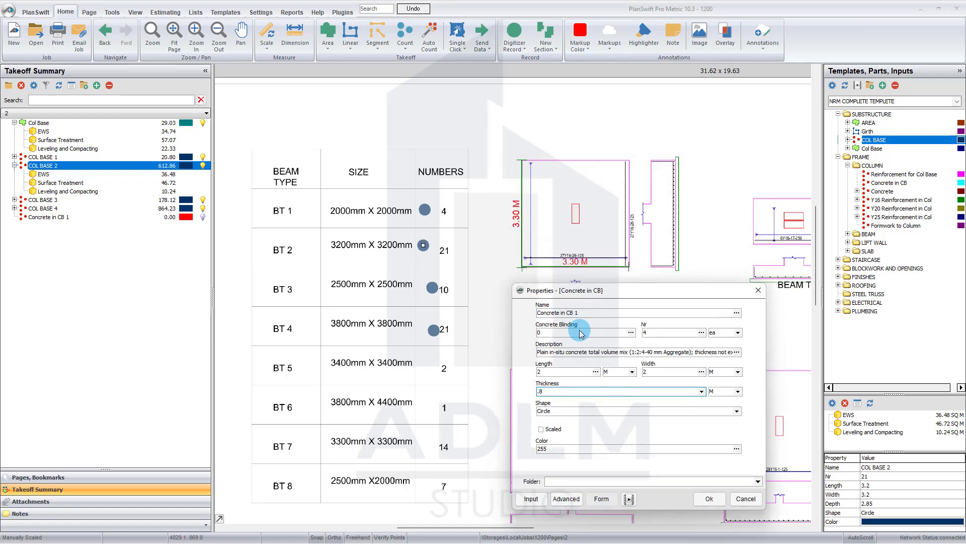
drag(580, 331, 591, 351)
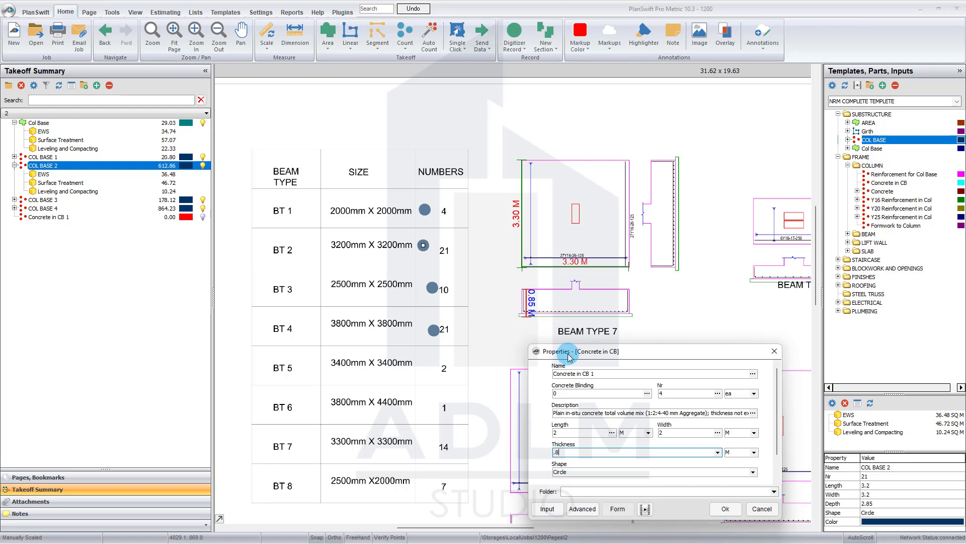
drag(570, 356, 566, 171)
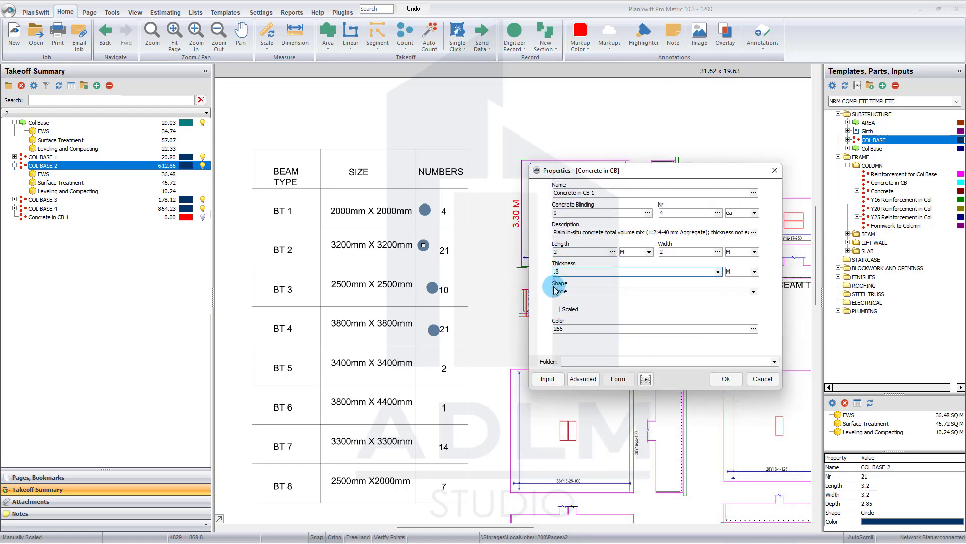
click(724, 380)
Place one Concrete in CB 1 count marker beside the BT 1 number in the beam type table and stop recording
click(425, 210)
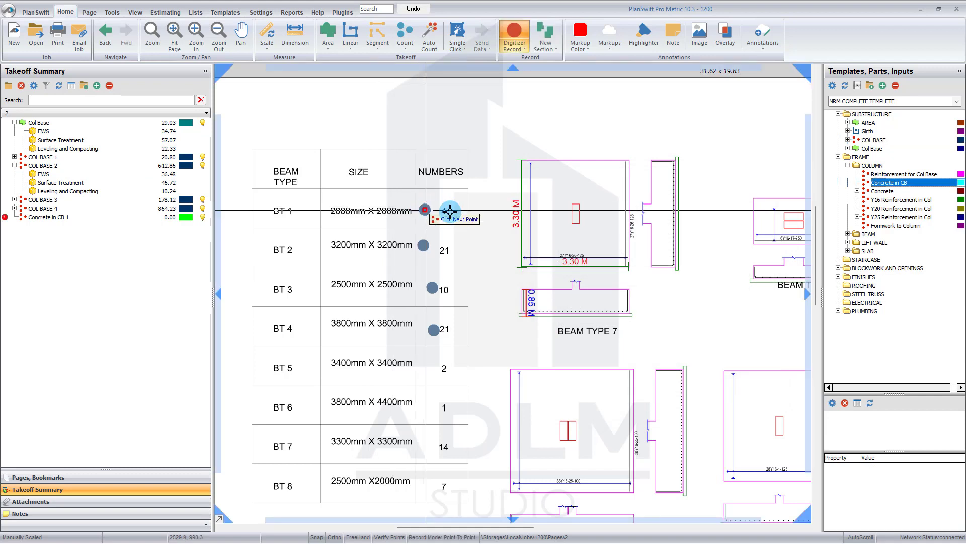
click(451, 214)
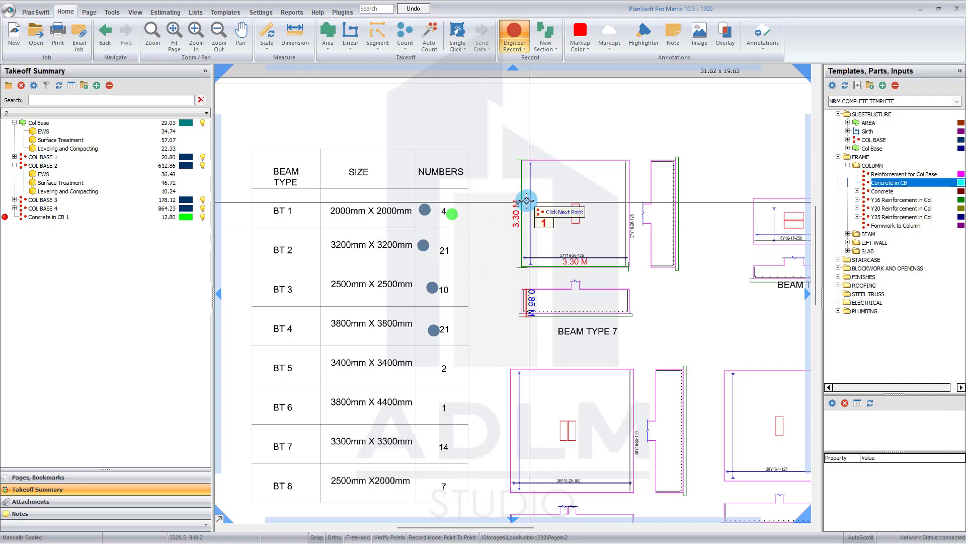
right_click(506, 195)
click(524, 215)
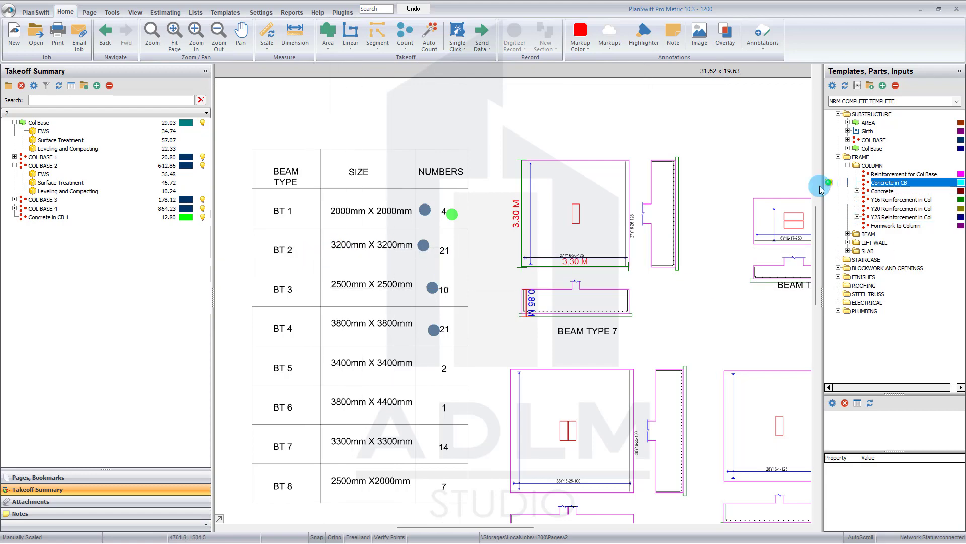
Create another count from the Concrete in CB template with Nr 21, length and width 3.2 m, and thickness 0.85 m
double_click(836, 183)
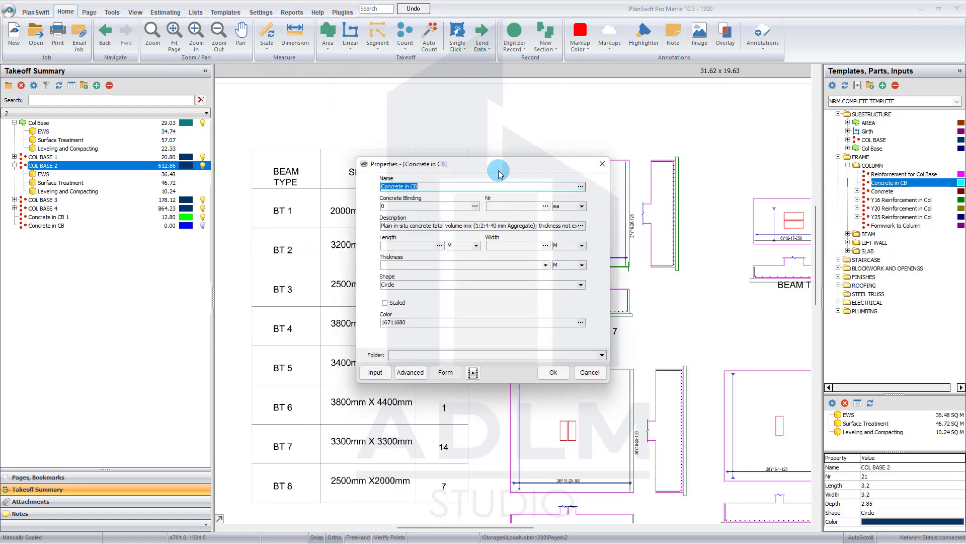
drag(499, 174, 655, 168)
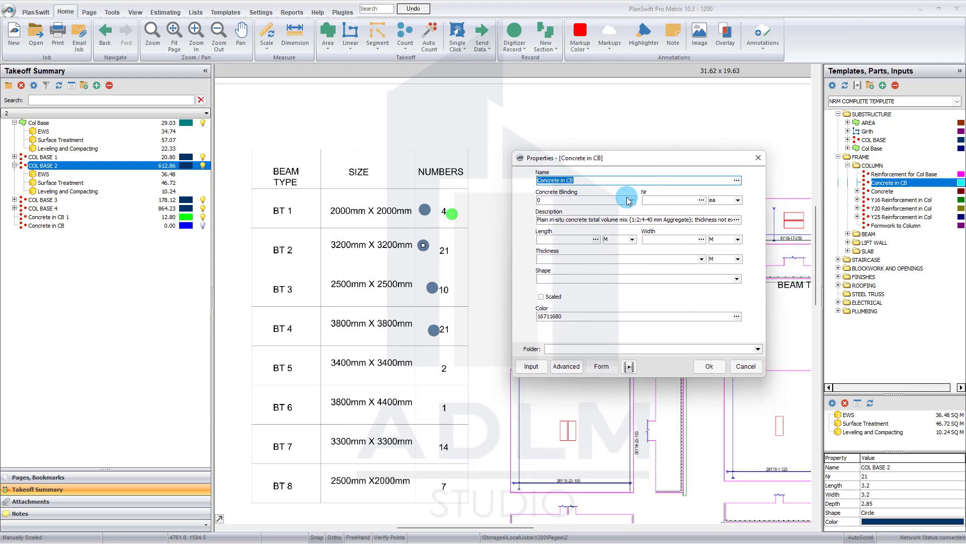
click(666, 202)
text(21)
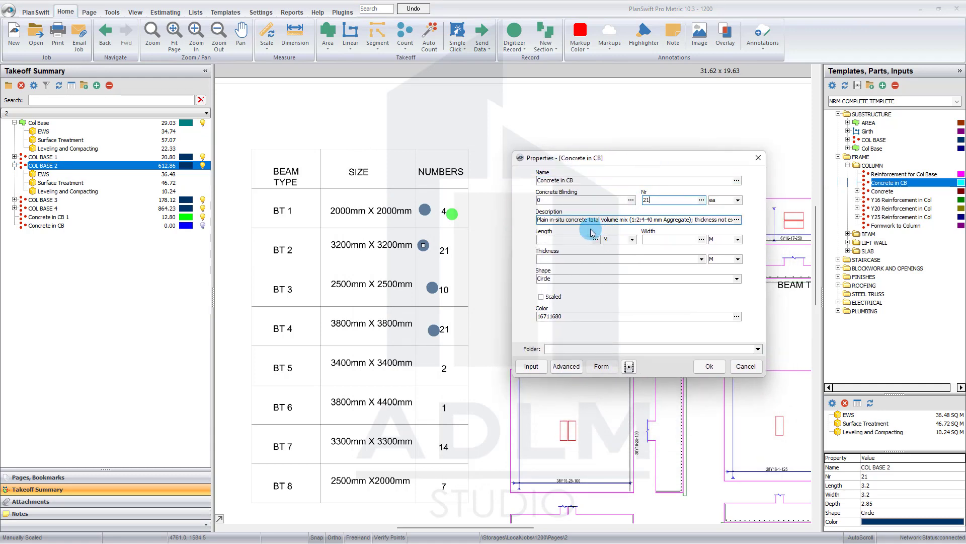
click(579, 238)
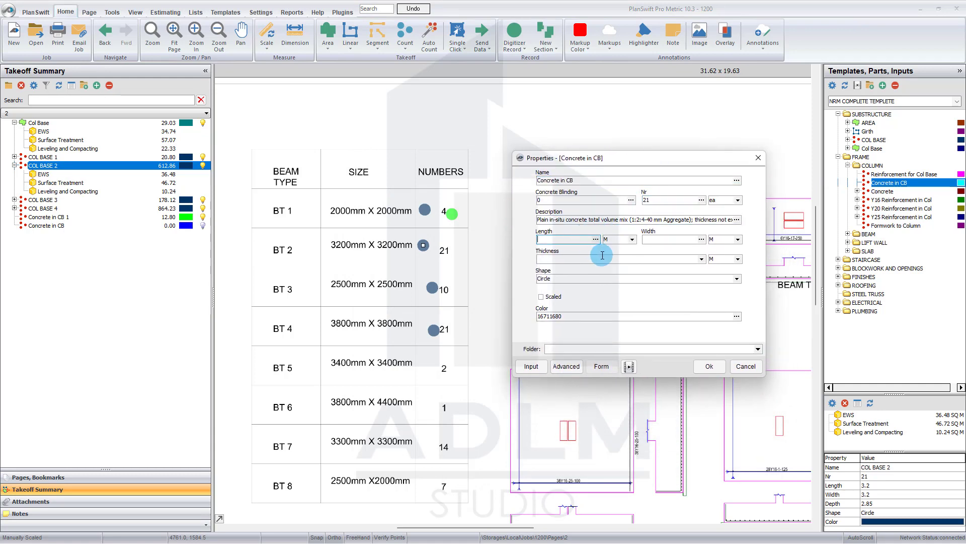
text(3.)
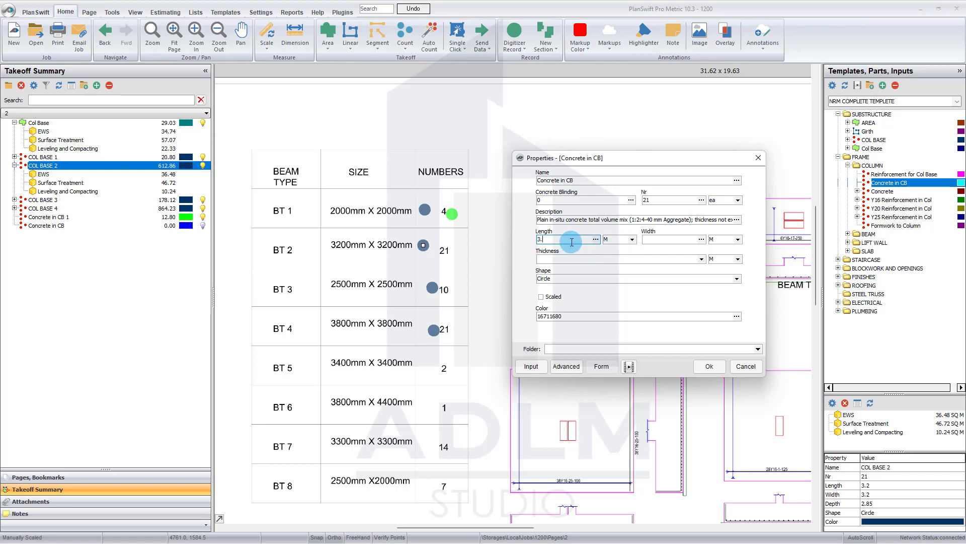
text(2)
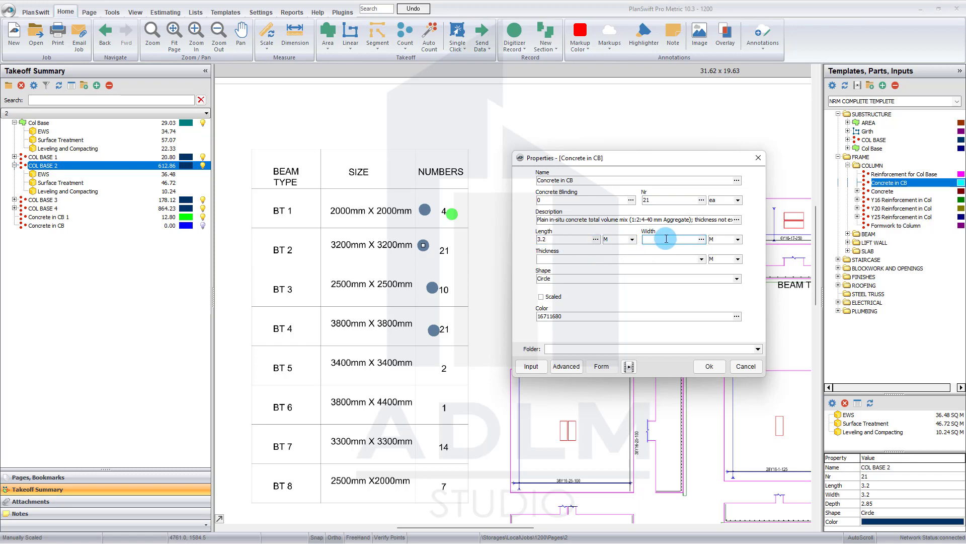
click(664, 239)
text(3.2)
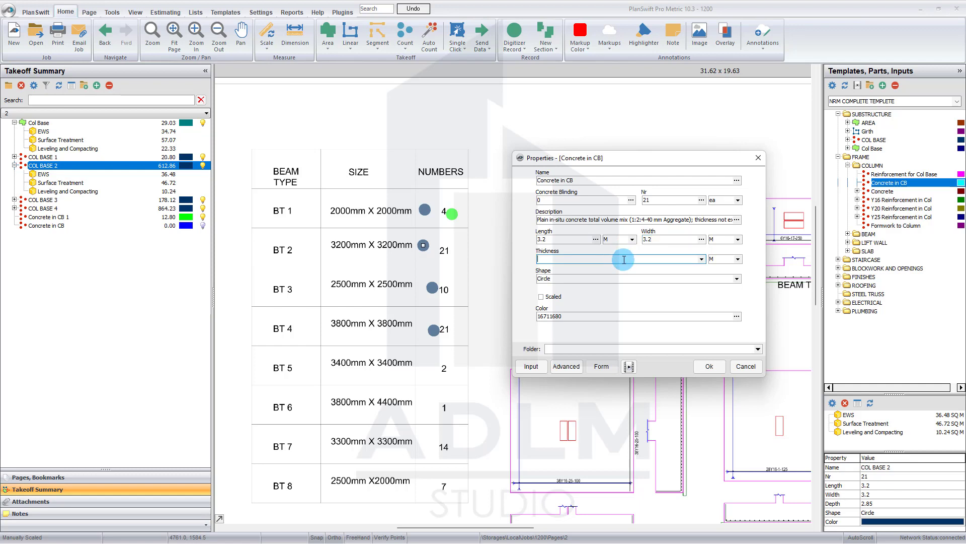
text(0.85)
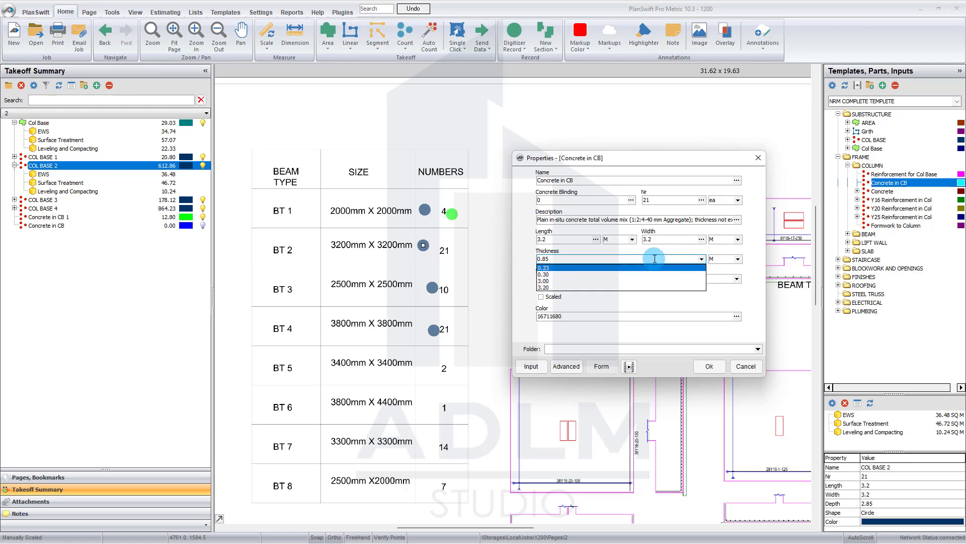
click(531, 260)
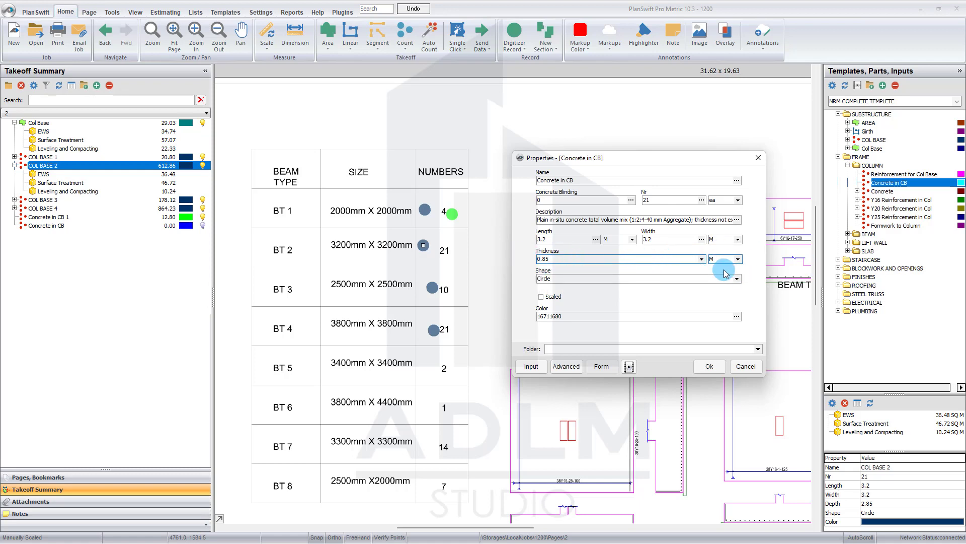
click(710, 369)
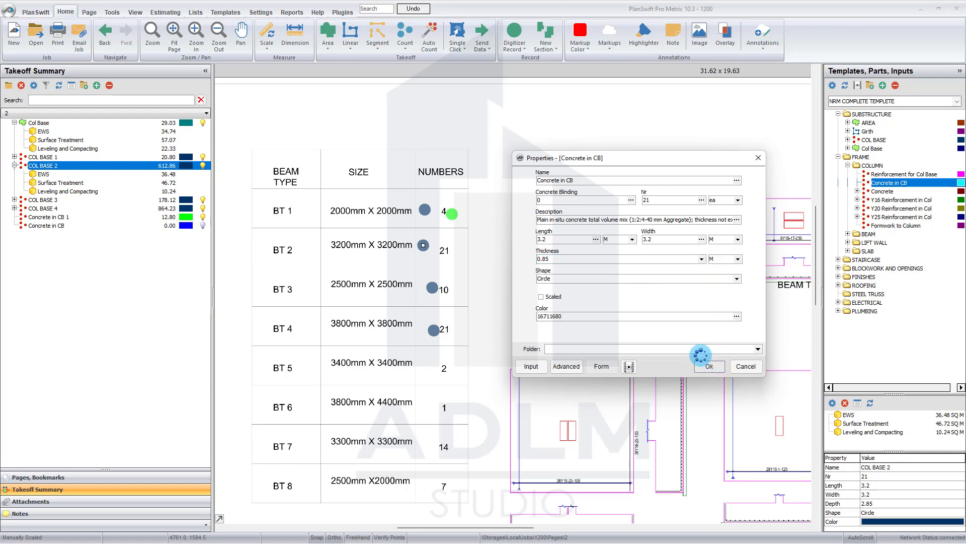
Place one concrete count marker beside the BT 2 number in the beam type table and stop recording
click(455, 252)
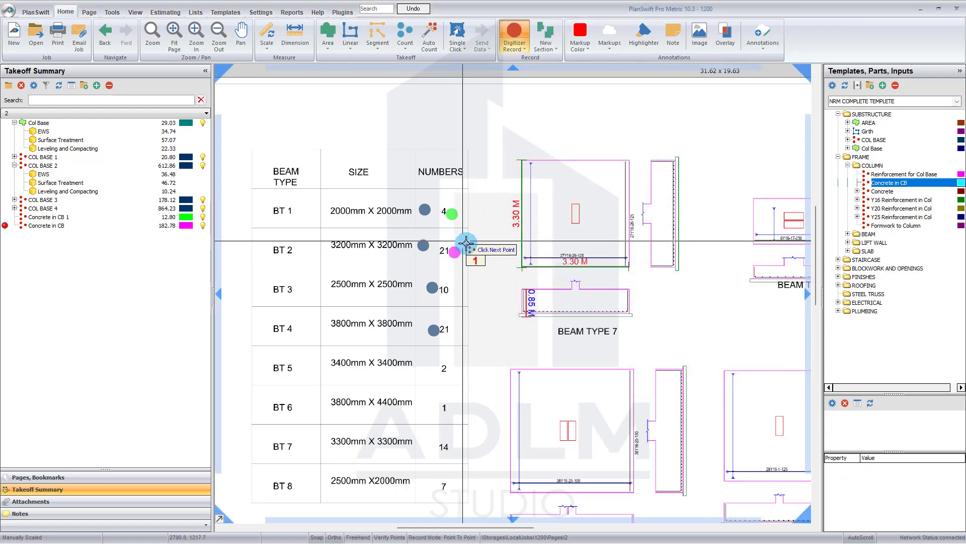
right_click(482, 217)
click(496, 240)
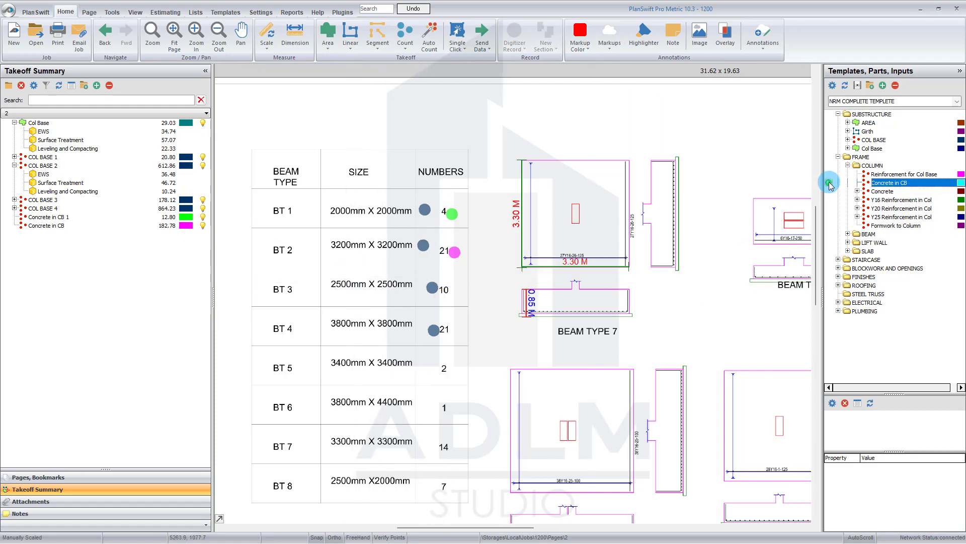
Create a count named Concrete in CB 3 from the Concrete in CB template with Nr 10, length and width 2.5 m, and thickness 0.8 m
double_click(858, 189)
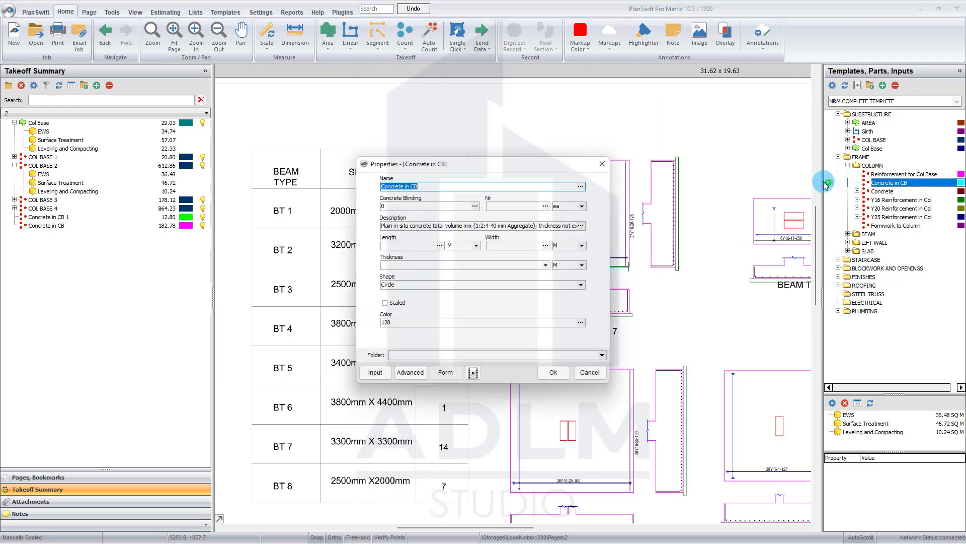
drag(484, 176, 579, 206)
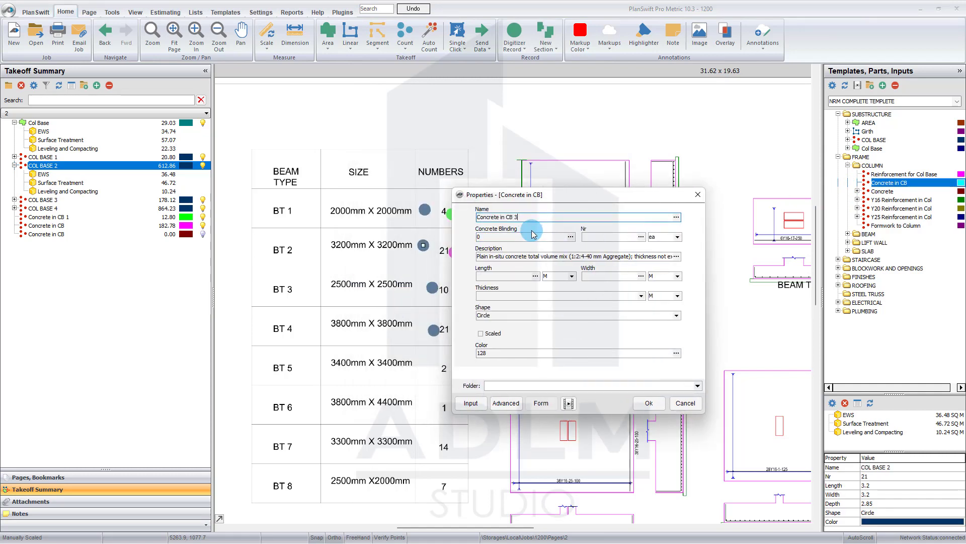
click(605, 238)
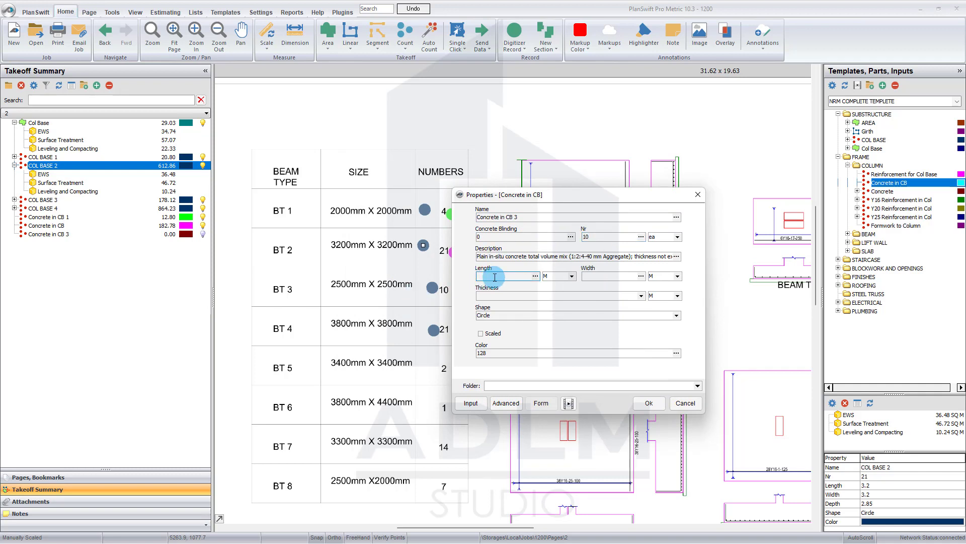
click(495, 277)
text(2.5)
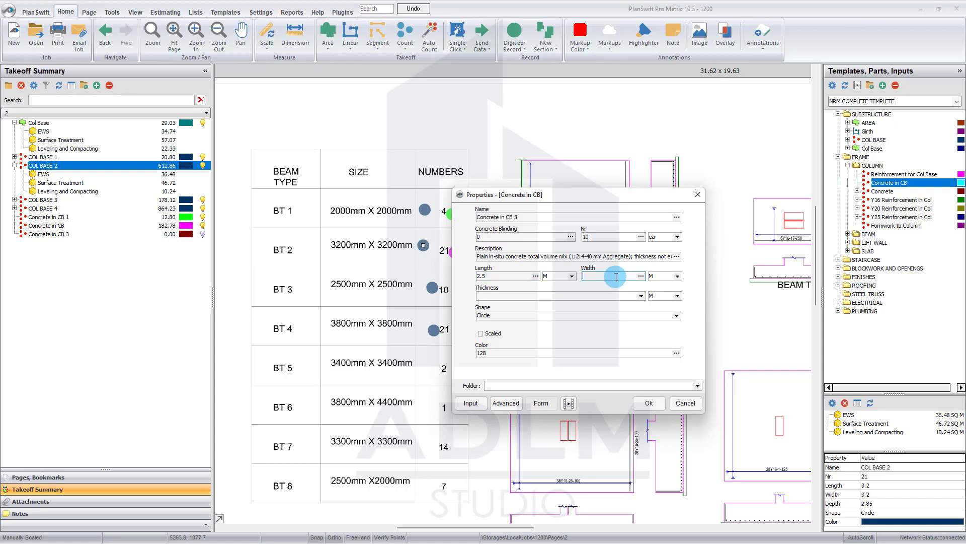
click(506, 296)
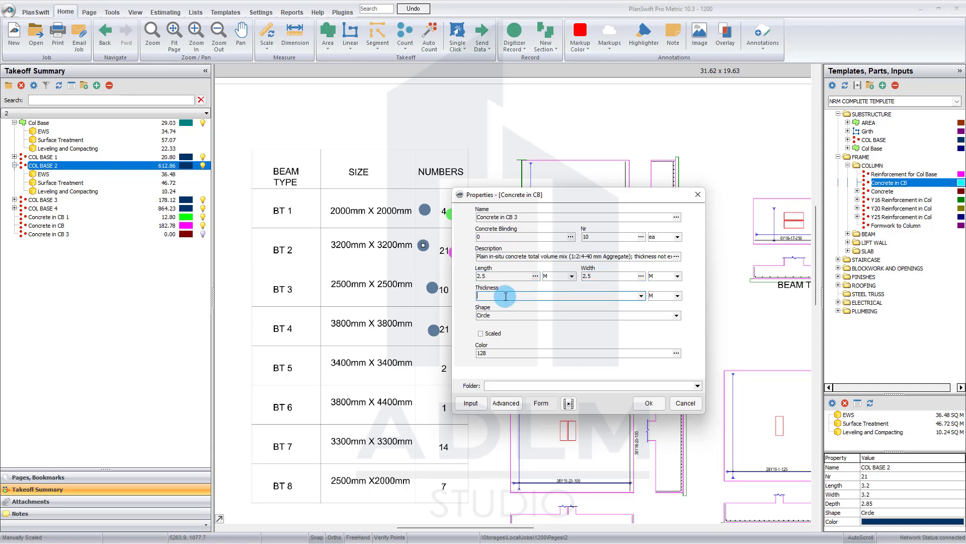
text(.8)
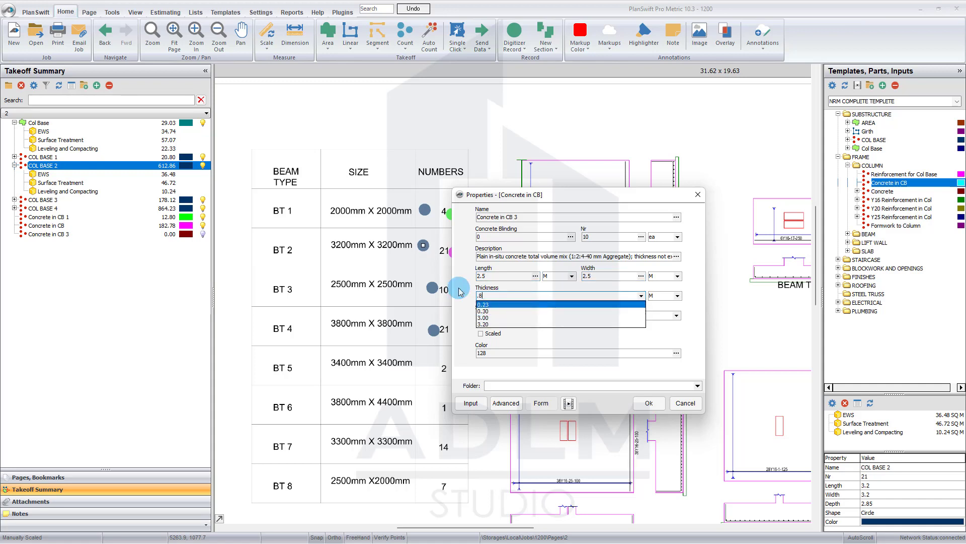
click(654, 406)
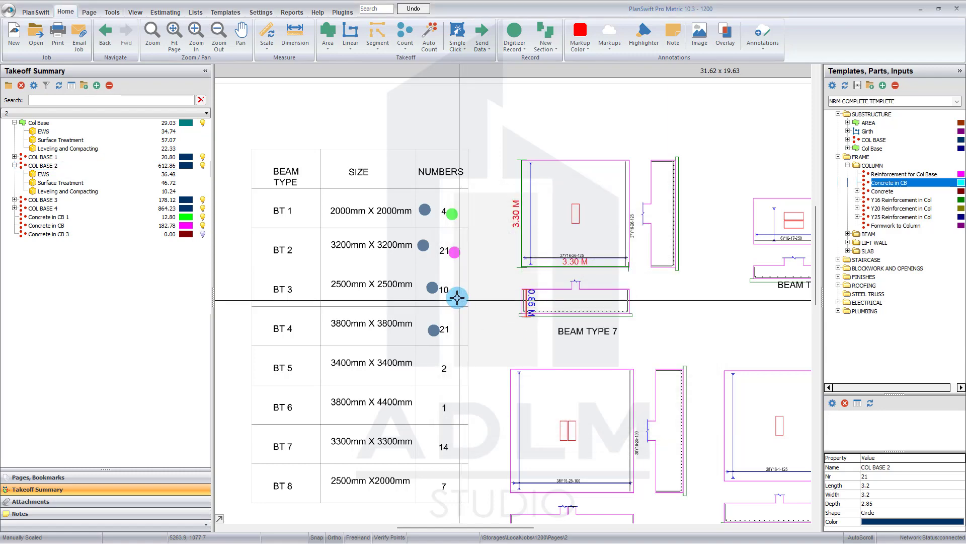
Place one Concrete in CB 3 count marker beside the BT 3 number in the beam type table and stop recording
click(454, 289)
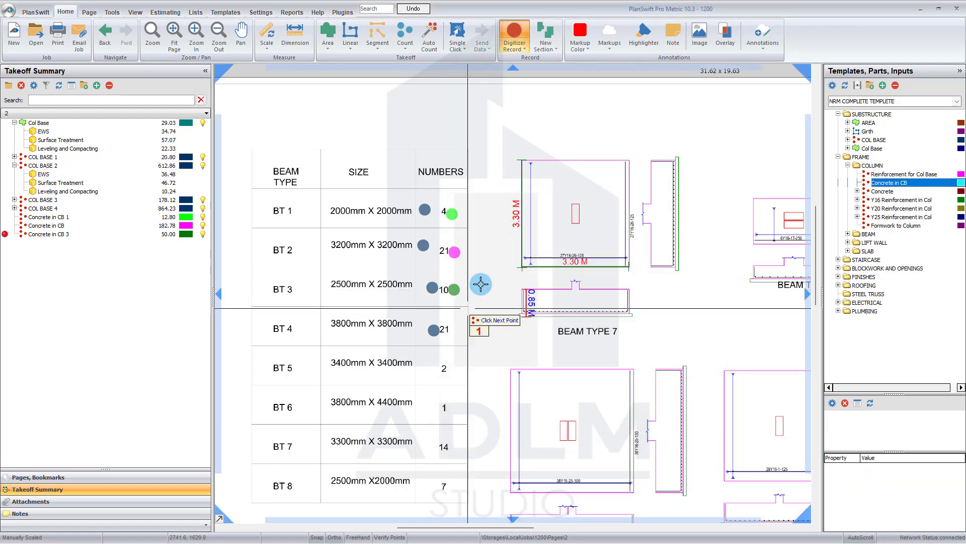
right_click(545, 249)
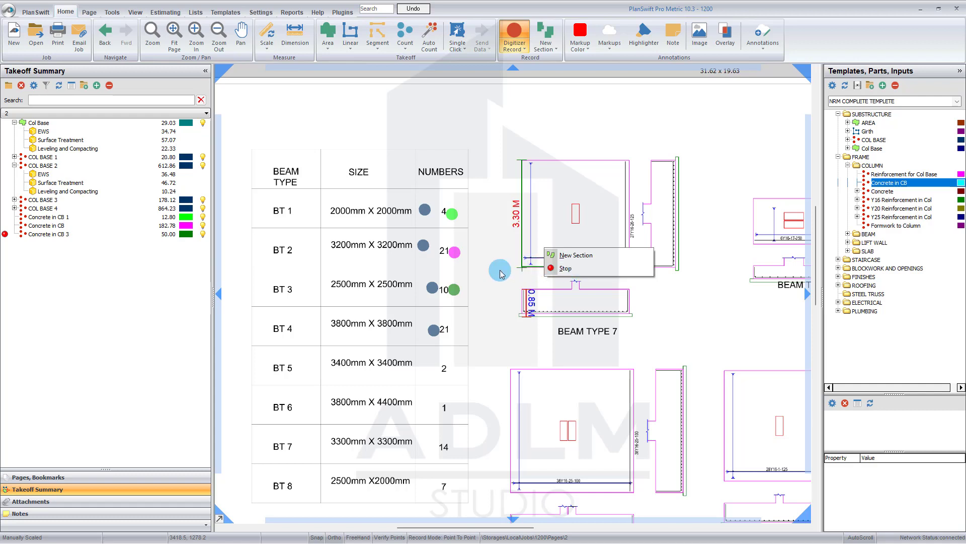
click(566, 268)
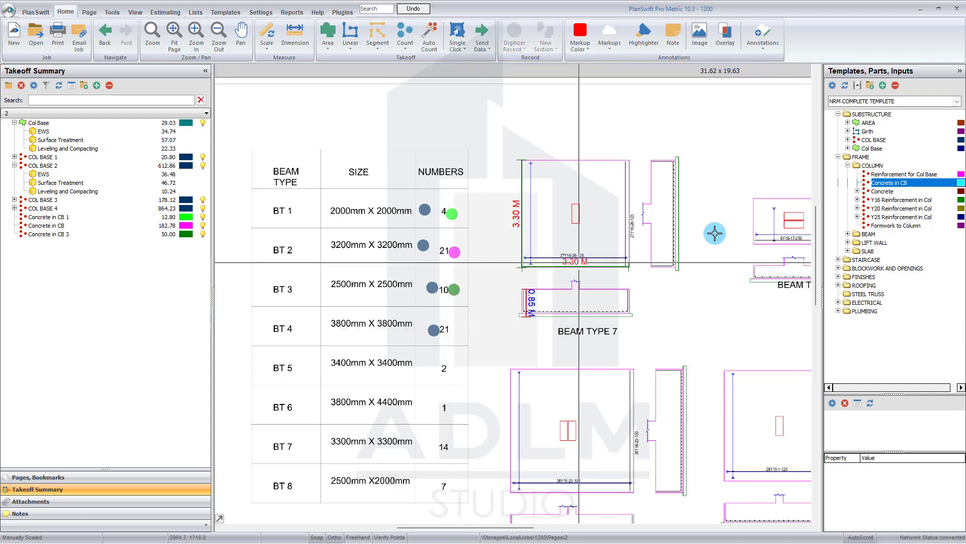
Start a new count from the Concrete in CB template, naming it Concrete in CB 4 with Nr 21
click(828, 183)
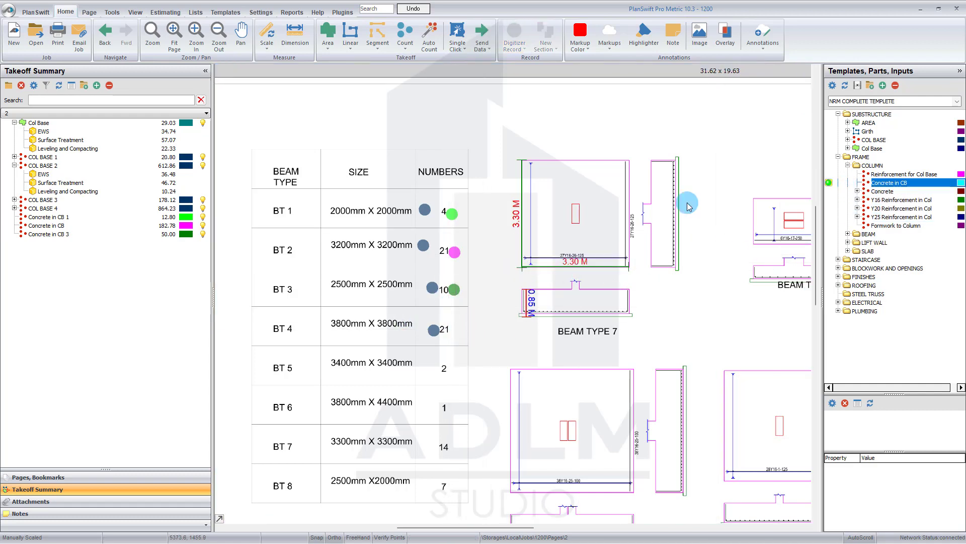
click(328, 328)
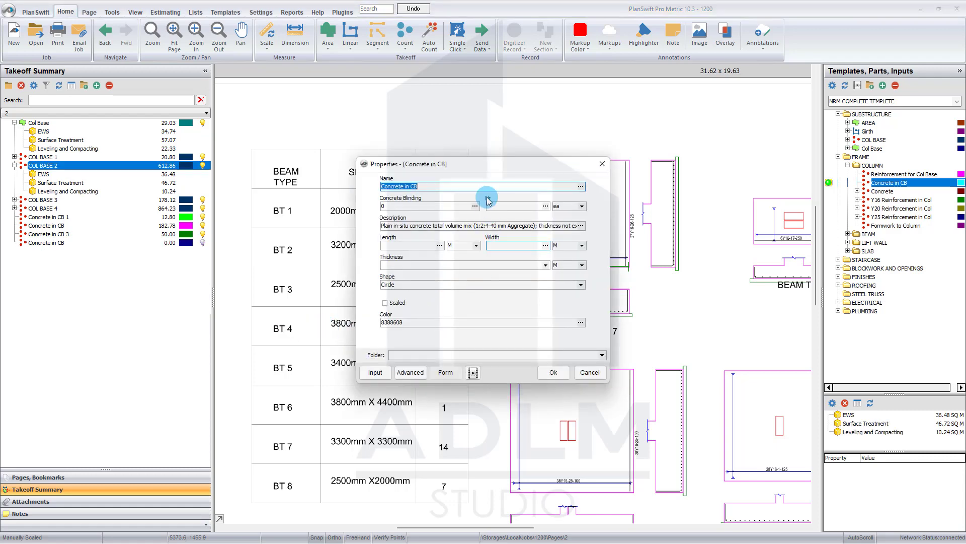
drag(488, 165, 581, 181)
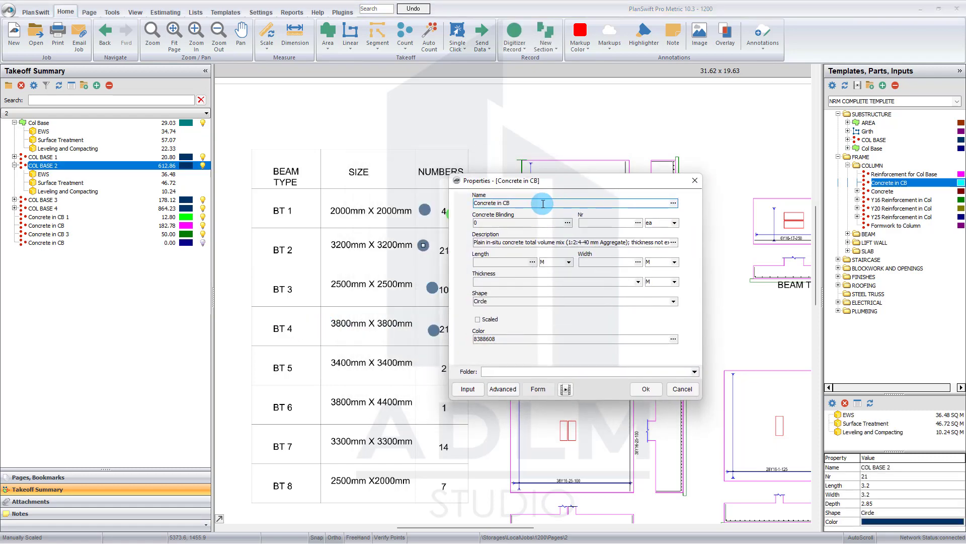
text(4)
key(Tab)
key(Tab)
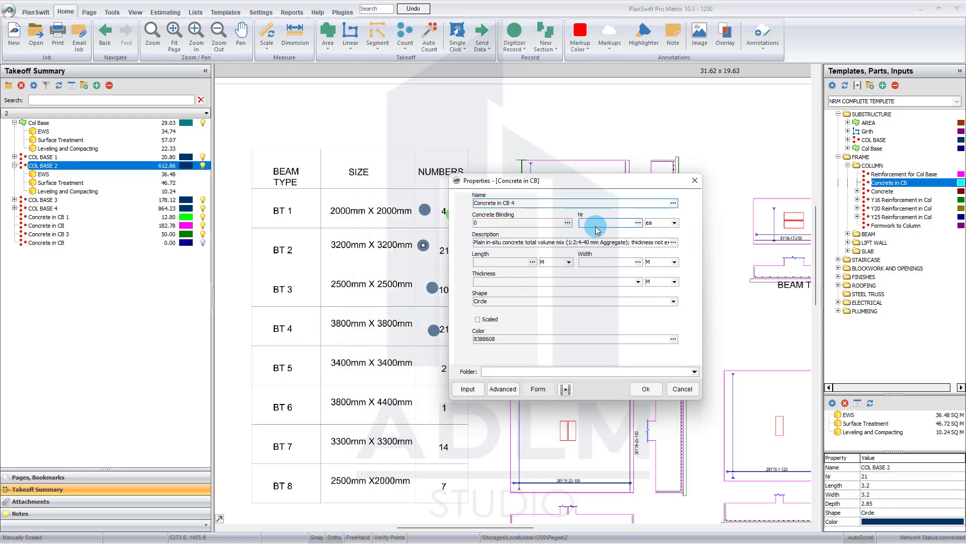
drag(563, 188, 637, 203)
text(21)
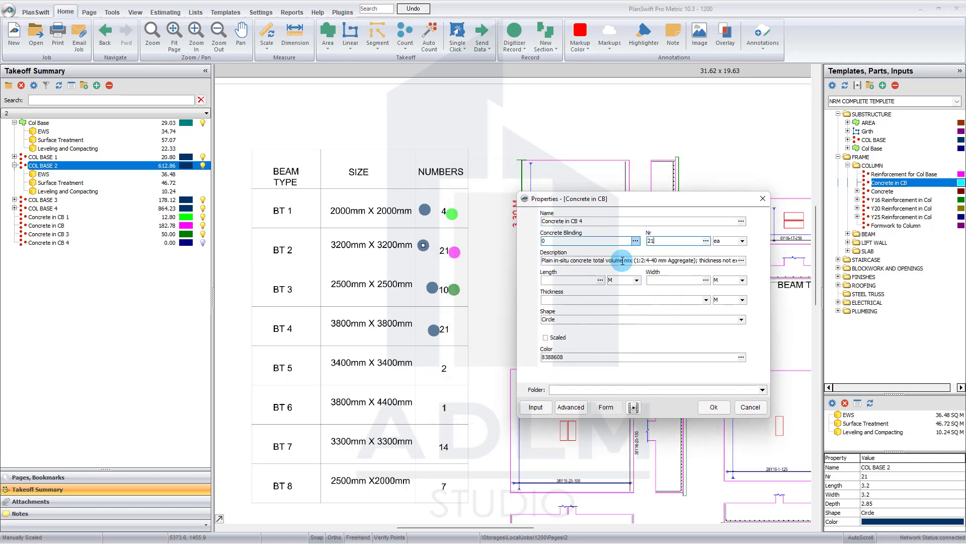
Set the Concrete in CB 4 length and width to 3.8 m, fill in its thickness, and accept the properties
click(572, 281)
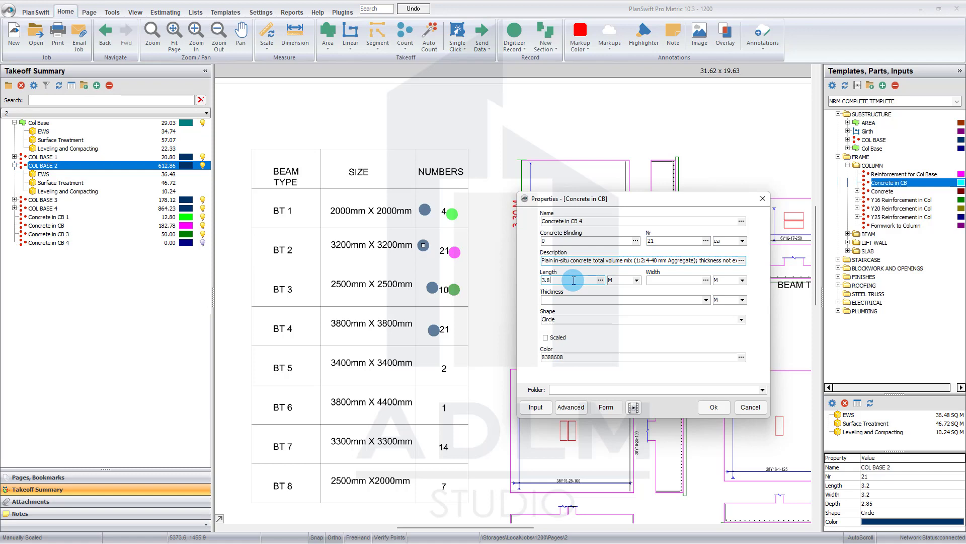
click(673, 280)
text(3.8)
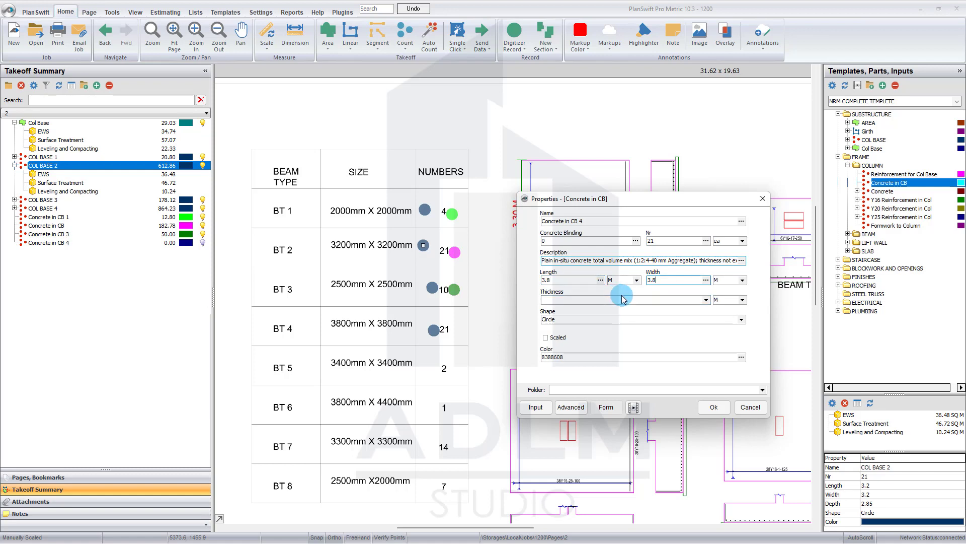
click(623, 301)
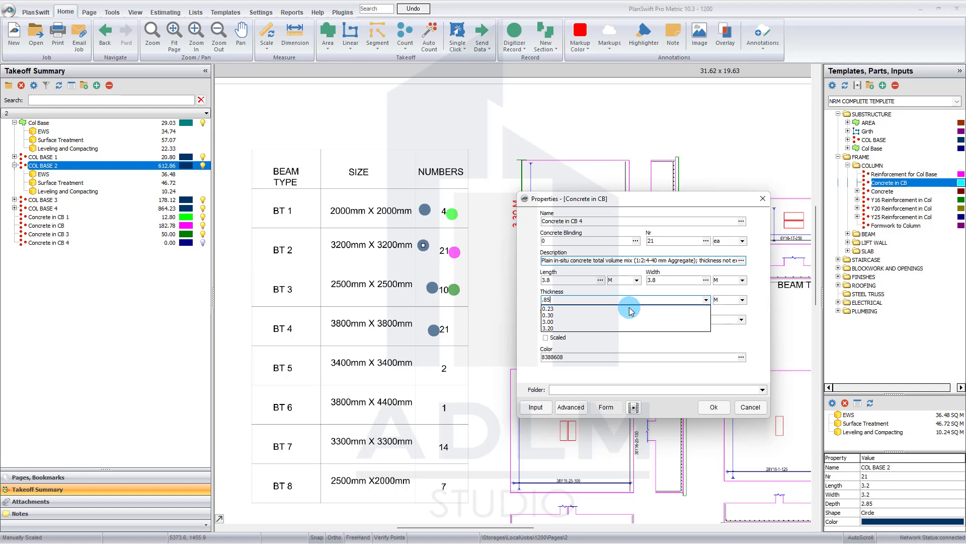
click(544, 300)
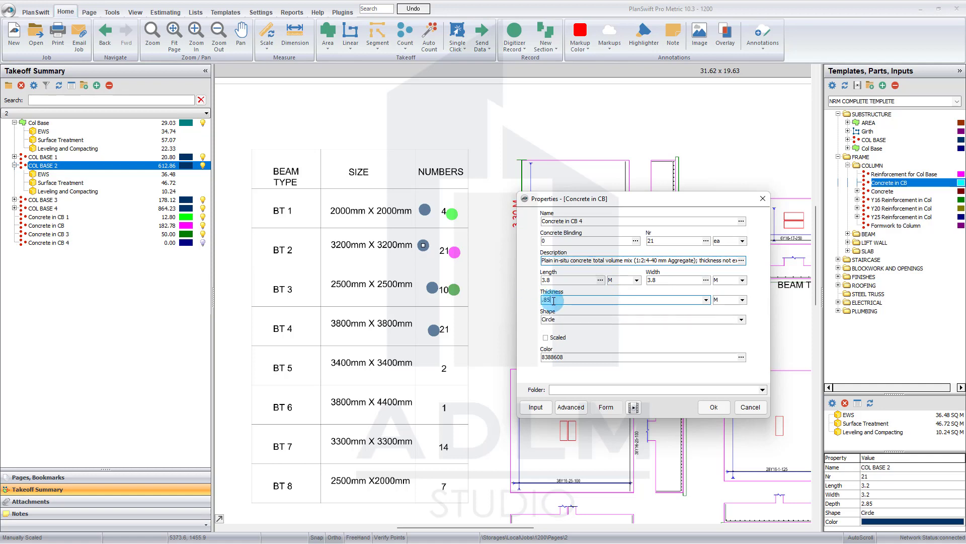
click(713, 409)
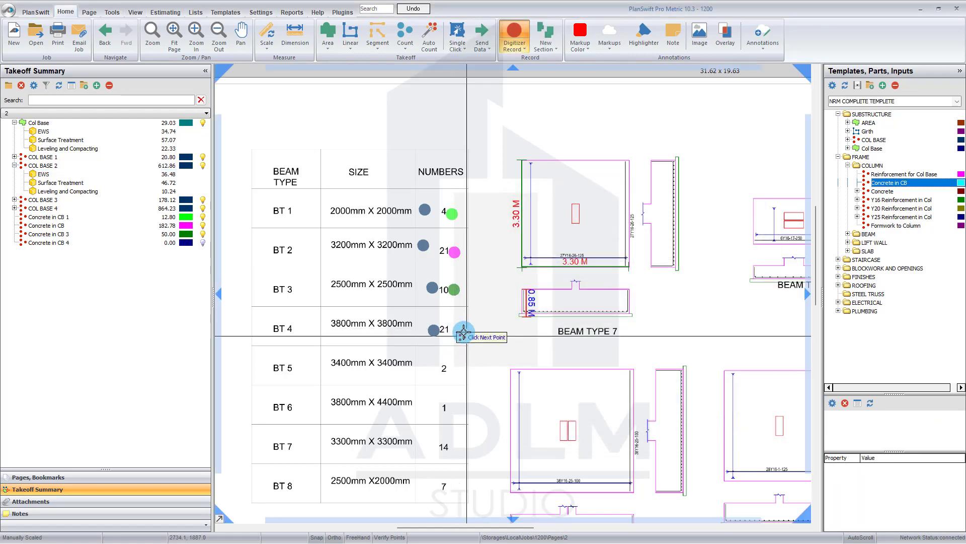
Place one Concrete in CB 4 count marker beside the BT 4 number in the beam type table and stop recording
click(457, 330)
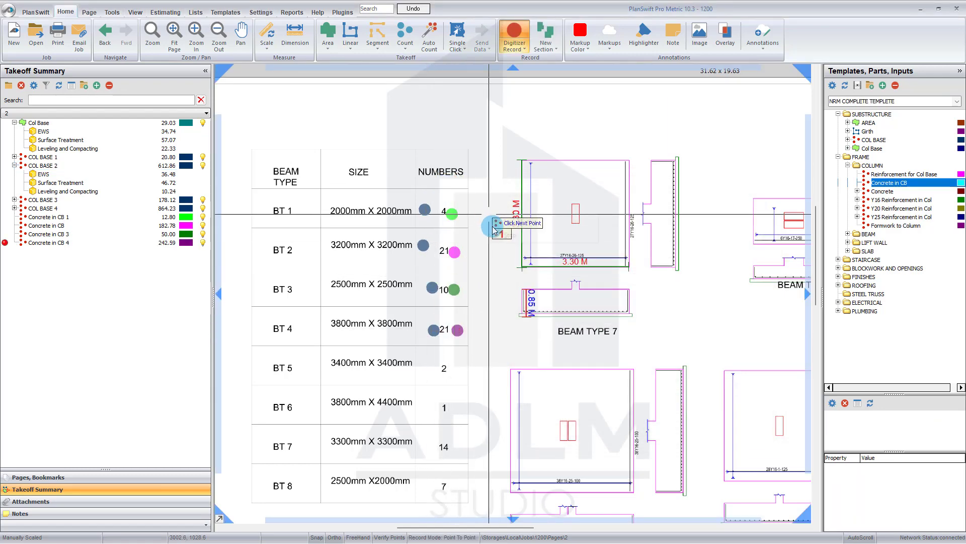
key(Escape)
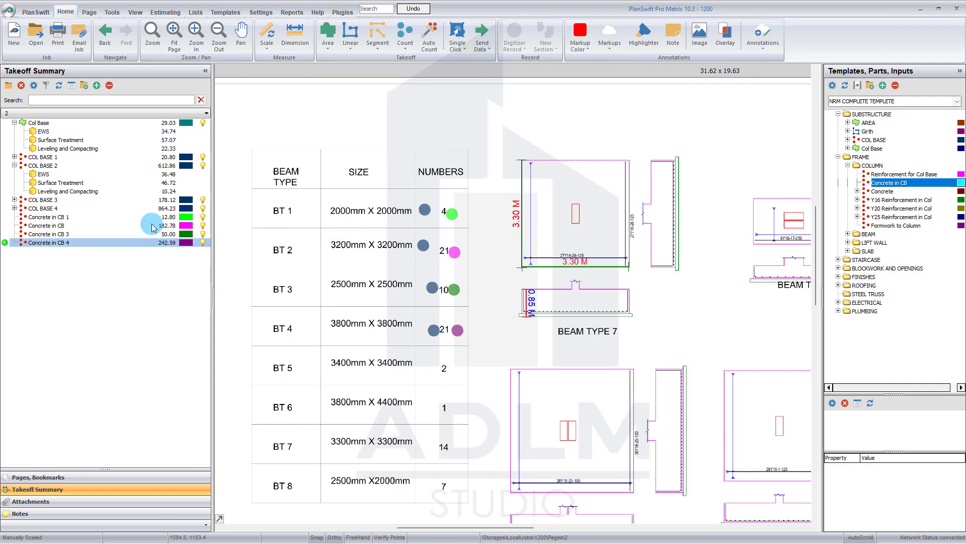
Review the quantities of the Concrete in CB counts in the takeoff summary
click(167, 209)
click(165, 217)
click(165, 234)
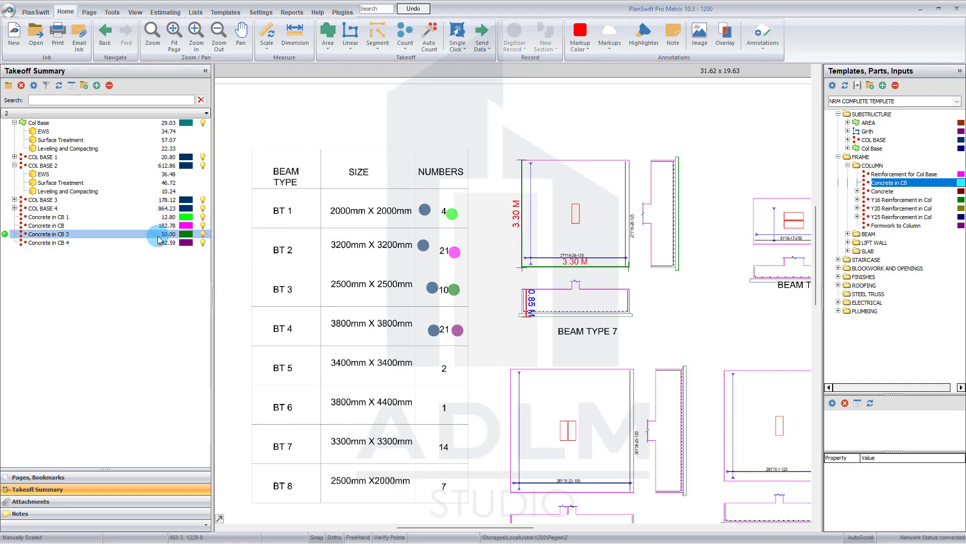
click(165, 243)
click(162, 225)
click(121, 334)
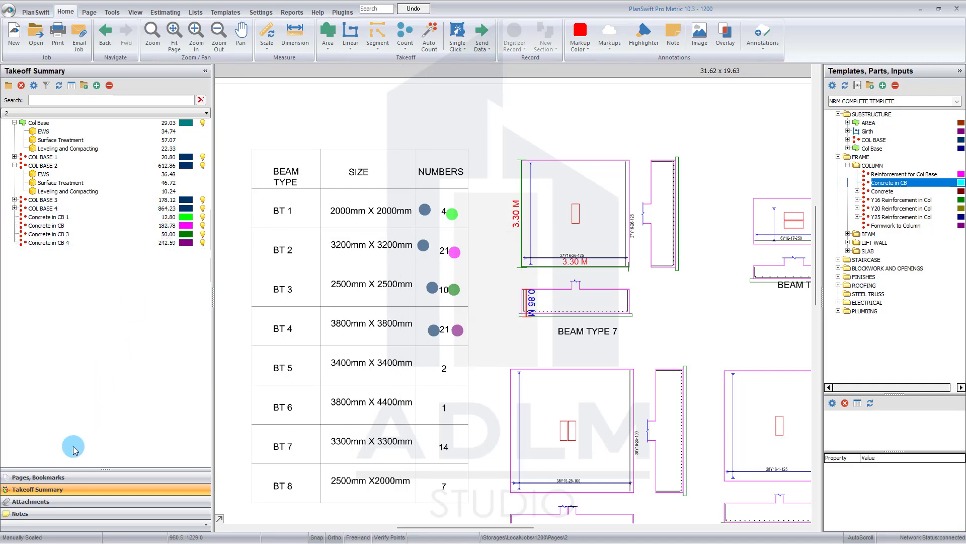
Check the column base excavation and concrete quantities listed under page 2 in the job's page list
click(60, 478)
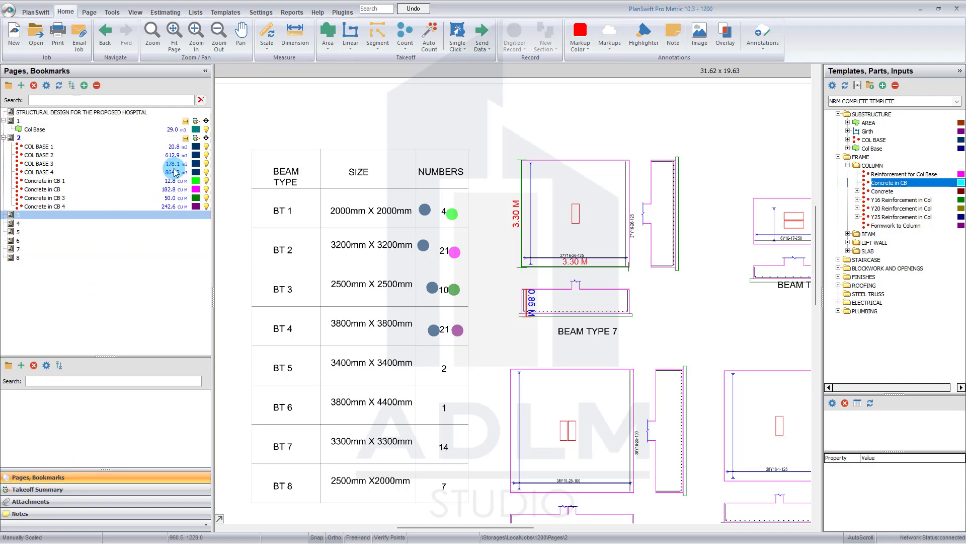
click(174, 164)
click(181, 190)
click(182, 207)
click(184, 182)
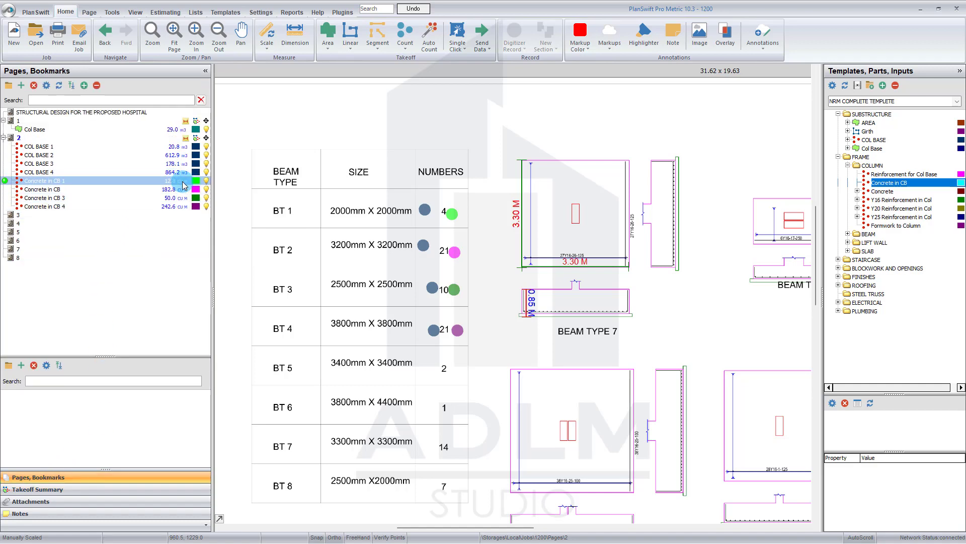
click(171, 155)
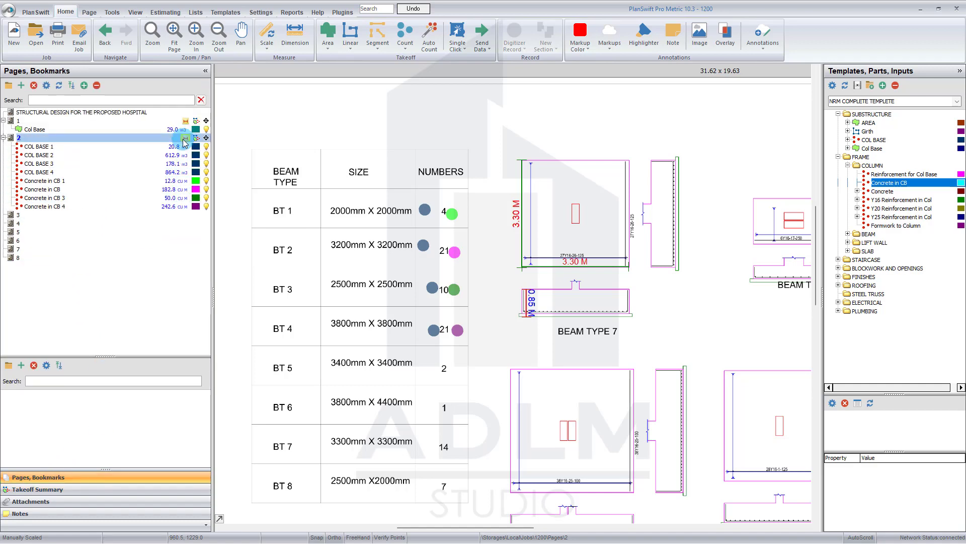
click(151, 172)
click(143, 189)
click(143, 198)
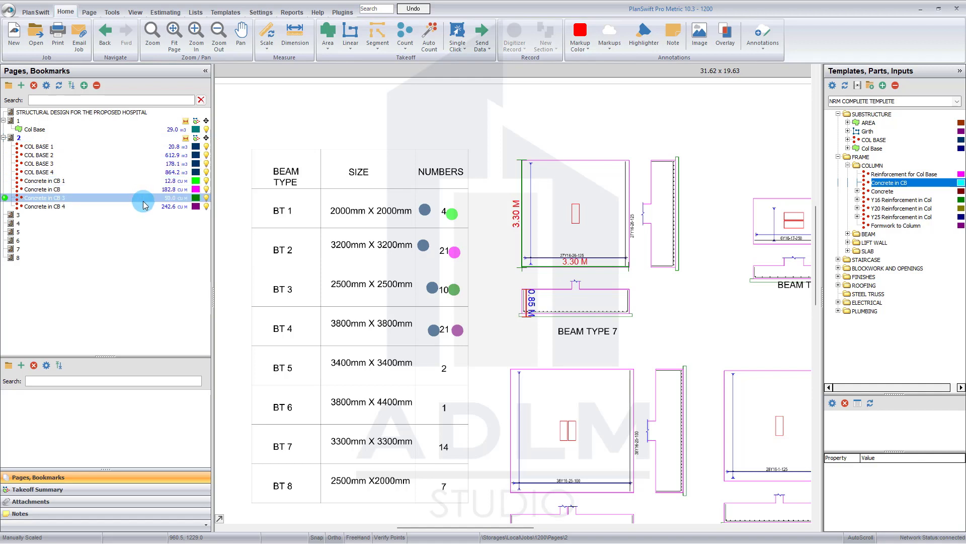
click(145, 207)
click(261, 240)
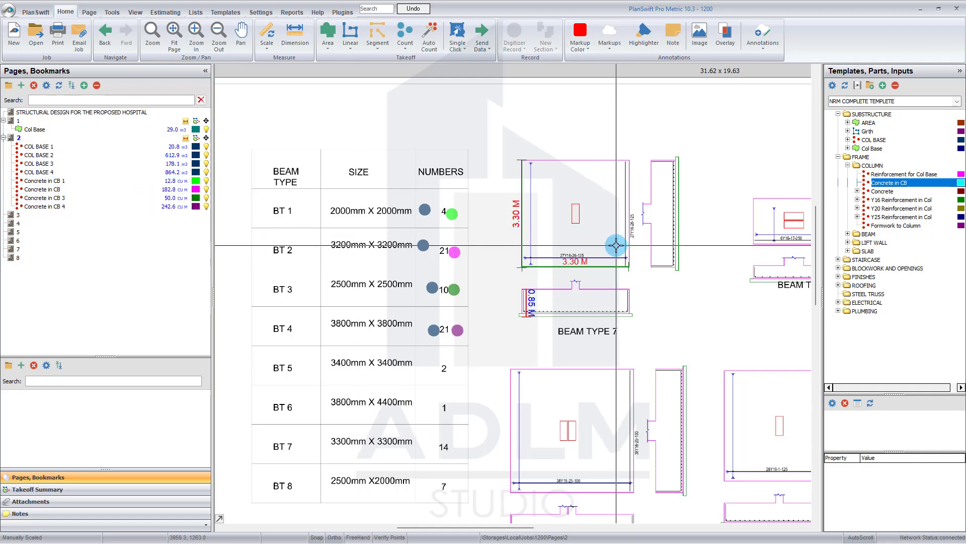
Hide the markers of all column base and concrete counts on page 2
click(201, 130)
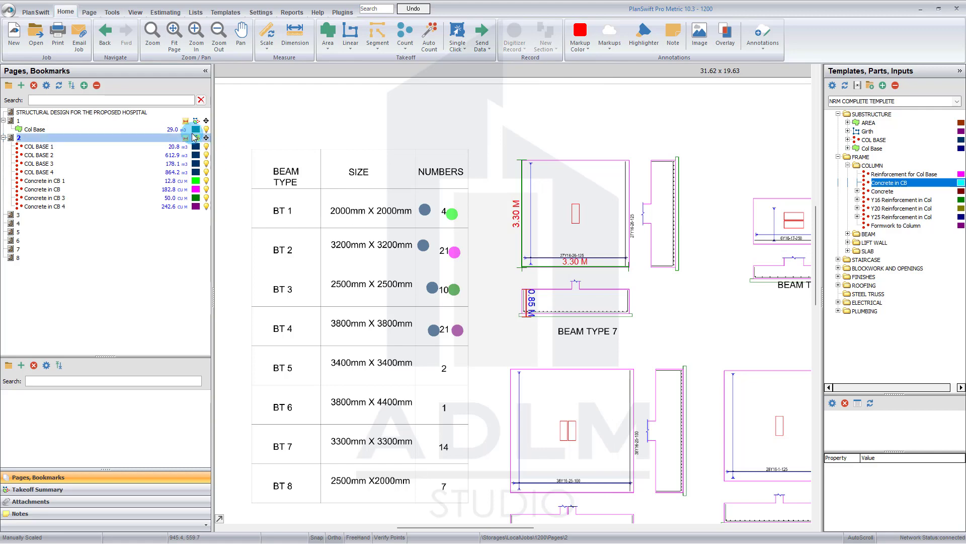
click(202, 137)
click(206, 146)
click(686, 322)
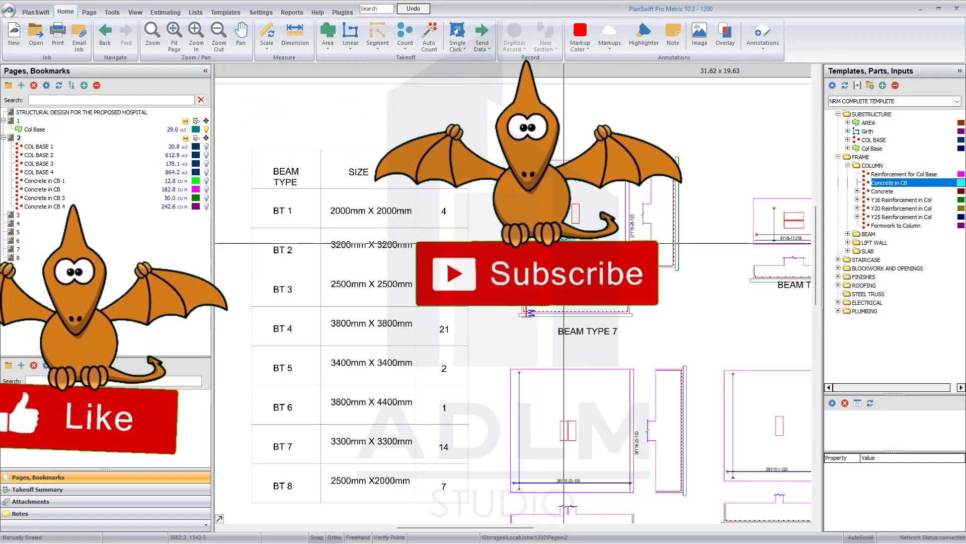
Examine the plan, section and bar annotations of the Beam Type 1 column base and its neighbouring types on the drawing
scroll(554, 304, up, 5)
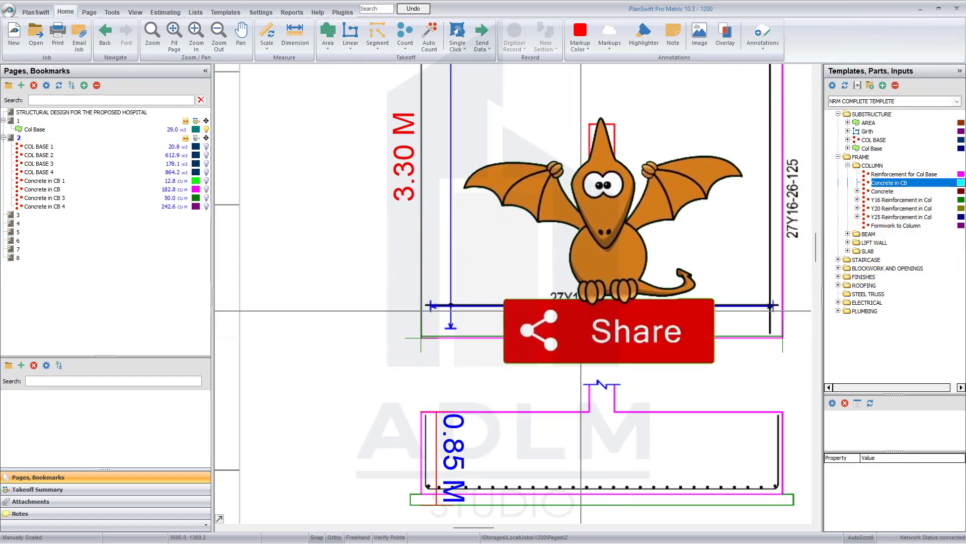
scroll(624, 307, down, 4)
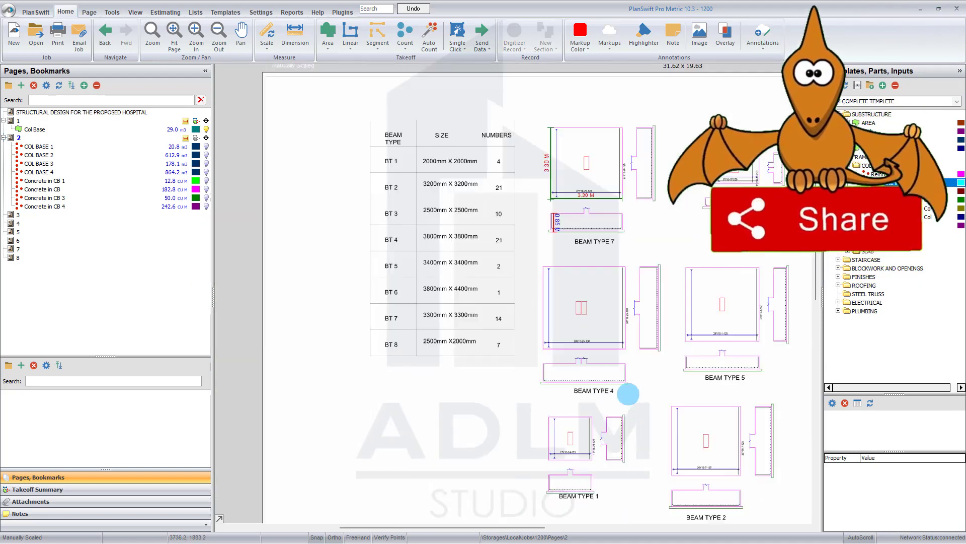
scroll(617, 390, up, 3)
scroll(553, 278, up, 5)
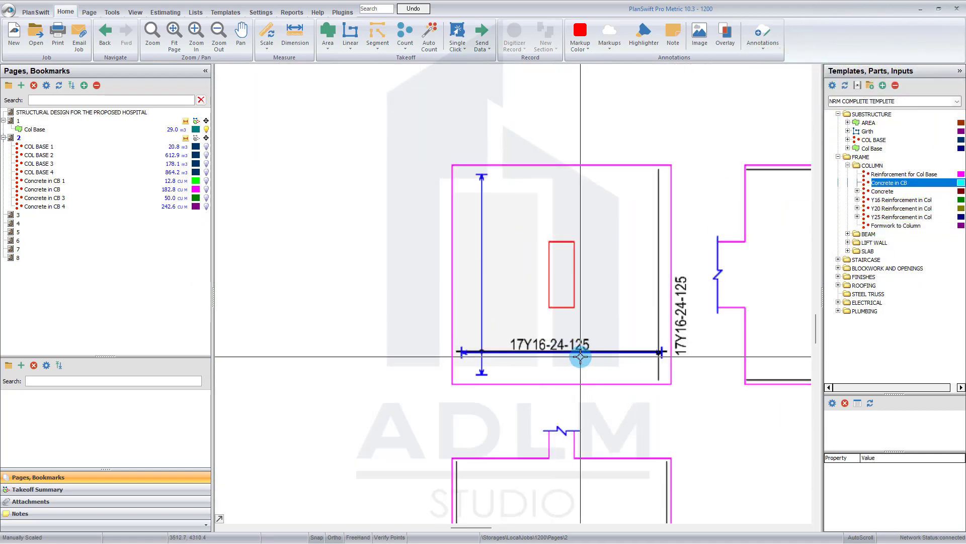
scroll(579, 355, up, 1)
scroll(579, 355, down, 1)
scroll(570, 394, down, 1)
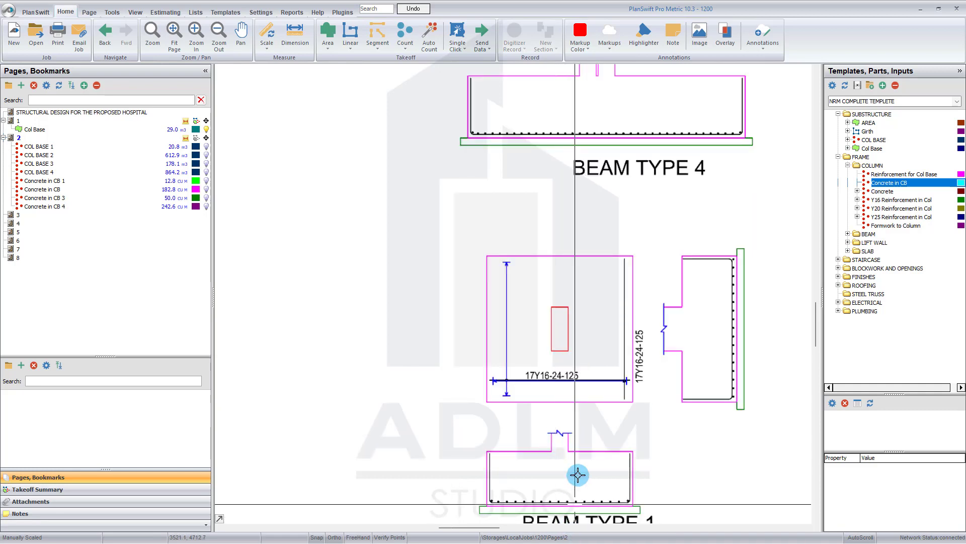
scroll(558, 473, down, 1)
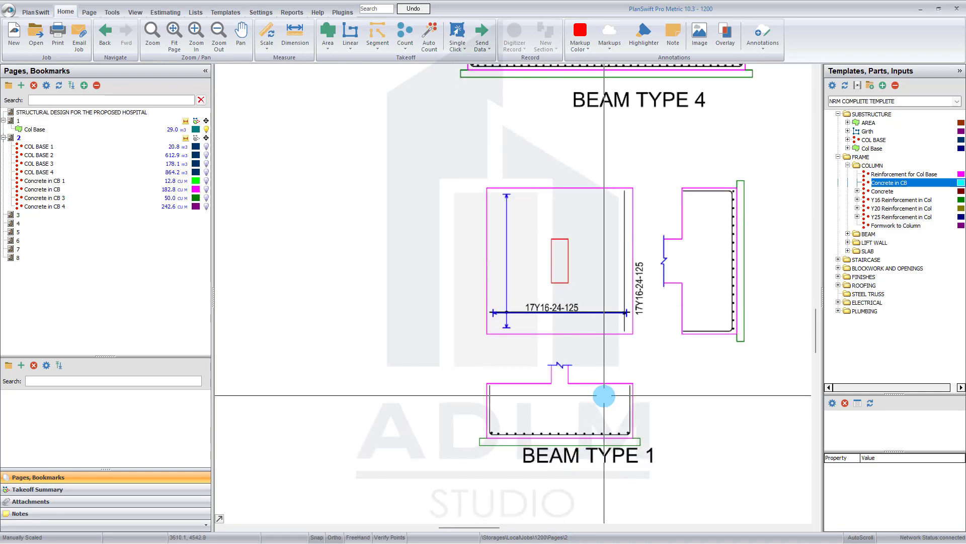
scroll(604, 401, down, 2)
scroll(505, 287, down, 2)
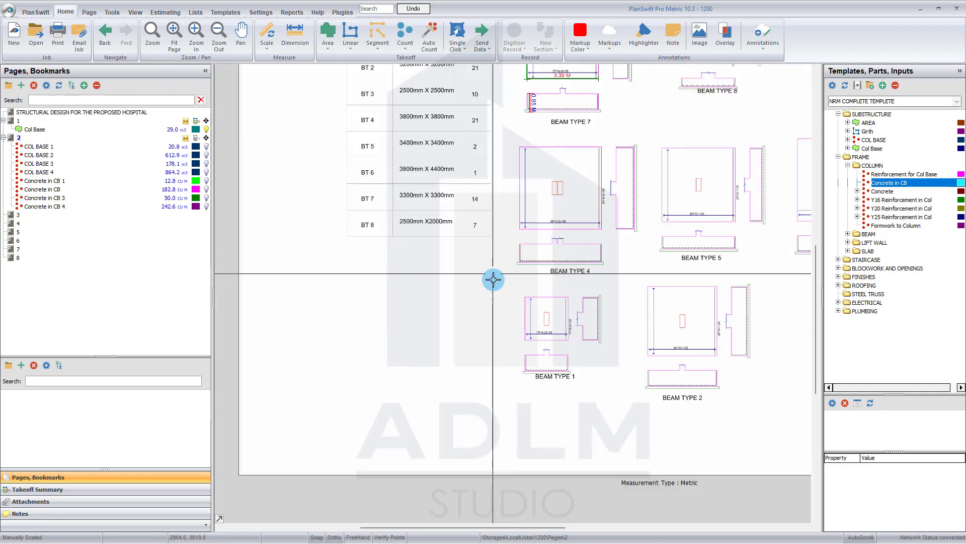
scroll(542, 304, up, 1)
scroll(565, 339, up, 1)
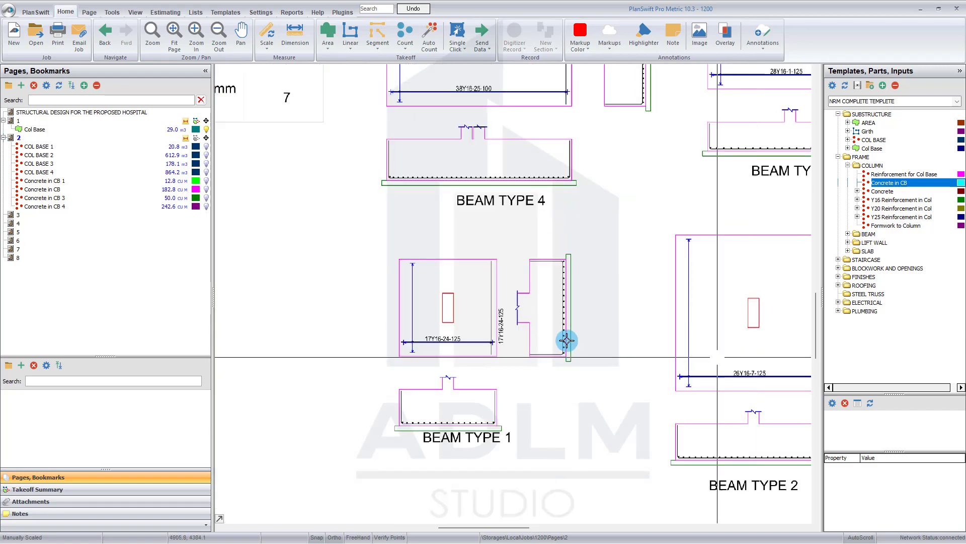
scroll(492, 320, up, 1)
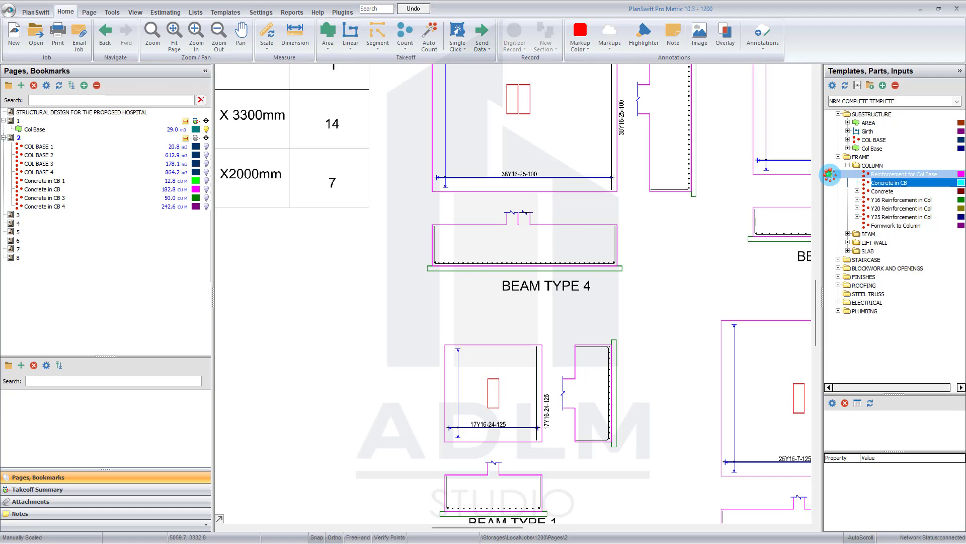
Start a Reinforcement for Col Base takeoff from the template's COLUMN folder and name it "Reinforcement for Col Base 1"
double_click(830, 174)
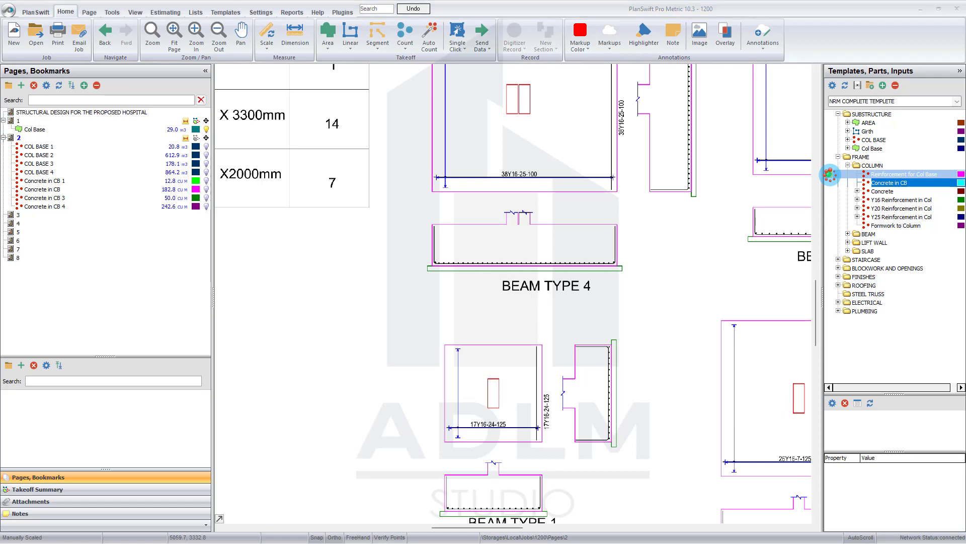
click(602, 155)
scroll(522, 157, down, 3)
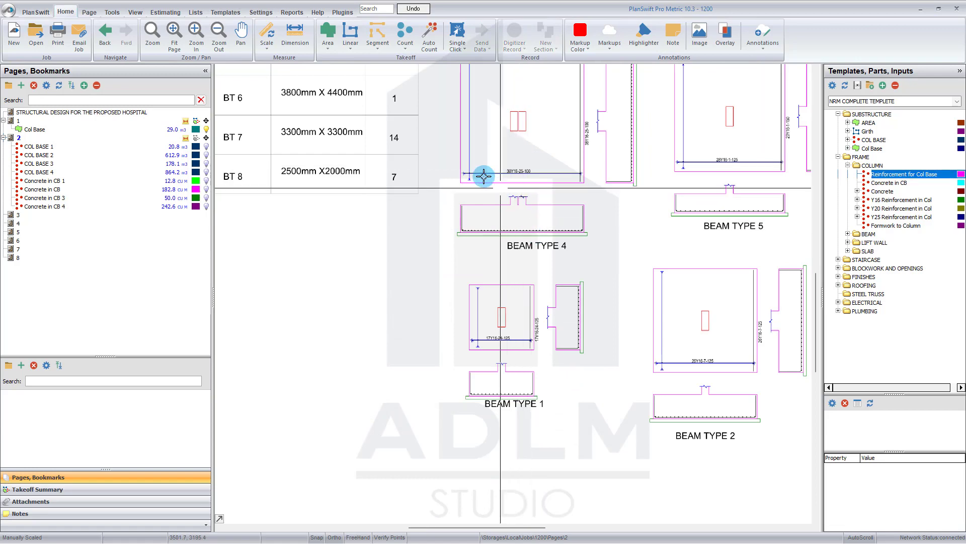
drag(462, 160, 564, 474)
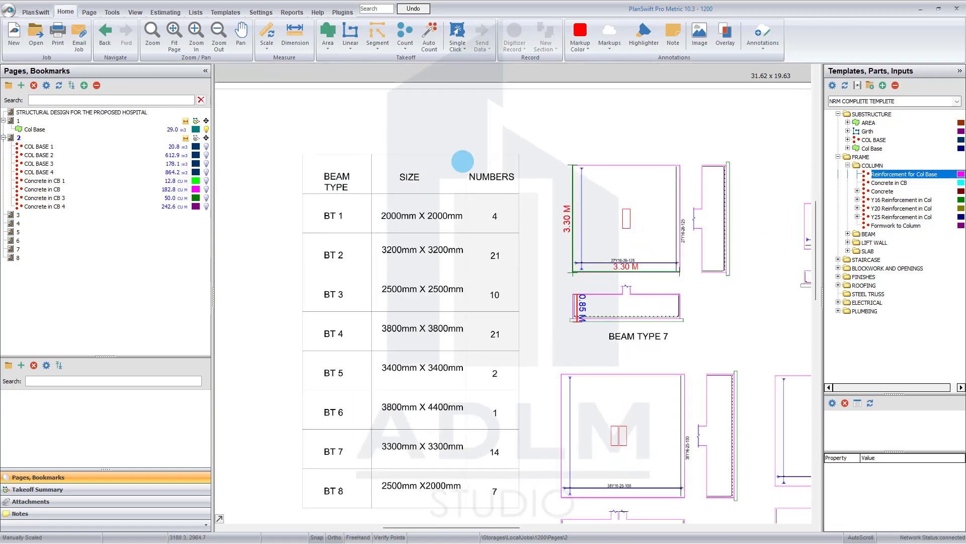
click(829, 174)
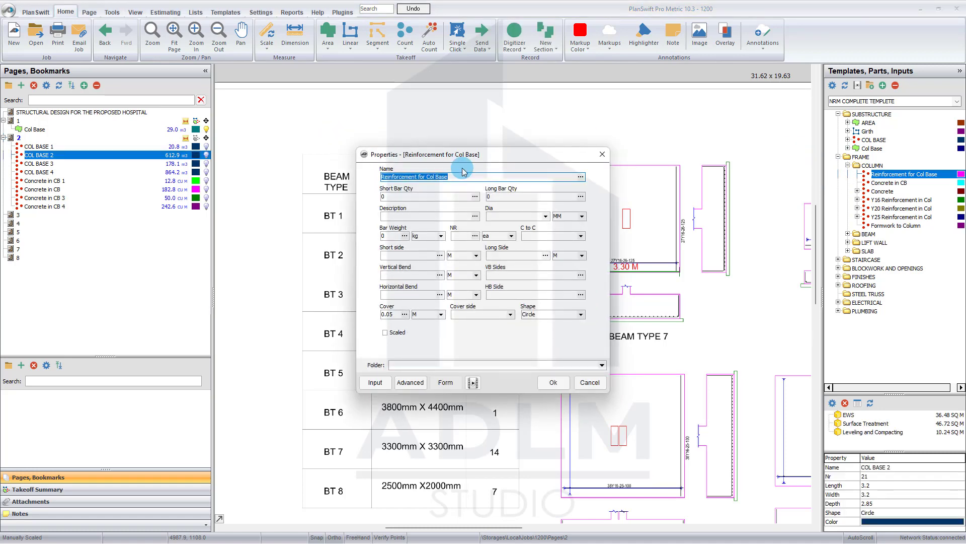
click(556, 174)
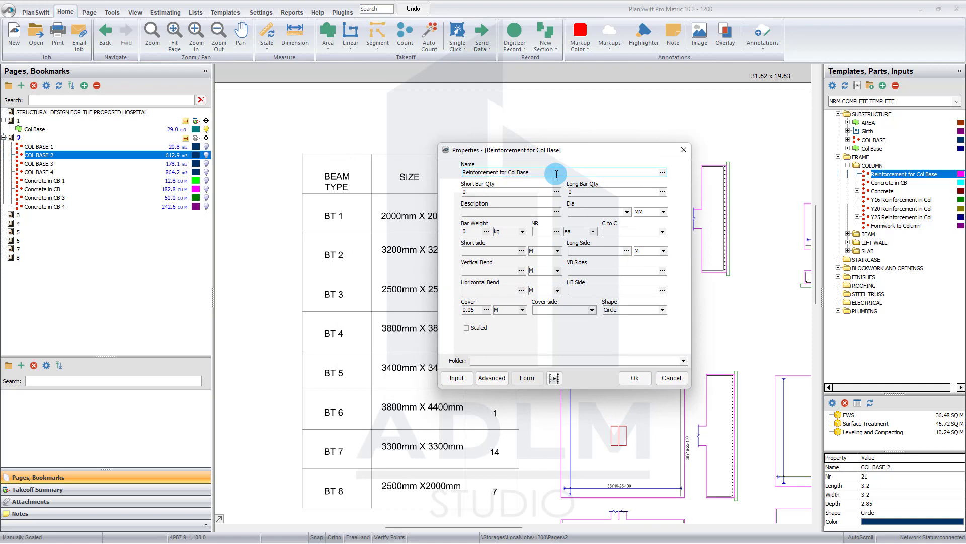
double_click(496, 192)
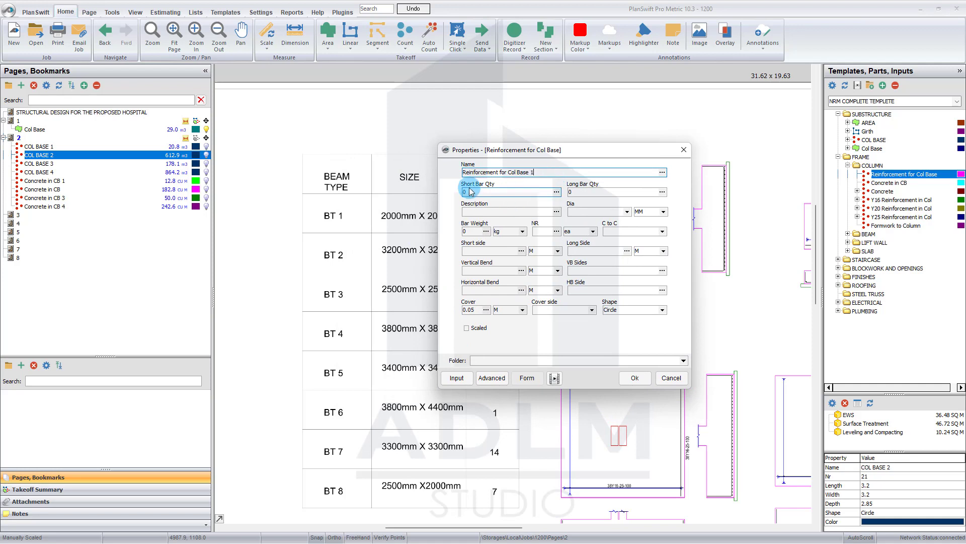
text(RoundUp([Long Side] / [C to C]))
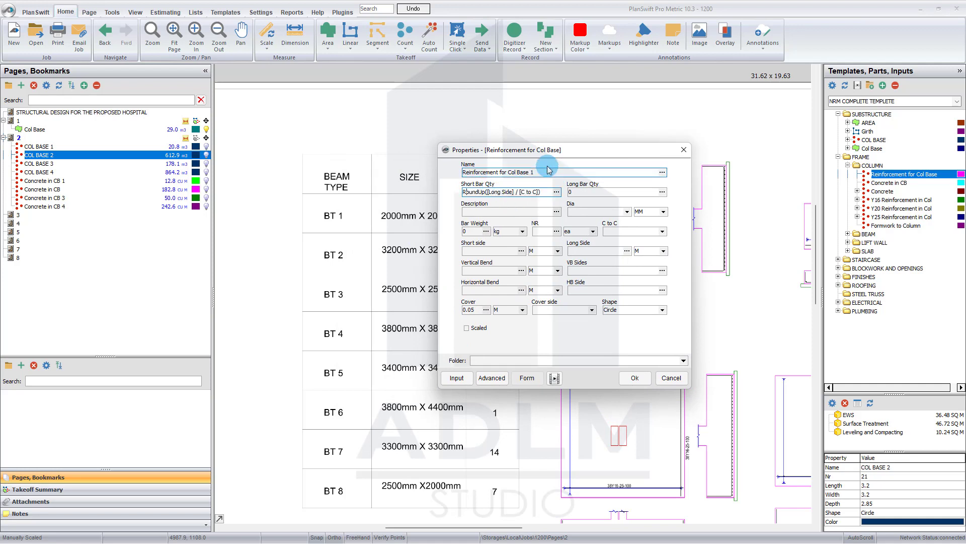
Give the reinforcement item the description 1 and a bar diameter of 16 mm
click(522, 212)
drag(523, 157, 570, 132)
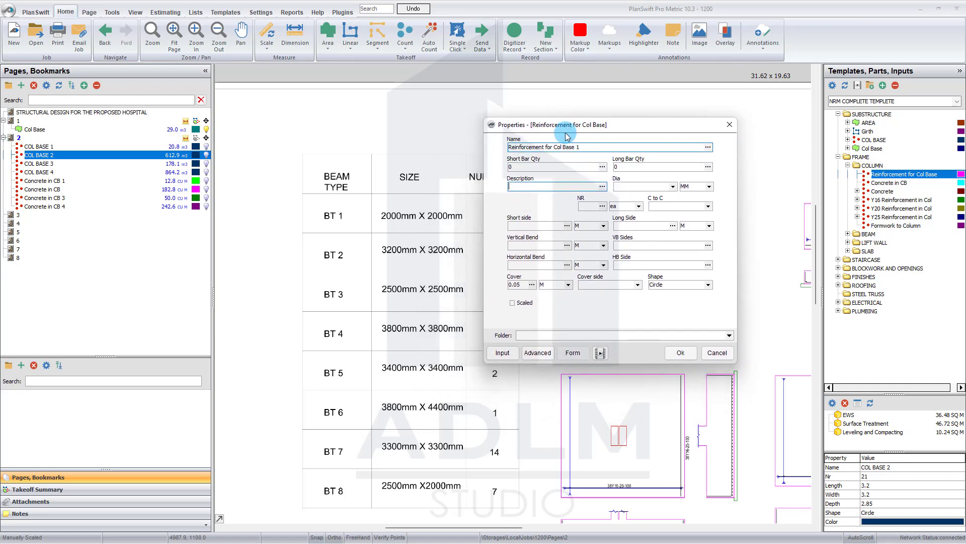
click(630, 188)
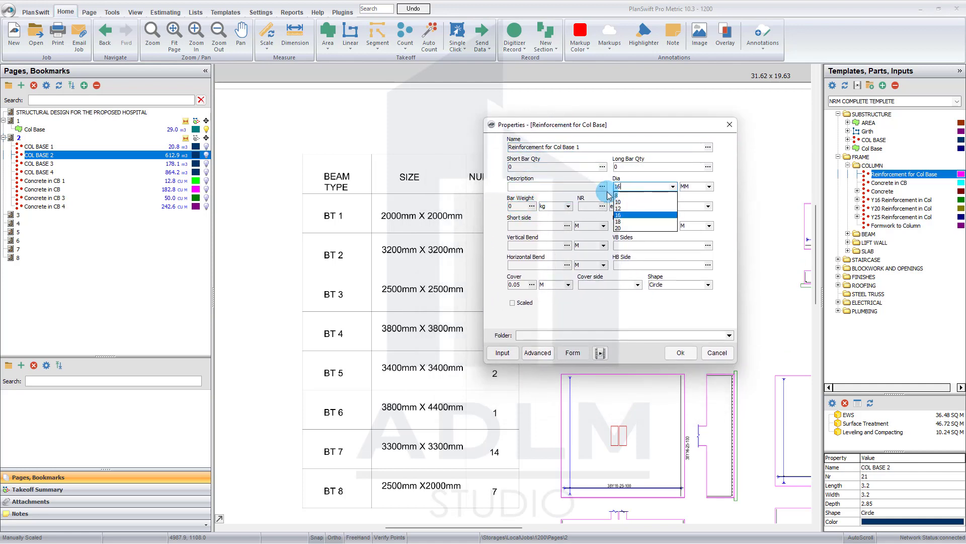
click(627, 215)
click(546, 185)
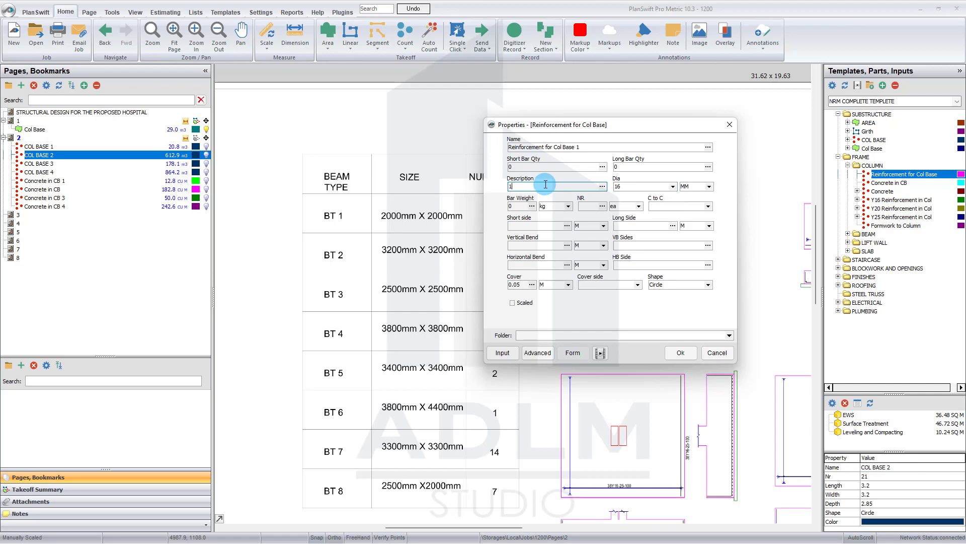
Set the number of BT 1 column bases (NR) to 4 and the centre-to-centre bar spacing to .125
click(584, 206)
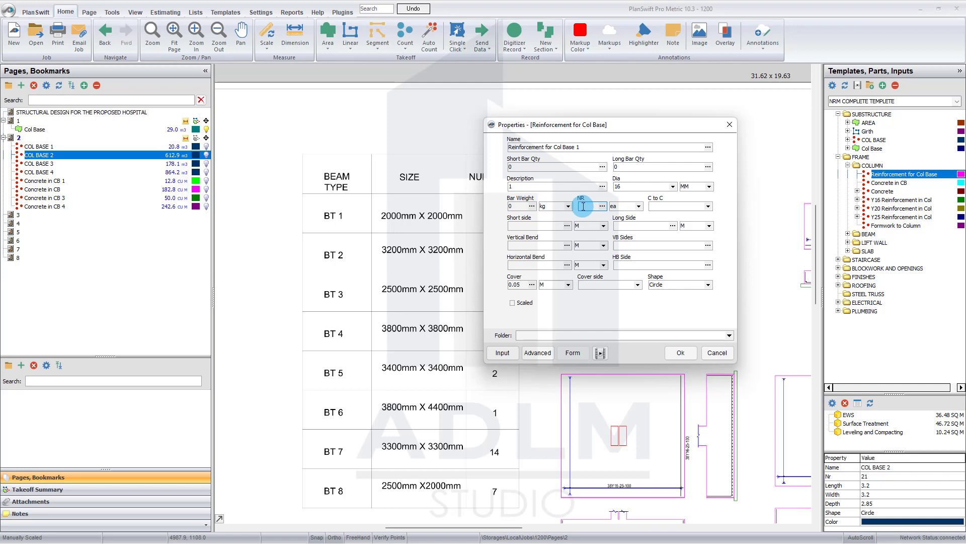
drag(617, 121, 647, 127)
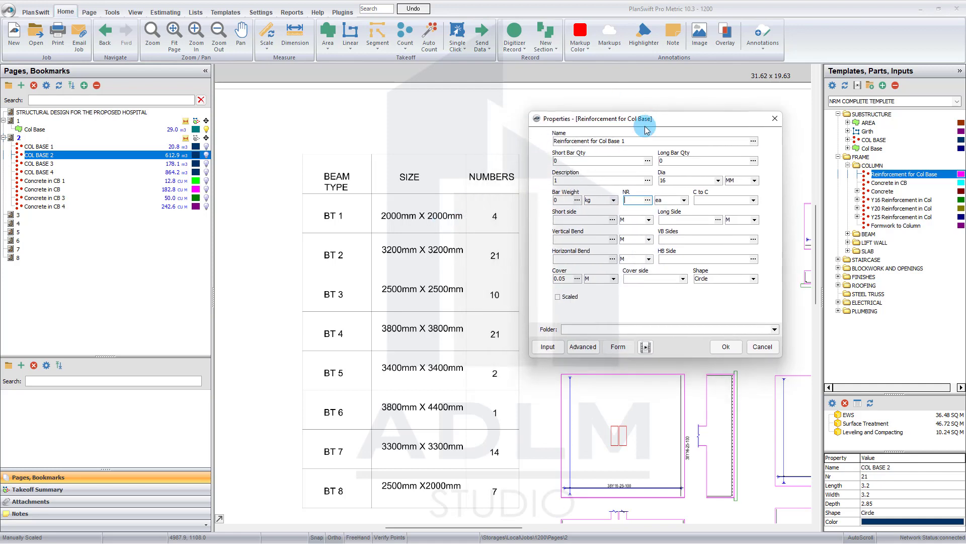
text(4)
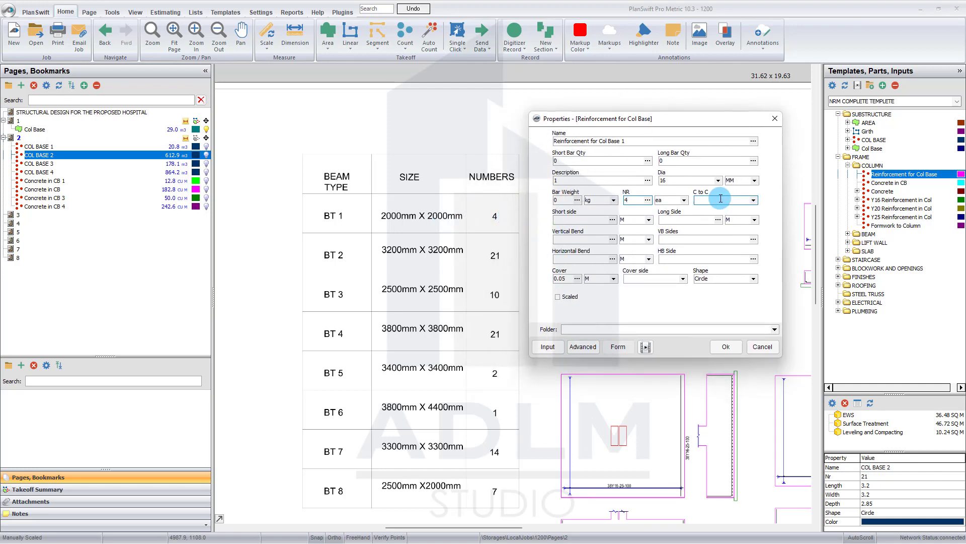
text(.125)
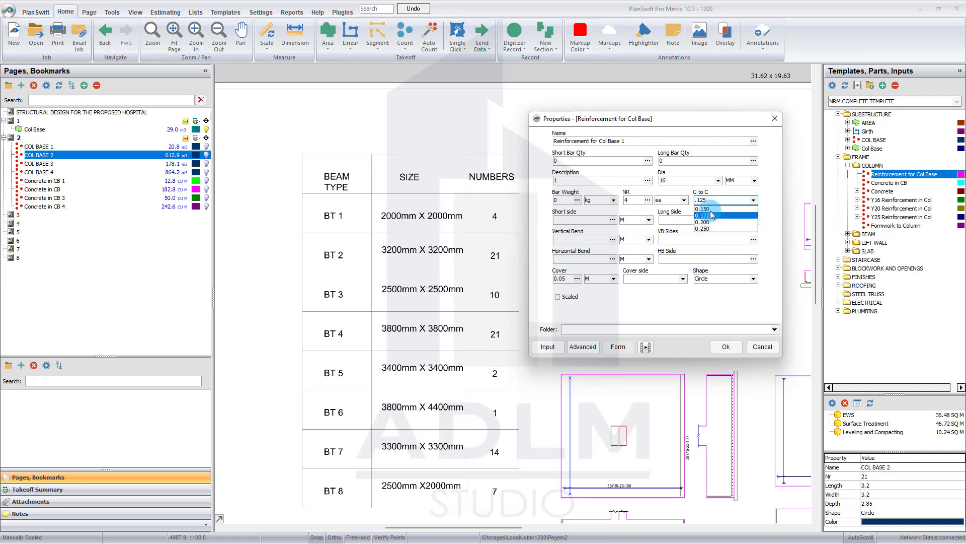
Set both the short side and the long side of column base 1 to 2 m
click(585, 220)
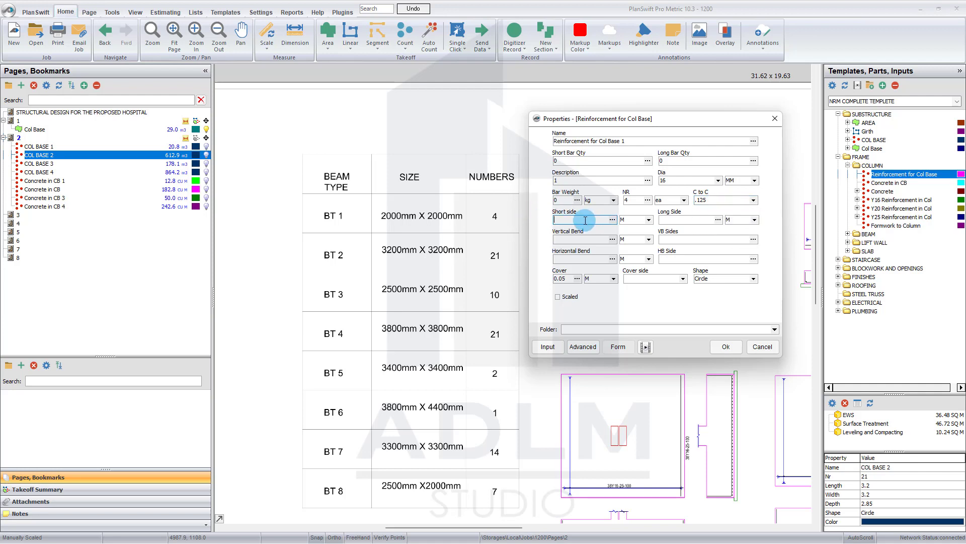
text(2)
click(664, 220)
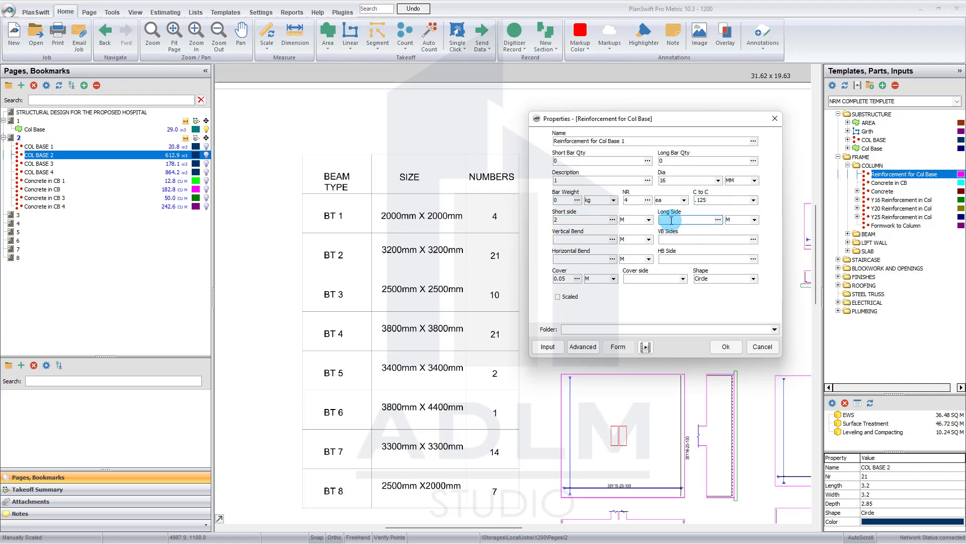
text(2)
Set the vertical bend of the column base 1 bars to .7+.15 m, with 2 VB sides
click(578, 238)
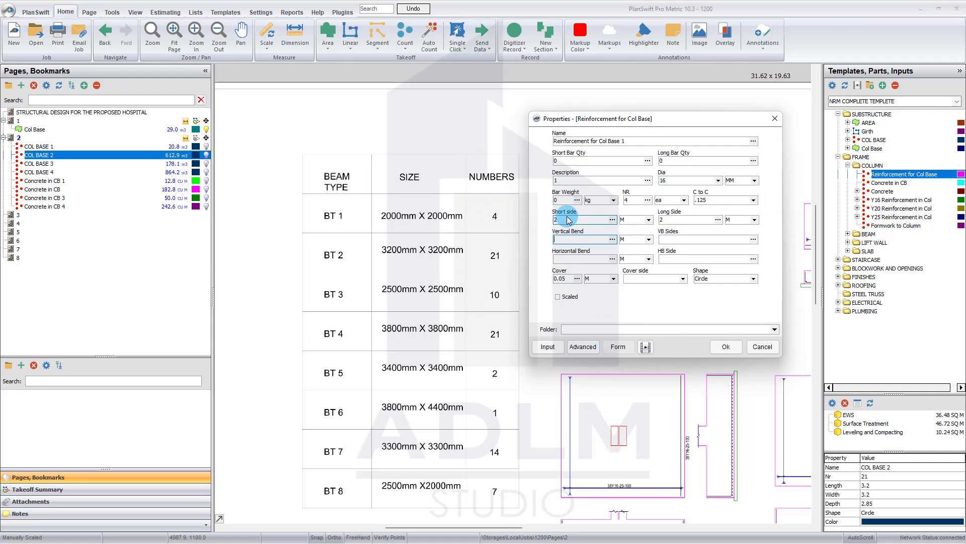
key(Tab)
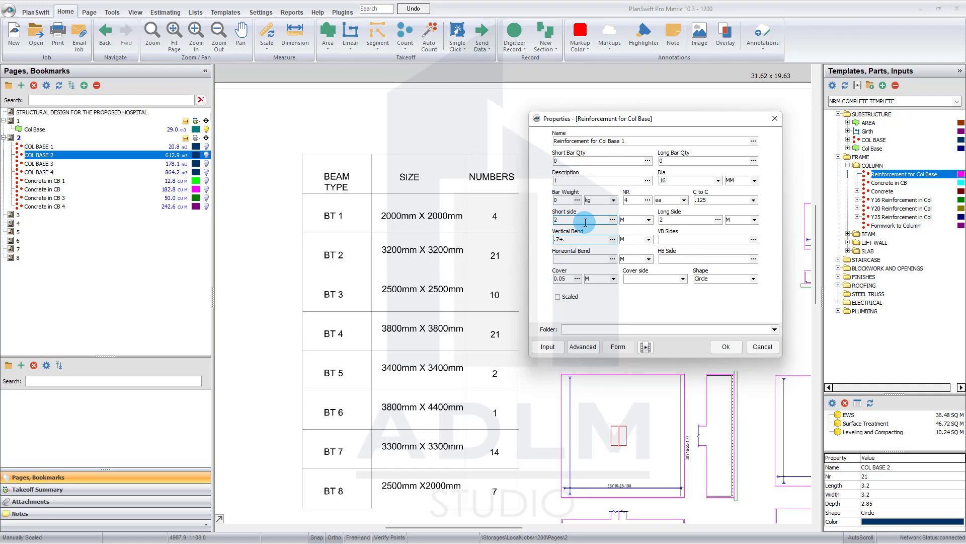
click(697, 240)
text(2)
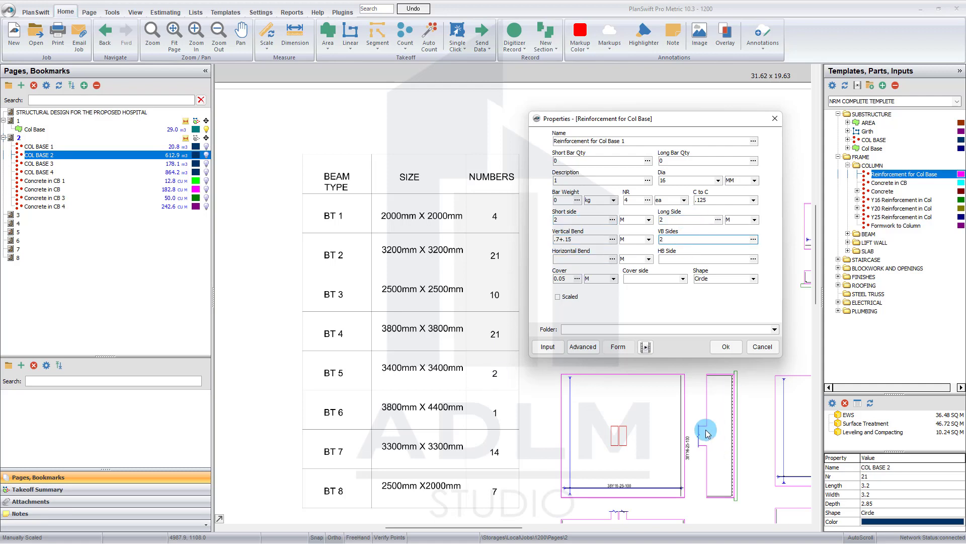
Set the horizontal bend to .7+.15 m with an HB side of 2, and choose 2 as the cover side
click(563, 260)
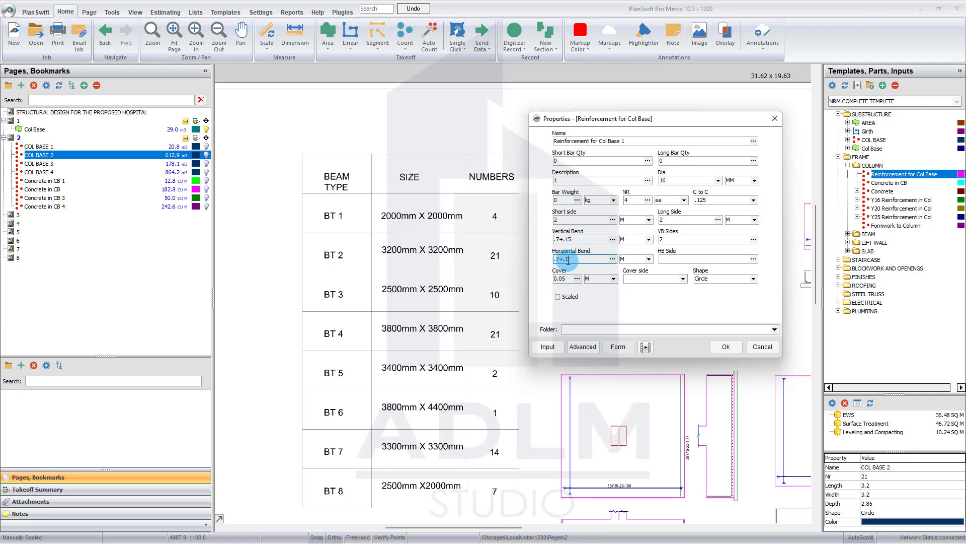
text(.7+.15)
click(683, 259)
click(683, 280)
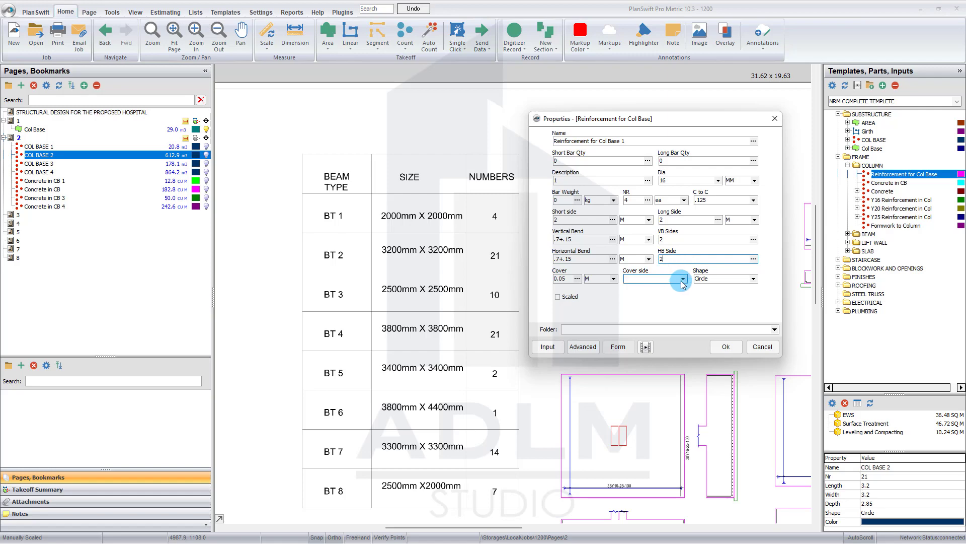
click(648, 290)
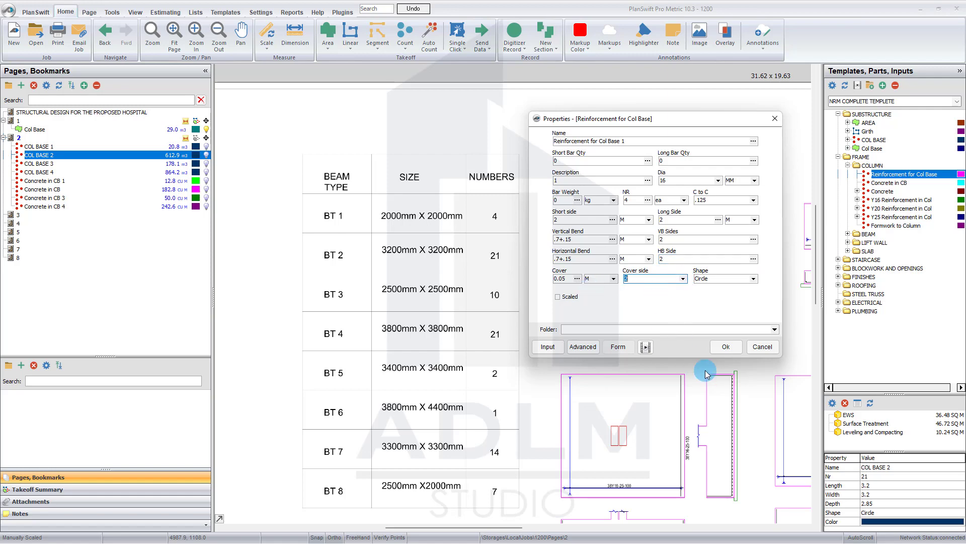
Accept the properties, place one reinforcement count beside the BT 1 number in the beam type table, and finish the takeoff
click(726, 347)
click(484, 216)
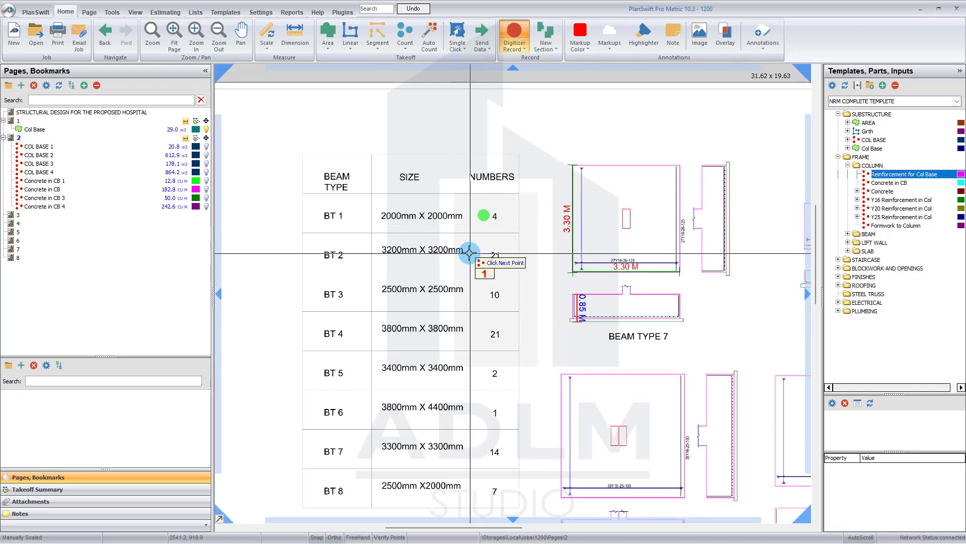
right_click(490, 195)
click(509, 212)
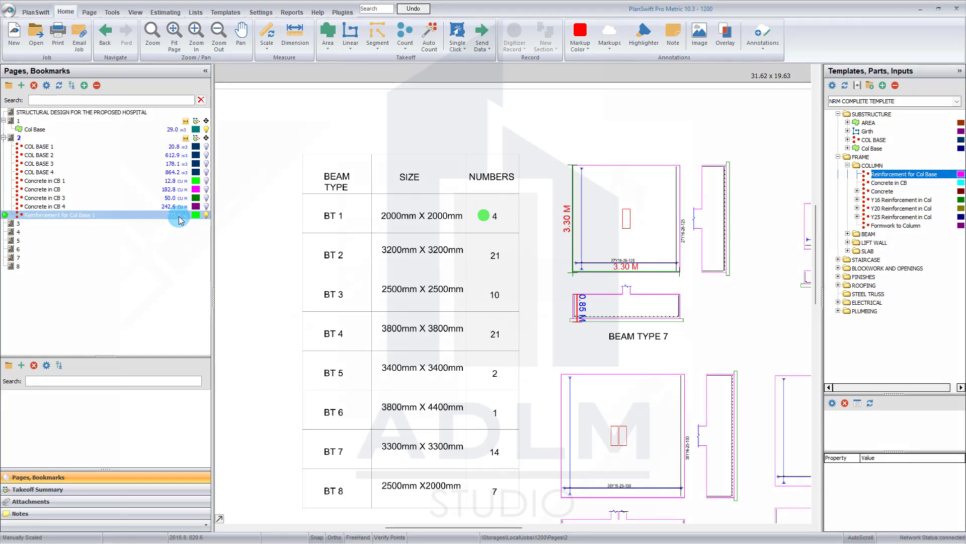
click(77, 215)
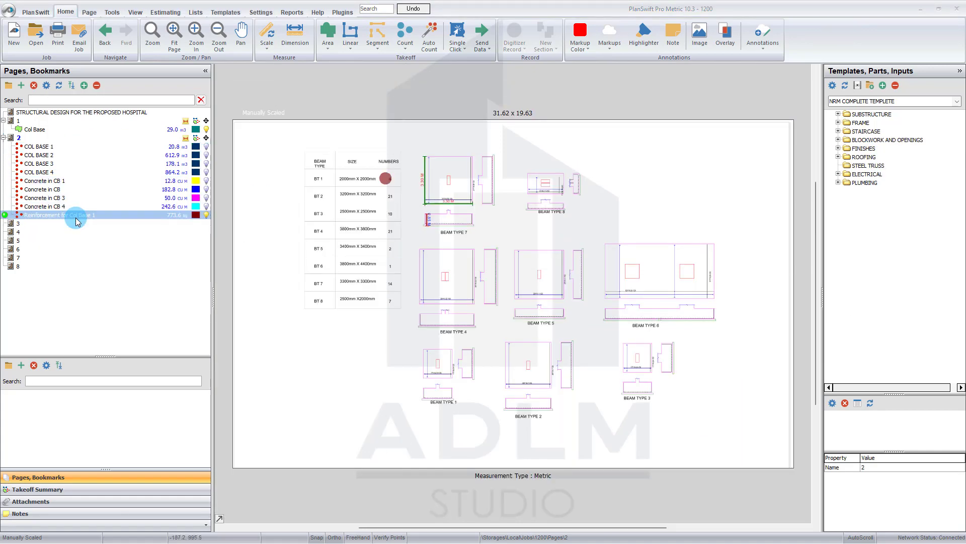
Start another Reinforcement for Col Base takeoff from the FRAME template's COLUMN folder and name it "Reinforcement for Col Base 2"
scroll(410, 205, up, 5)
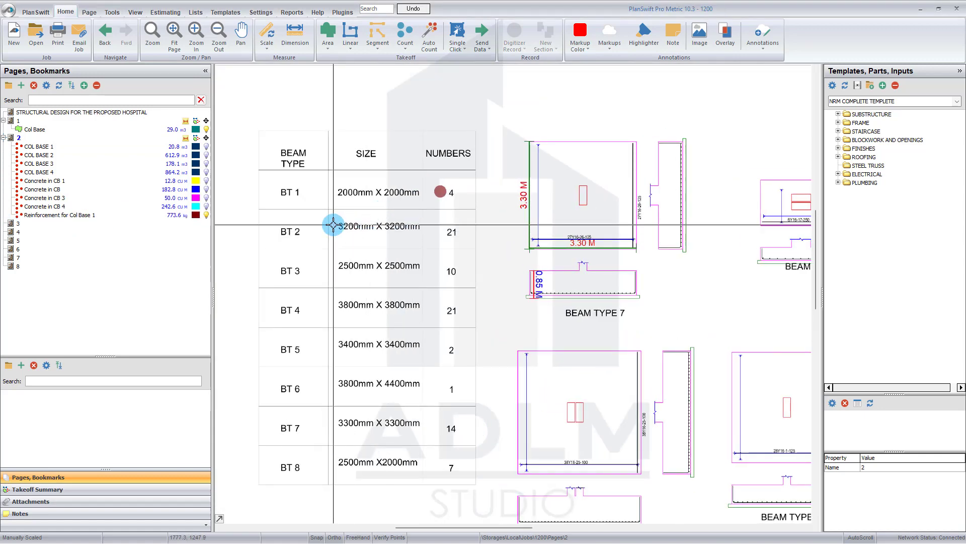
click(838, 124)
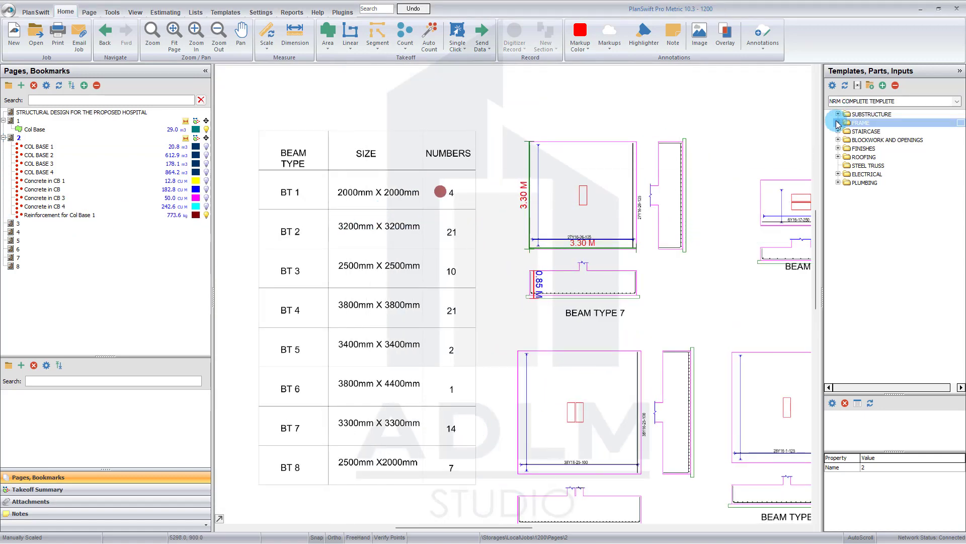
click(838, 123)
click(848, 131)
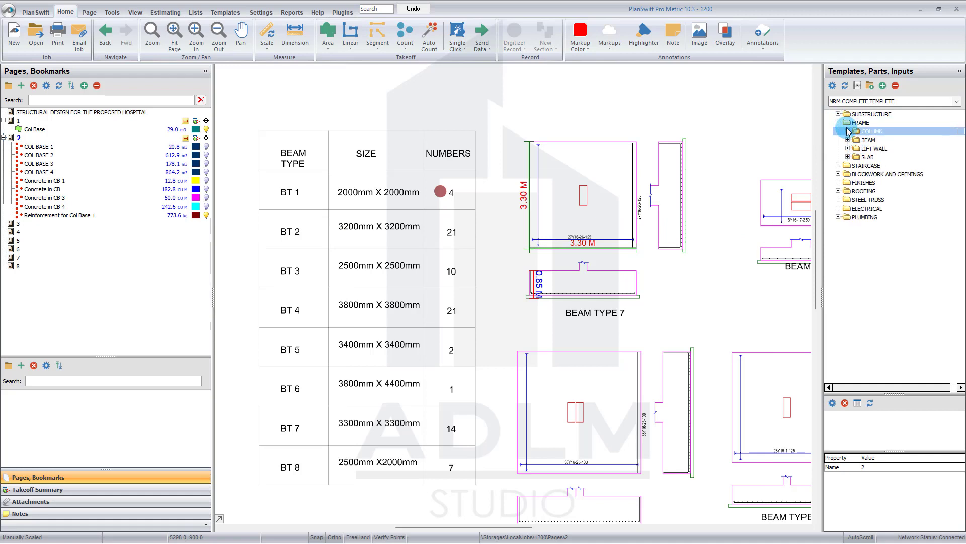
click(848, 131)
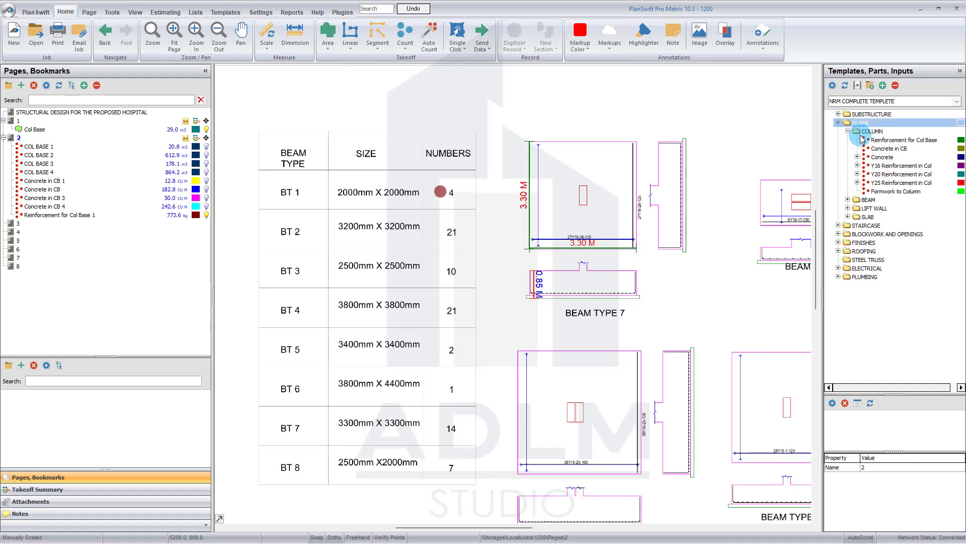
click(860, 141)
click(830, 141)
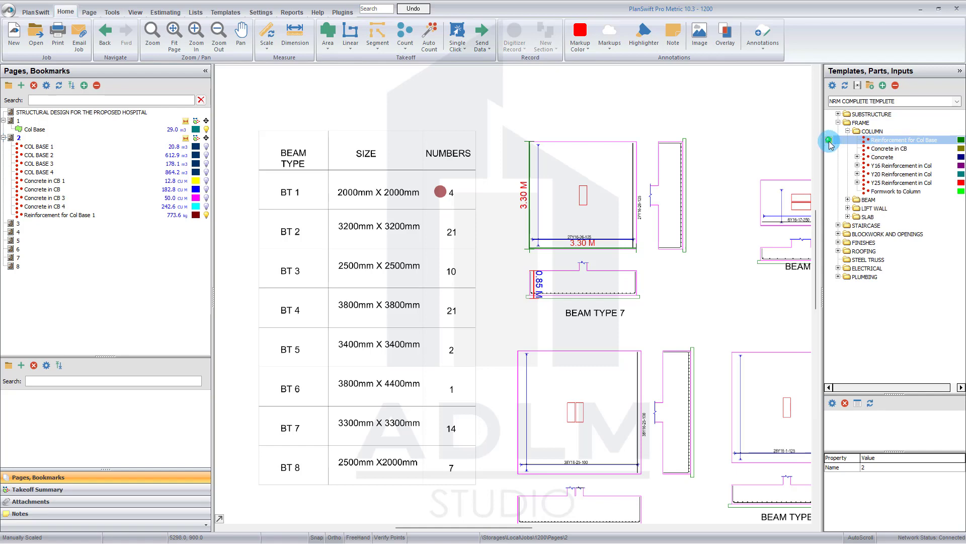
double_click(829, 142)
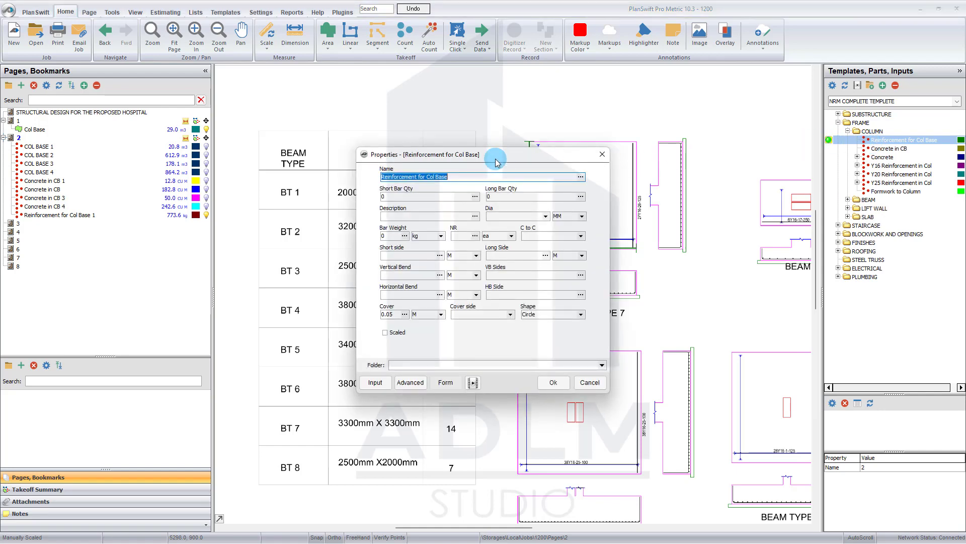
drag(479, 151, 664, 137)
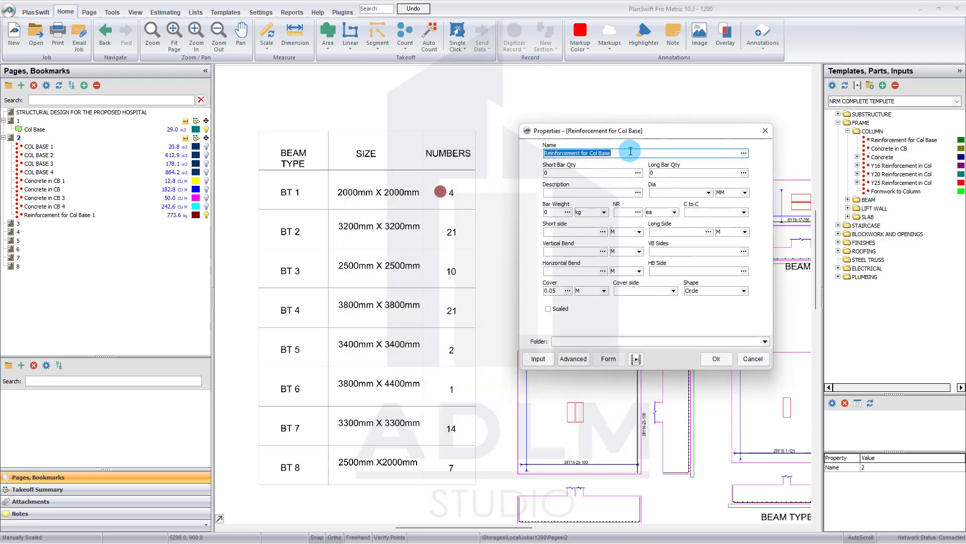
click(633, 149)
text(2)
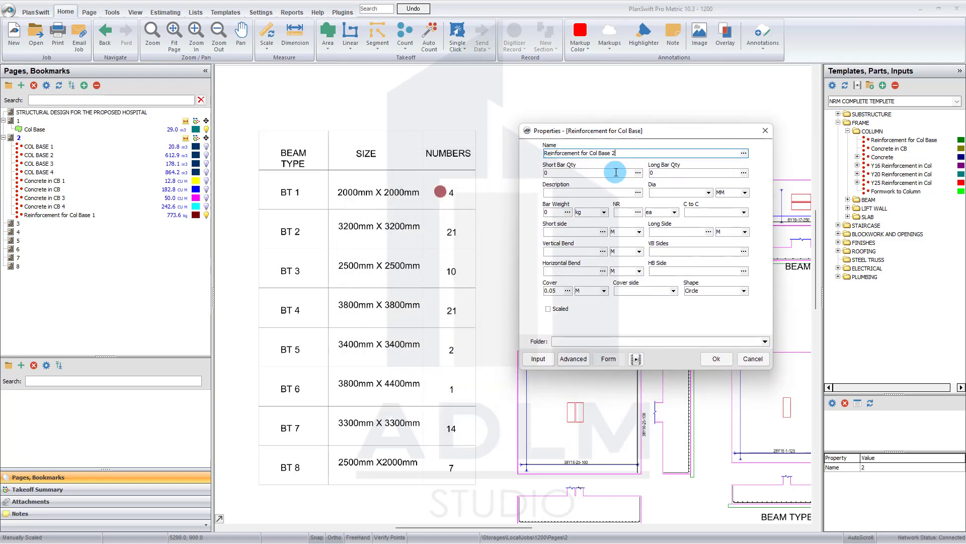
Give the column base 2 reinforcement description 2, a 16 mm bar diameter, an NR of 21 and a C to C spacing of .125
click(580, 191)
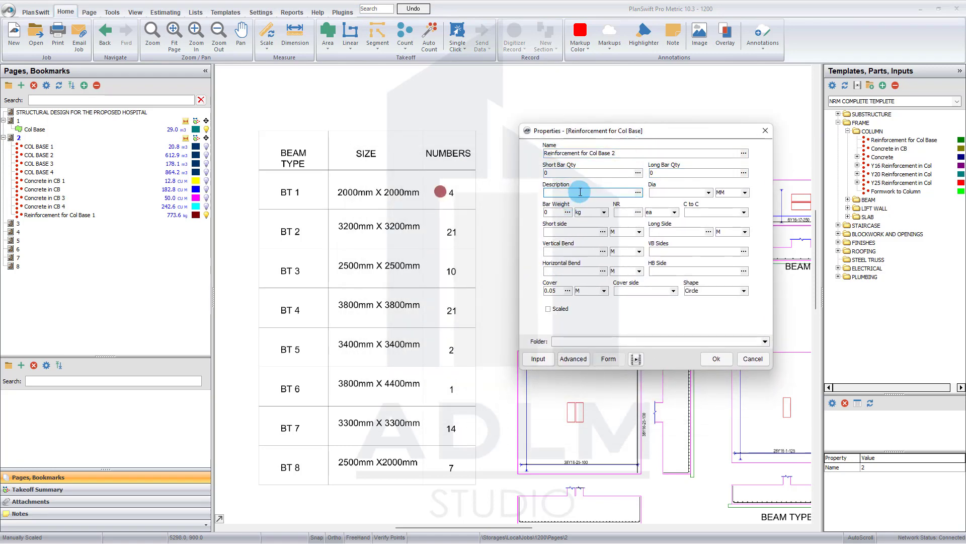
text(2)
click(673, 193)
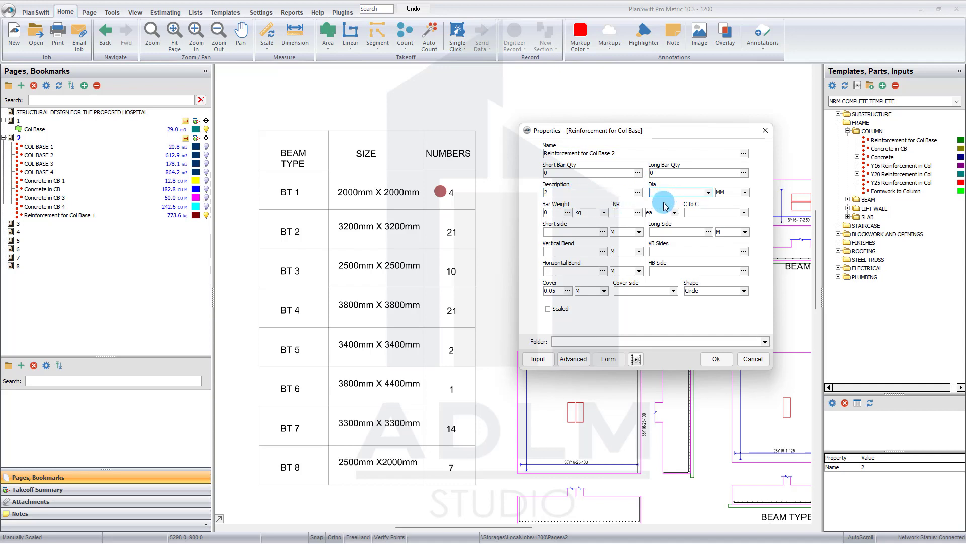
text(16)
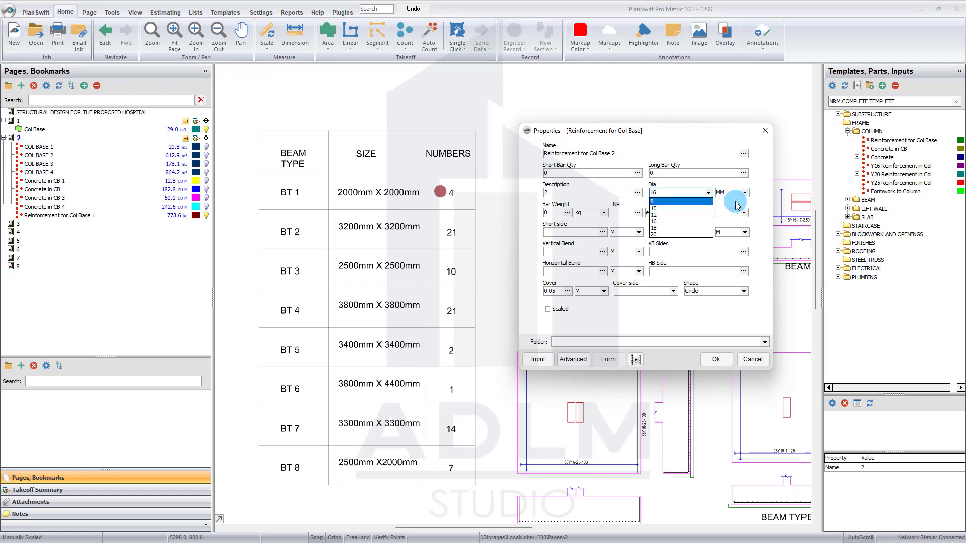
click(669, 221)
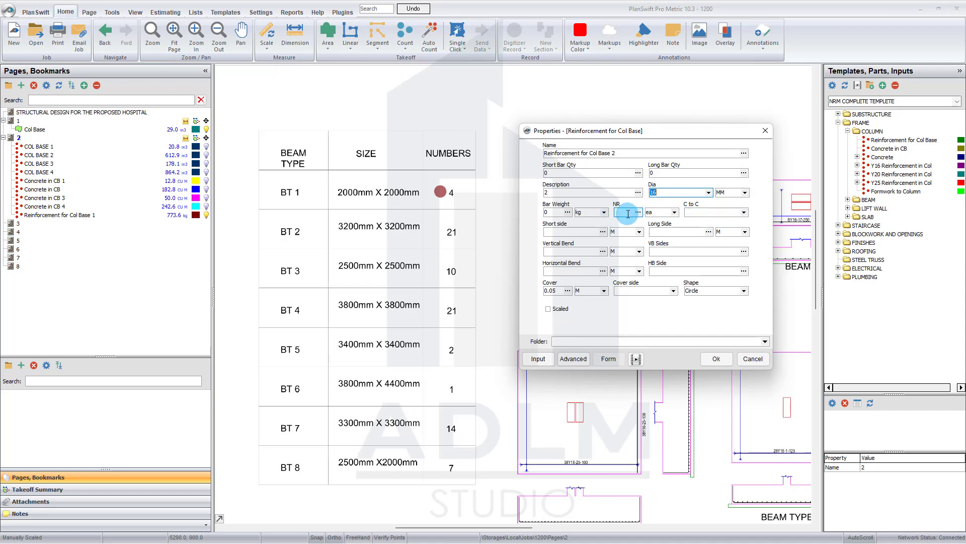
text(21)
click(698, 214)
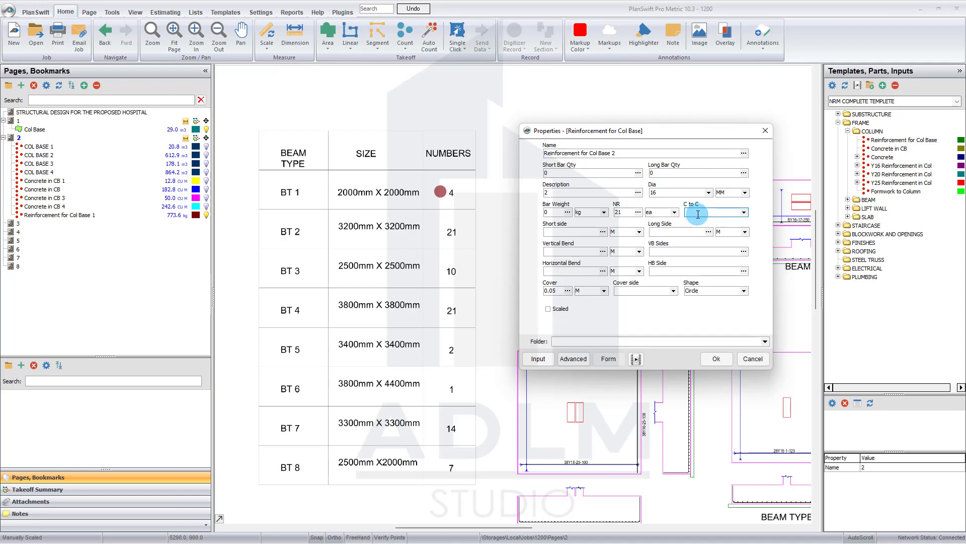
text(.125)
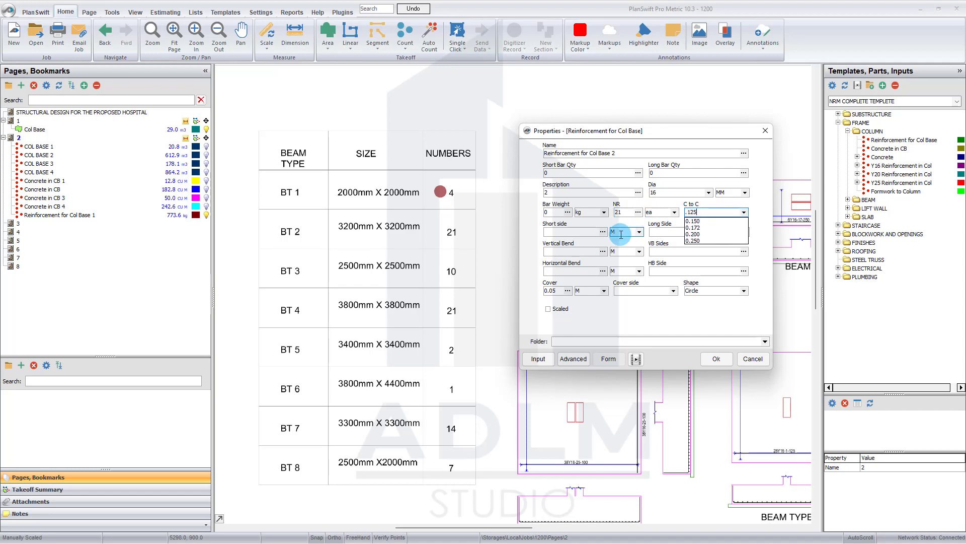
Set both the short side and the long side of column base 2 to 3.2 m
click(569, 230)
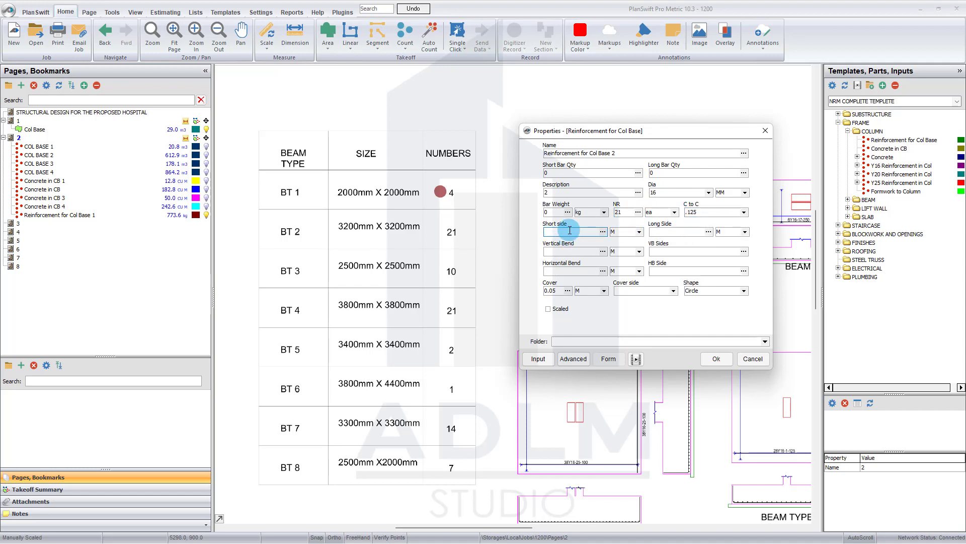
text(3.2)
click(659, 232)
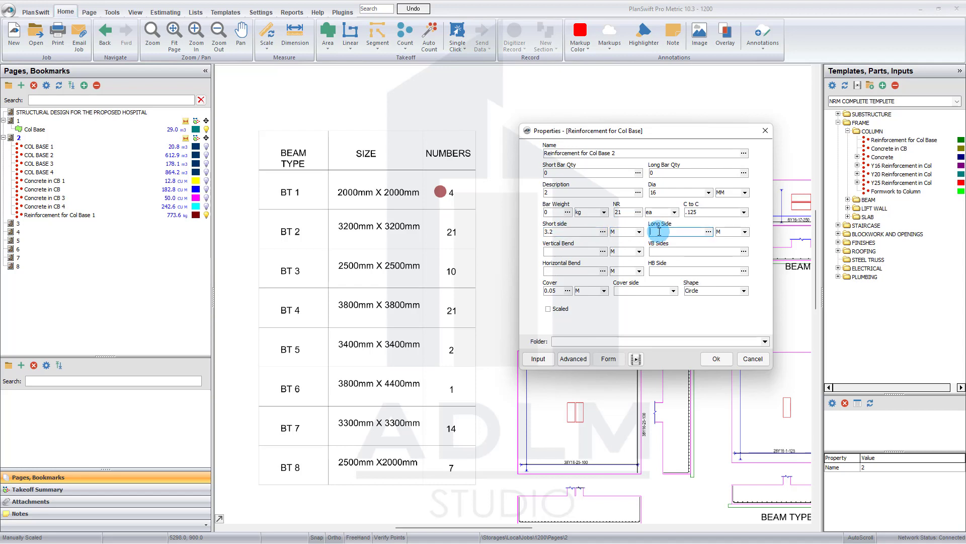
text(3.2)
Set the vertical bend of the column base 2 bars to .8+.15 m, with 2 VB sides
click(565, 252)
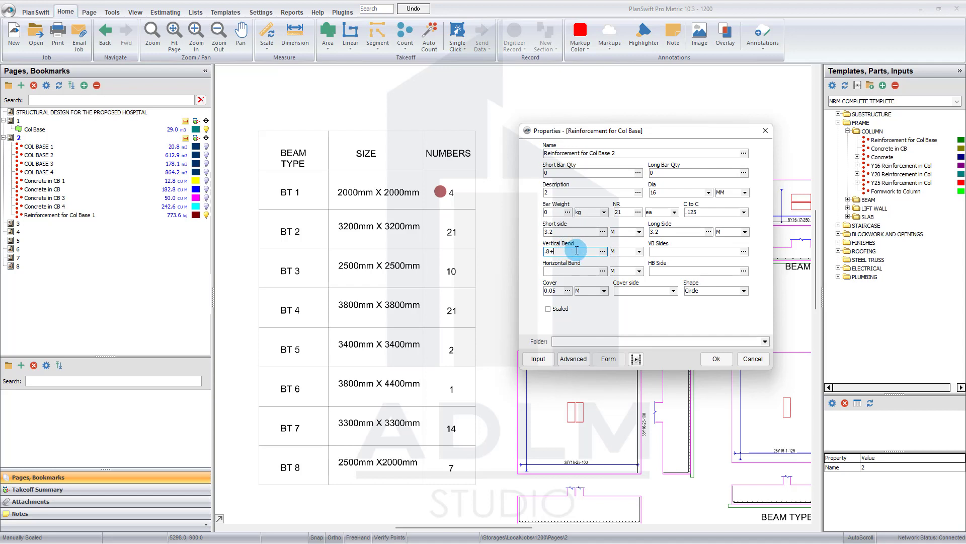
text(.8+.15)
click(663, 250)
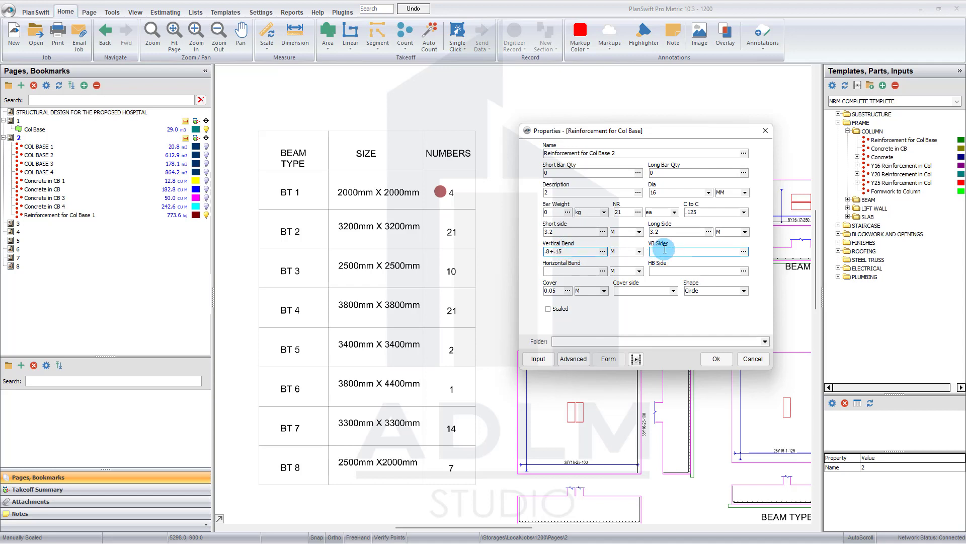
text(2)
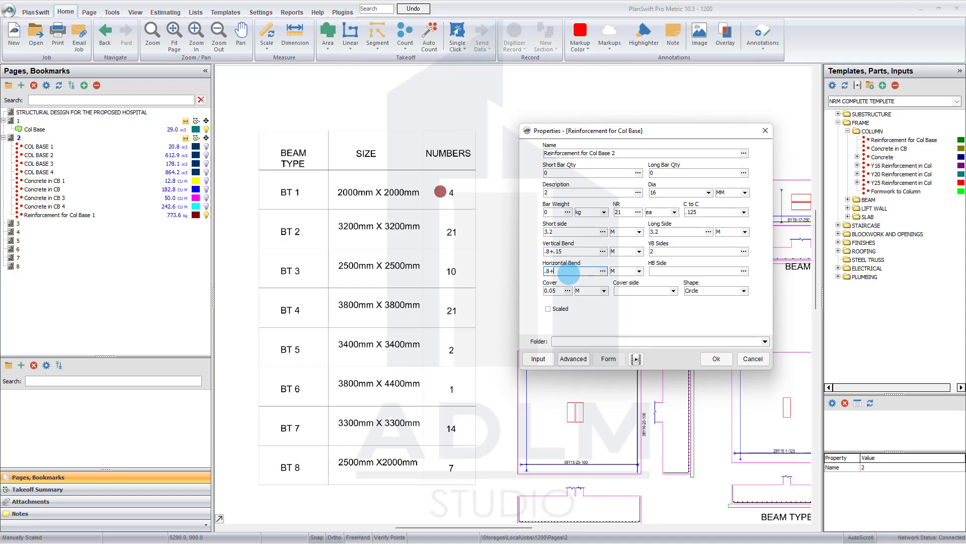
Set the column base 2 horizontal bend to .8+.15 m with an HB side of 2, and choose 2 as the cover side
click(568, 273)
text(.8+.15)
click(659, 275)
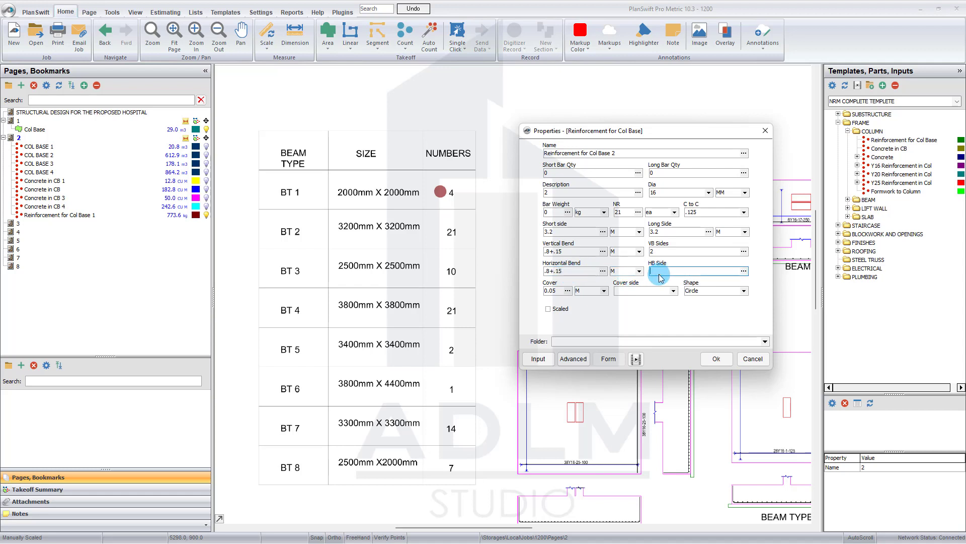
text(2)
click(674, 291)
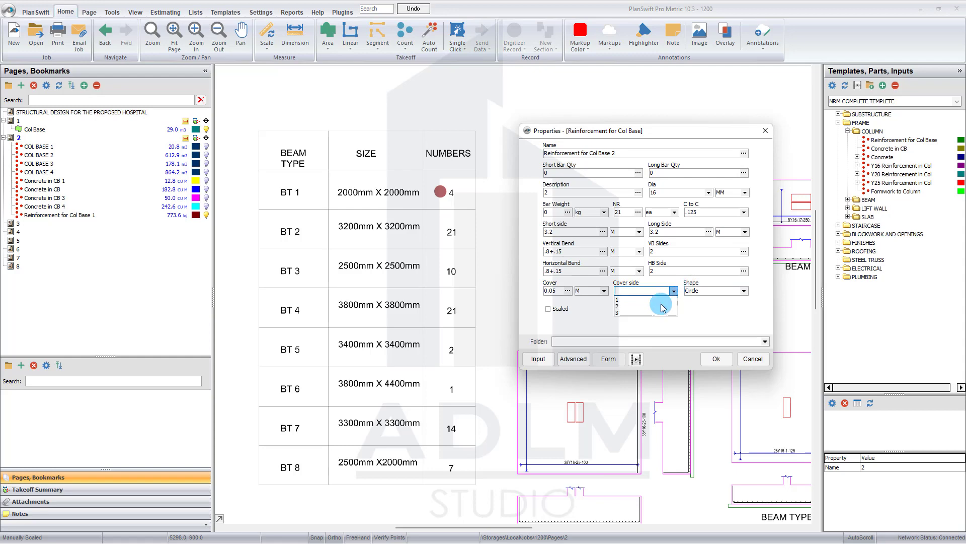
click(663, 306)
Accept the column base 2 properties, place one reinforcement count beside the BT 2 number in the beam type table, and finish the takeoff
click(716, 358)
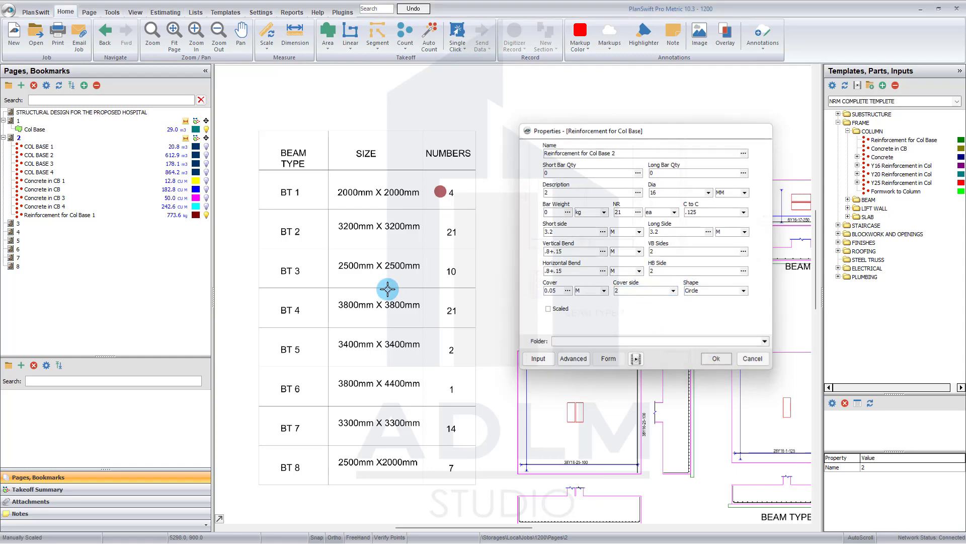
click(434, 229)
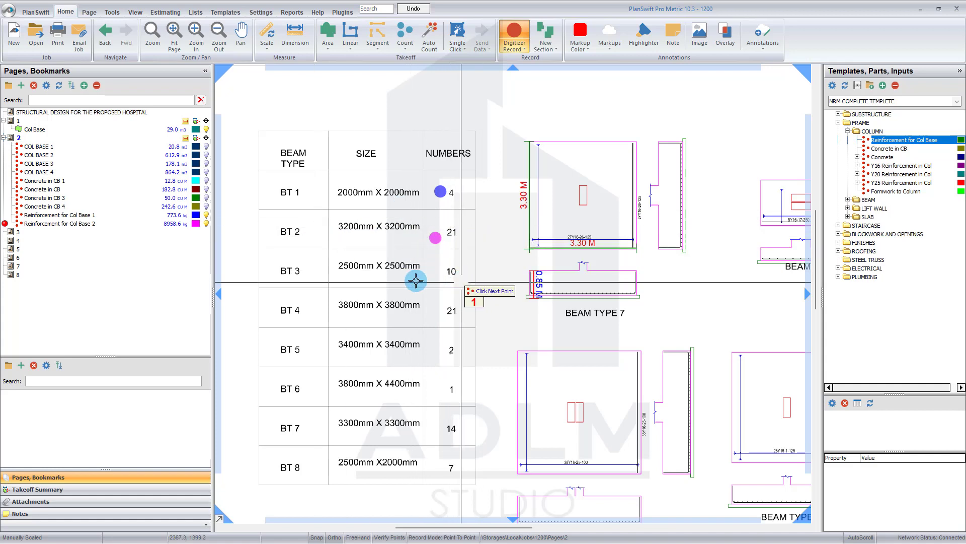
key(Escape)
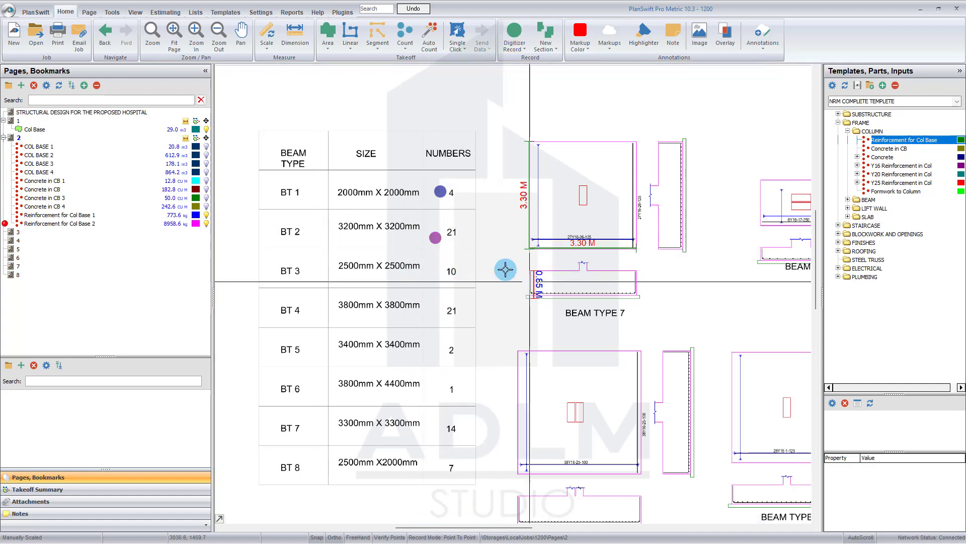
click(175, 223)
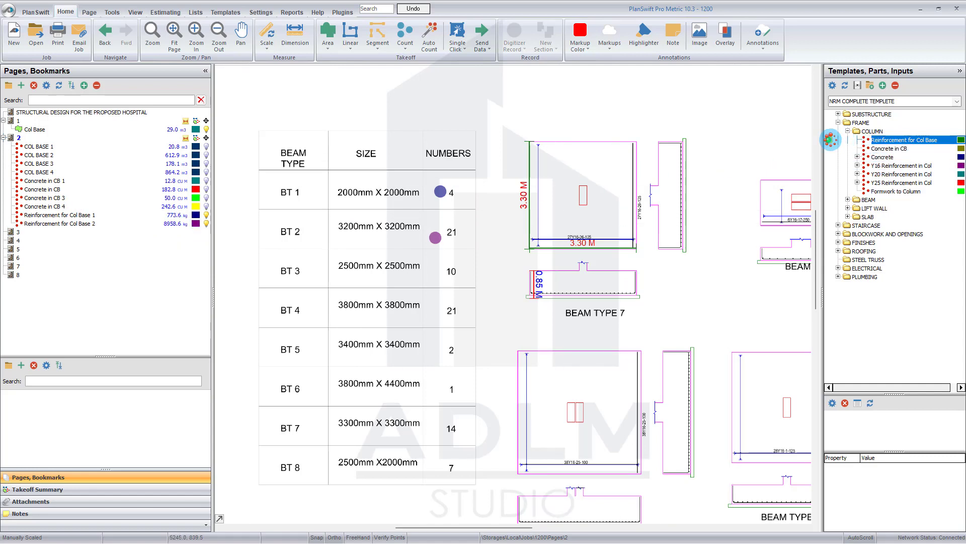
Start another Reinforcement for Col Base takeoff from the COLUMN folder and name it "Reinforcement for Col Base 3"
click(539, 222)
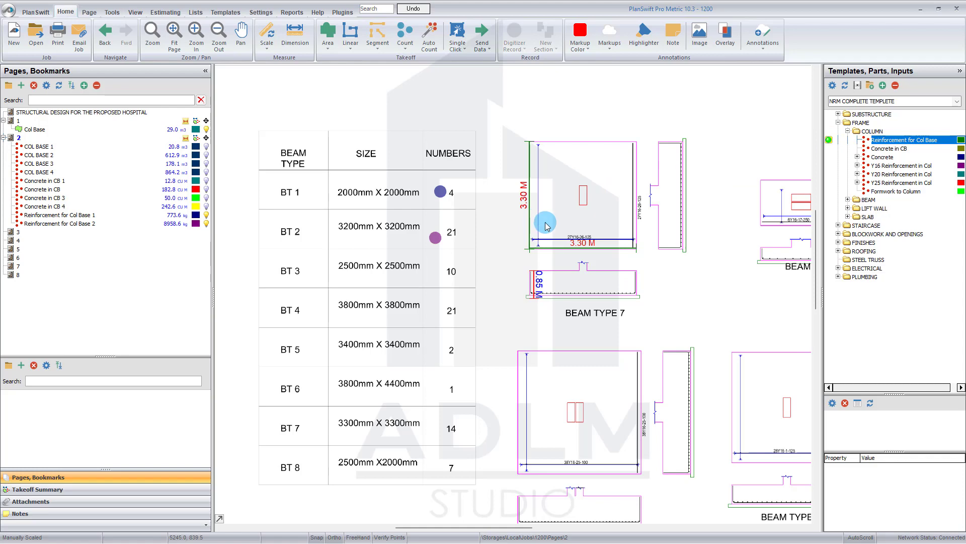
drag(483, 155, 571, 156)
click(562, 179)
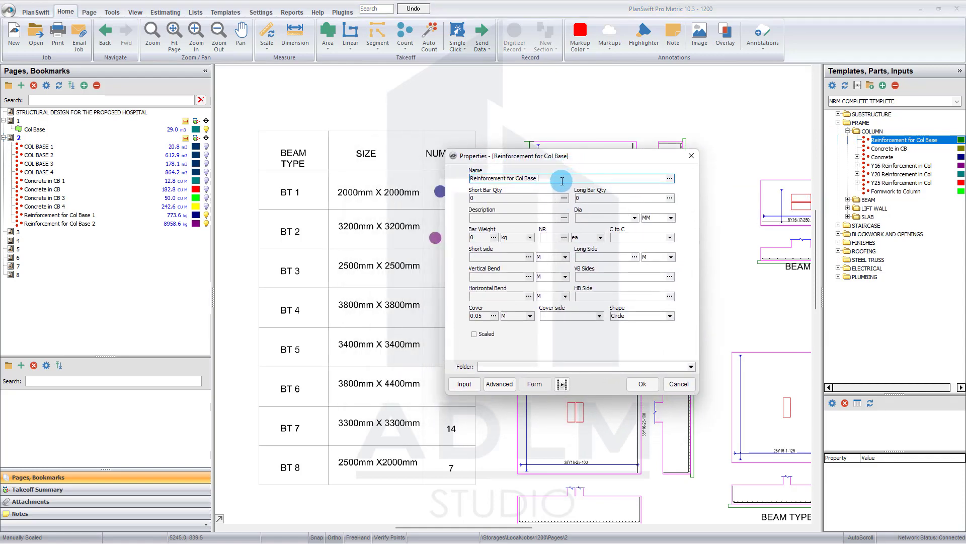
Enter 3 as the description of the column base 3 reinforcement and set its bar diameter to 16 mm
click(516, 217)
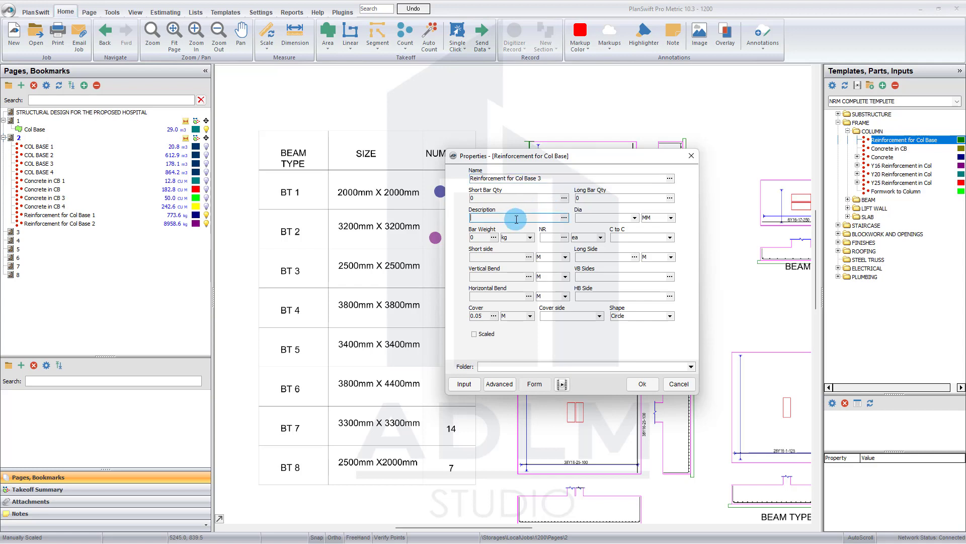
text(3)
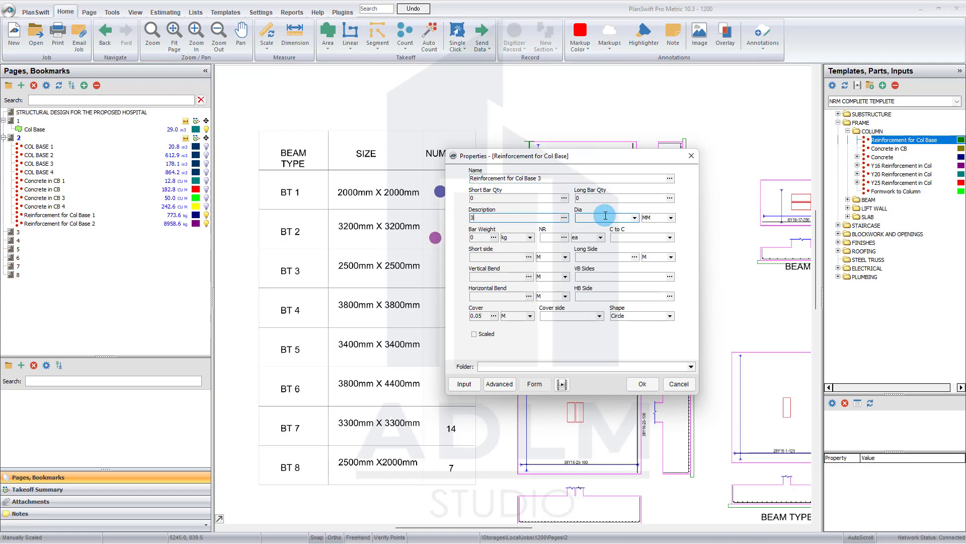
text(16)
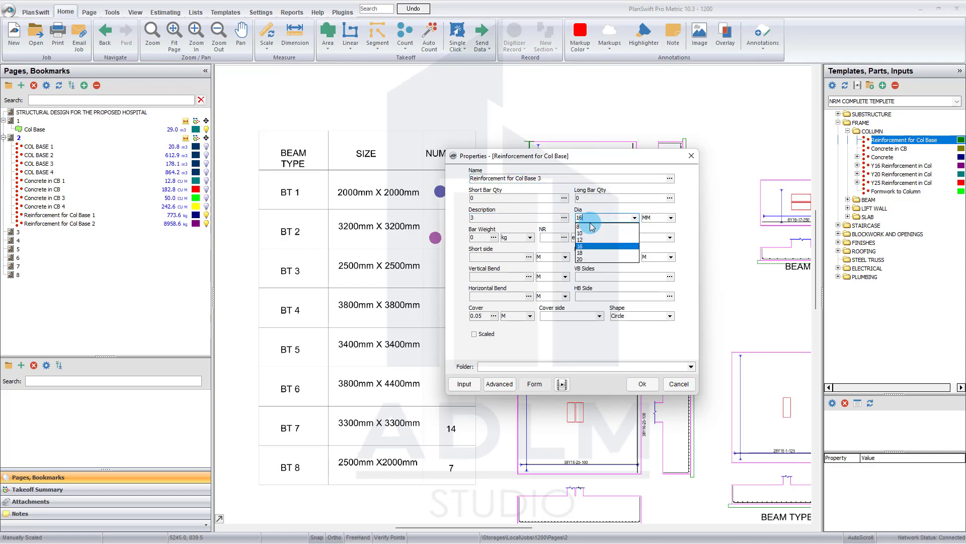
click(503, 255)
Set the column base 3 NR to 10 and the C to C bar spacing to .125
click(556, 237)
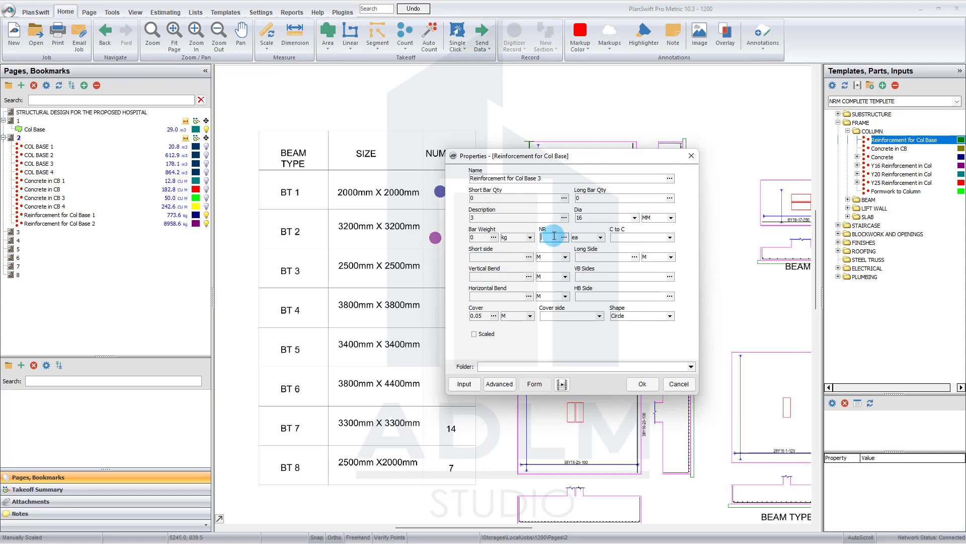
drag(501, 161, 529, 164)
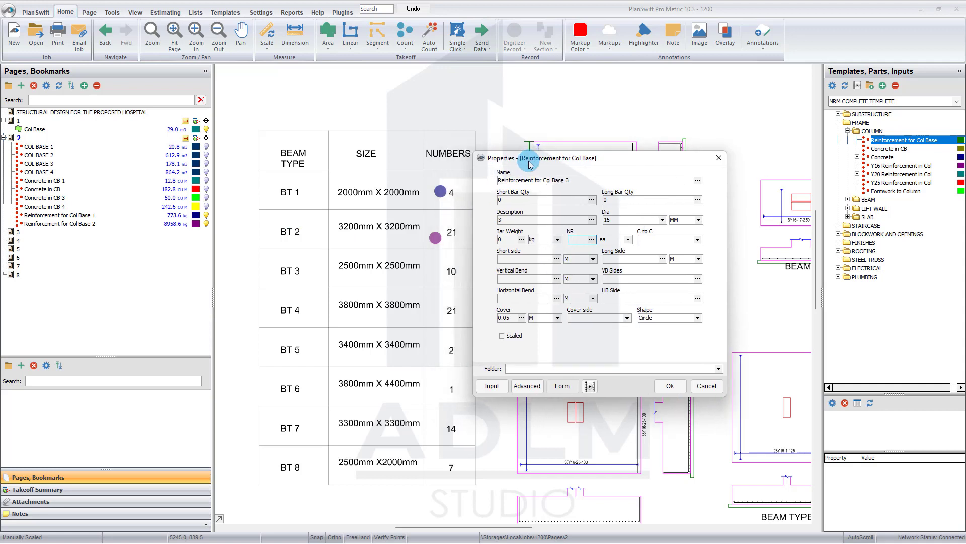
text(10)
click(675, 257)
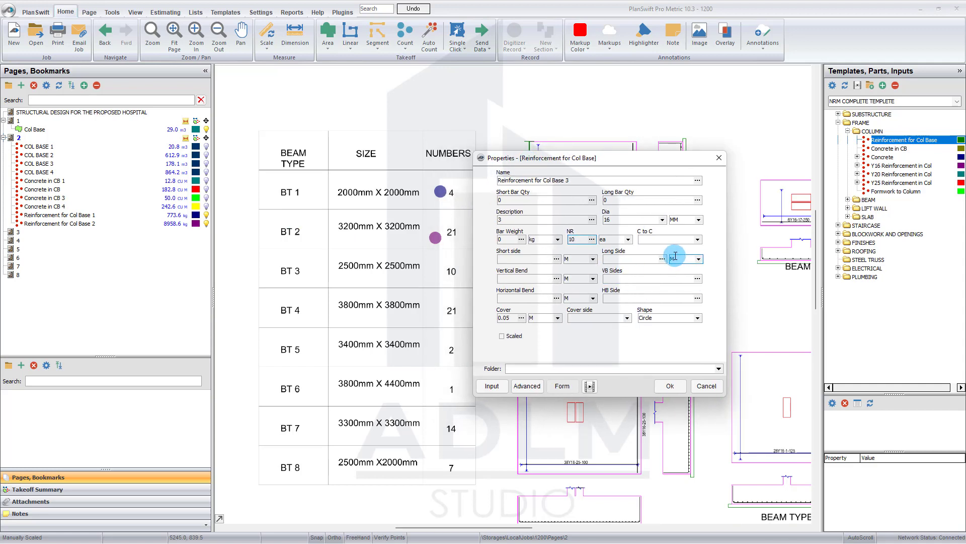
click(660, 259)
click(658, 239)
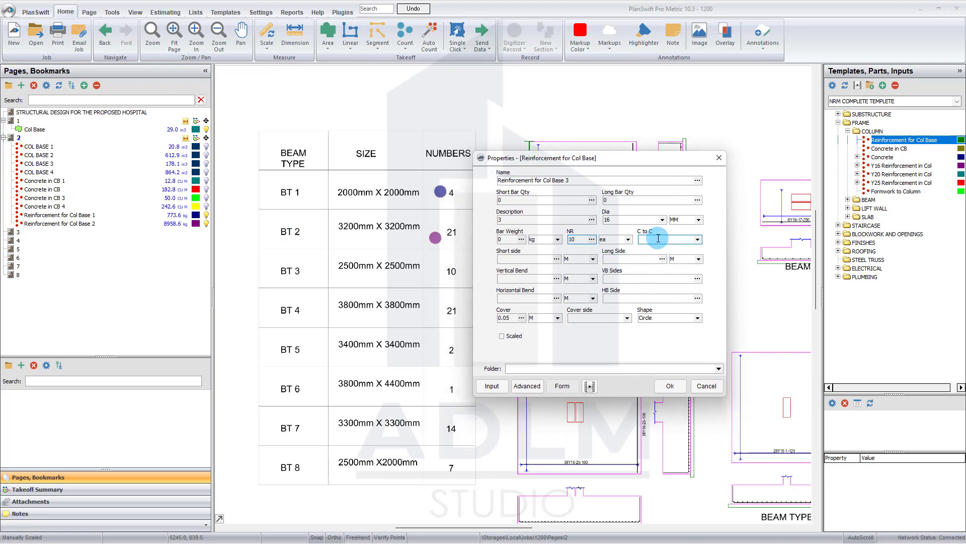
text(.125)
Set the short and long sides of column base 3 to 2.5 m and the vertical bend to .8+.15 m with 2 VB sides
click(508, 257)
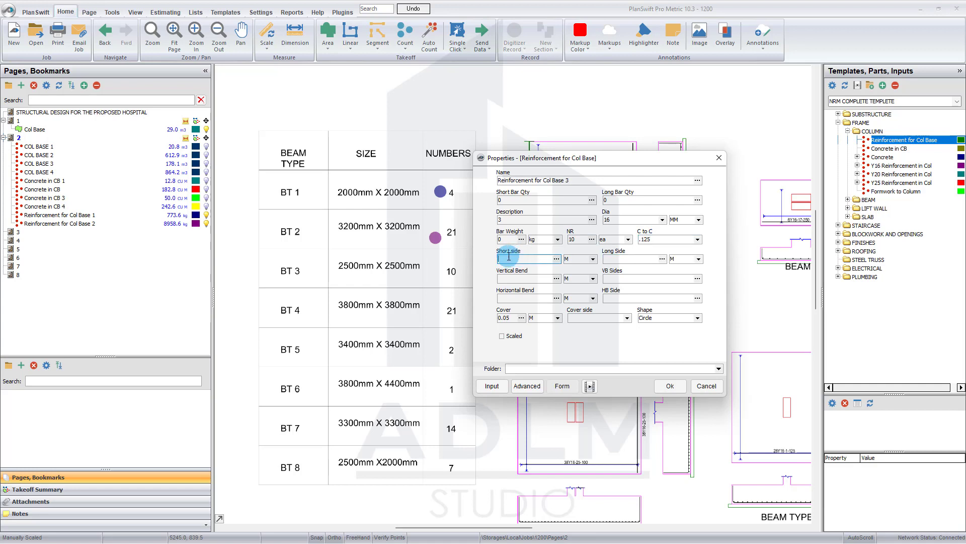
text(5)
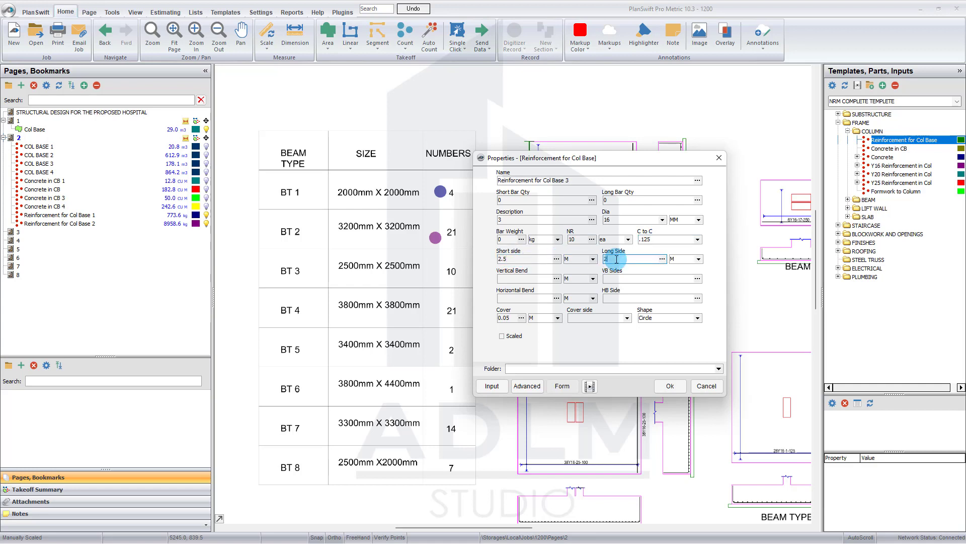
click(515, 279)
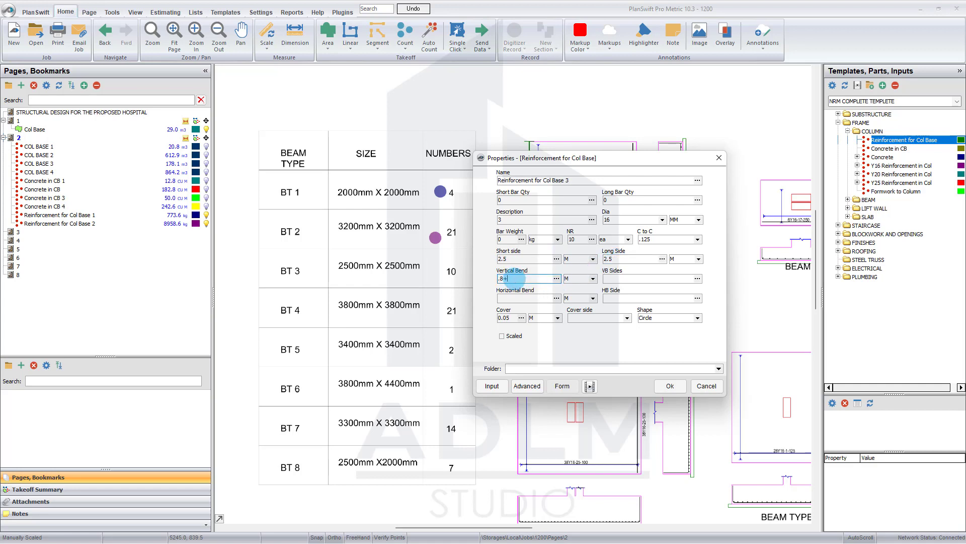
text(.8+.15)
click(633, 277)
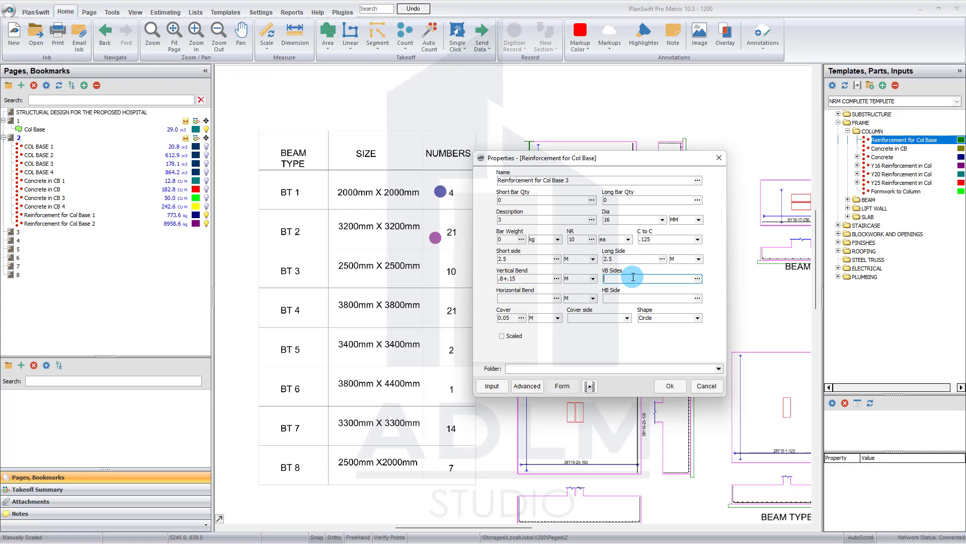
Set the column base 3 horizontal bend to .8+.15 m, complete the HB side, and place one reinforcement count beside the BT 3 number
click(532, 297)
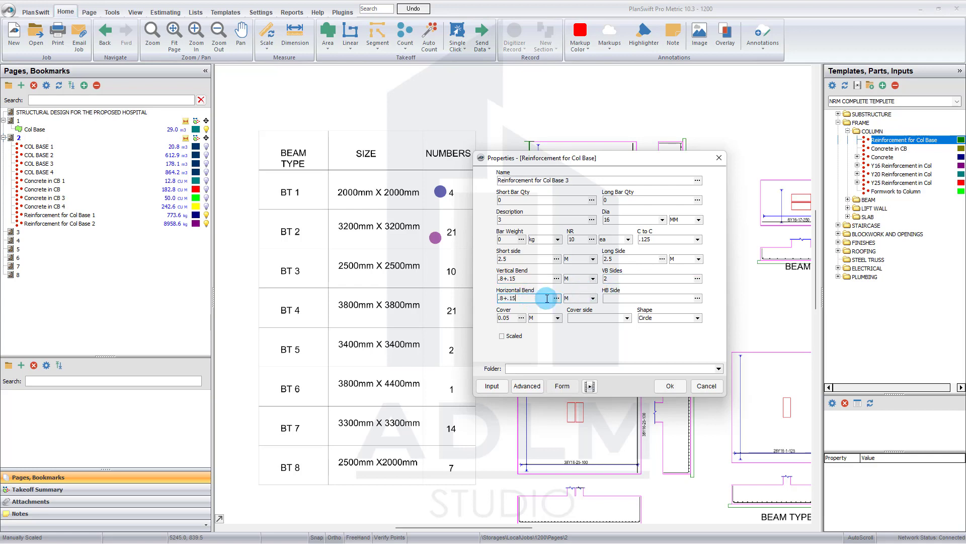
click(606, 301)
key(Return)
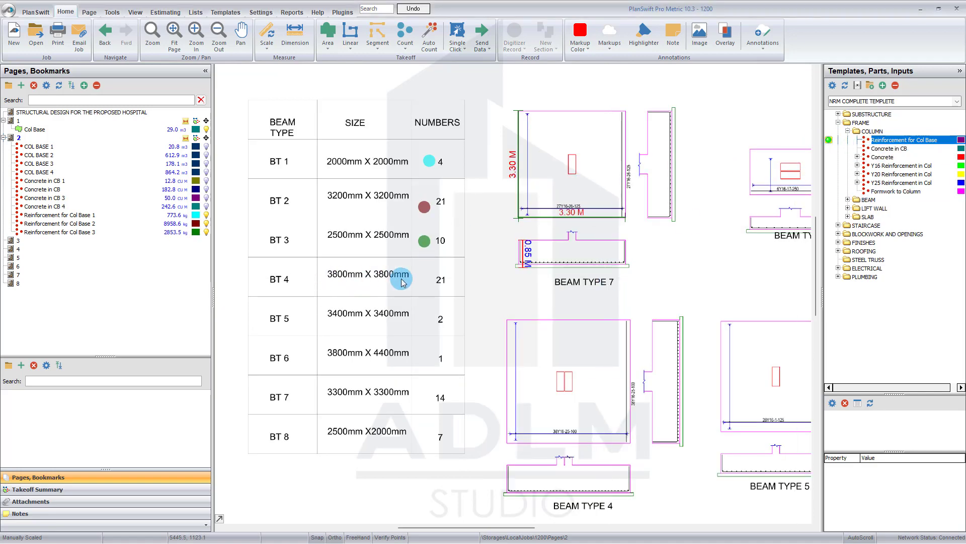
Start another Reinforcement for Col Base takeoff from the COLUMN folder and name it "Reinforcement for Col Base 4"
double_click(904, 140)
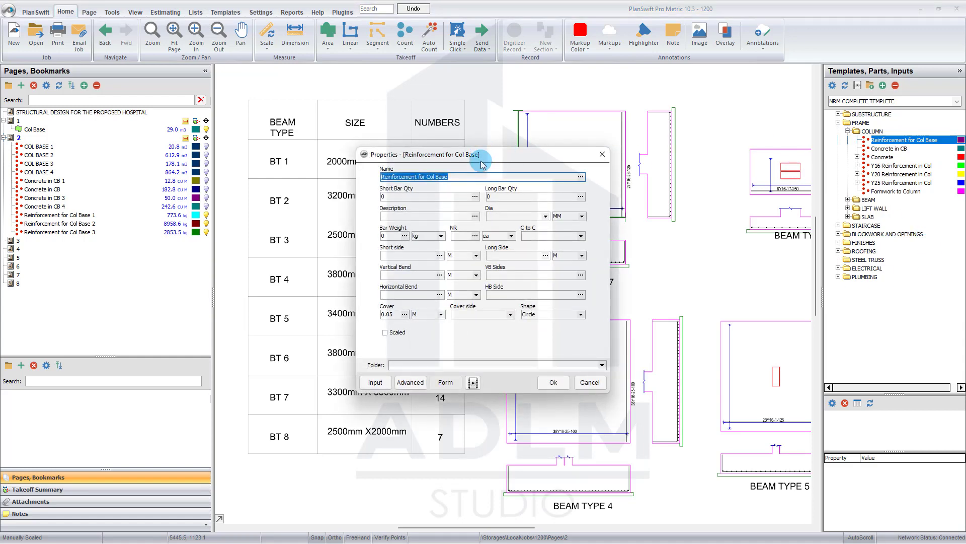
drag(482, 163, 605, 182)
click(598, 196)
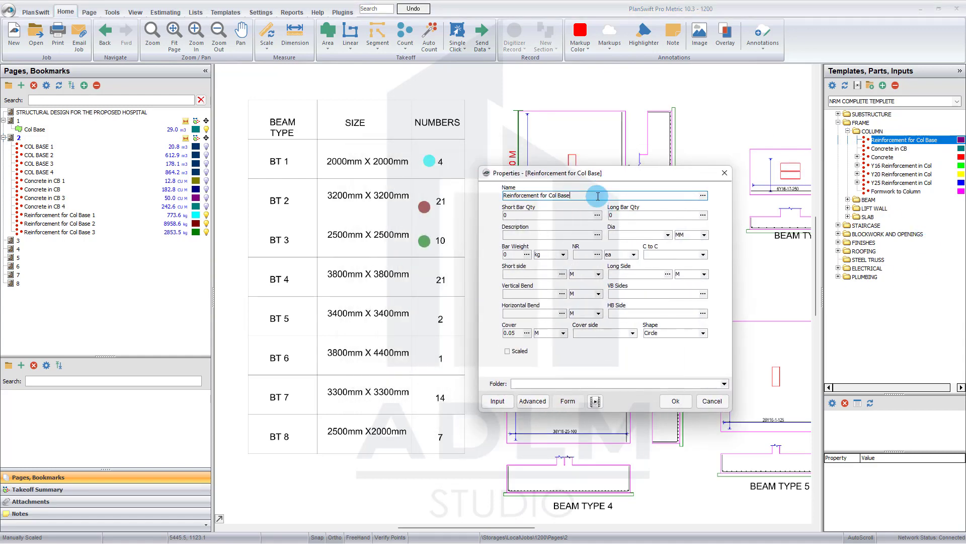
text(4)
click(592, 236)
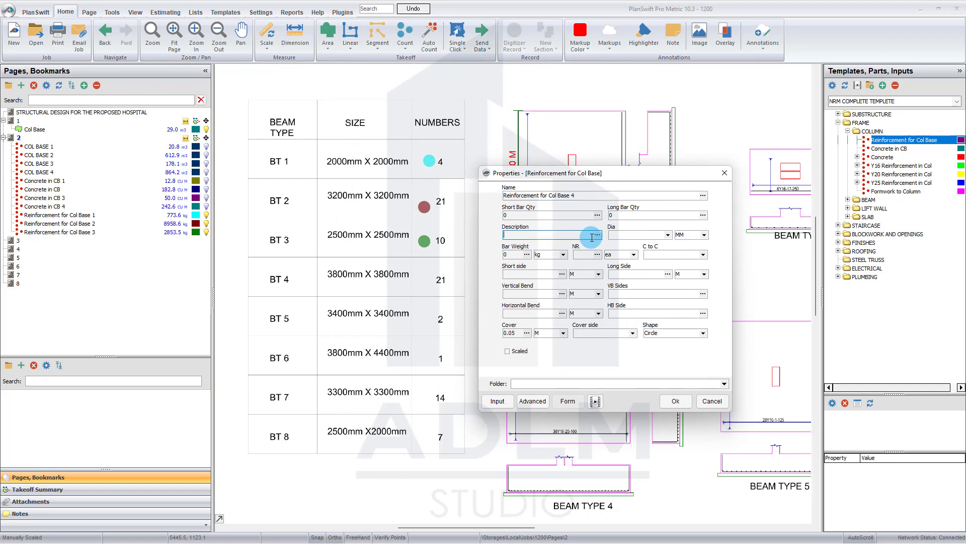
Set the column base 4 description to 4, the bar diameter to 16 mm and the NR to 21
text(4)
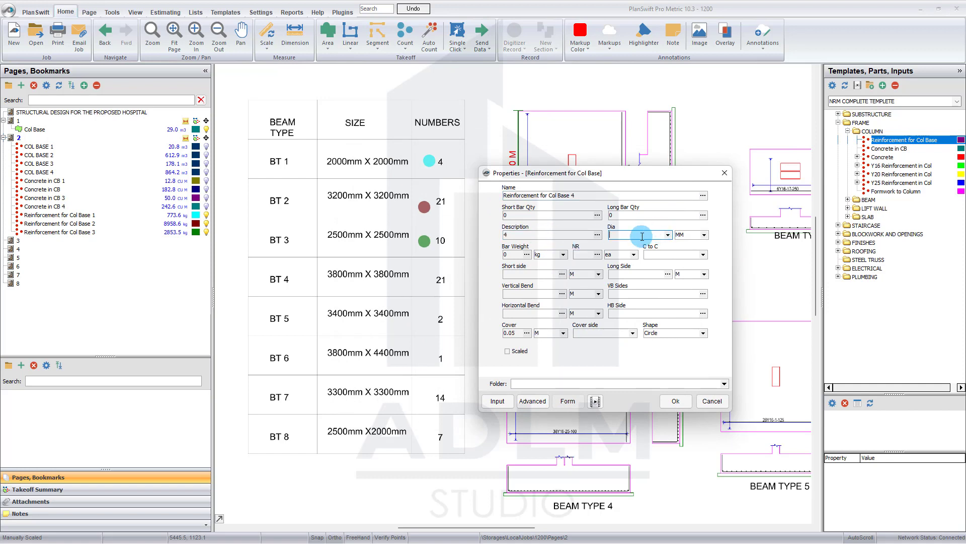
text(16)
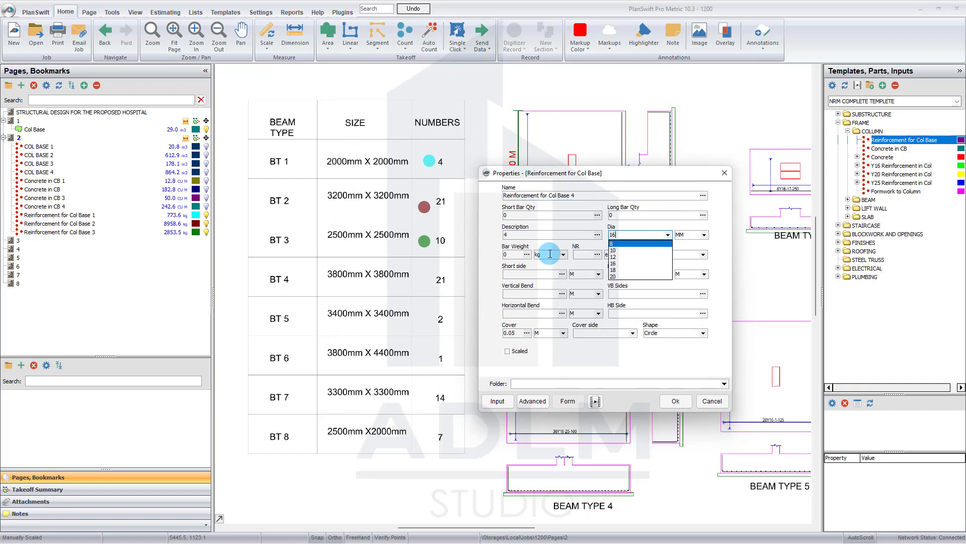
click(581, 254)
text(2)
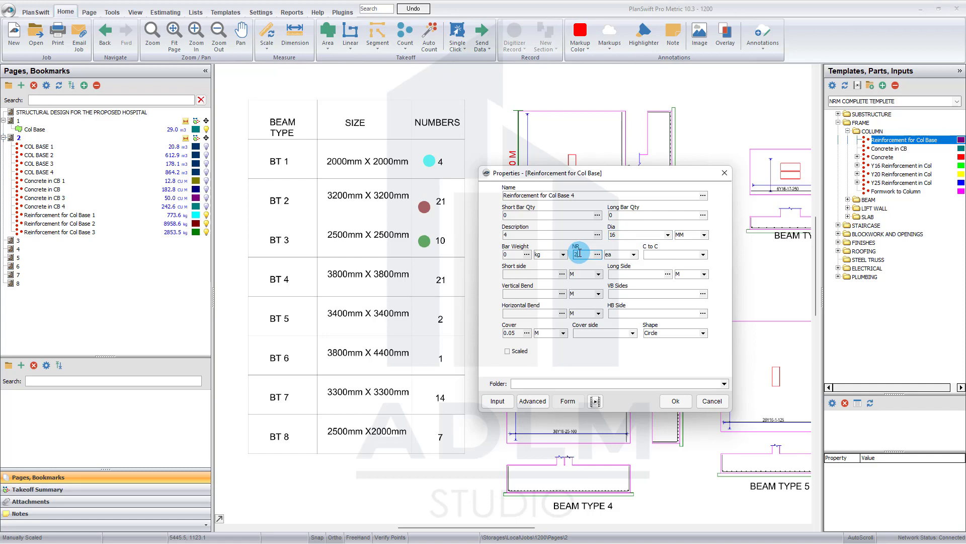
text(1)
Set the column base 4 C to C bar spacing to 0.125 and its short side to 3.8 m
click(663, 260)
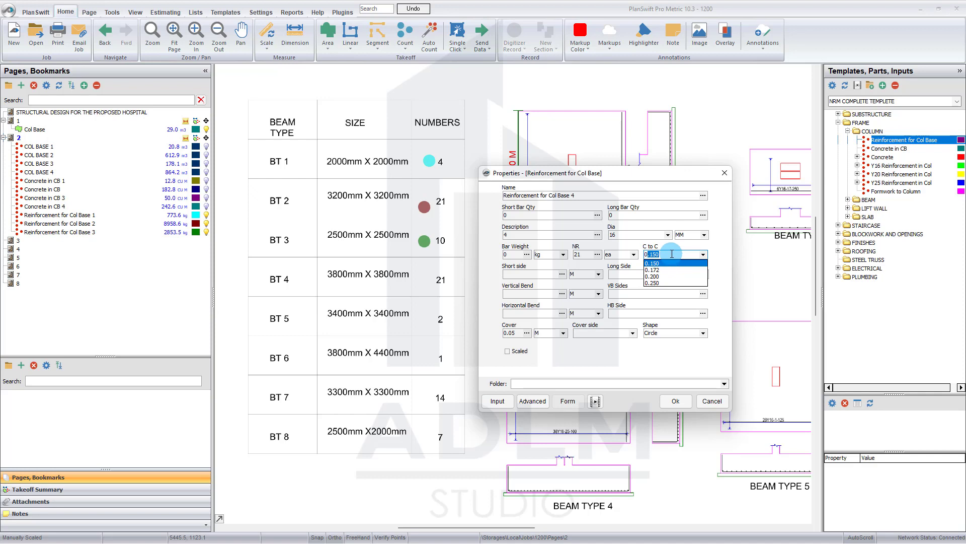
text(0.125)
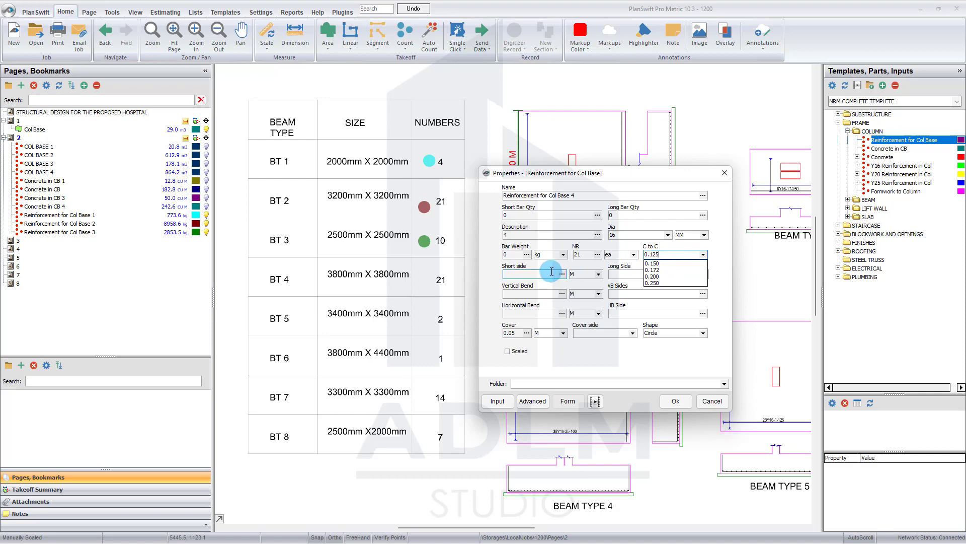
click(548, 274)
text(3.8)
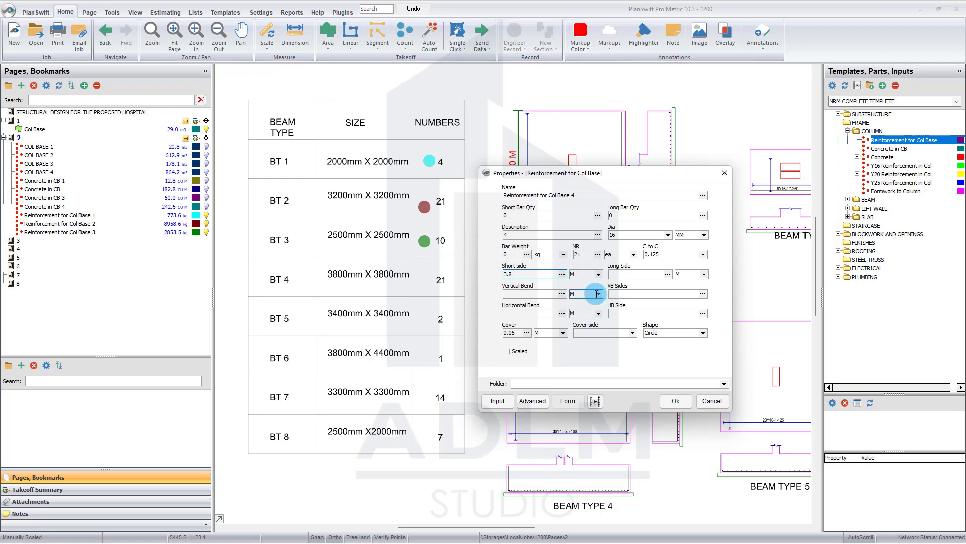
Set the Col Base 4 reinforcement's long side to 3.8 m, vertical and horizontal bends to .8+.15 m, and both bend sides to 2
click(632, 274)
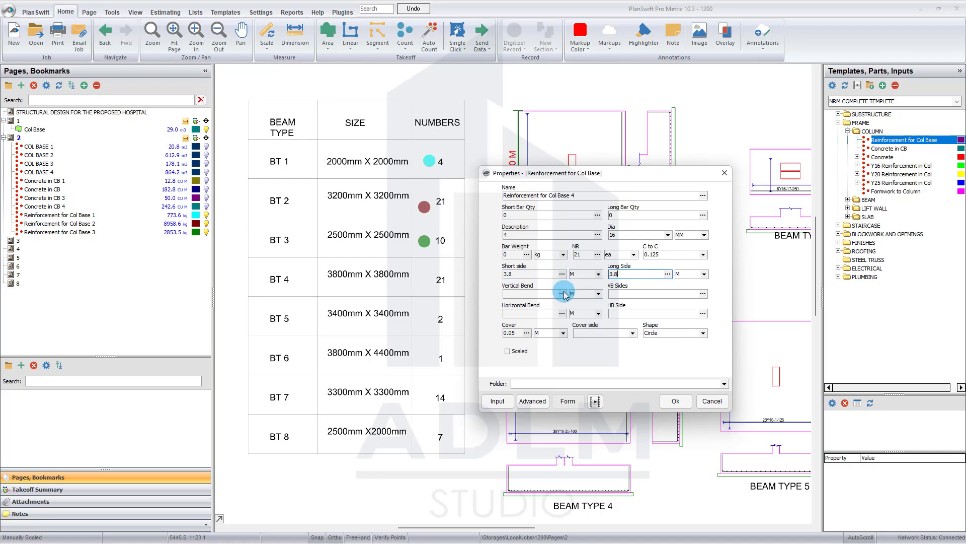
click(535, 297)
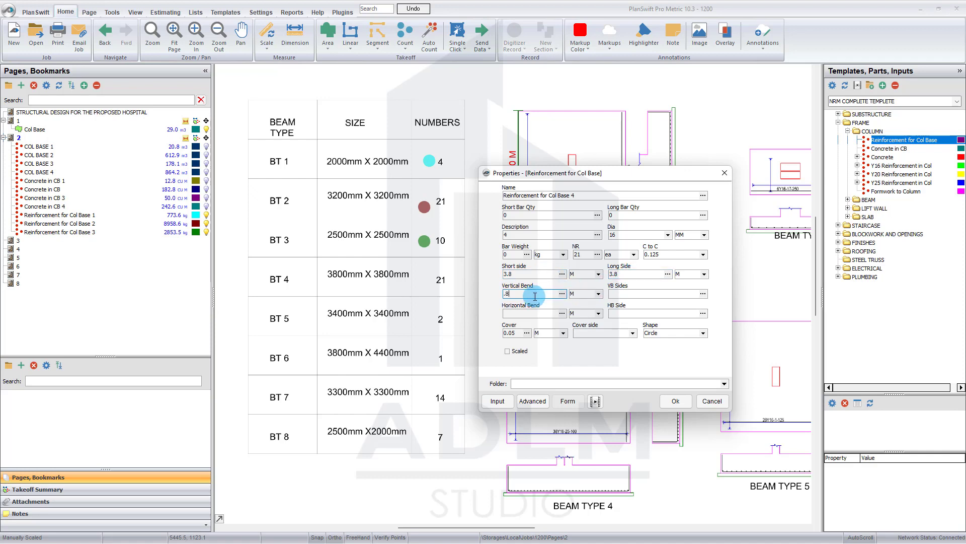
text(.8+.15)
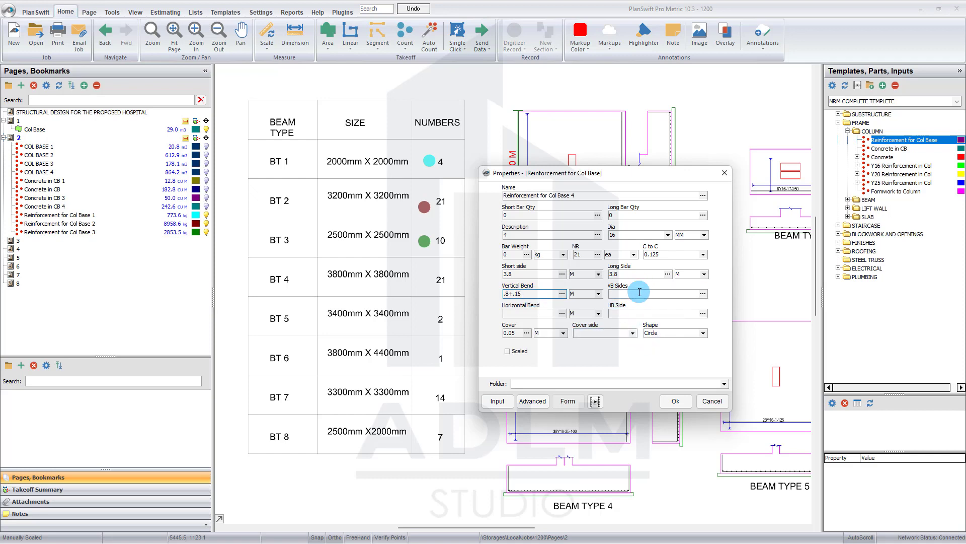
text(2)
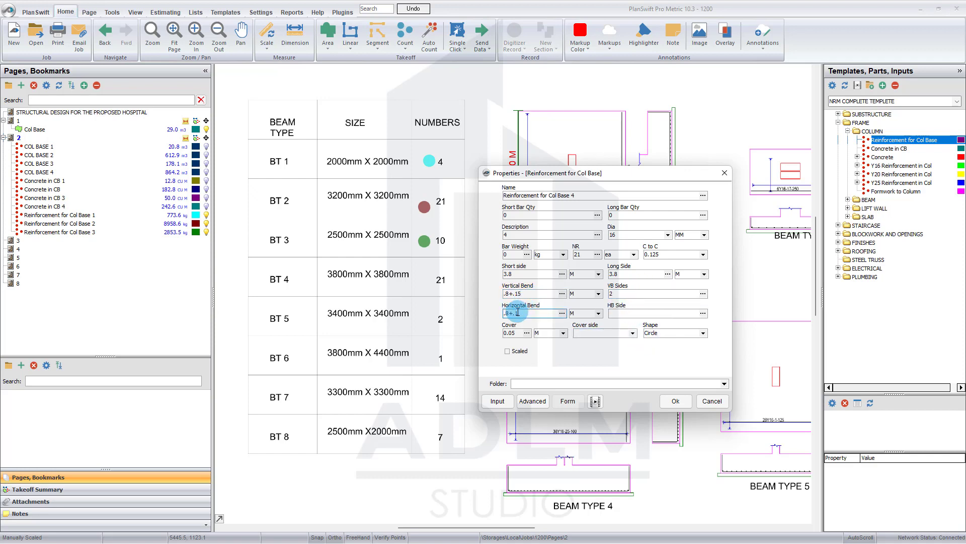
text(2)
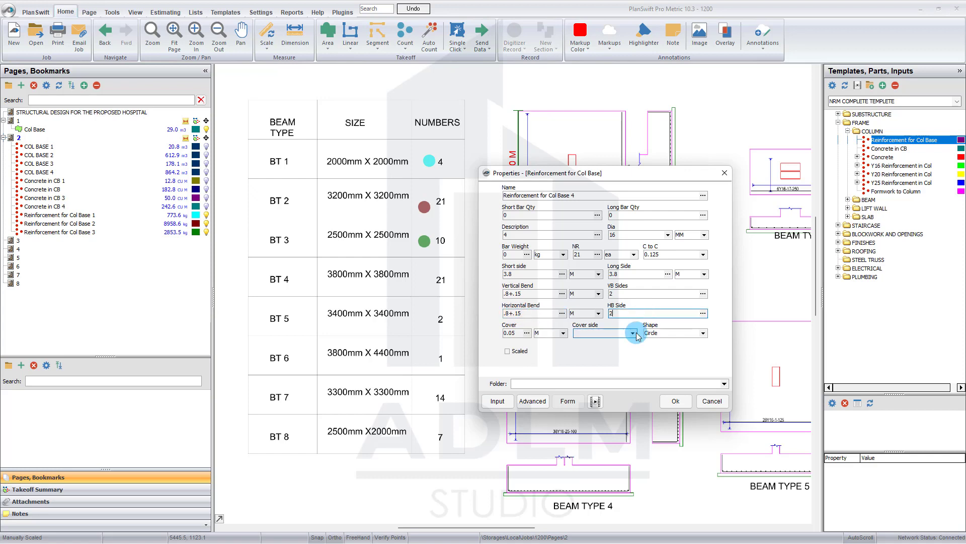
Set the cover side to 2, accept the properties, and place one Reinforcement for Col Base 4 marker on the BT 4 row, ending the count
click(632, 335)
click(627, 352)
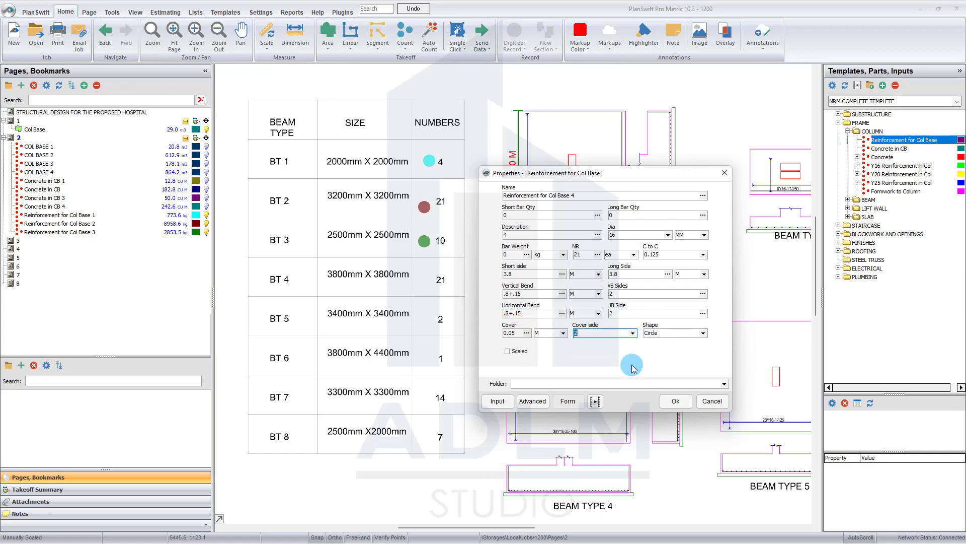
click(673, 405)
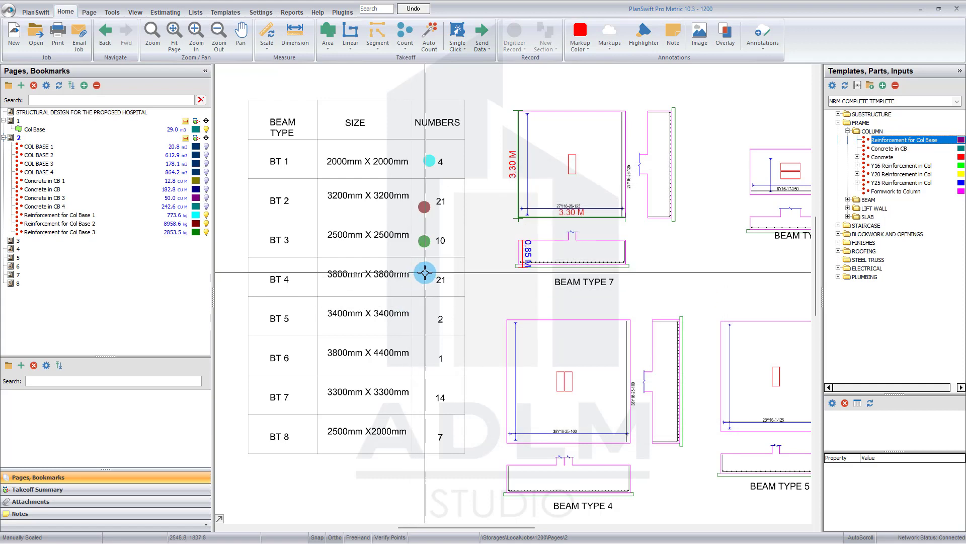
click(509, 274)
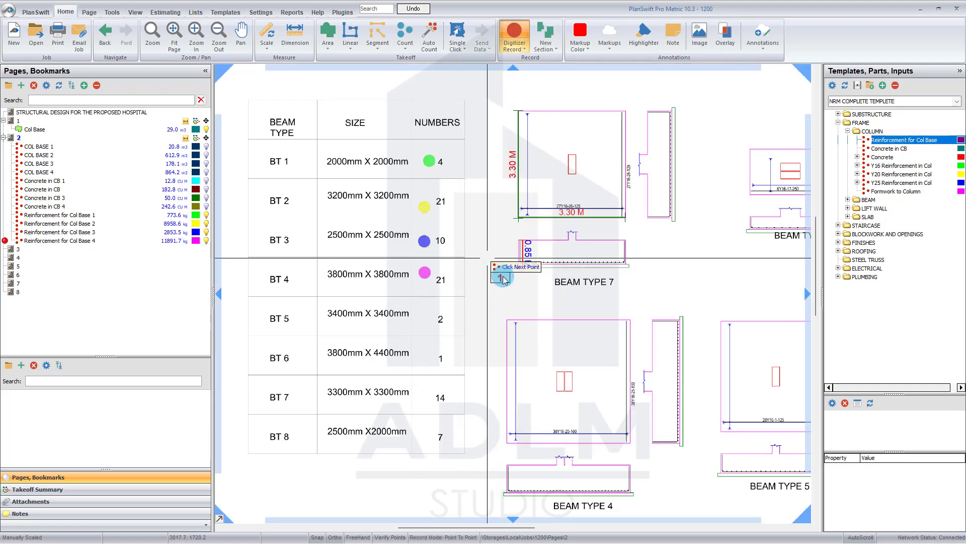
right_click(501, 279)
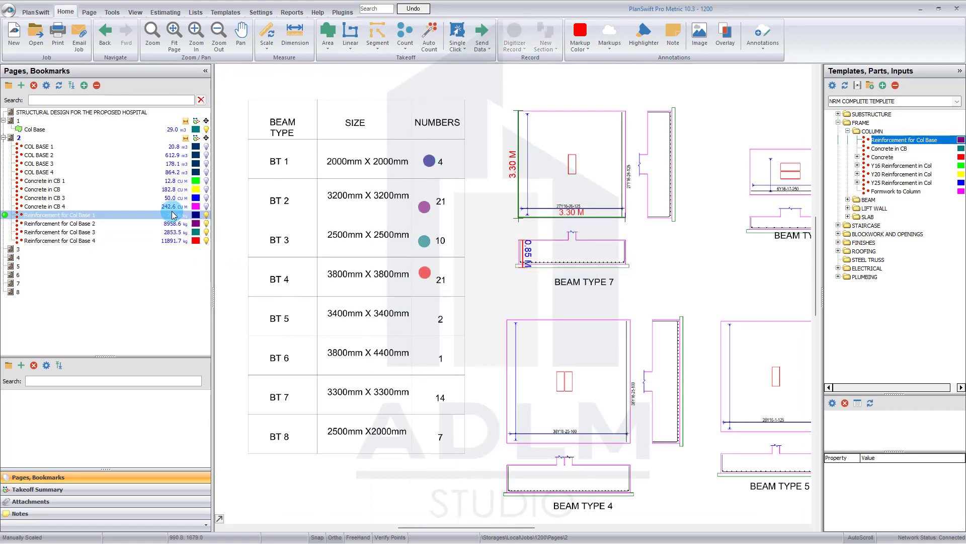
Review the column base reinforcement takeoffs, including the bar quantities and dimensions in the properties of Reinforcement for Col Base 1
click(173, 231)
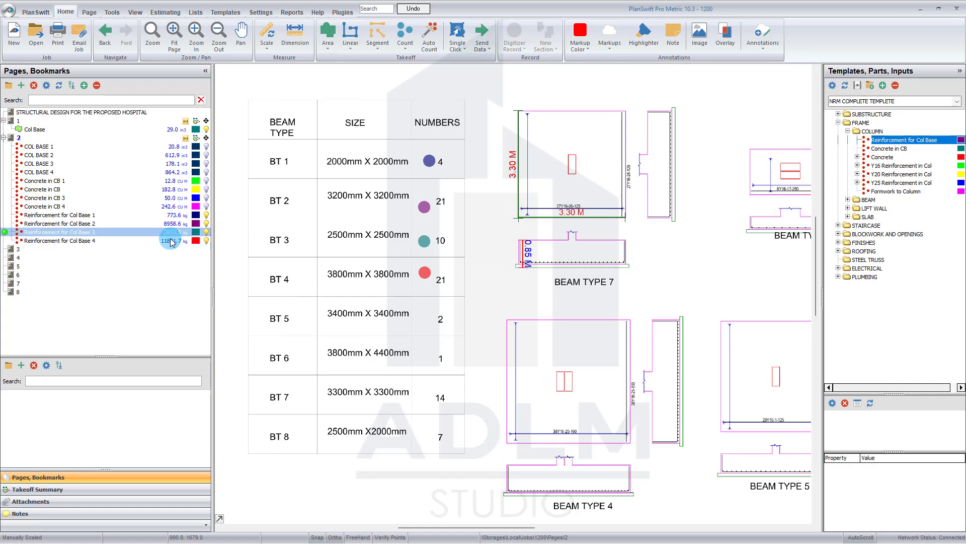
click(173, 241)
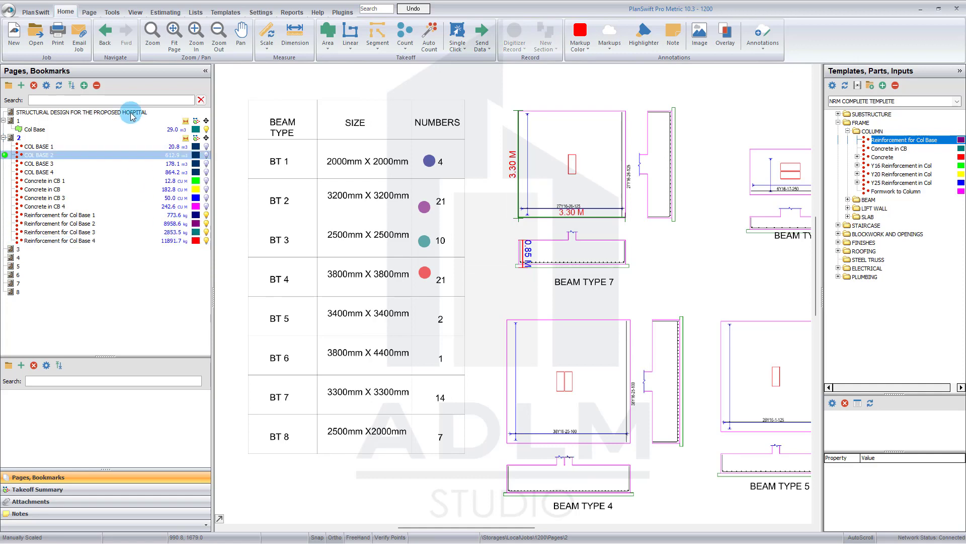
click(126, 234)
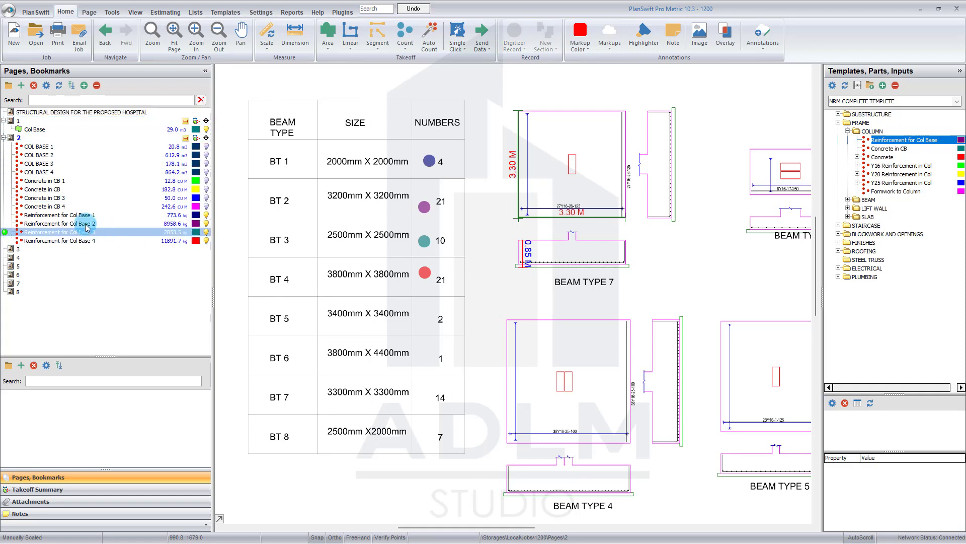
click(46, 217)
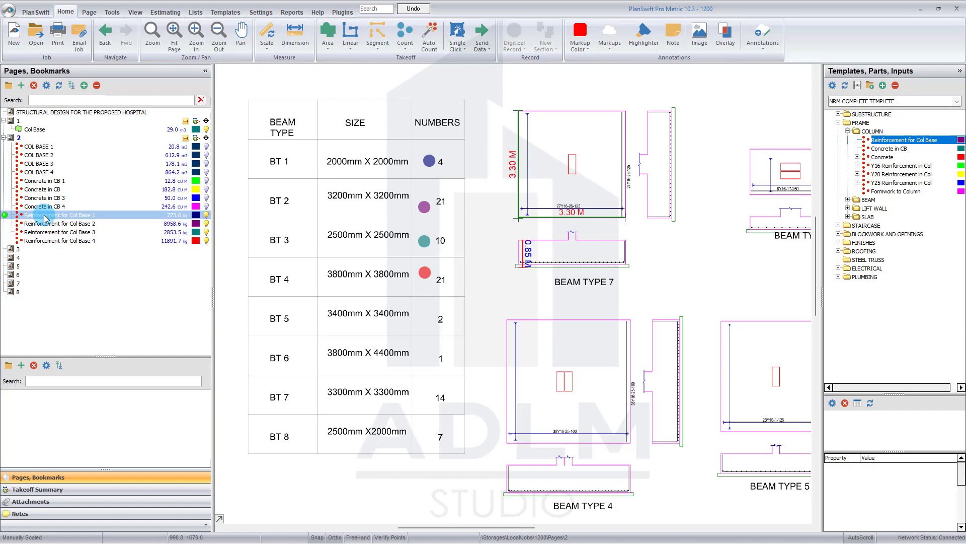
double_click(78, 216)
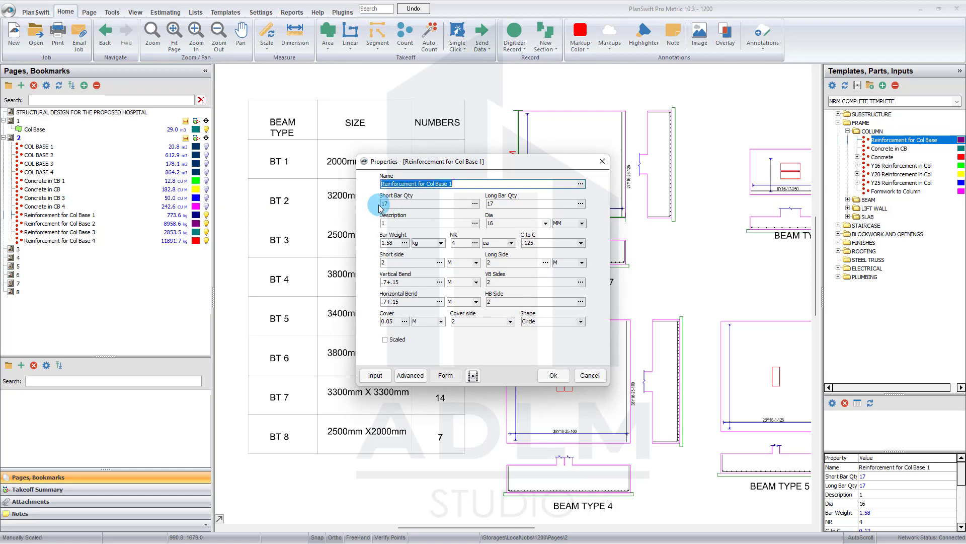
click(497, 203)
click(459, 185)
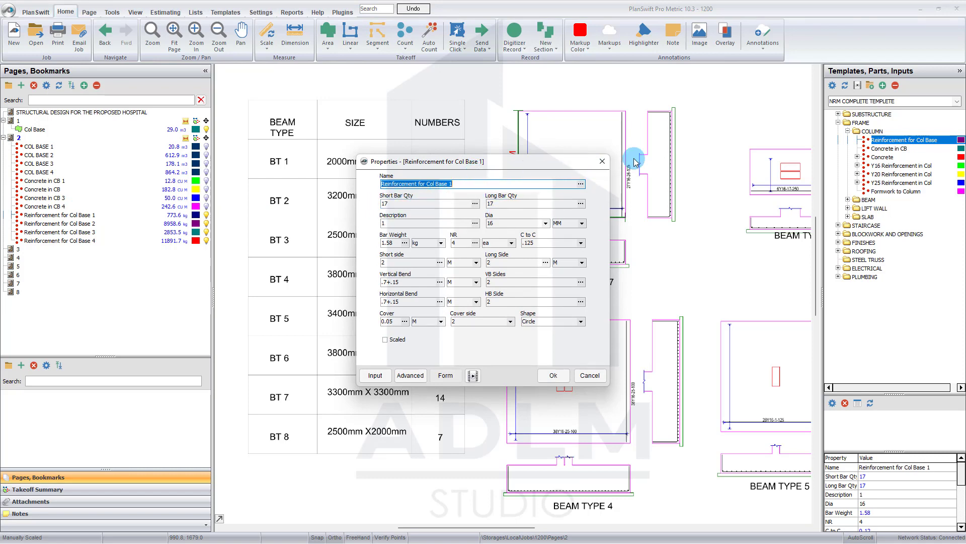
click(603, 162)
Examine the bar callouts in both directions on the Beam Type 1 detail, comparing them with the surrounding base details
scroll(639, 359, down, 4)
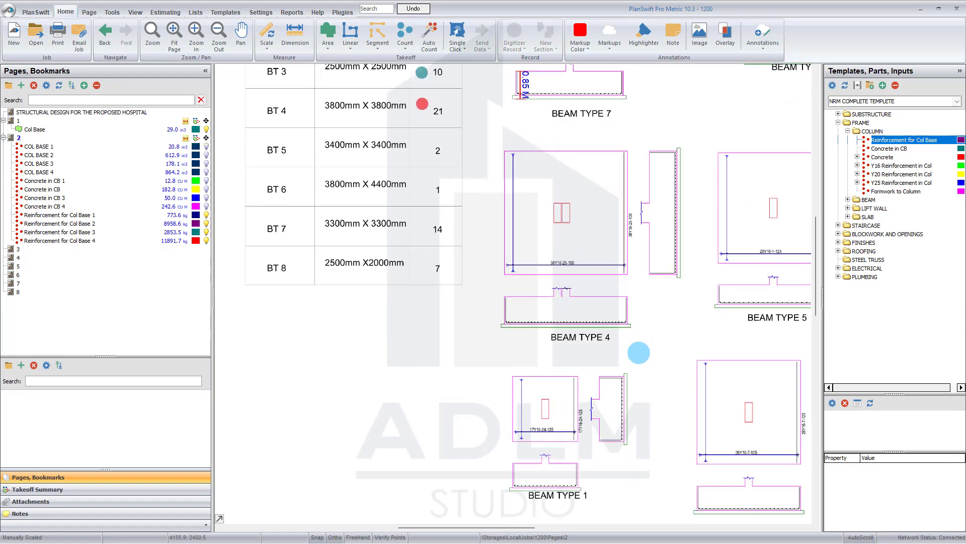
scroll(538, 417, up, 3)
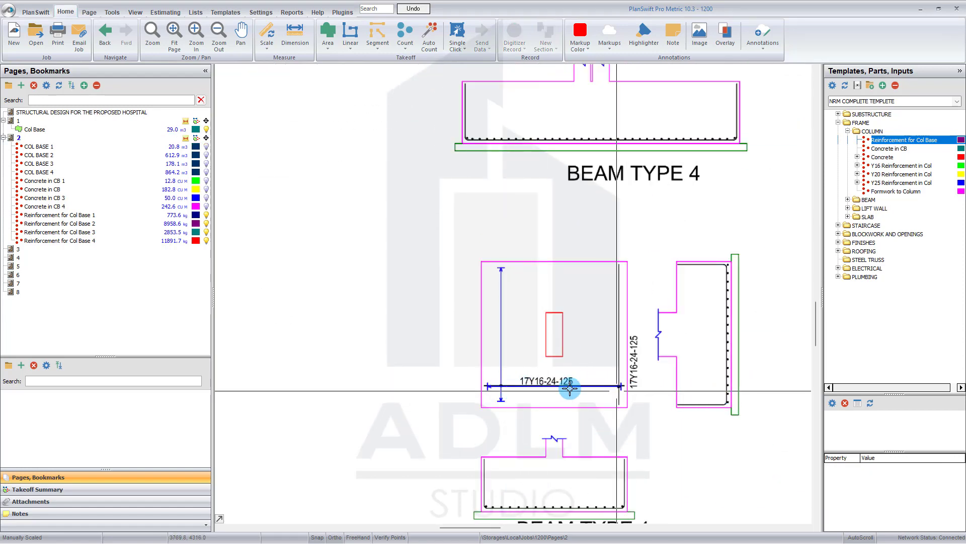
scroll(526, 391, up, 3)
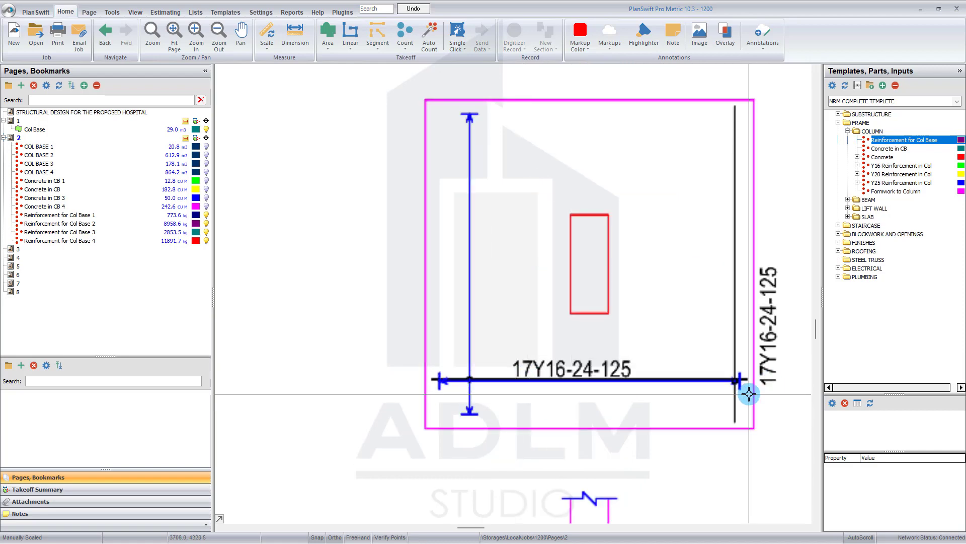
scroll(745, 390, down, 3)
scroll(733, 306, down, 3)
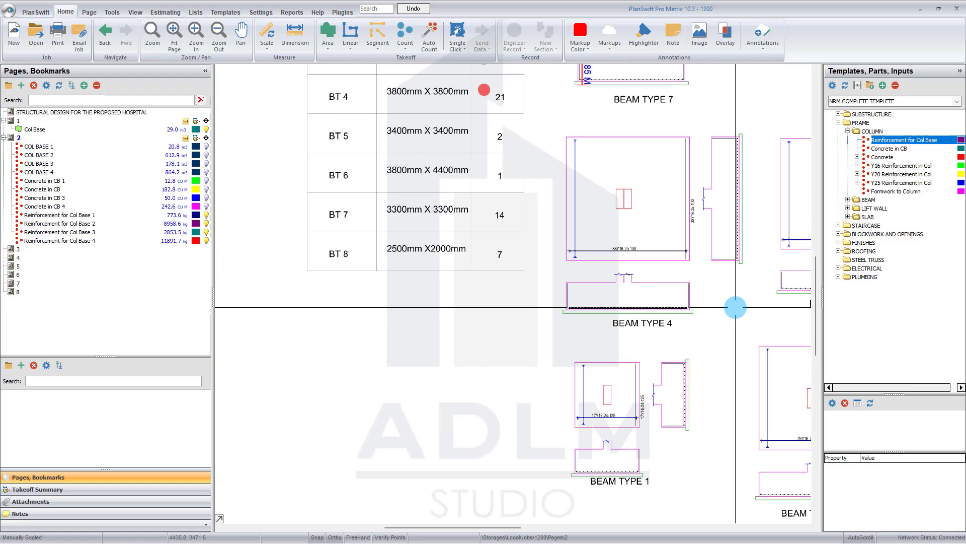
scroll(735, 307, down, 2)
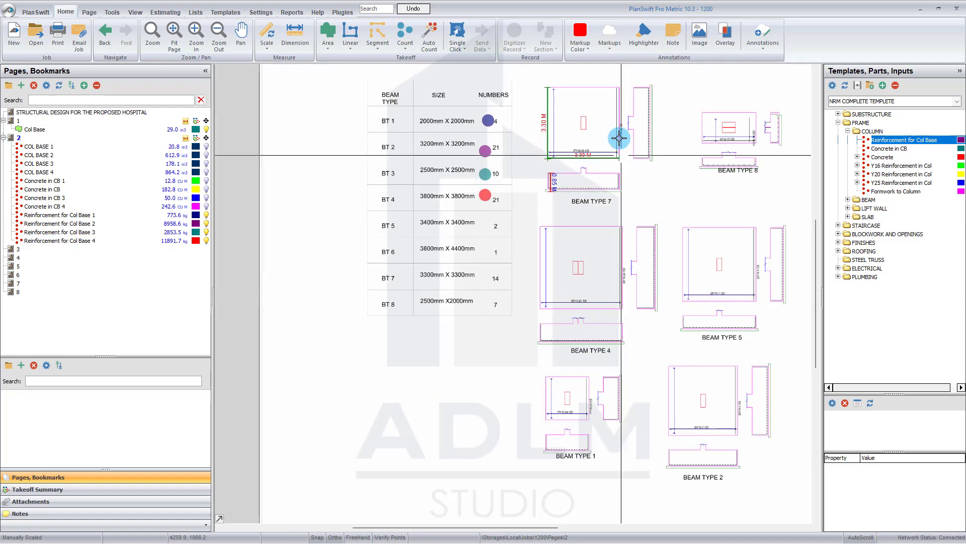
Open the page 3 floor layout briefly, and switch to the column details on page 4
click(133, 163)
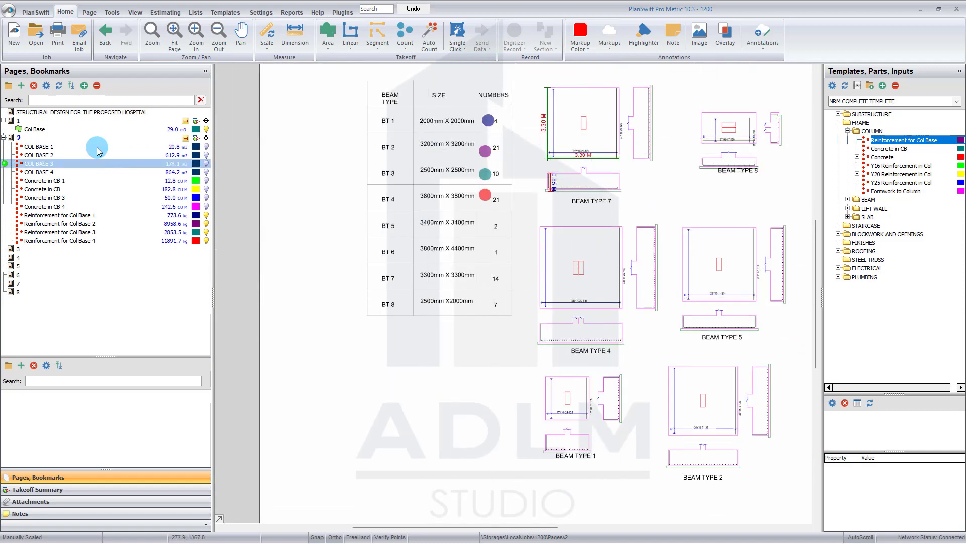
click(99, 151)
click(92, 243)
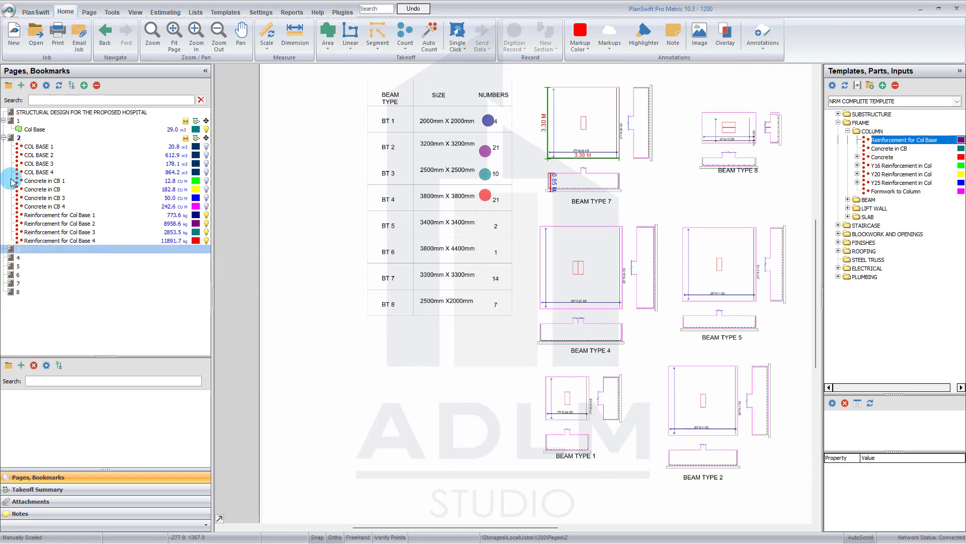
click(27, 257)
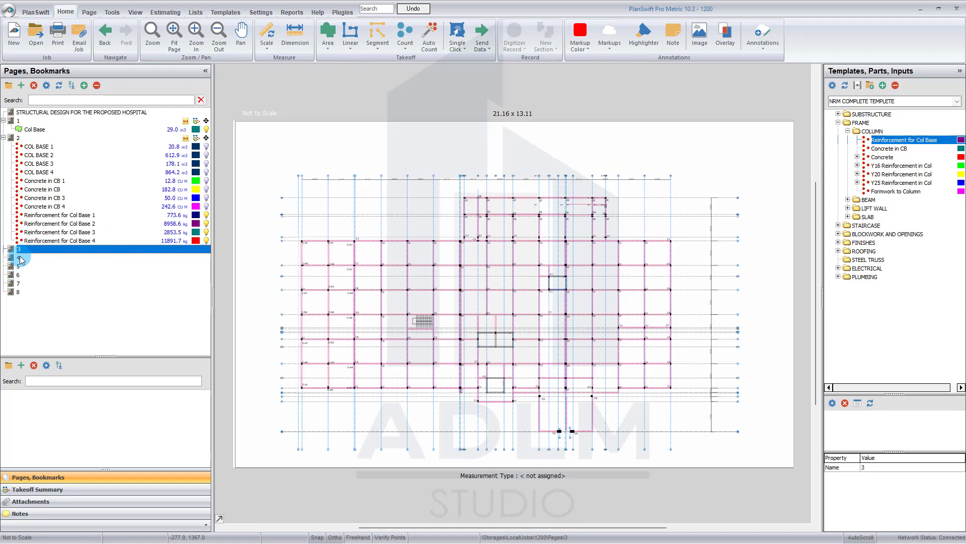
click(19, 257)
Examine the column elevations on page 4 from Column C-A1 across to C-A3 for storey heights, main bars and links
scroll(334, 411, up, 3)
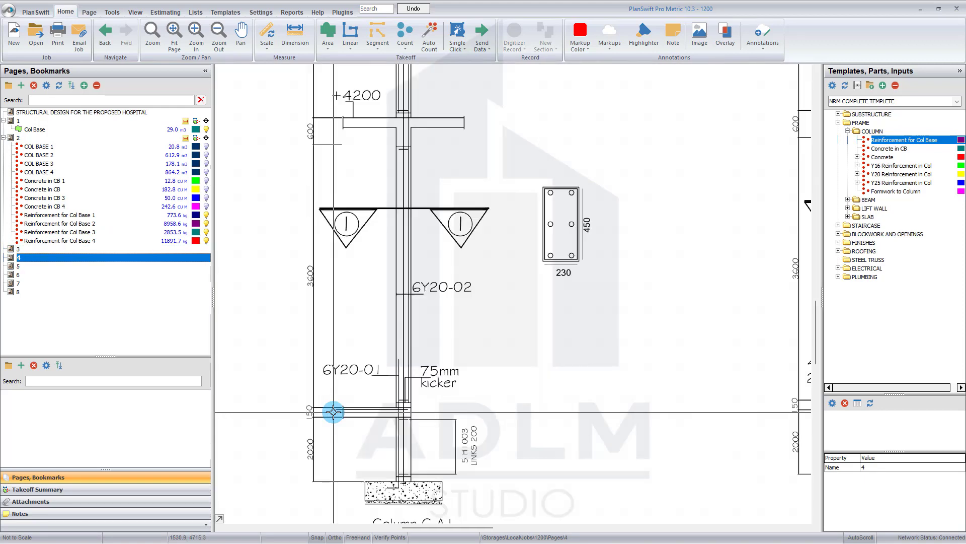
click(405, 453)
scroll(405, 453, down, 2)
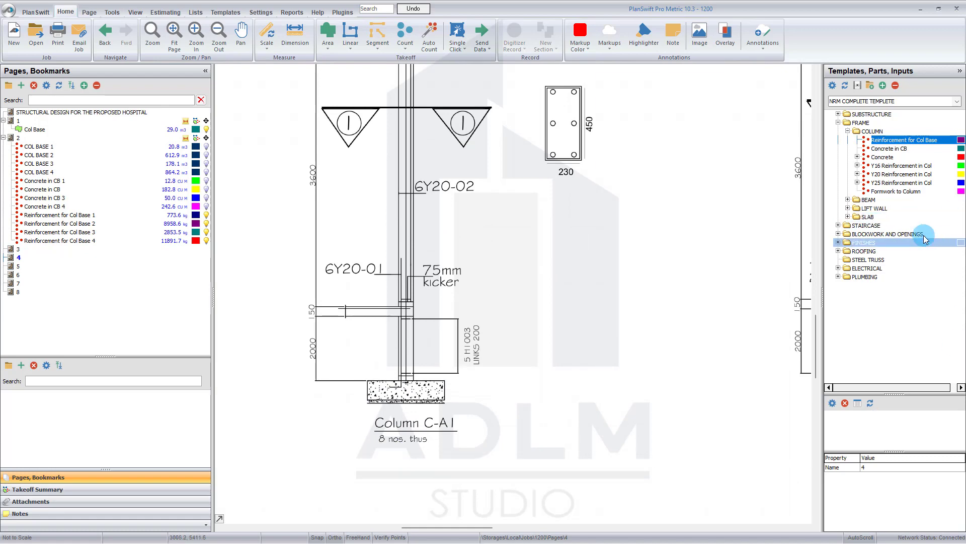
scroll(483, 345, down, 3)
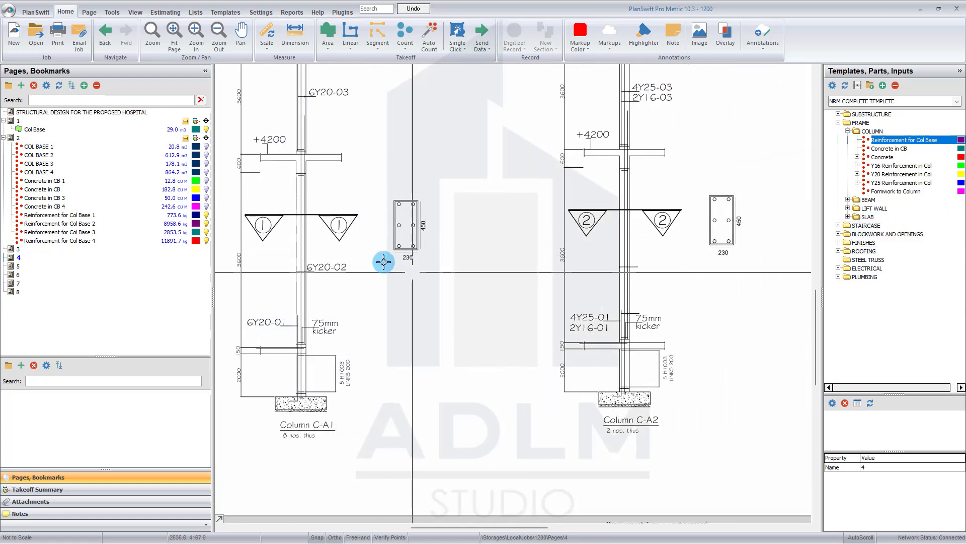
scroll(523, 340, down, 2)
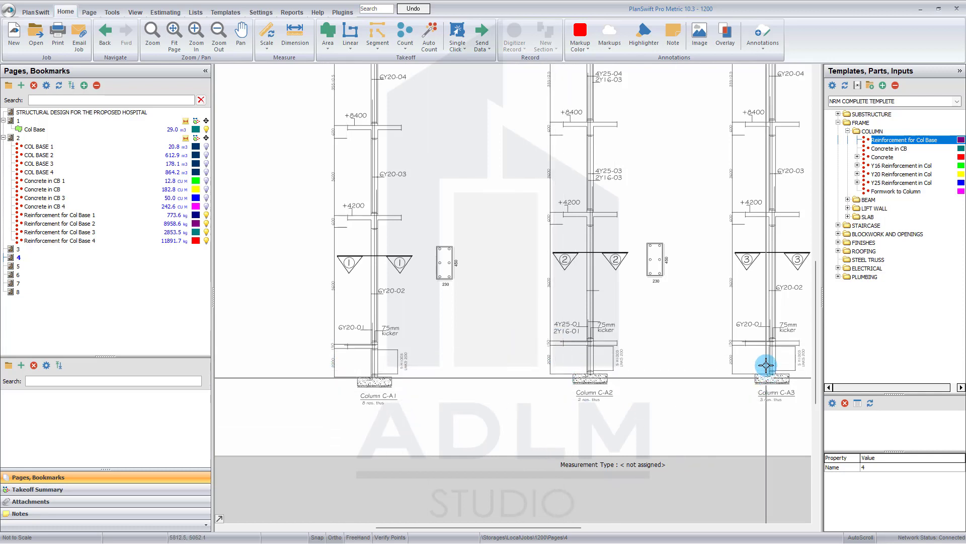
scroll(772, 390, right, 3)
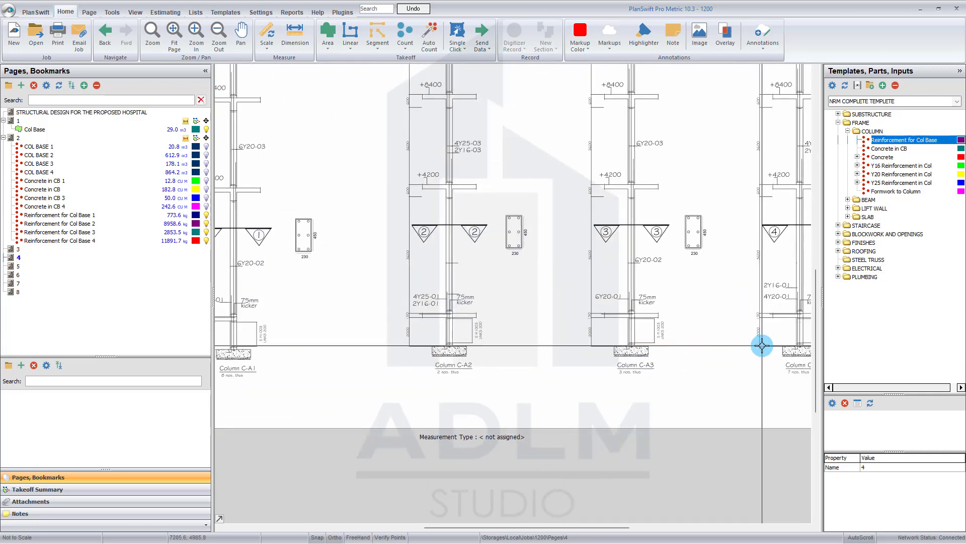
scroll(751, 355, up, 4)
scroll(752, 355, left, 5)
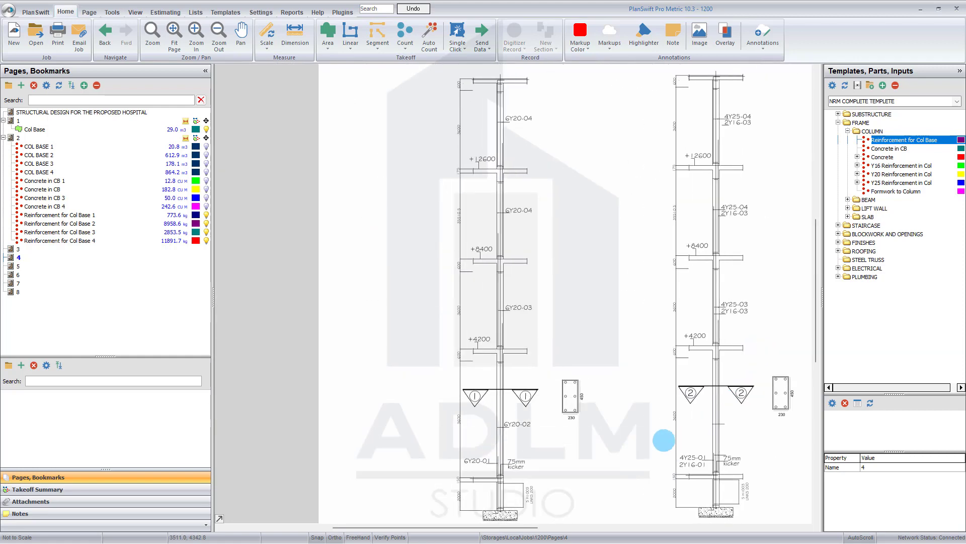
Inspect Column C-A1's cross-section, base height and number required, and compare them with those of Columns C-A2 and C-A3
scroll(635, 420, down, 3)
scroll(634, 420, left, 1)
scroll(499, 364, up, 1)
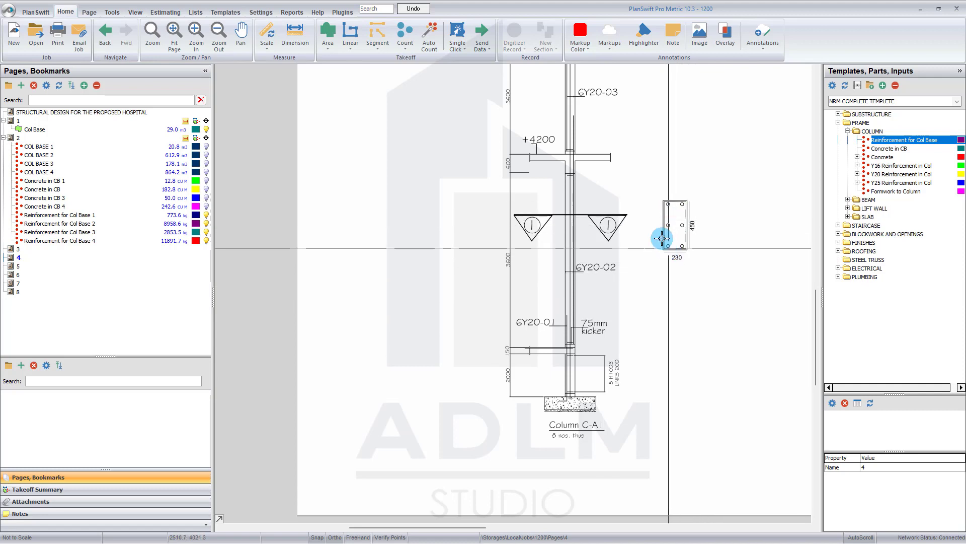
scroll(698, 306, down, 3)
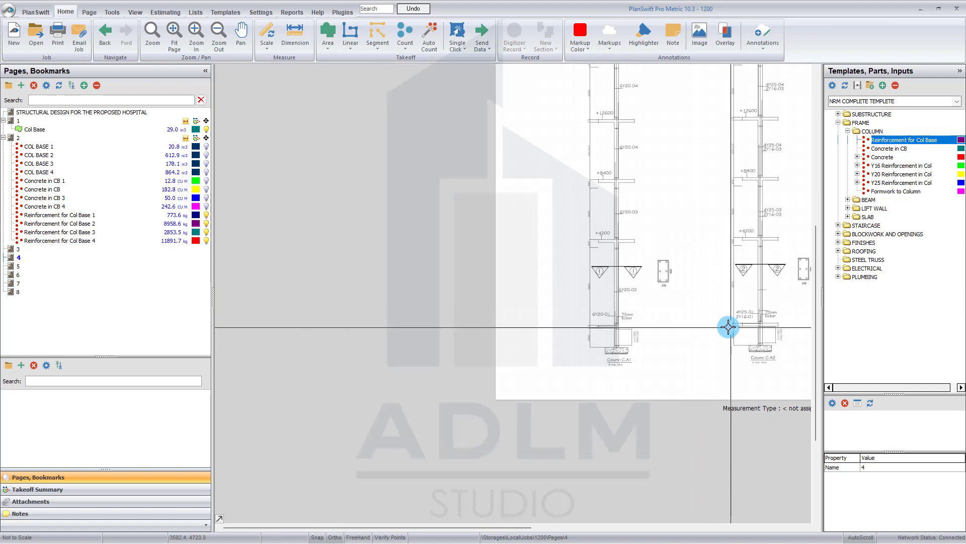
scroll(729, 323, up, 2)
scroll(685, 287, right, 8)
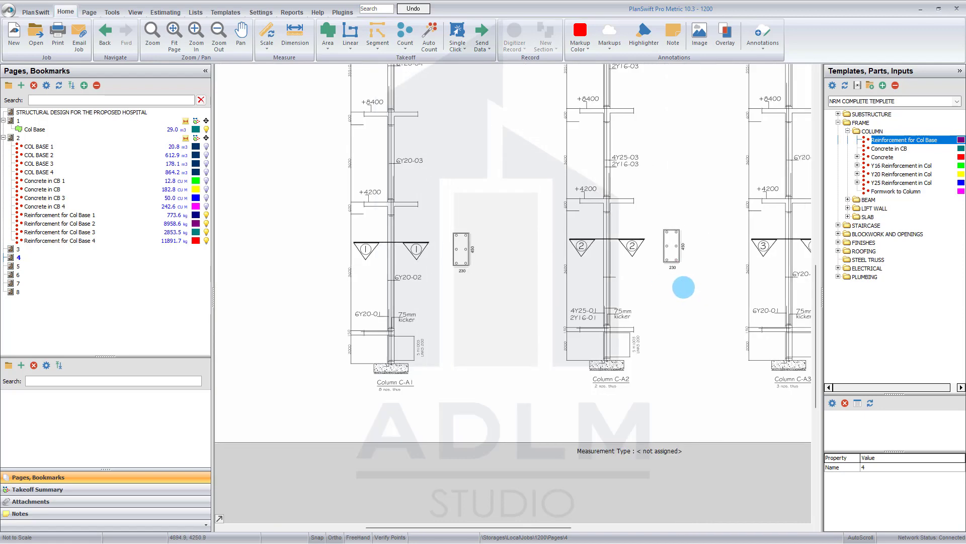
scroll(686, 284, left, 8)
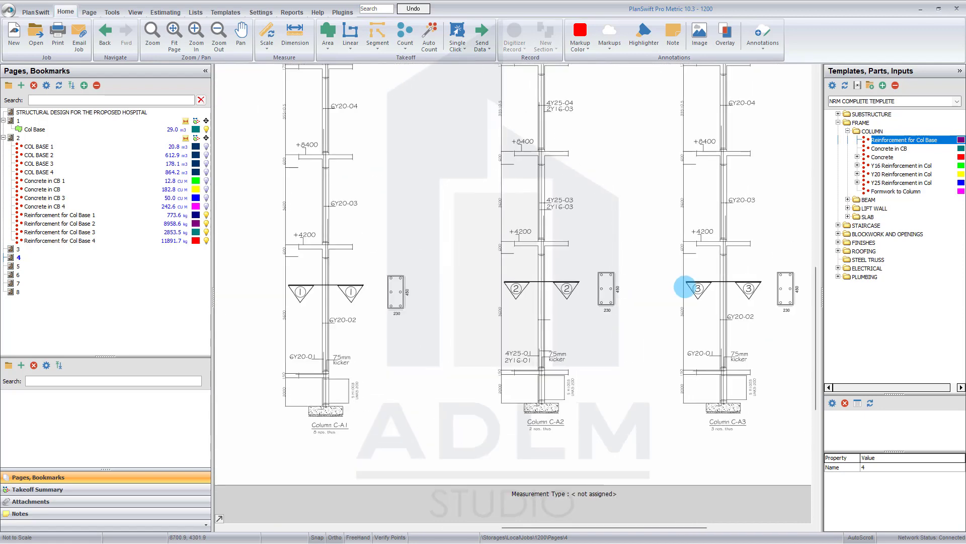
scroll(302, 322, up, 4)
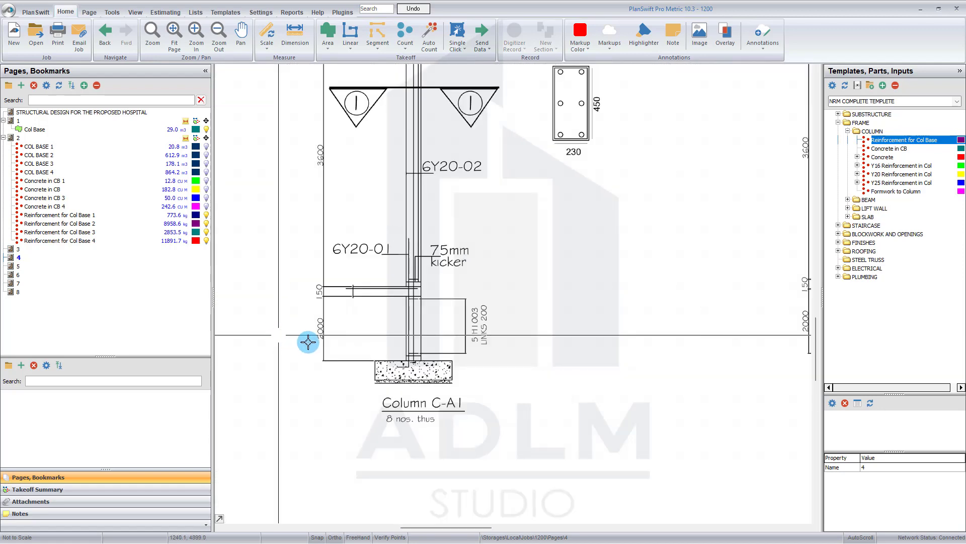
scroll(352, 343, down, 2)
drag(511, 361, 489, 356)
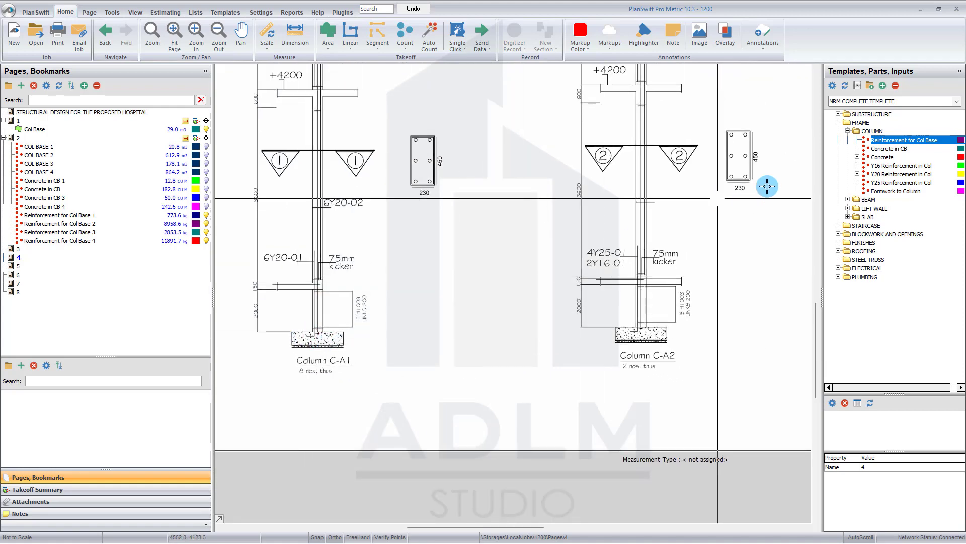
Set up a column Concrete takeoff with number 8, length 0.23 m, width 0.45 m and thickness 2 m
click(855, 157)
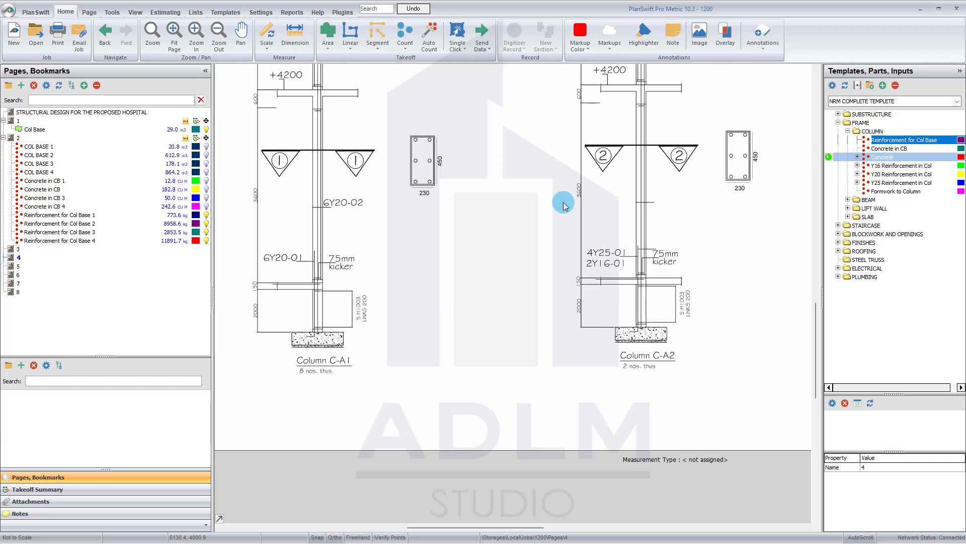
drag(564, 204, 388, 209)
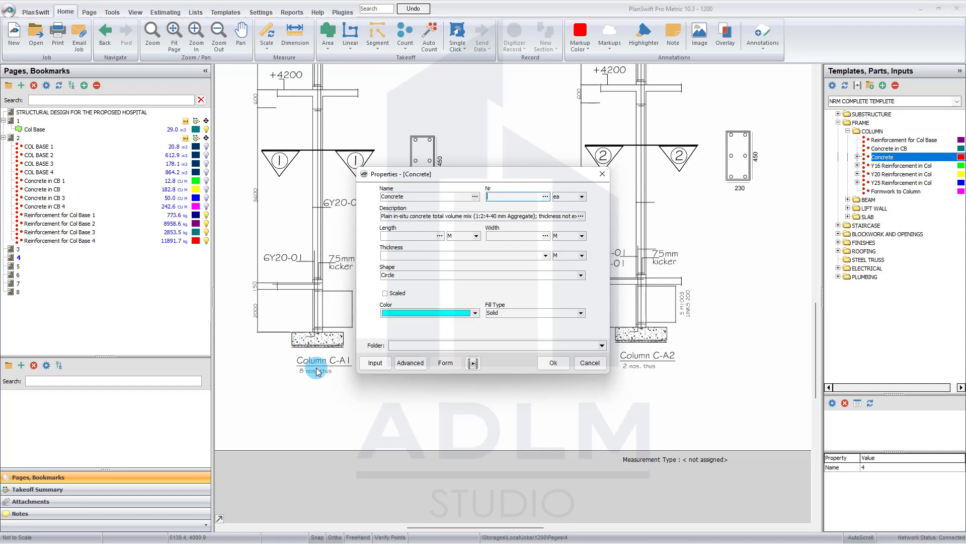
text(8)
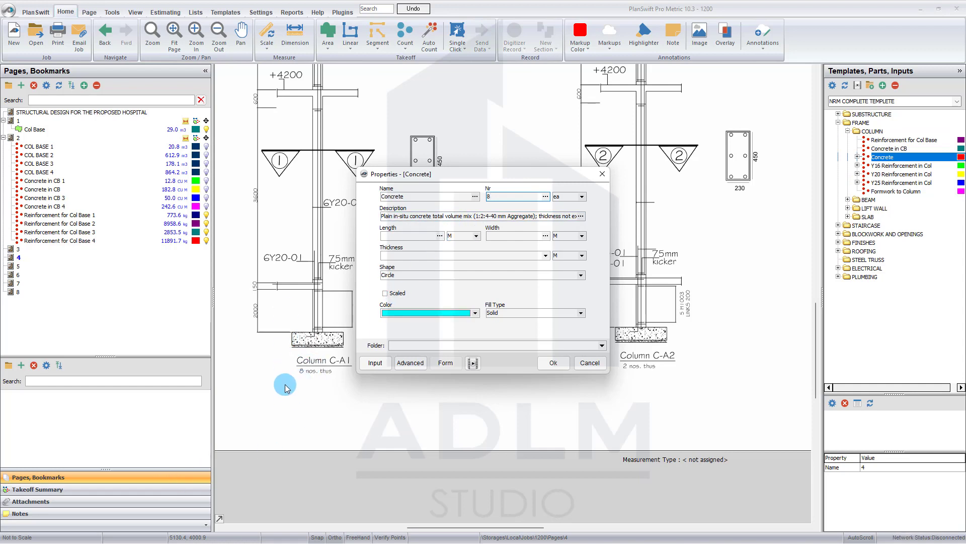
click(395, 233)
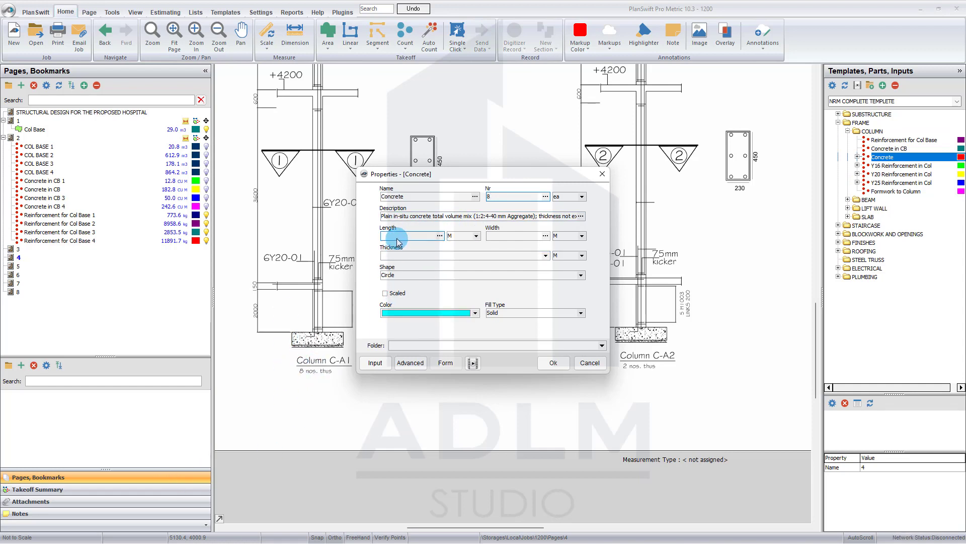
text(.2)
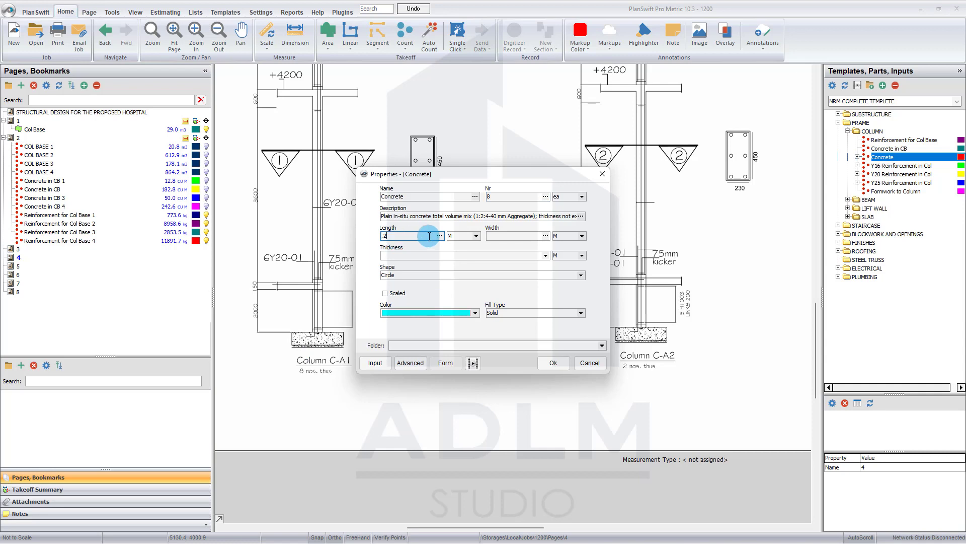
text(3)
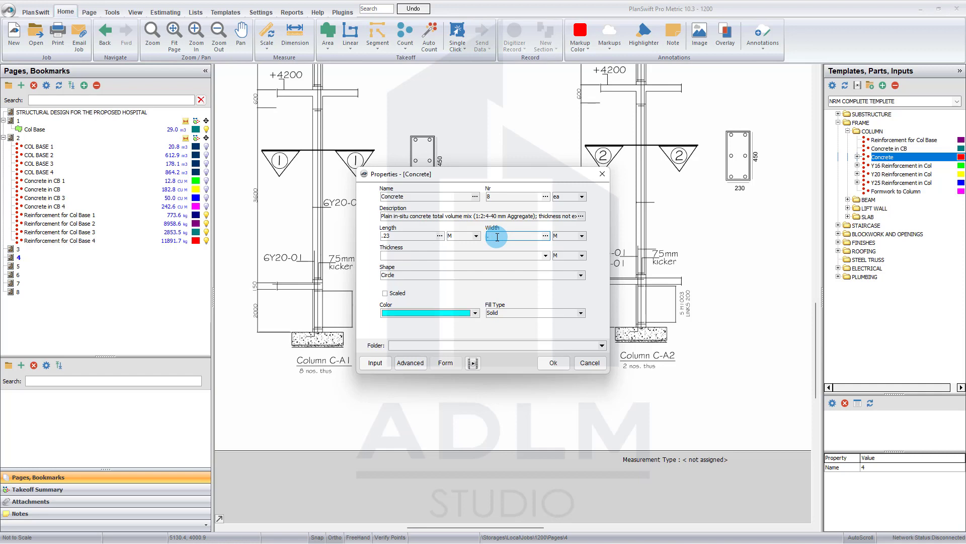
click(479, 255)
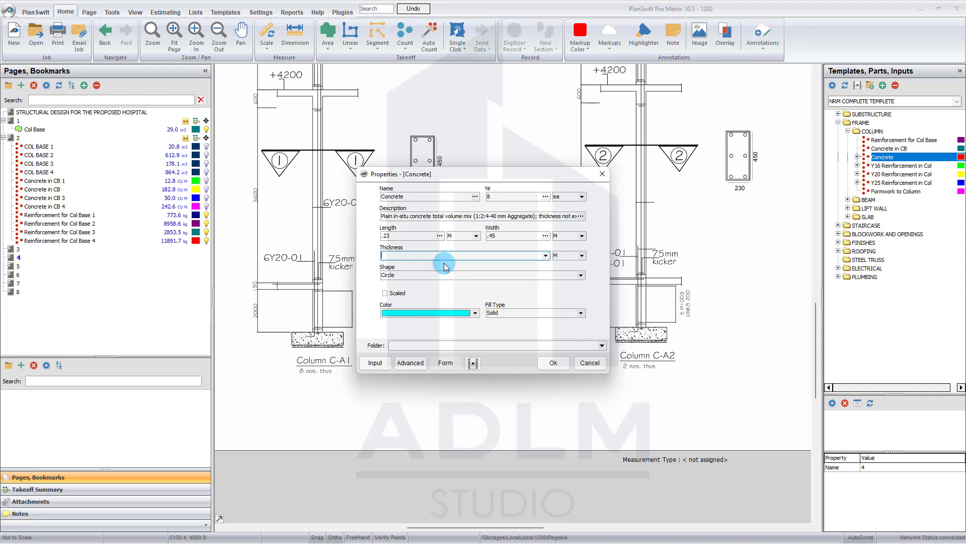
text(2)
key(Escape)
click(548, 362)
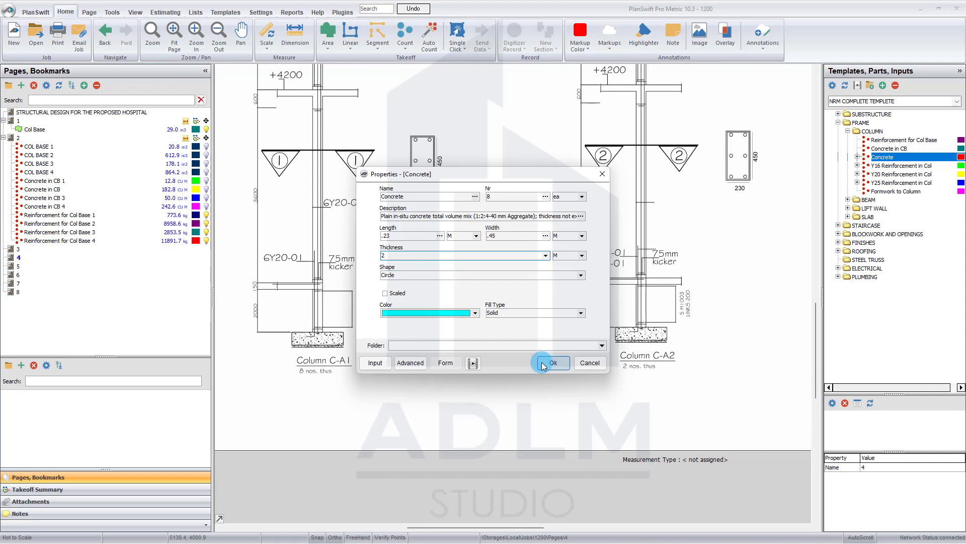
Place the Concrete count marker at the base of Column C-A1 and stop recording
click(345, 336)
right_click(340, 338)
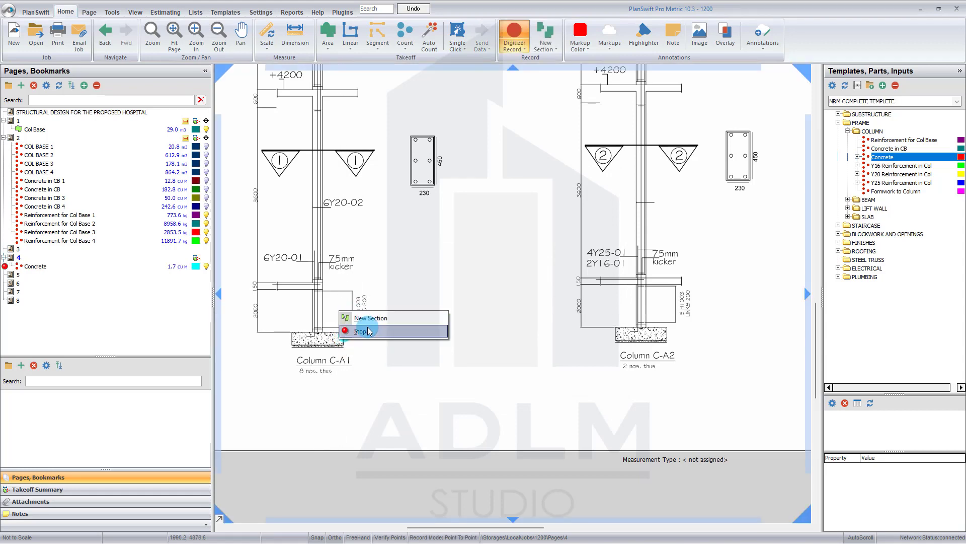
click(370, 331)
click(173, 266)
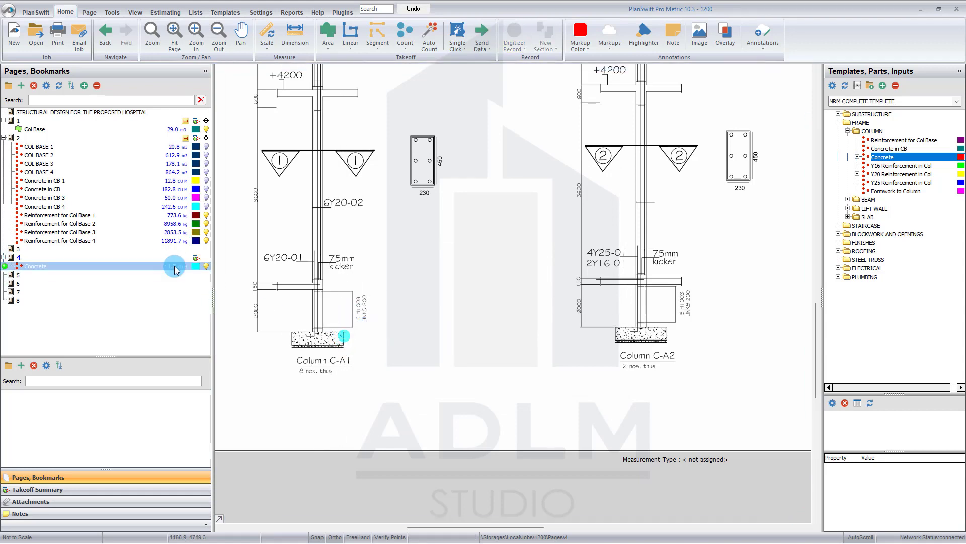
Change the Concrete takeoff's number to 8+2+3+7 to cover Columns C-A1 to C-A4
click(588, 365)
scroll(632, 365, down, 3)
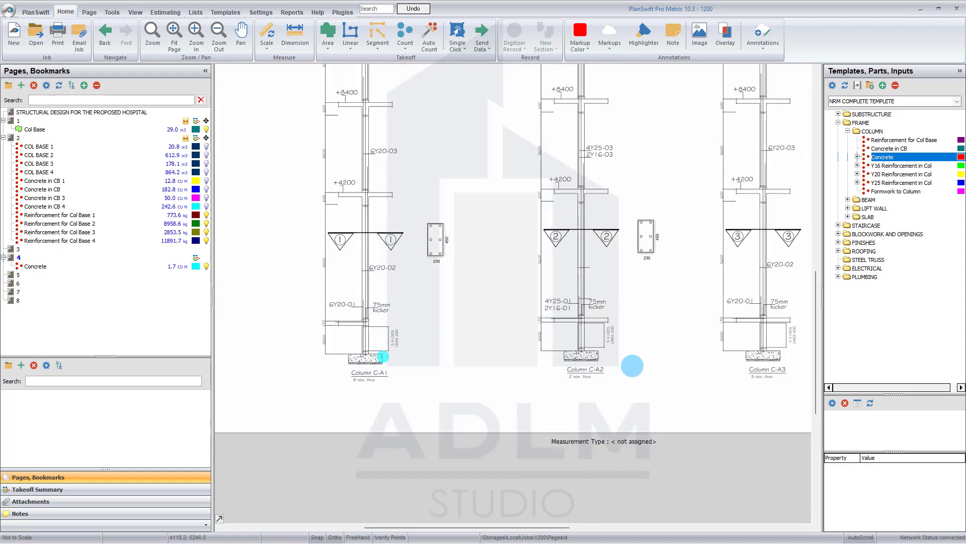
scroll(356, 384, up, 3)
scroll(350, 387, down, 2)
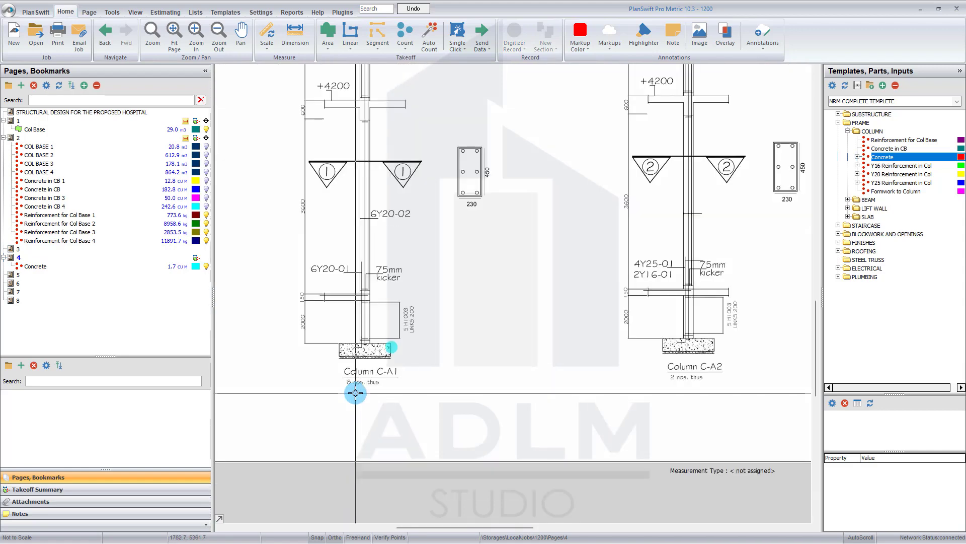
scroll(678, 392, right, 5)
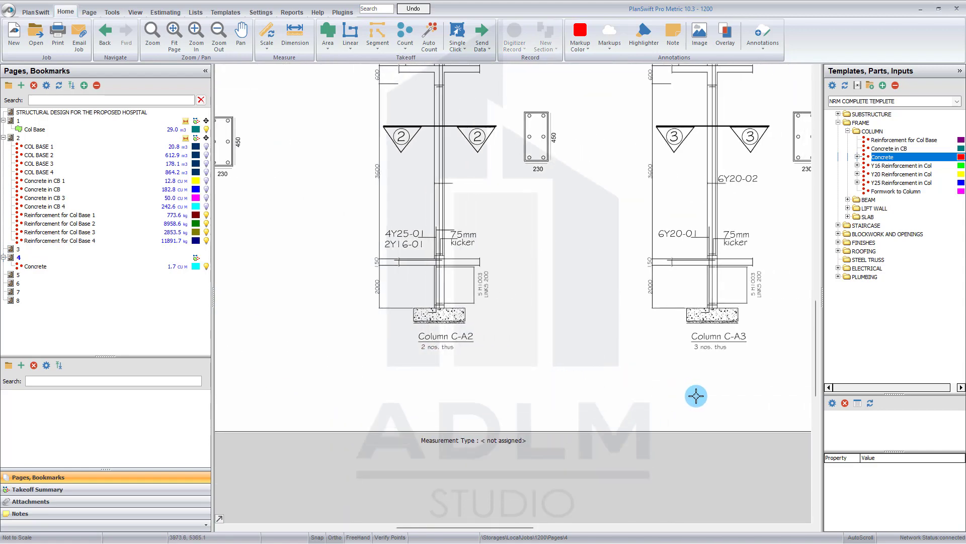
scroll(770, 368, right, 3)
scroll(750, 365, down, 3)
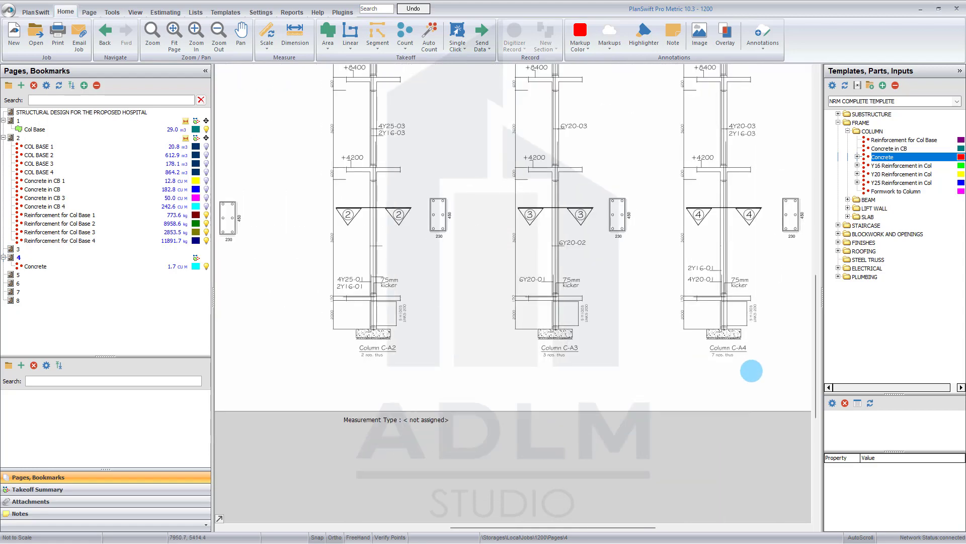
click(76, 258)
click(78, 265)
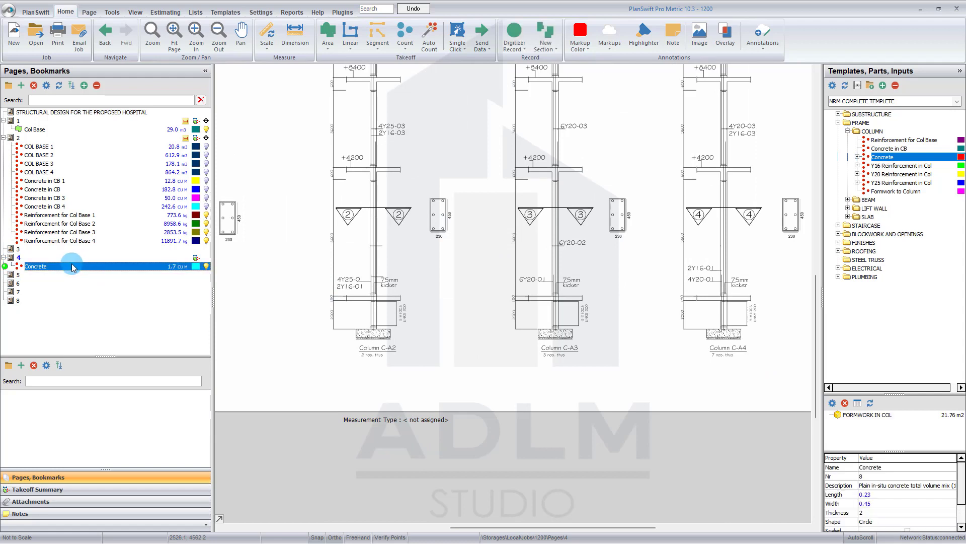
double_click(271, 280)
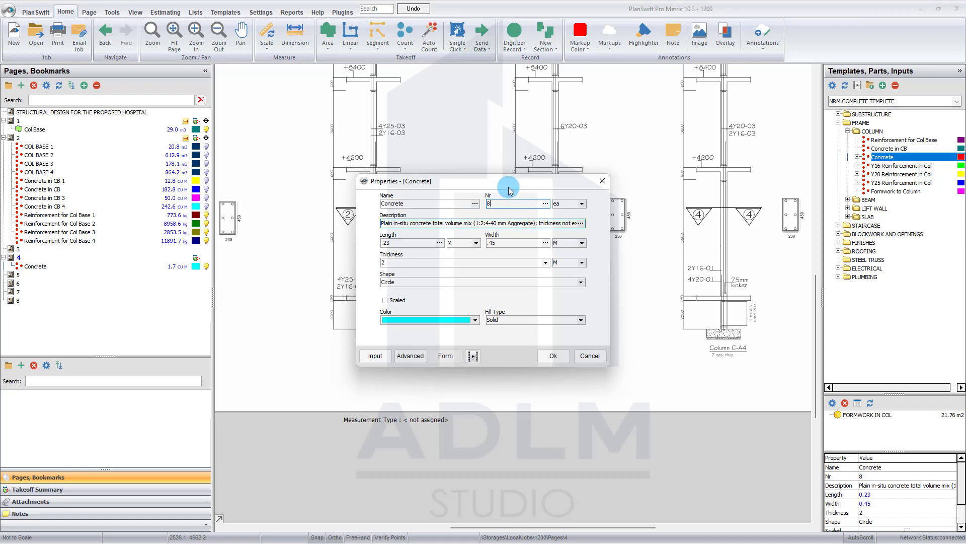
drag(509, 190, 591, 154)
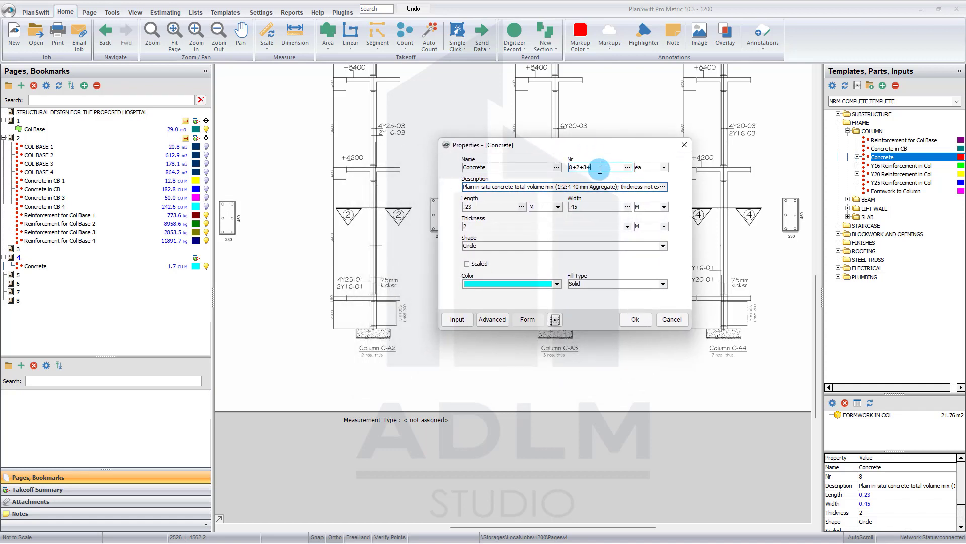
text(7)
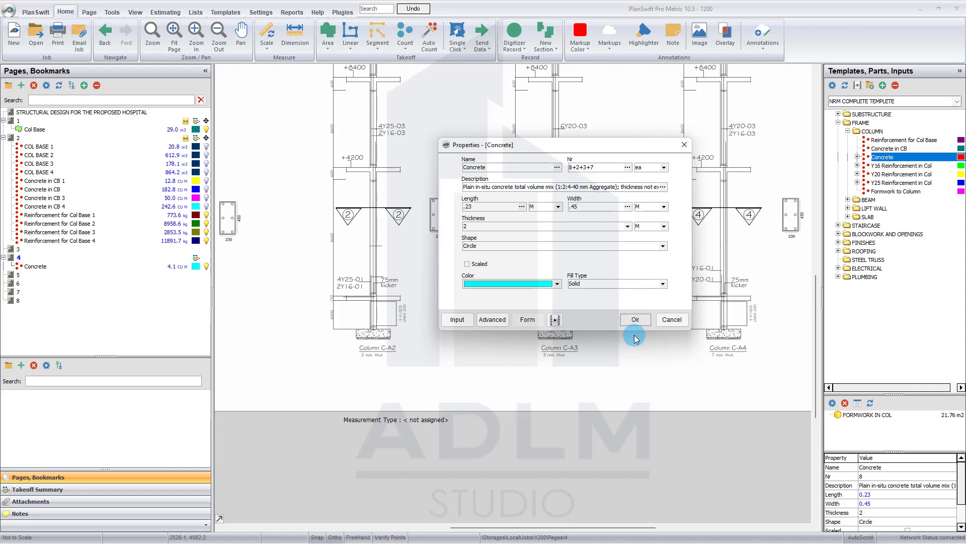
click(633, 315)
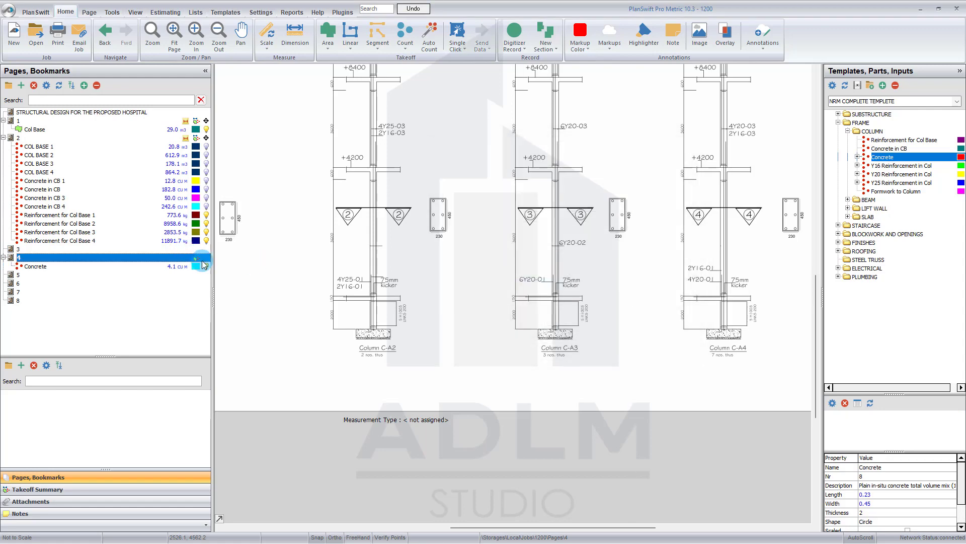
Check the Concrete and FORMWORK IN COL quantities in the takeoff summary, and return to the page list
click(157, 269)
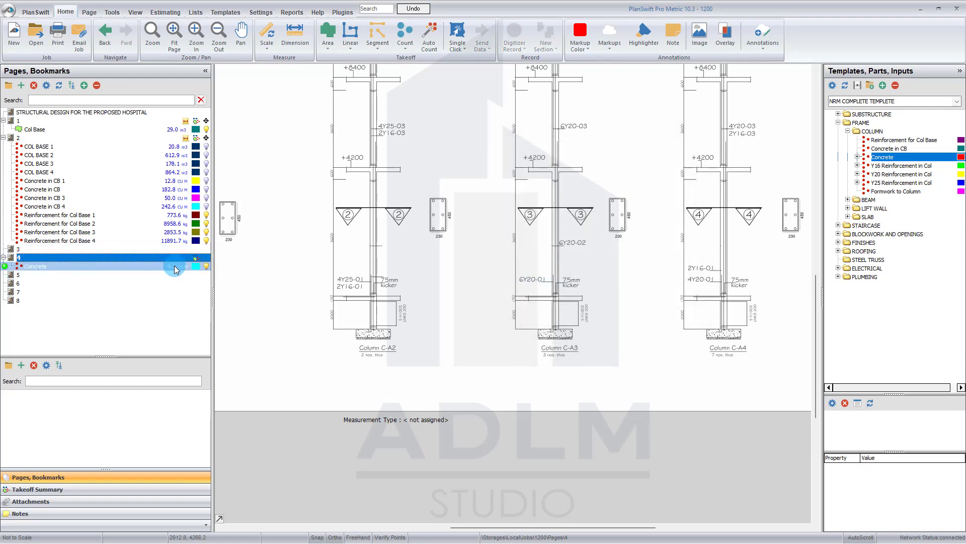
click(84, 490)
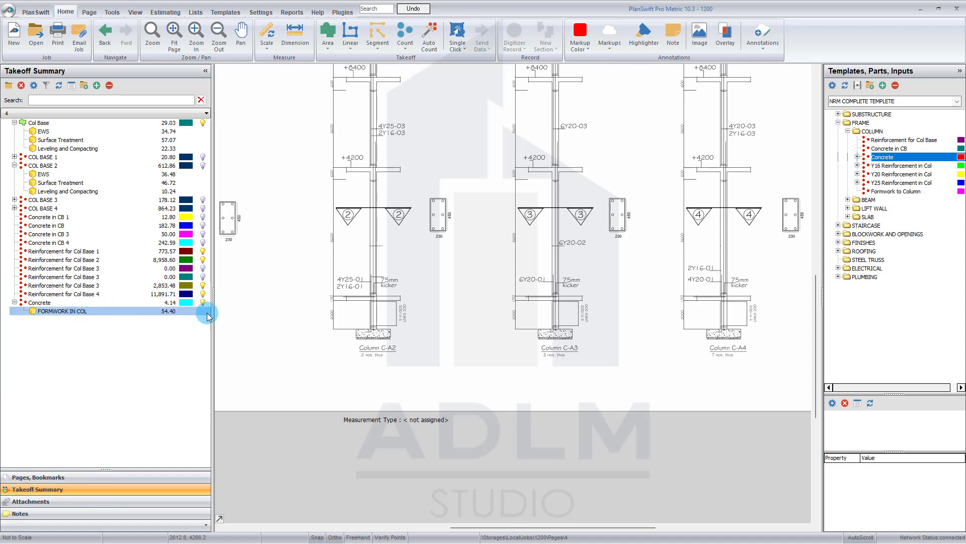
click(168, 312)
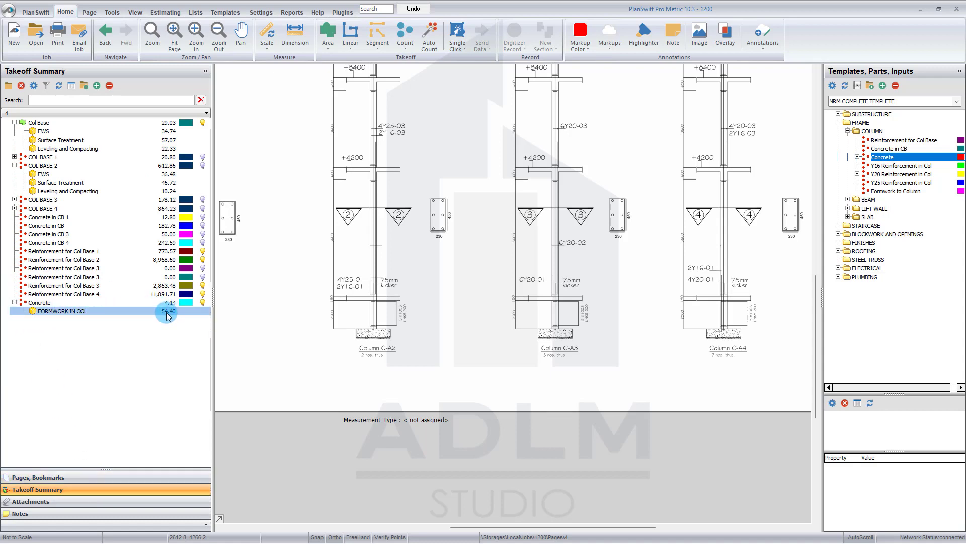
click(131, 303)
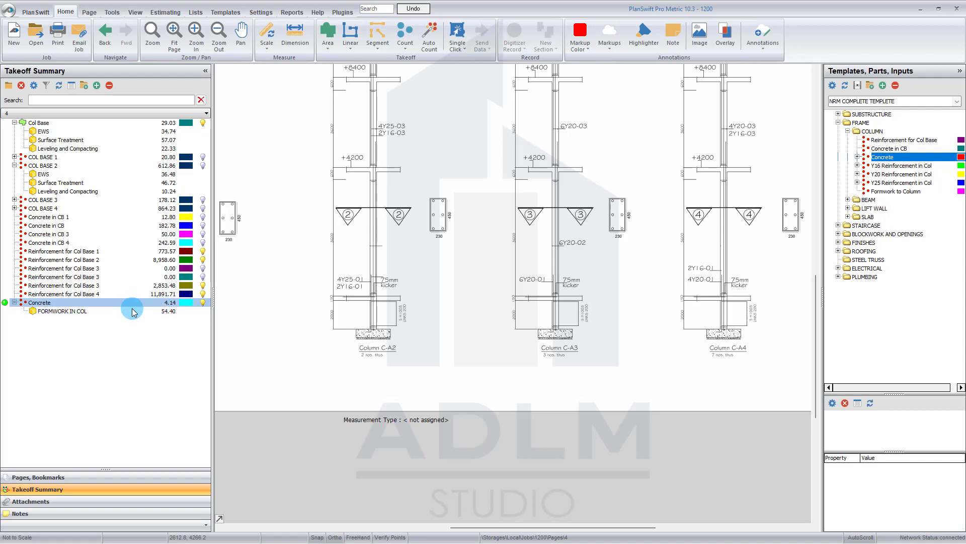
click(134, 312)
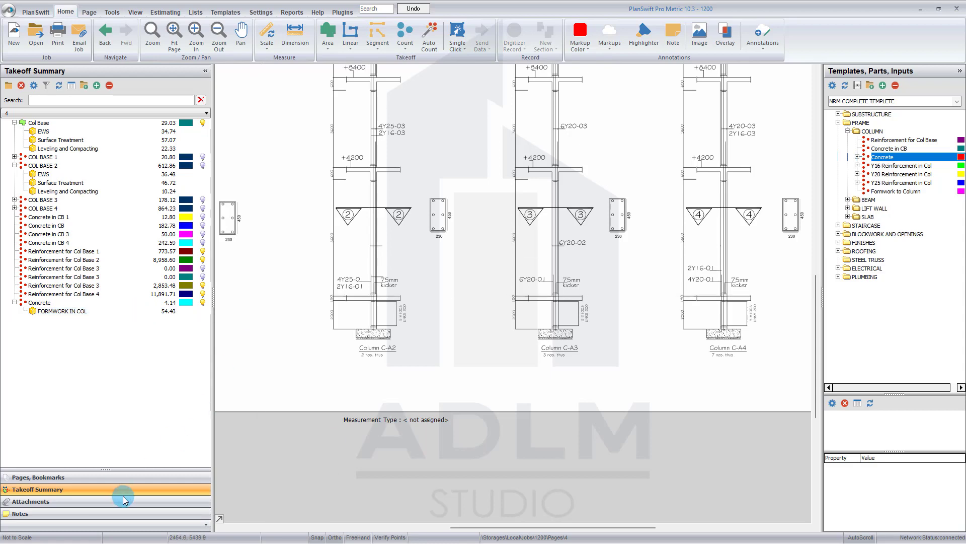
click(111, 477)
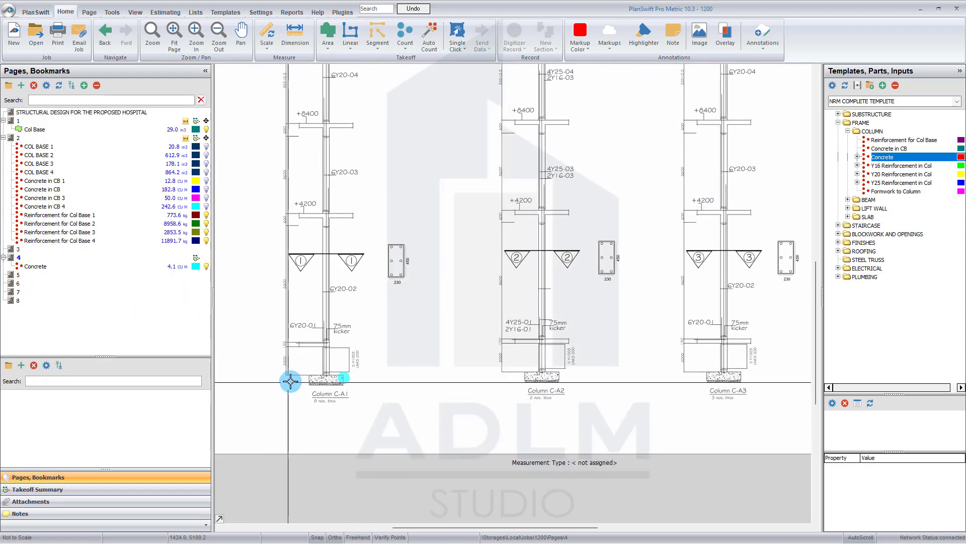
Examine the base heights, starter bars and links of Columns C-A1 to C-A4 on the page 4 elevations
scroll(290, 381, up, 3)
scroll(291, 381, down, 2)
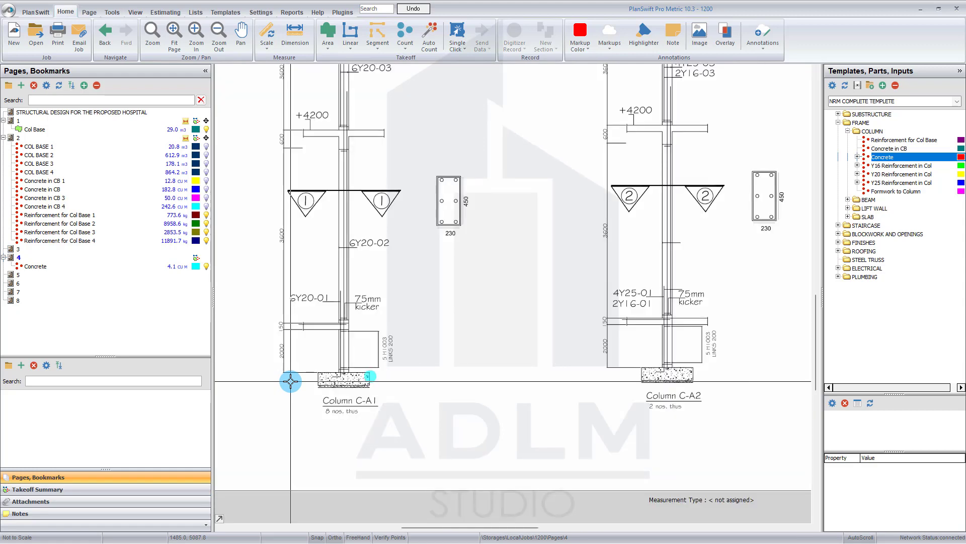
scroll(270, 336, up, 3)
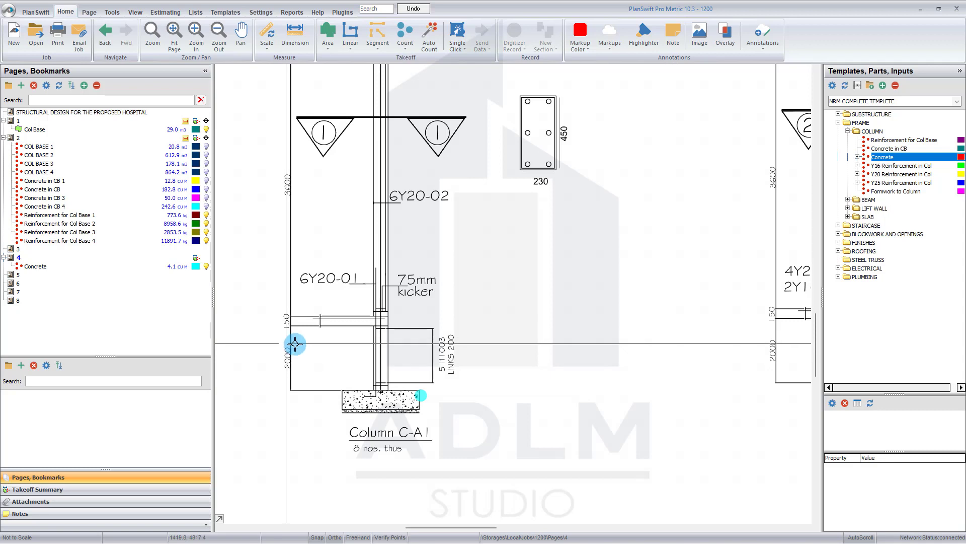
scroll(330, 344, down, 2)
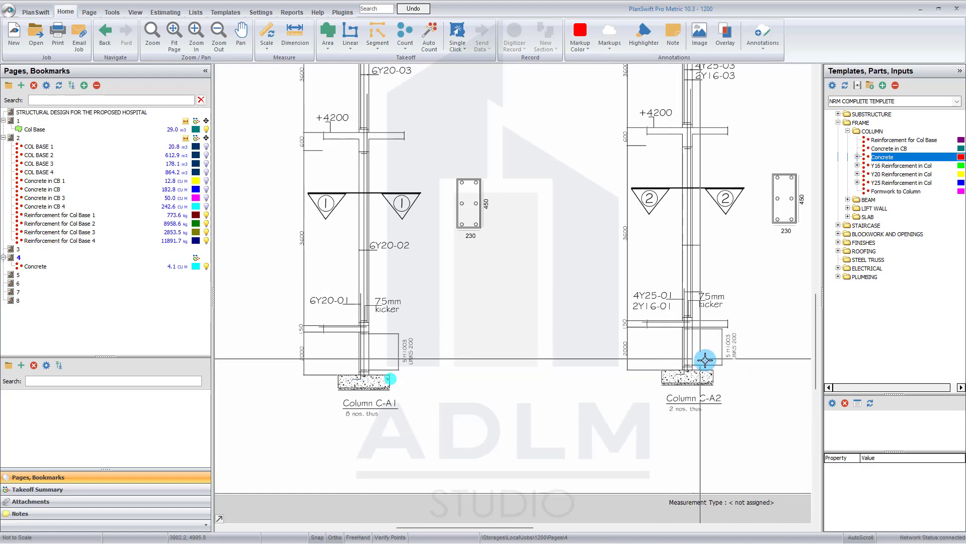
scroll(706, 359, down, 2)
drag(705, 360, 703, 361)
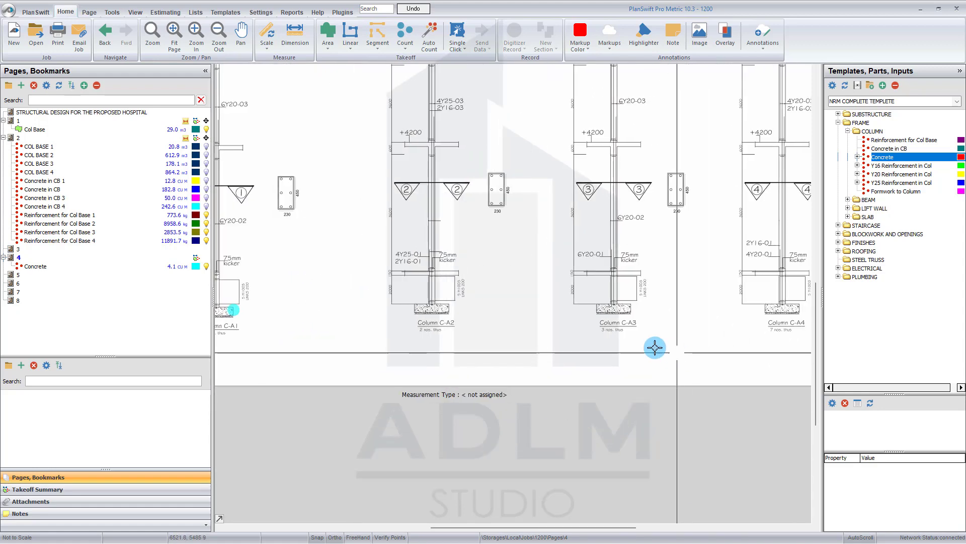
drag(629, 342, 636, 344)
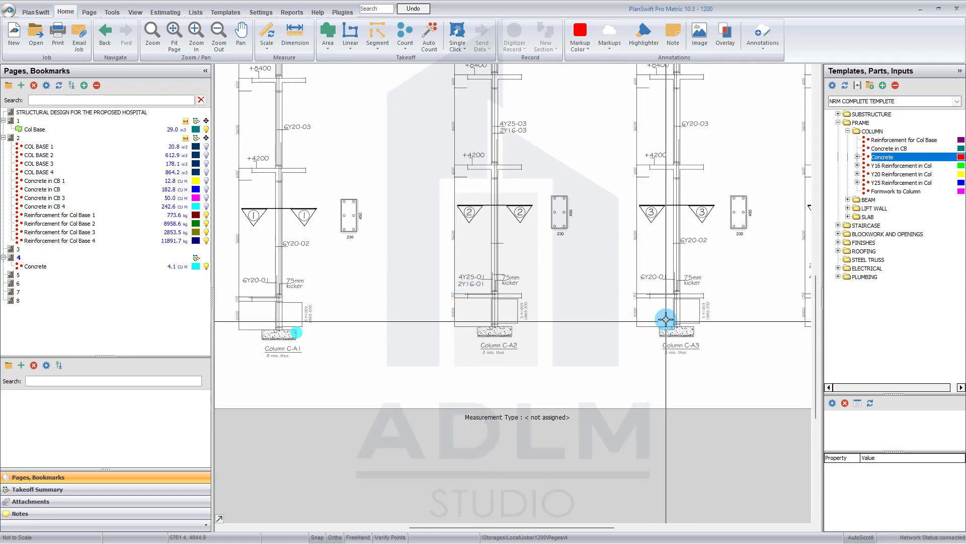
mouse_move(665, 319)
mouse_down()
mouse_move(742, 276)
mouse_move(679, 248)
mouse_up()
scroll(678, 257, down, 2)
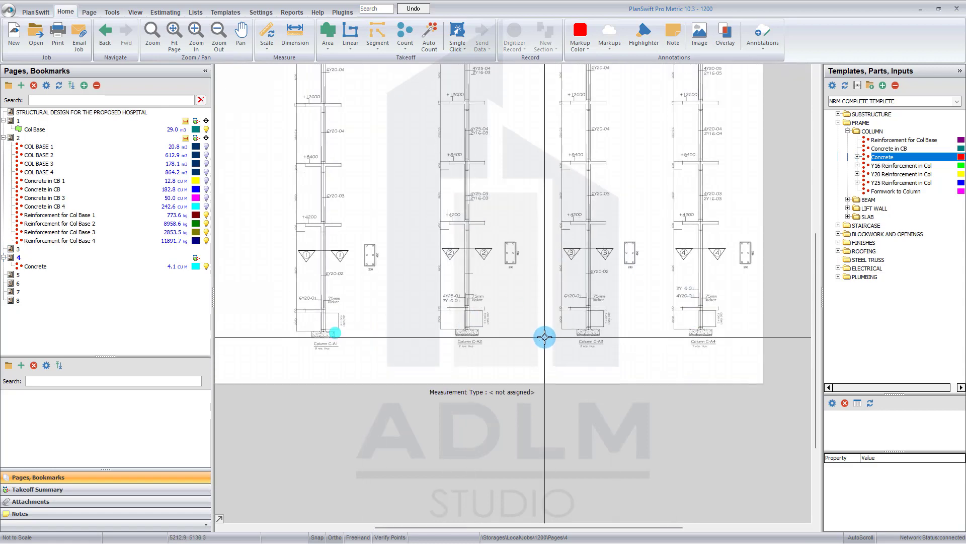
scroll(320, 273, up, 2)
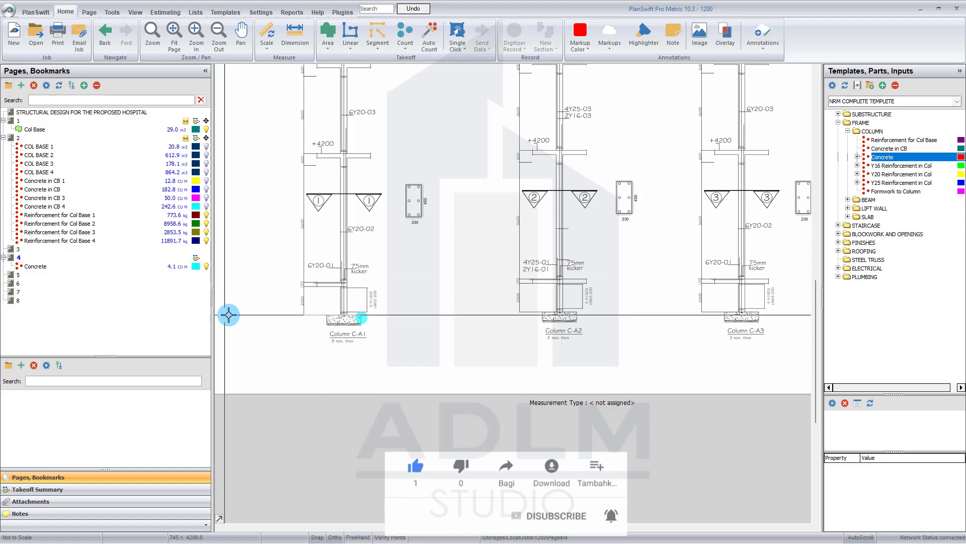
Begin a Y20 Reinforcement in Col takeoff for 1 floor with the description st
scroll(227, 315, up, 2)
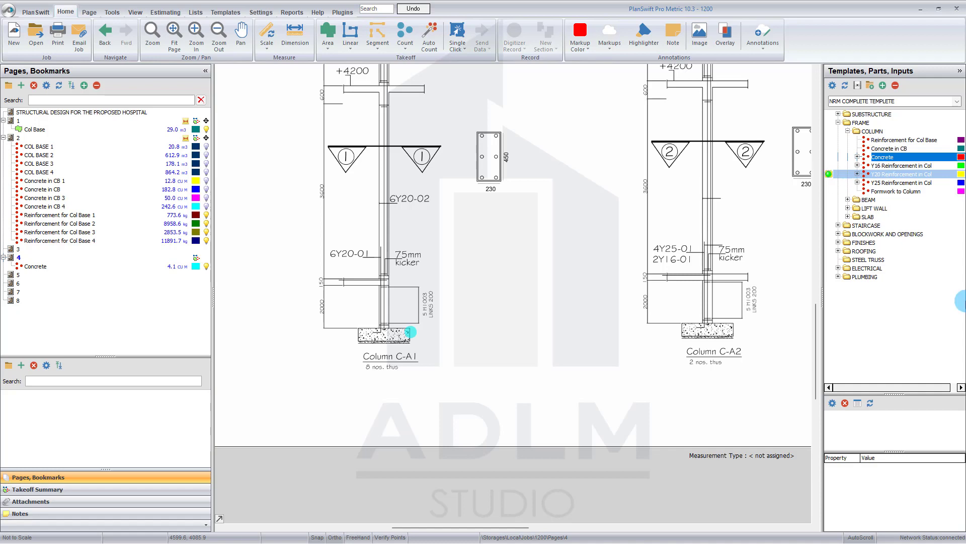
double_click(886, 173)
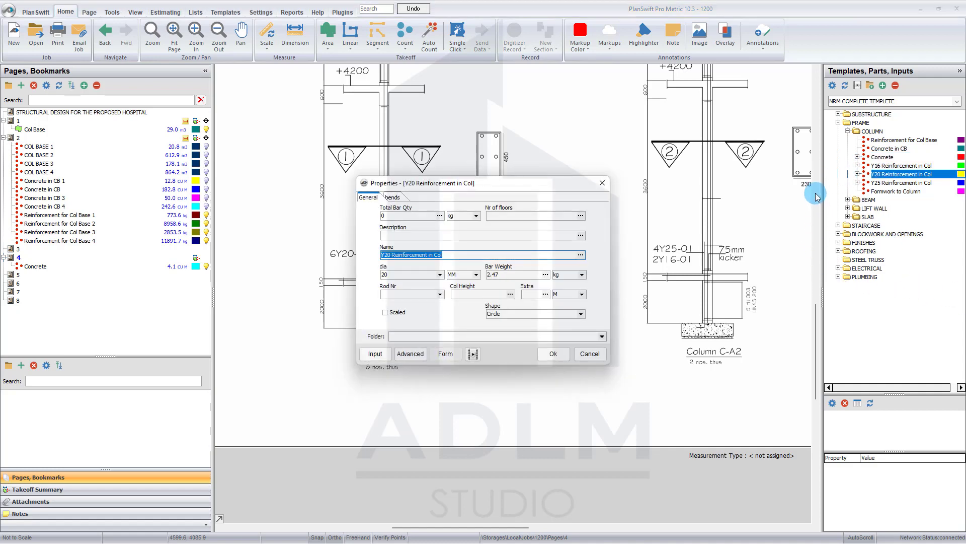
drag(466, 184, 584, 202)
click(599, 221)
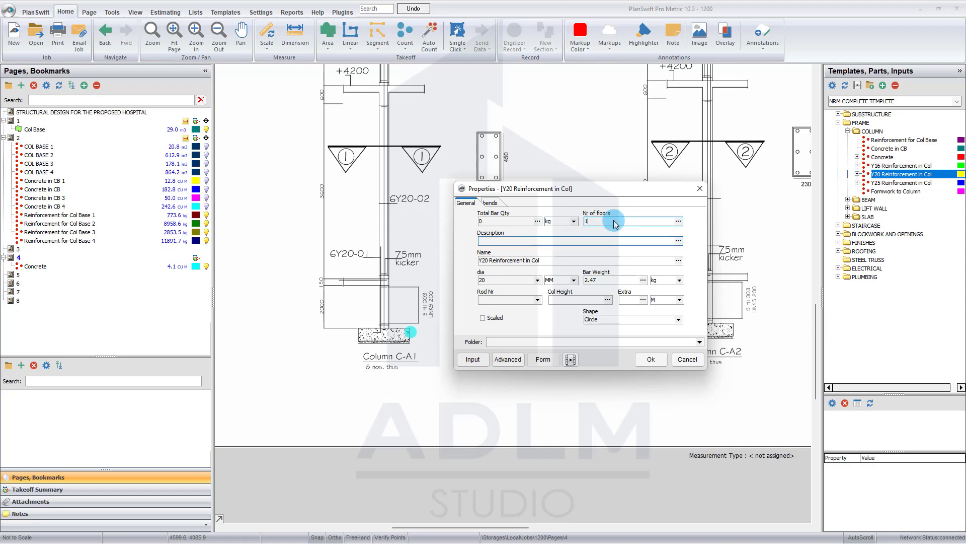
click(524, 239)
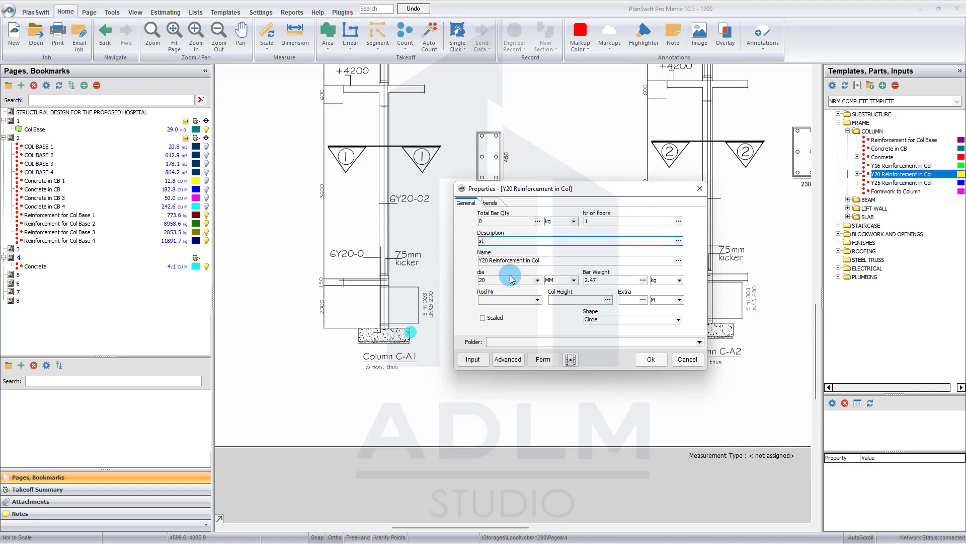
Give the Y20 takeoff 6 rods, a column height of 2 and an extra of .15+.8+.4 M, and accept its properties
click(502, 299)
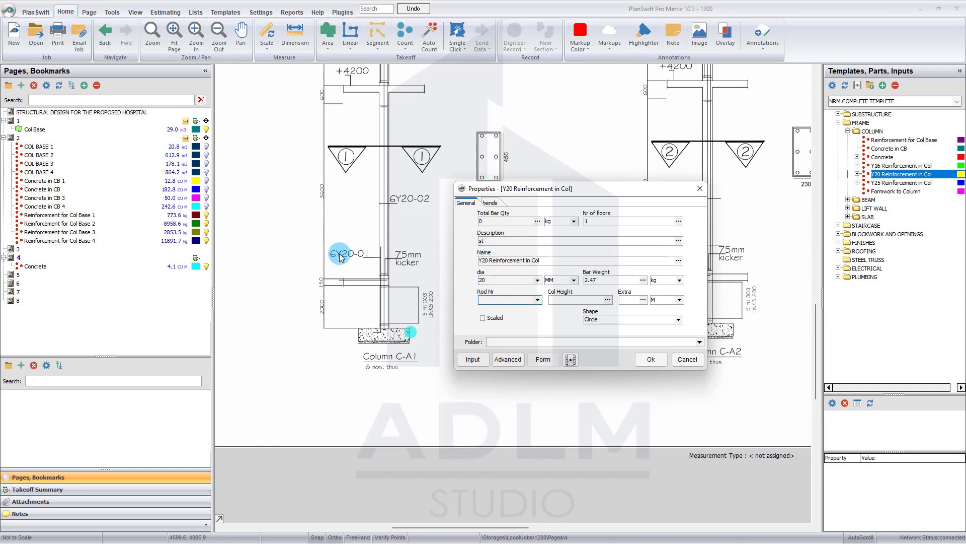
text(6)
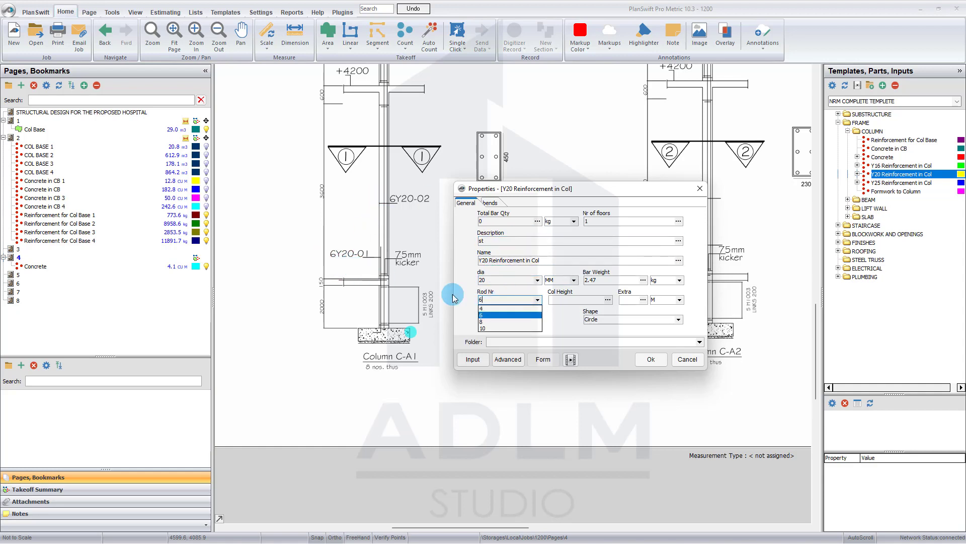
click(584, 301)
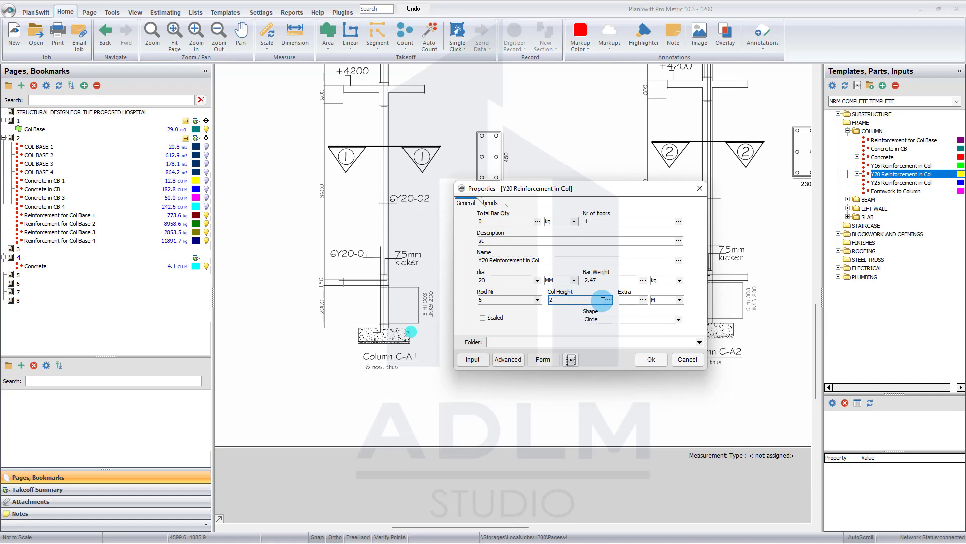
click(635, 300)
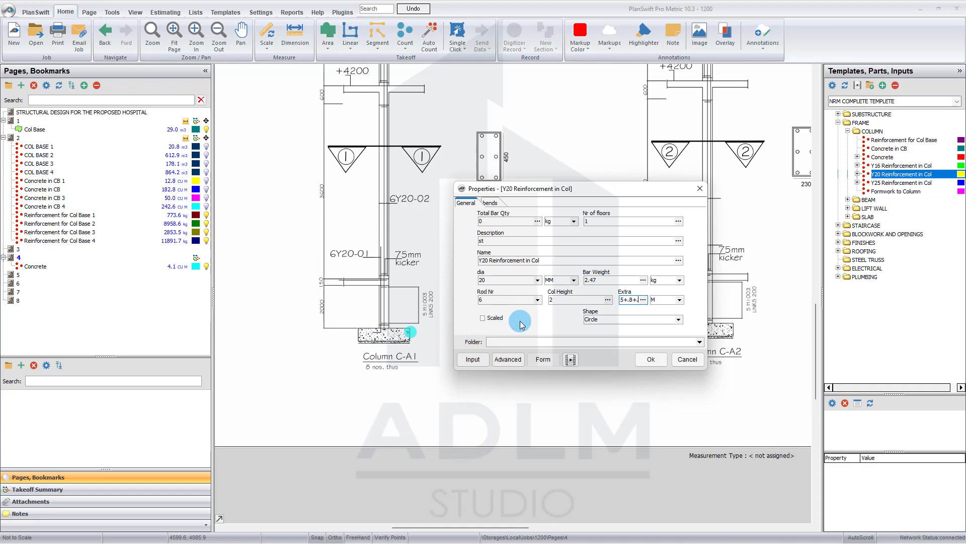
text(4)
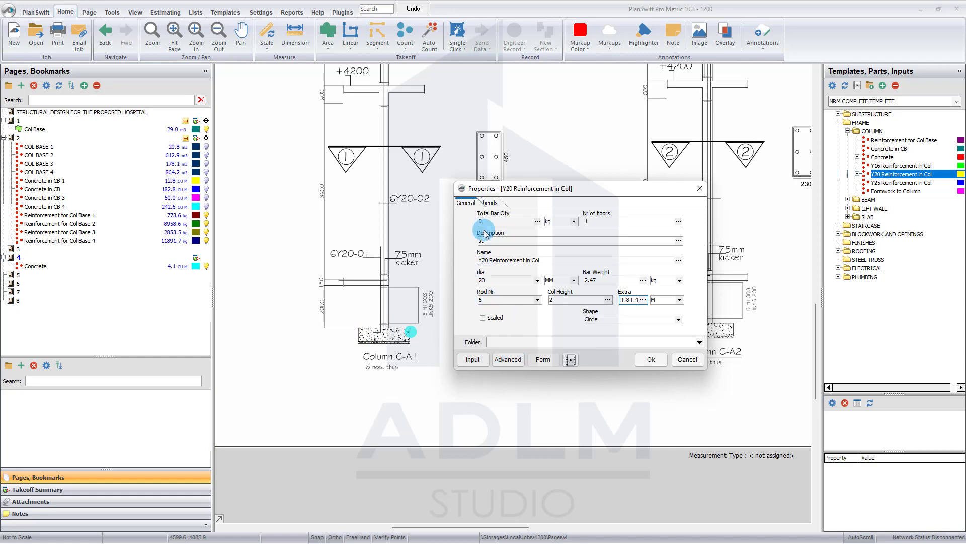
click(651, 359)
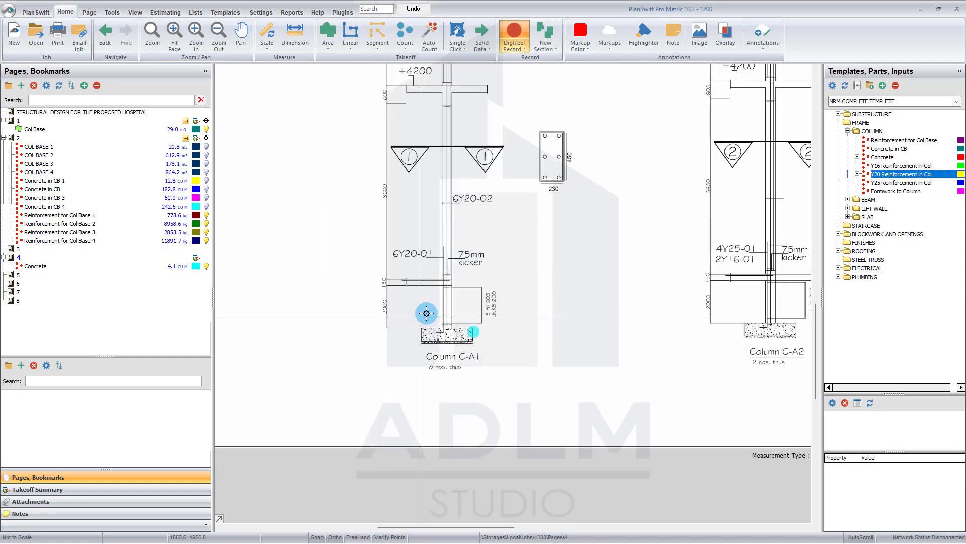
Place Y20 Reinforcement in Col count markers at the bases of Columns C-A1 and C-A3, and stop recording
click(425, 313)
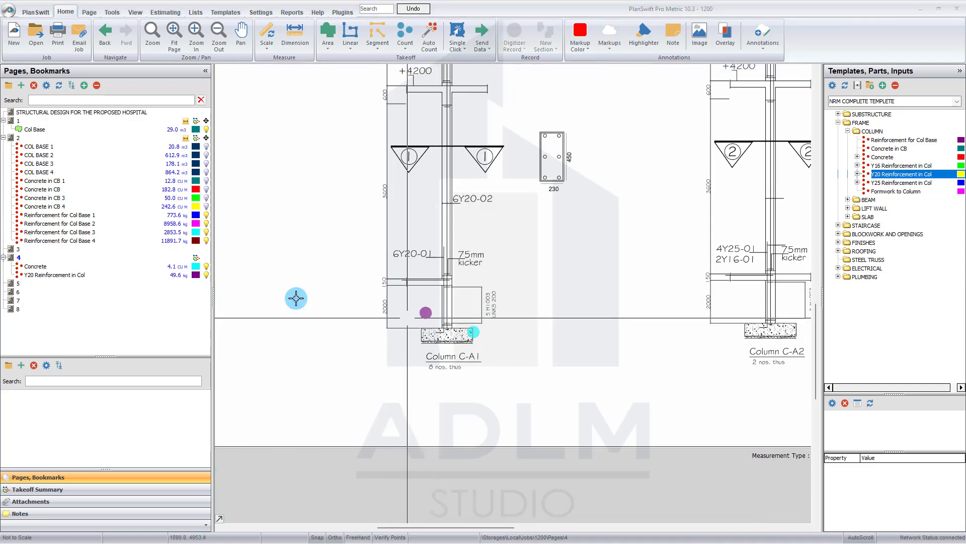
click(82, 275)
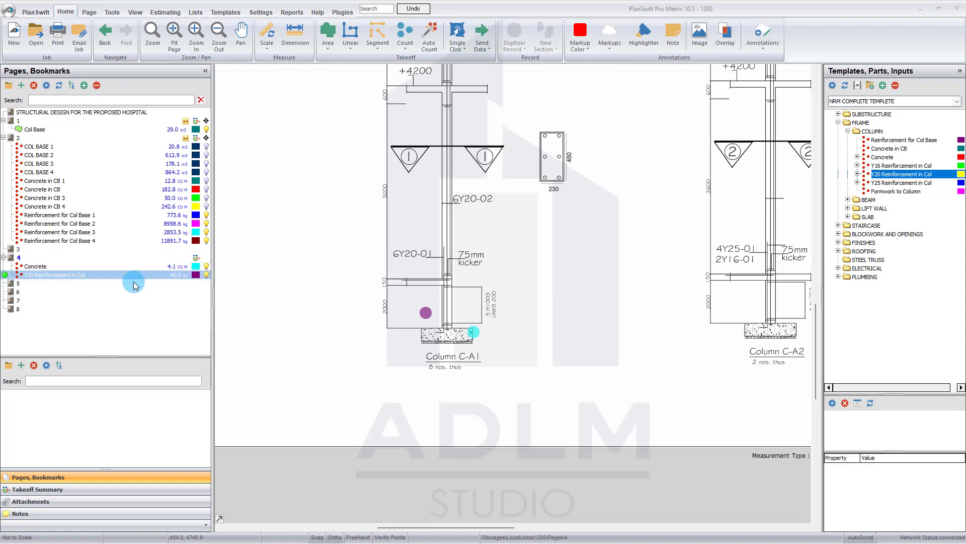
scroll(335, 315, down, 2)
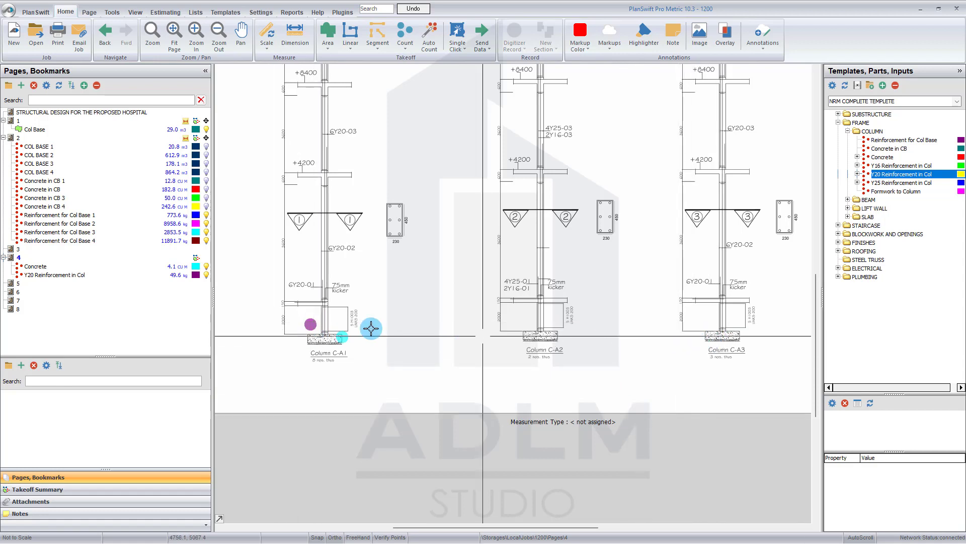
click(6, 275)
double_click(6, 275)
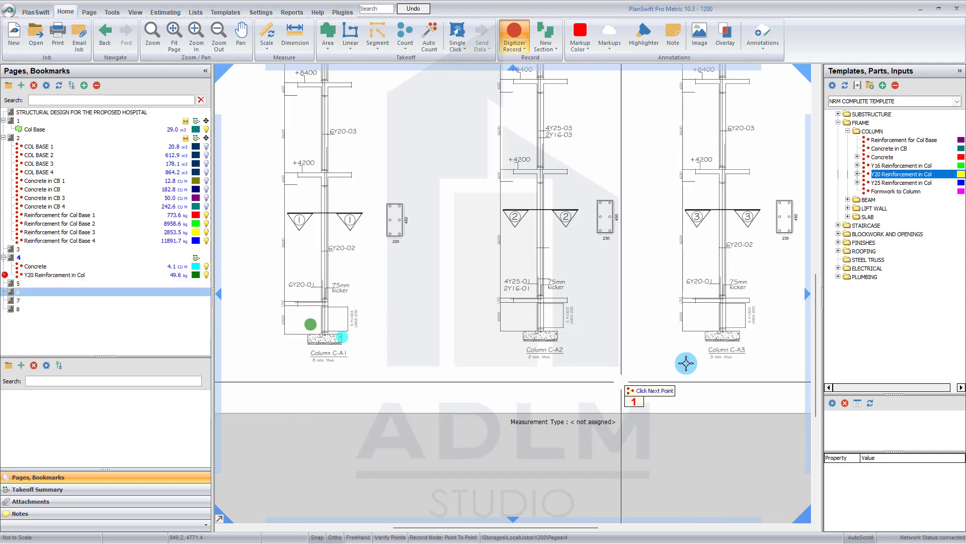
click(719, 316)
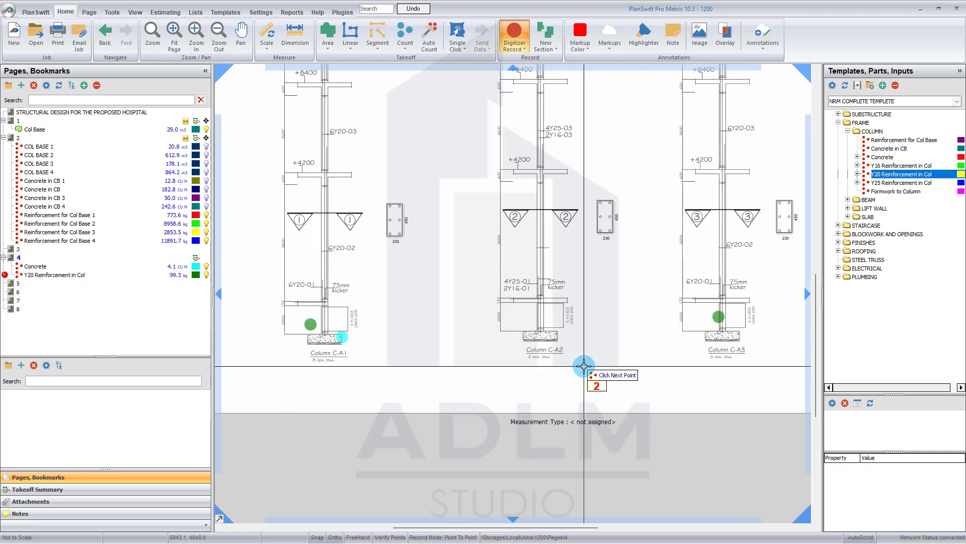
key(Escape)
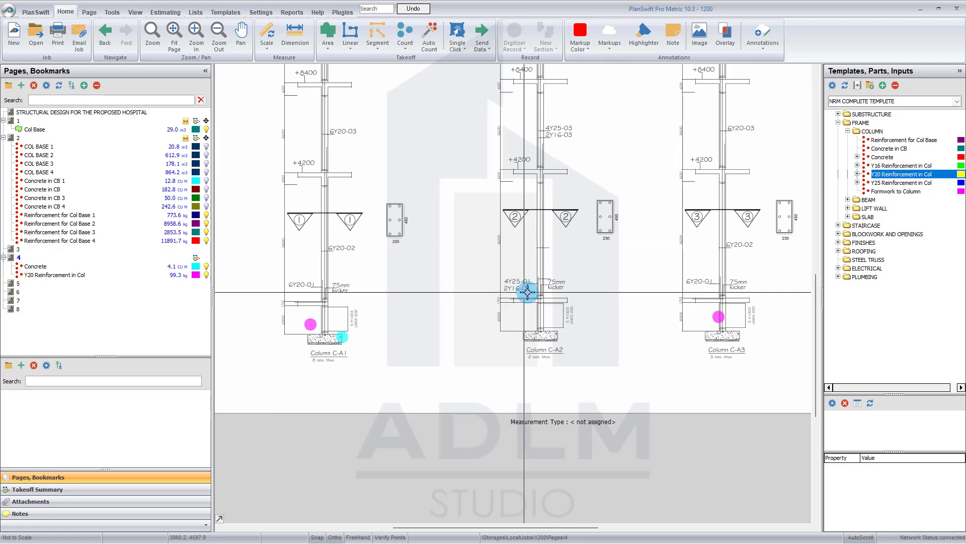
Begin a Y16 Reinforcement in Col takeoff for 1 floor with the description st
scroll(525, 294, up, 1)
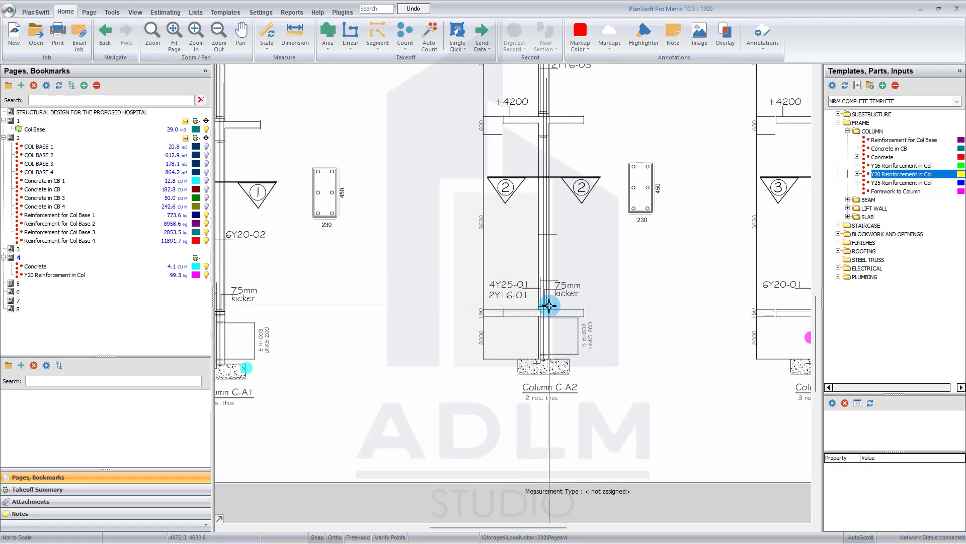
scroll(547, 305, down, 1)
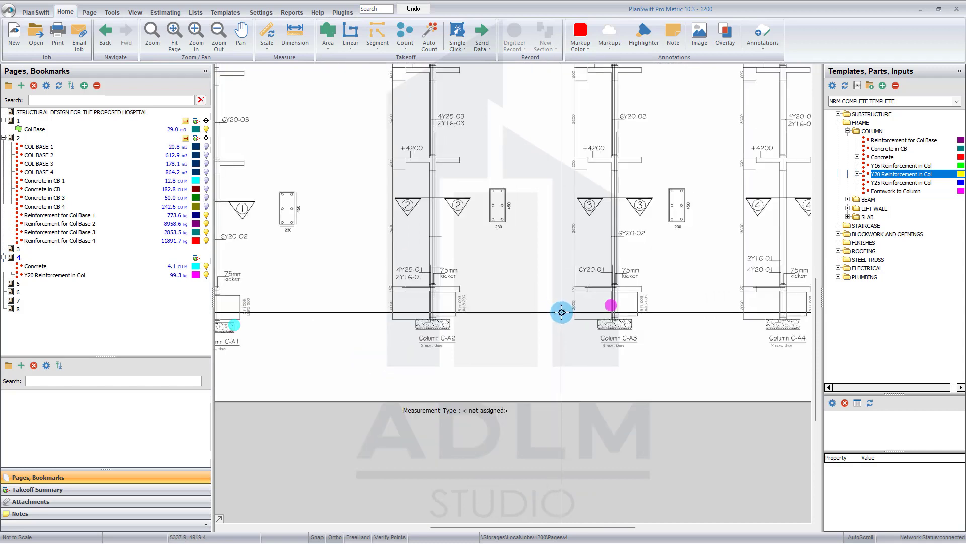
click(829, 165)
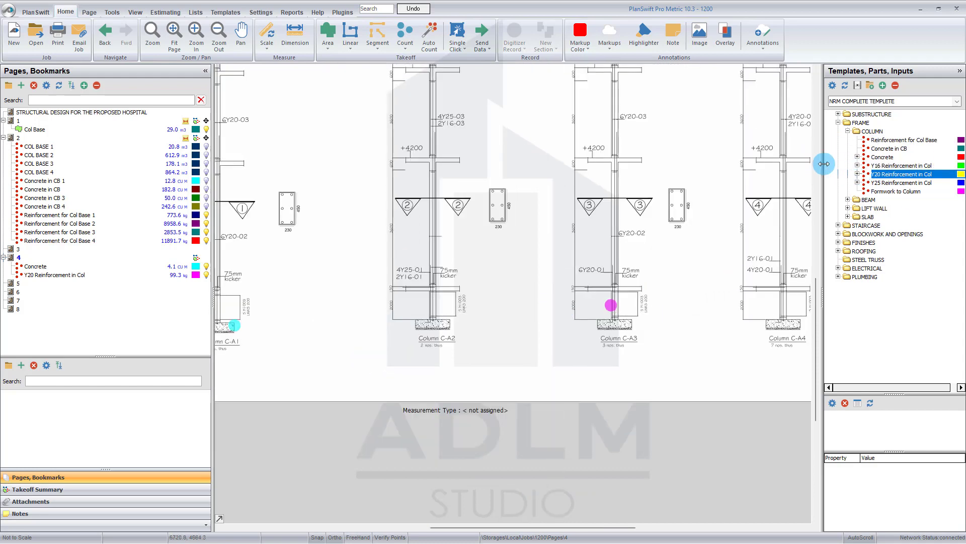
click(416, 279)
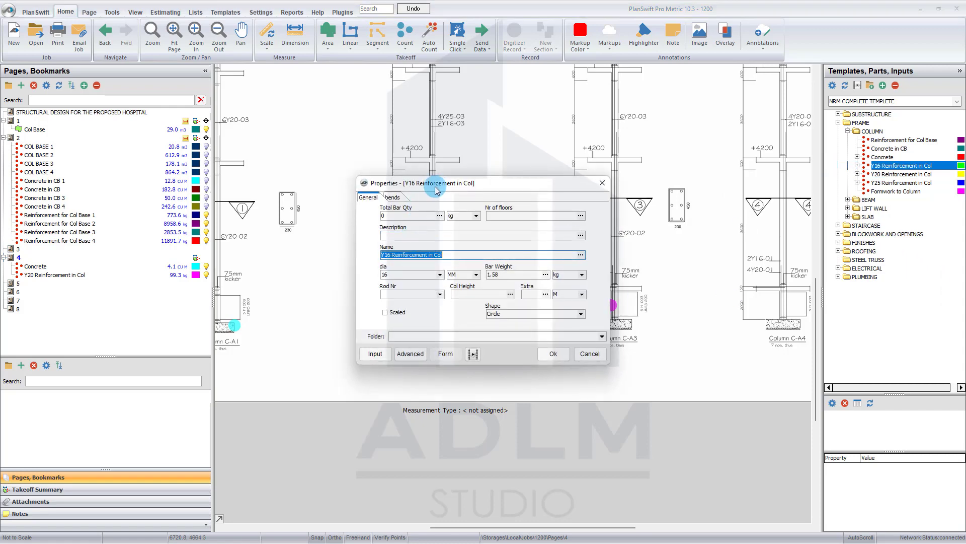
drag(447, 186, 621, 230)
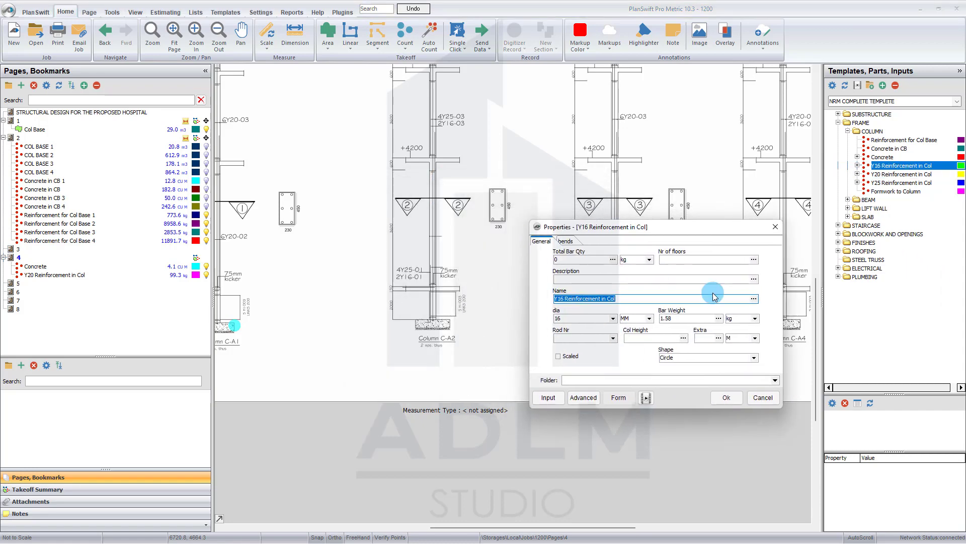
click(705, 259)
text(1)
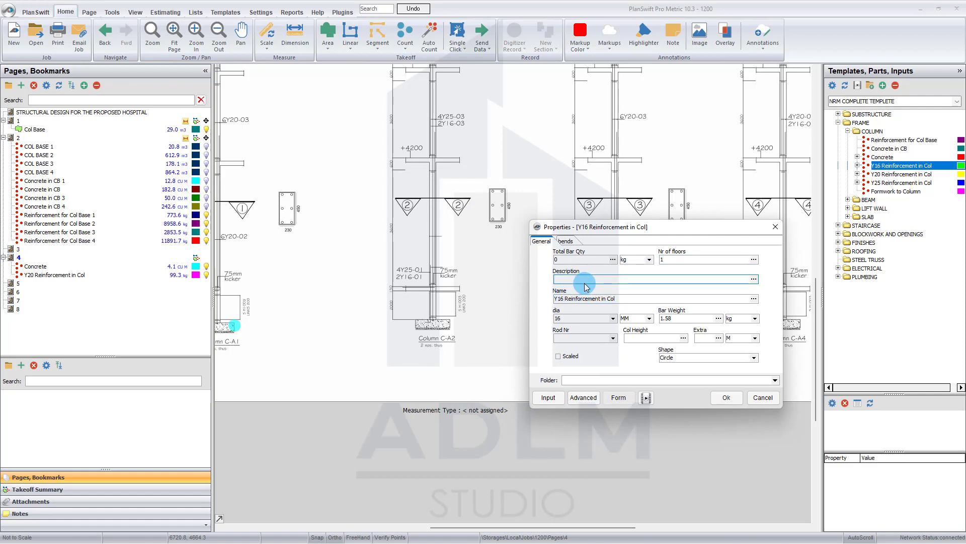
text(st)
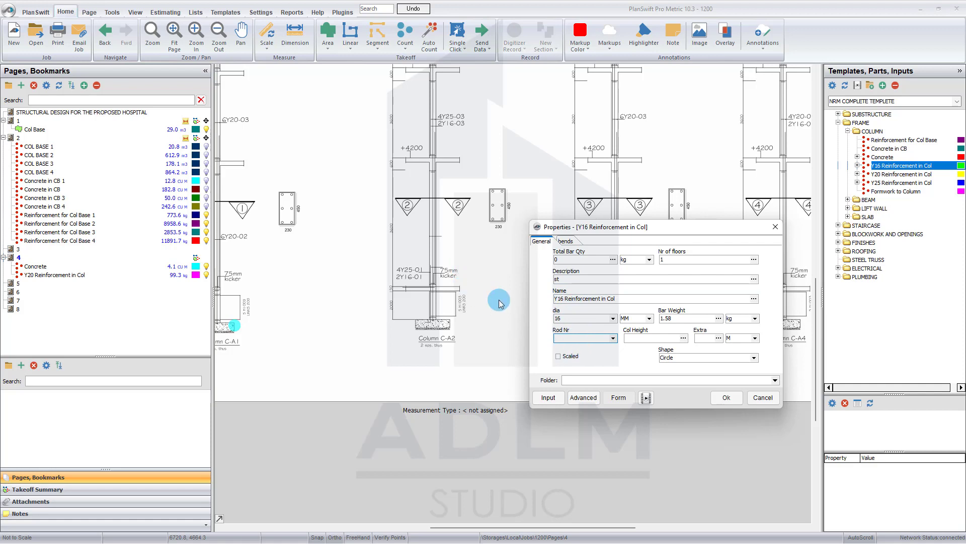
Give the Y16 takeoff 2 rods, a column height of 2 and an extra of .15+.8+.4 M, and accept its properties
click(647, 338)
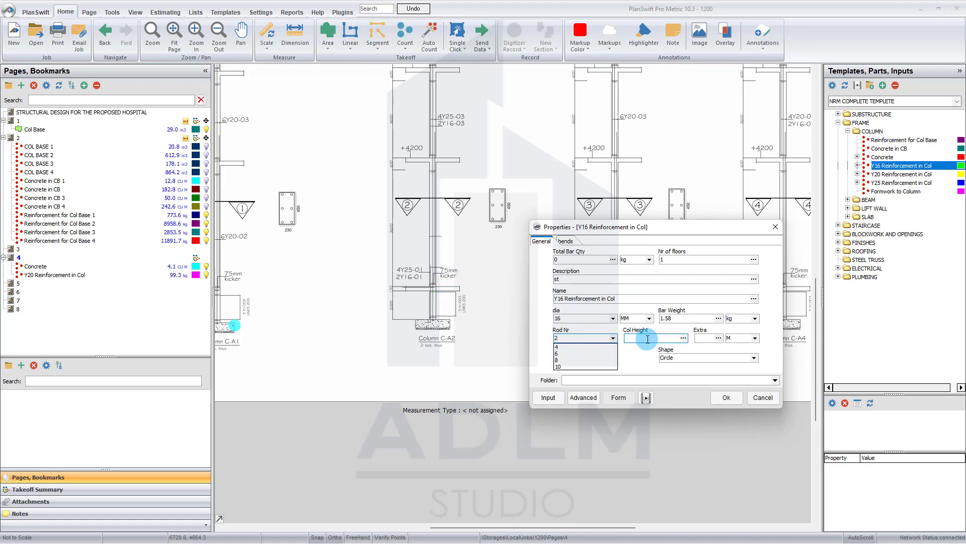
text(2)
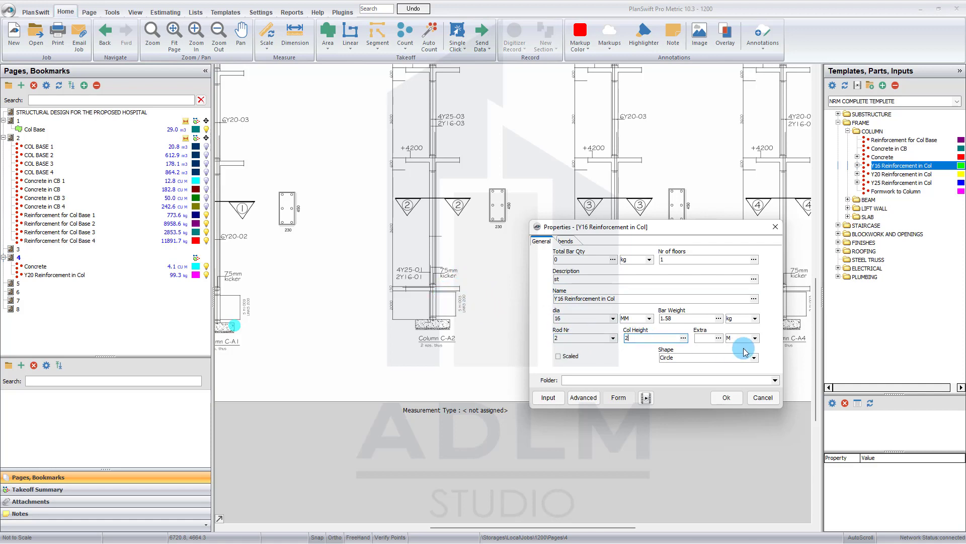
click(706, 340)
text(.15)
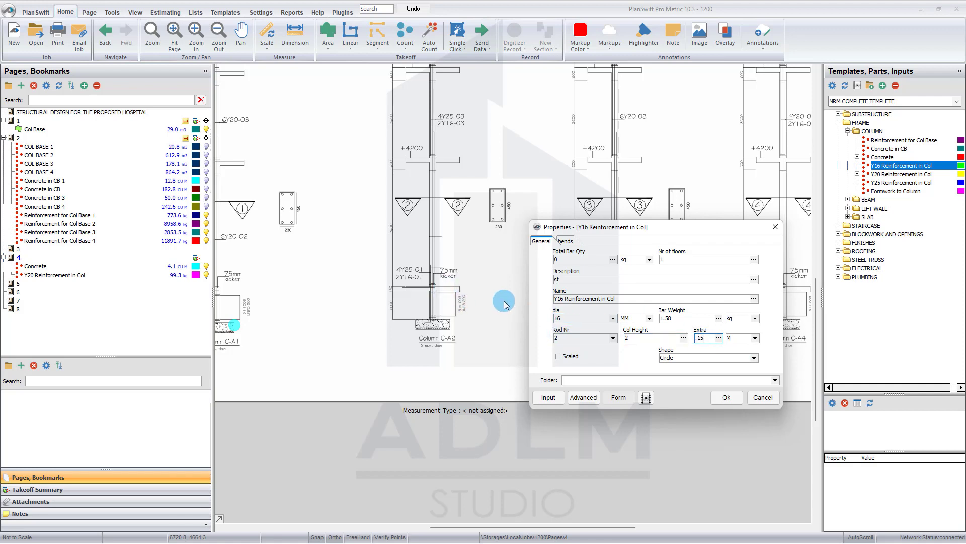
text(+)
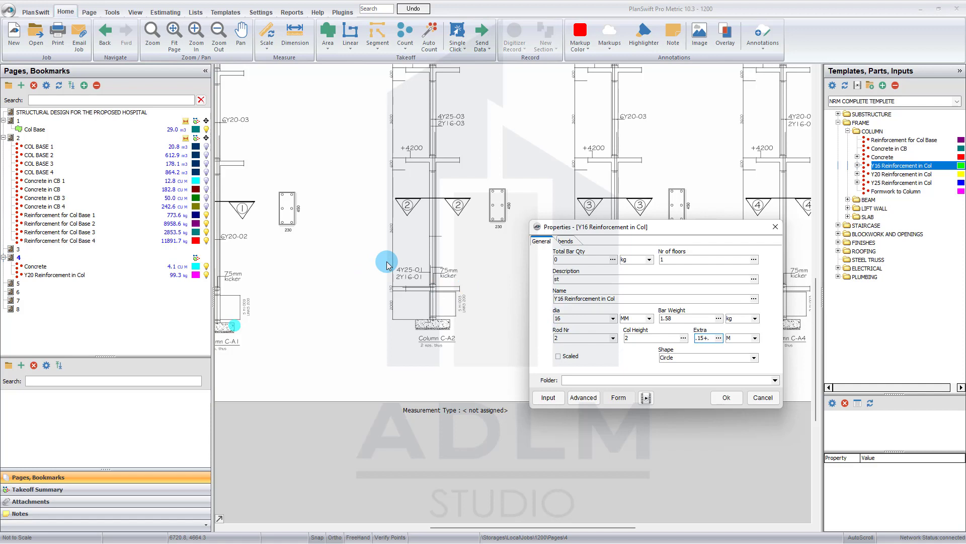
text(.8+.4)
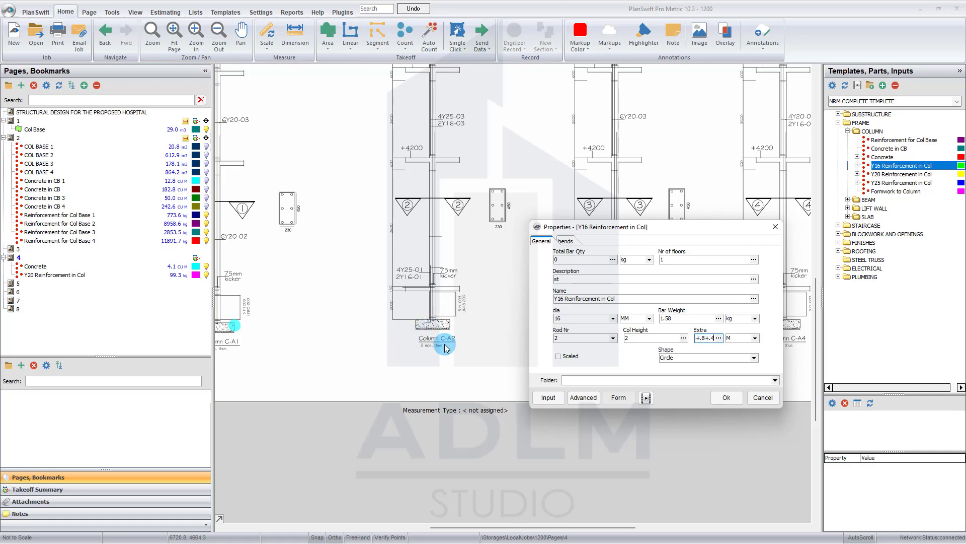
click(724, 407)
Place Y16 Reinforcement in Col count markers at the bases of Columns C-A2 and C-A4, and stop recording
click(483, 300)
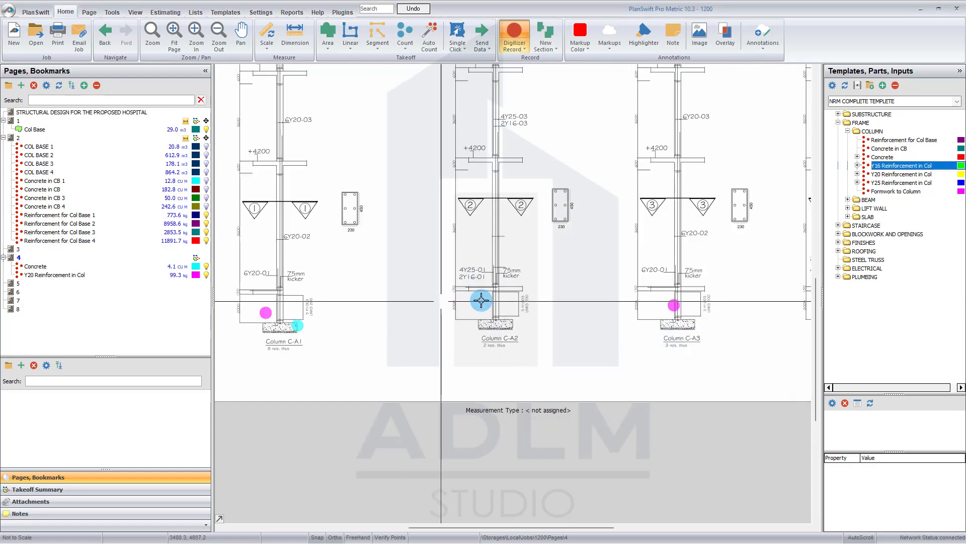
drag(581, 318, 345, 326)
click(601, 310)
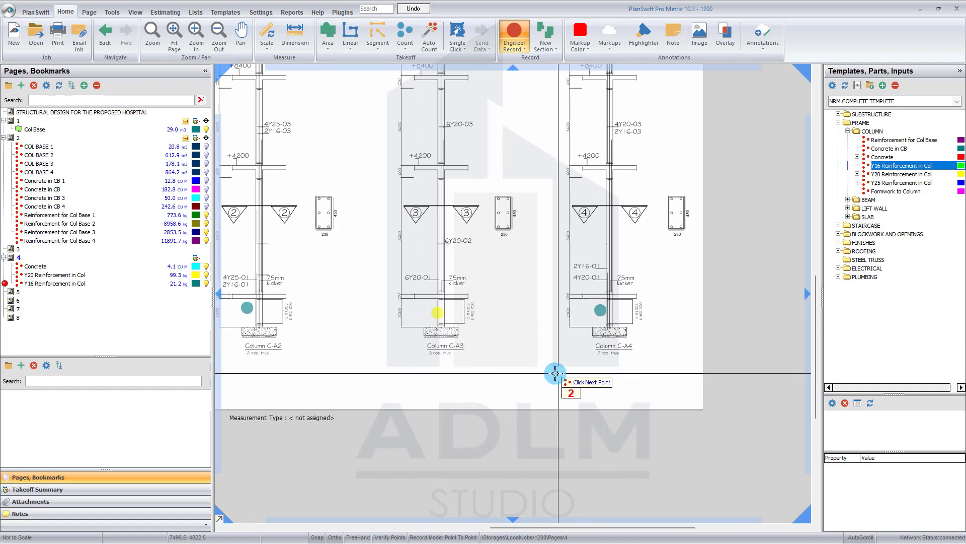
right_click(539, 364)
click(561, 384)
click(173, 283)
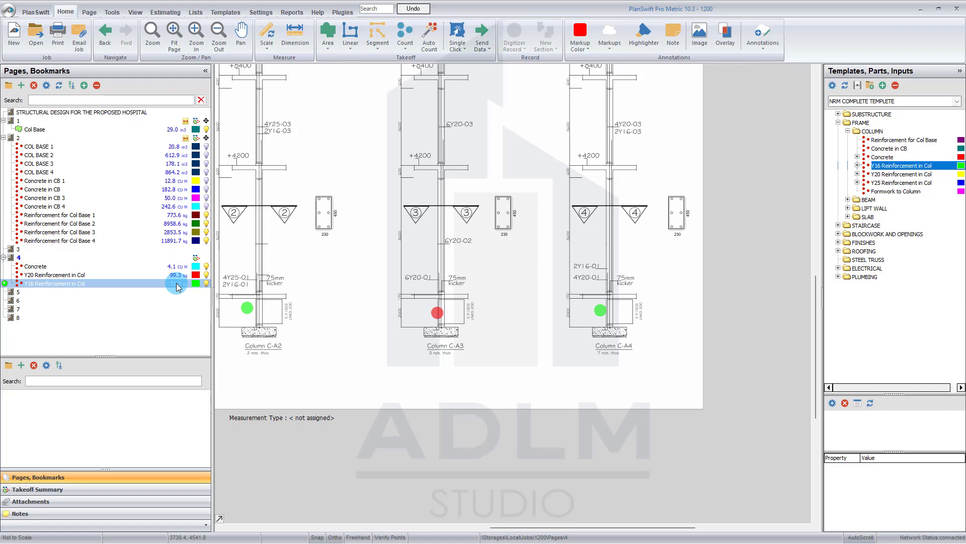
Begin a Y25 Reinforcement in Col takeoff for 1 floor with the description st
drag(290, 333, 336, 340)
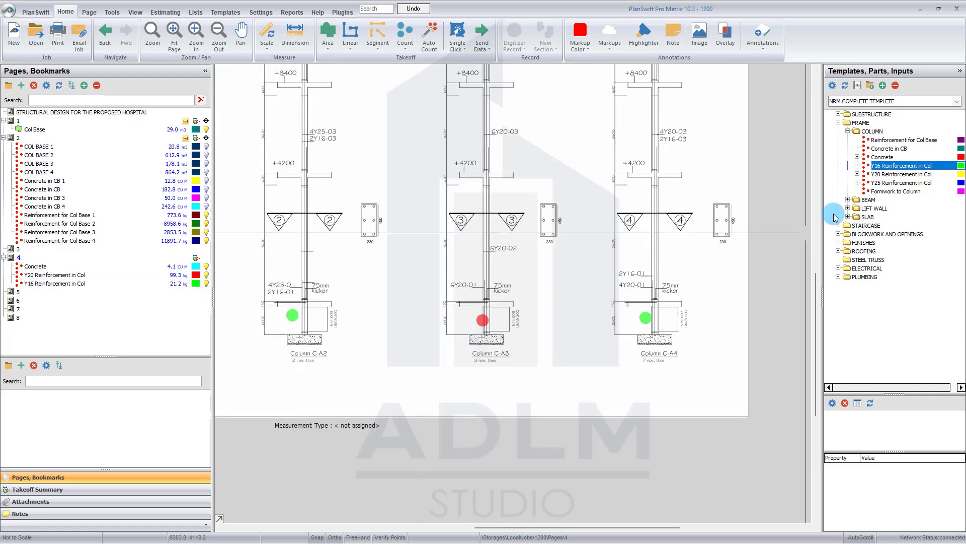
double_click(826, 187)
click(414, 234)
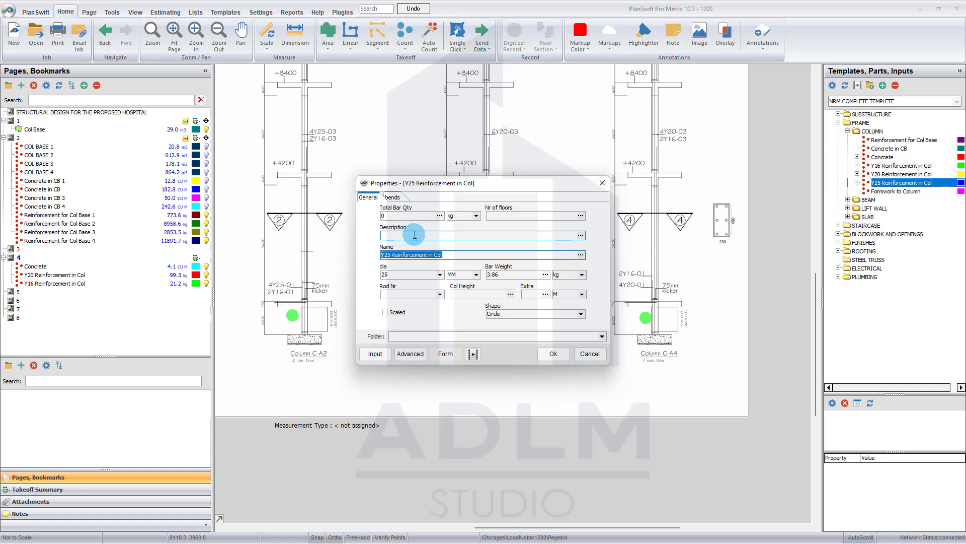
click(492, 215)
text(1)
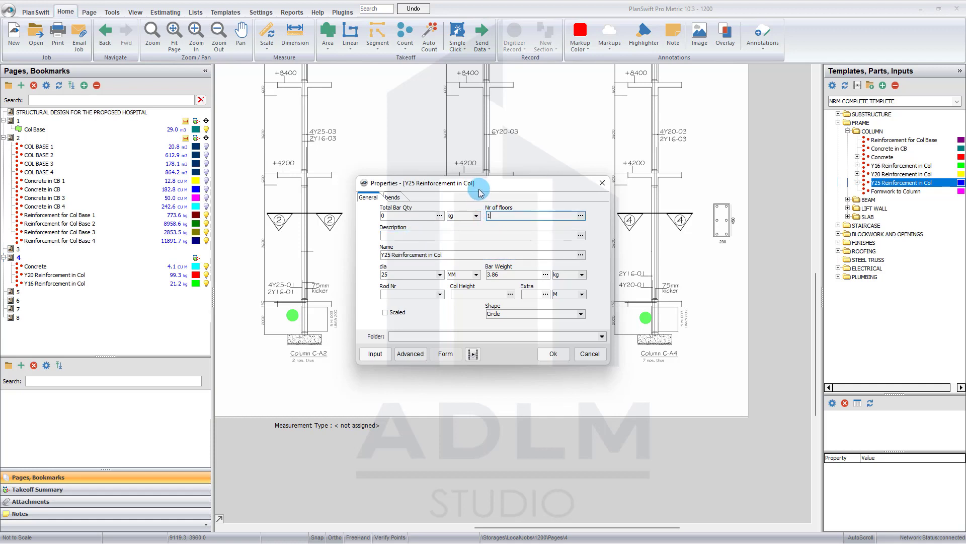
drag(479, 183, 518, 182)
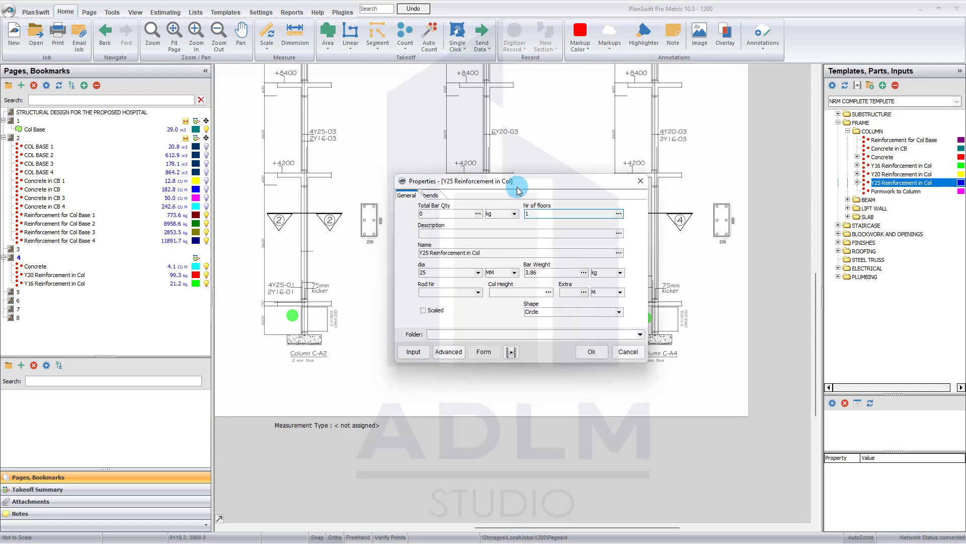
click(476, 230)
text(st)
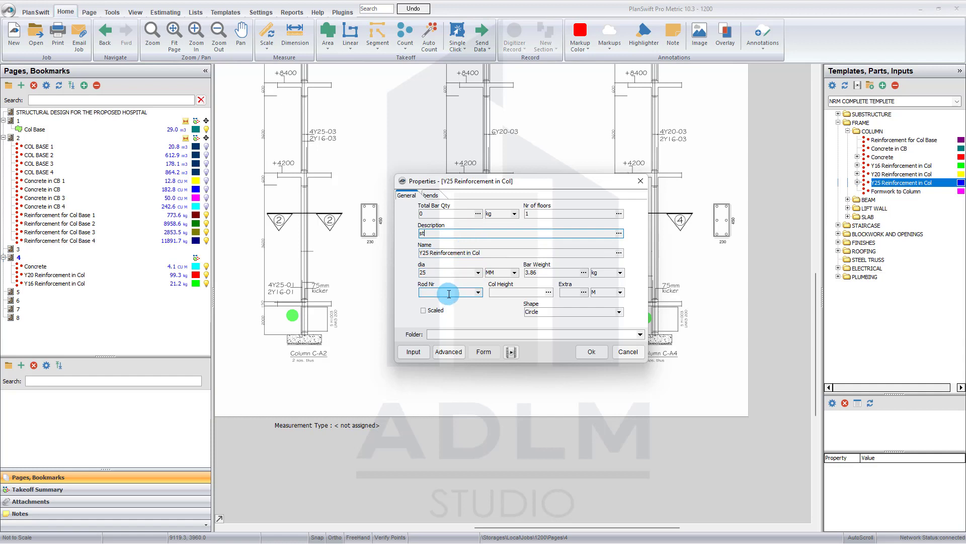
Give the Y25 takeoff 4 rods, a column height of 2 and an extra of .15+.8+.4 M, and accept its properties
click(448, 292)
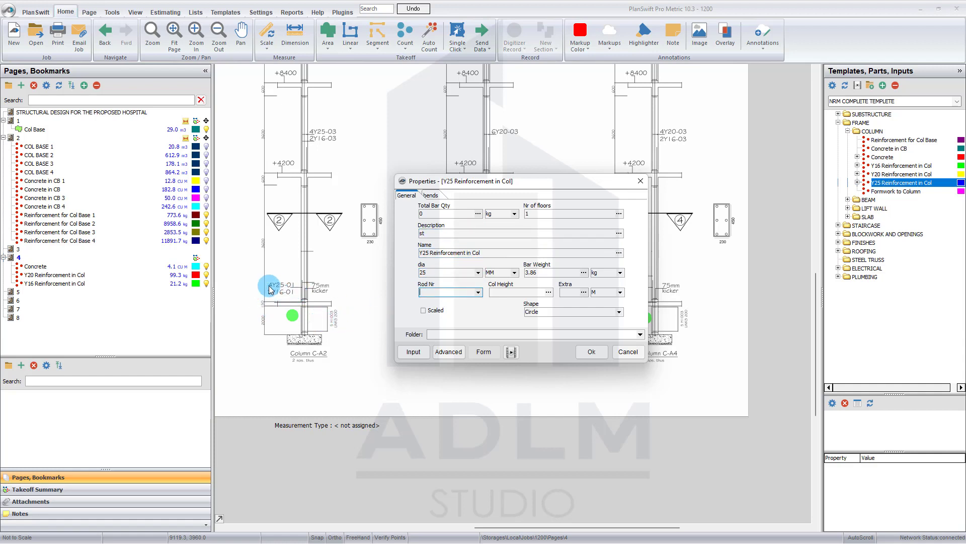
text(4)
click(503, 292)
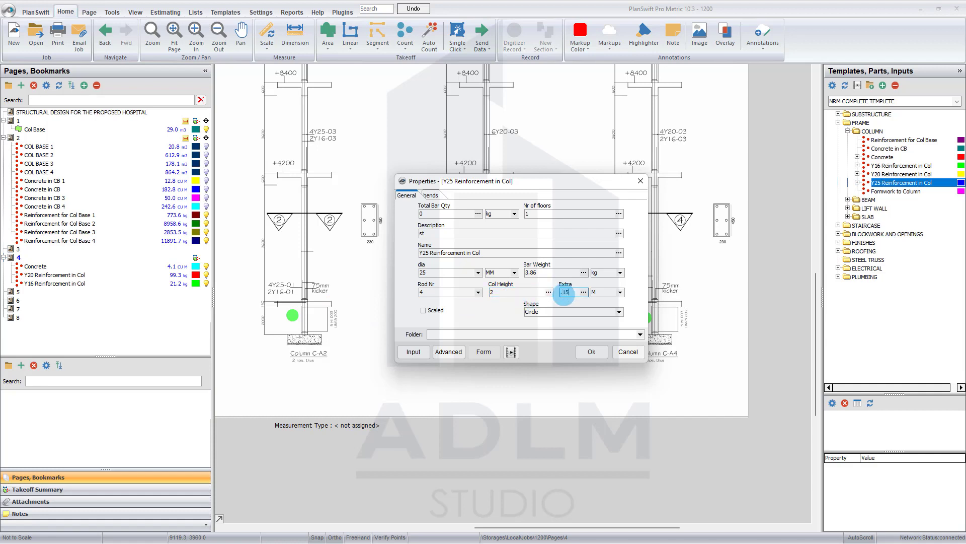
click(563, 292)
text(15+.8+.4)
click(600, 352)
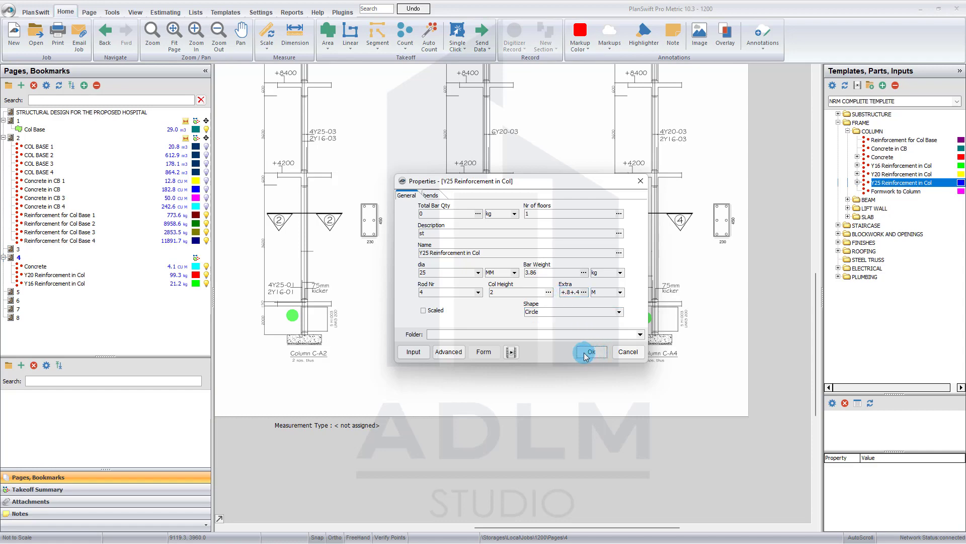
Place Y25 Reinforcement in Col count markers at the bases of Columns C-A2 and C-A4, and stop recording
click(382, 308)
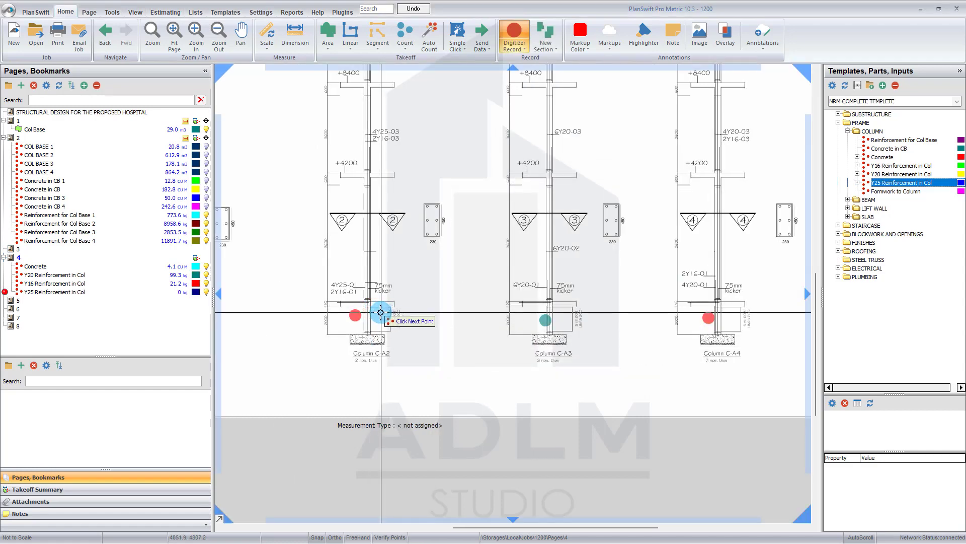
click(737, 321)
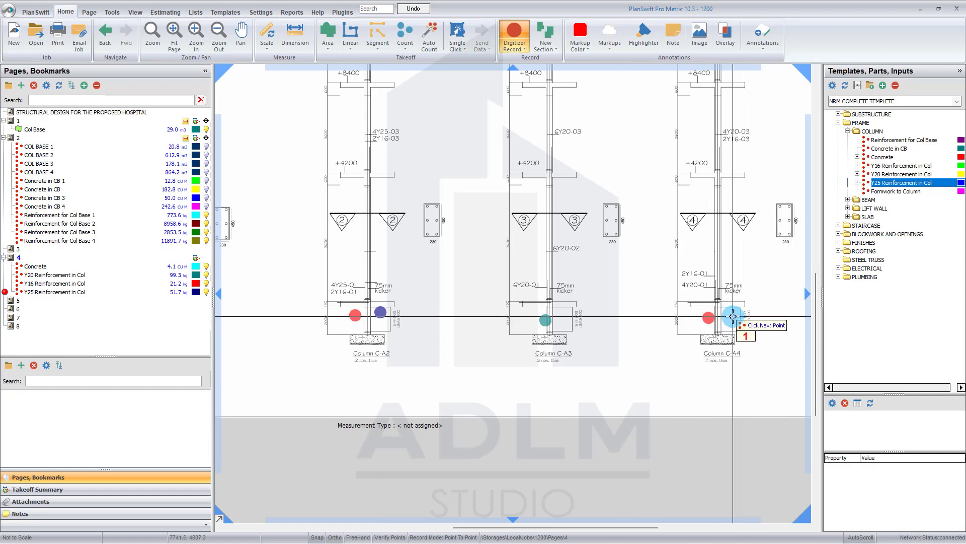
right_click(642, 291)
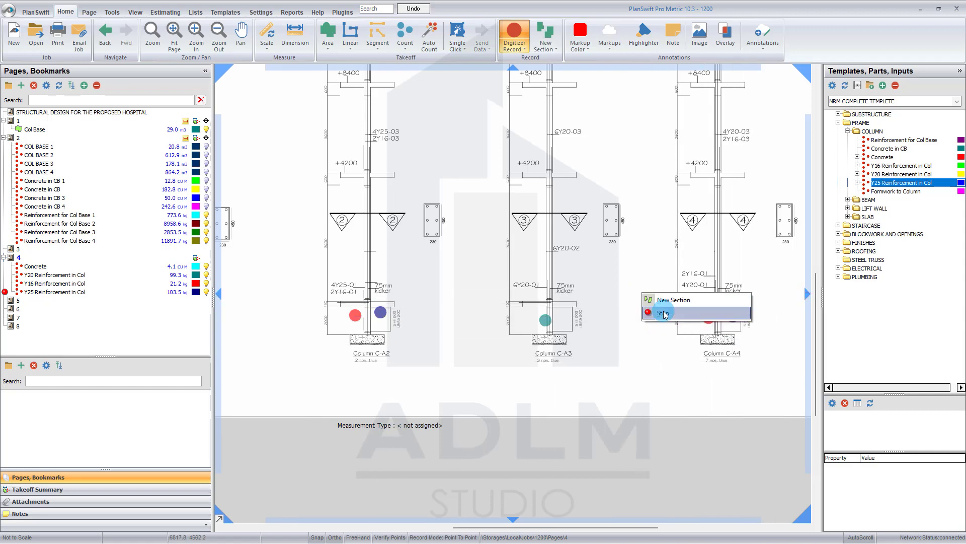
click(663, 313)
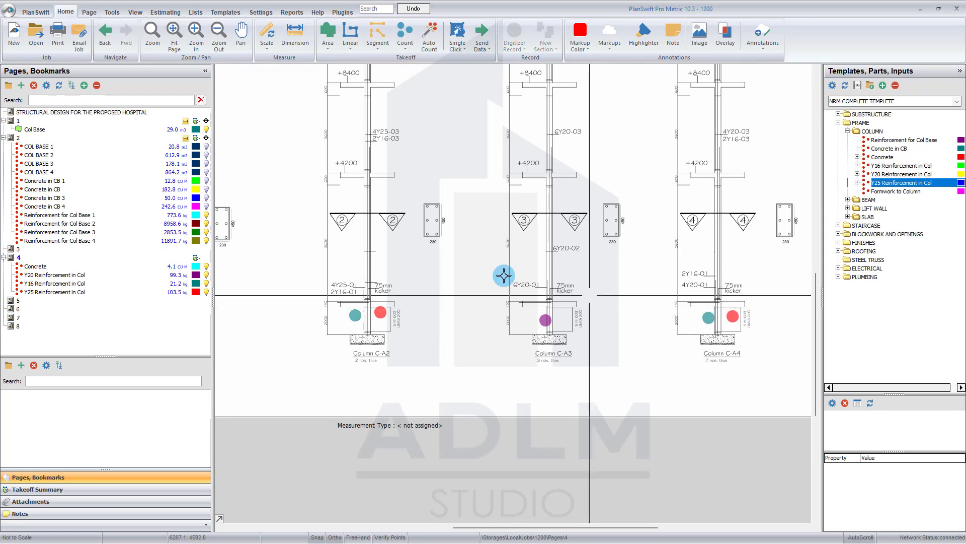
Open the properties of the Column Links under Y20 Reinforcement in Col from the takeoff summary
click(20, 137)
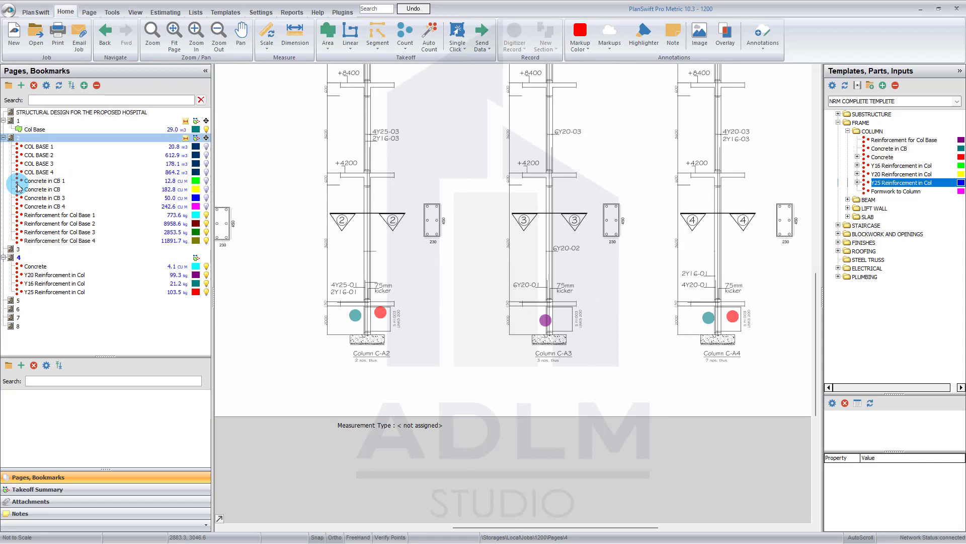
click(90, 488)
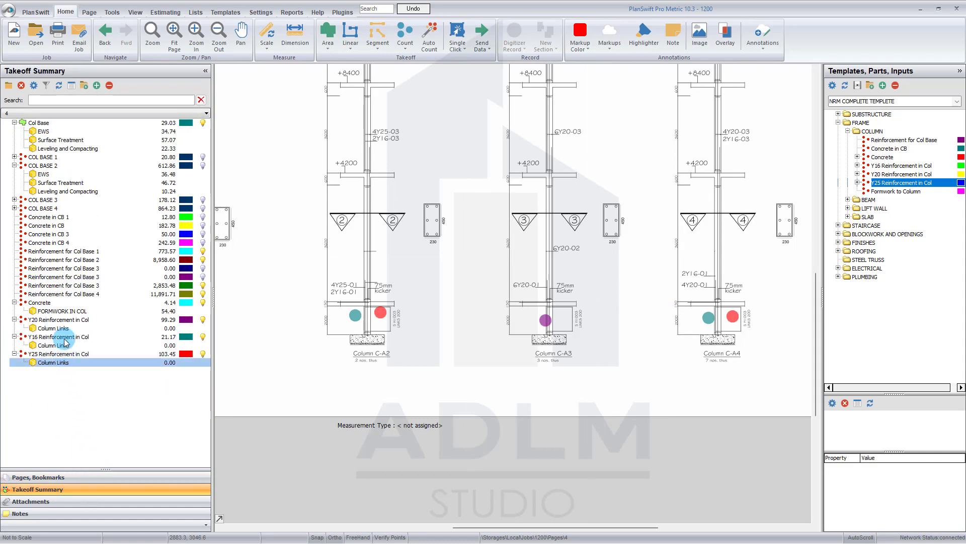
click(56, 303)
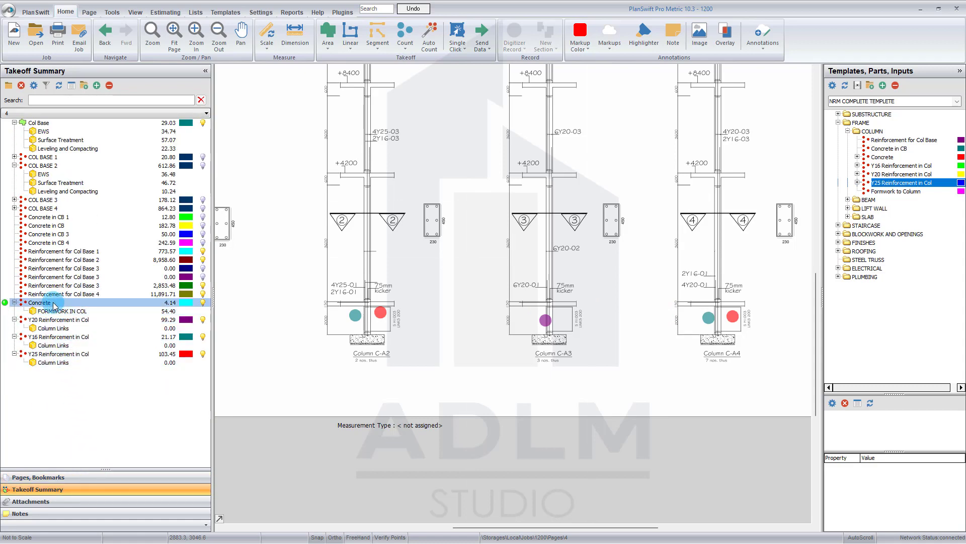
click(75, 312)
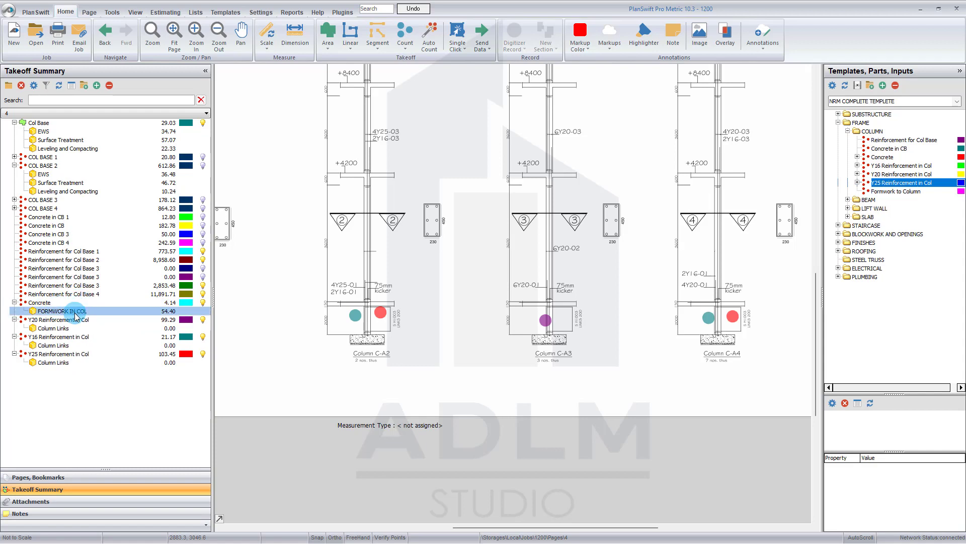
click(48, 328)
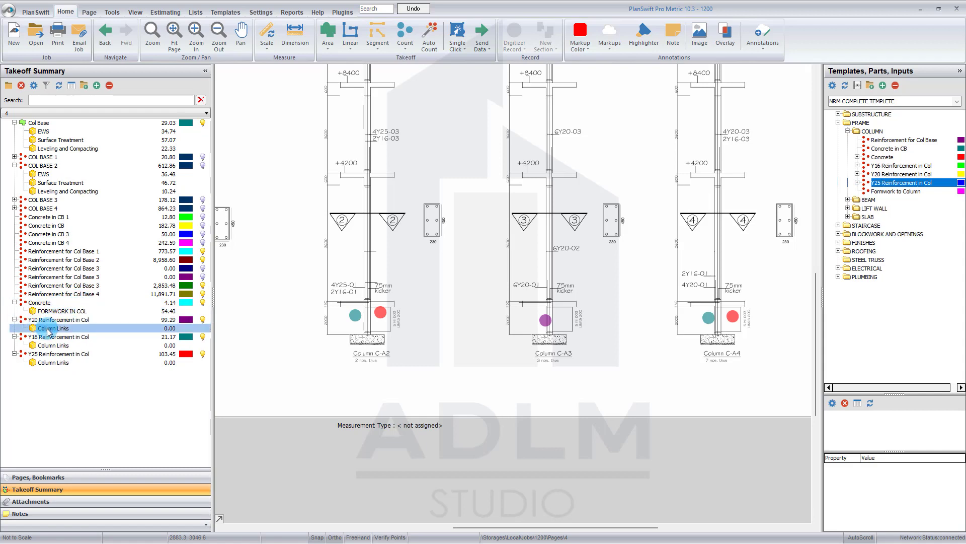
click(49, 330)
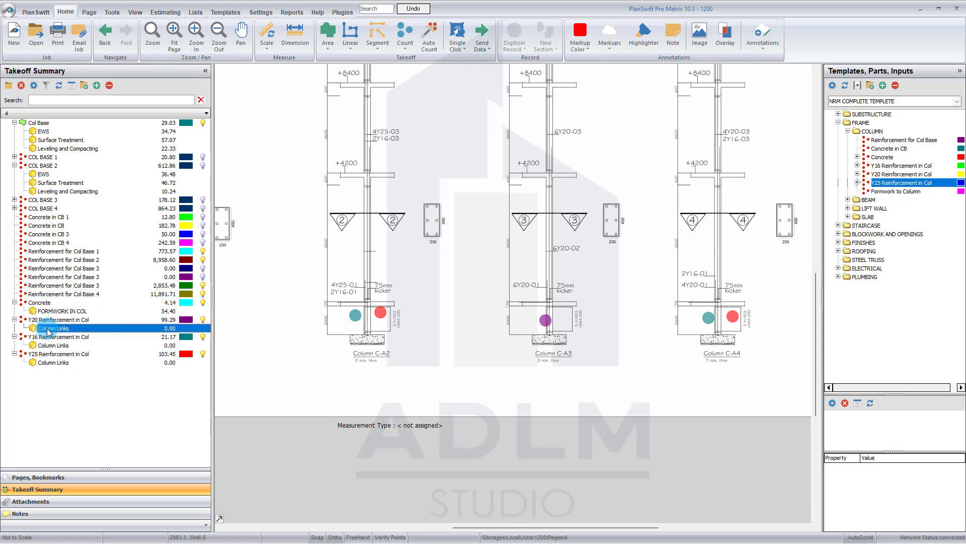
double_click(49, 331)
Set the Y20 Column Links' diameter to 10 mm and their cover to 0.05
click(458, 242)
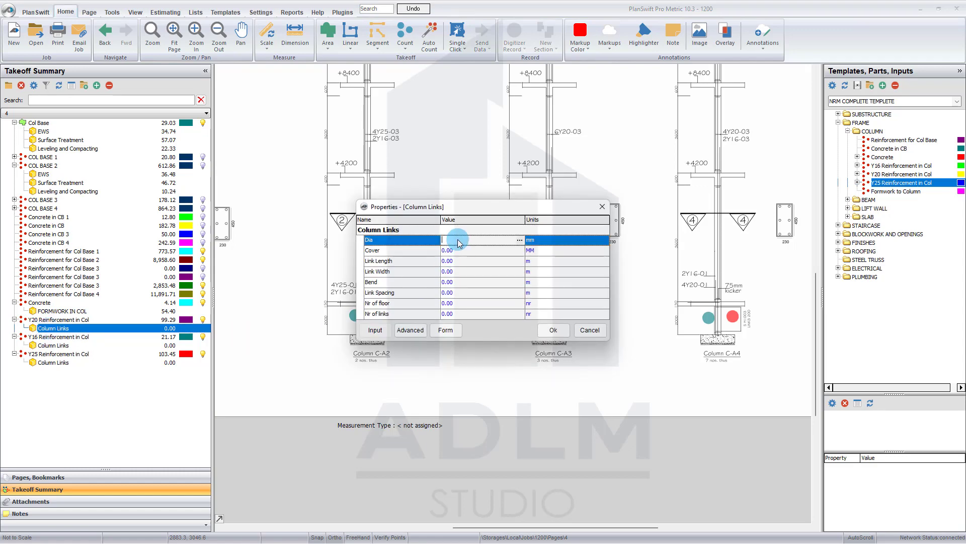
text(1)
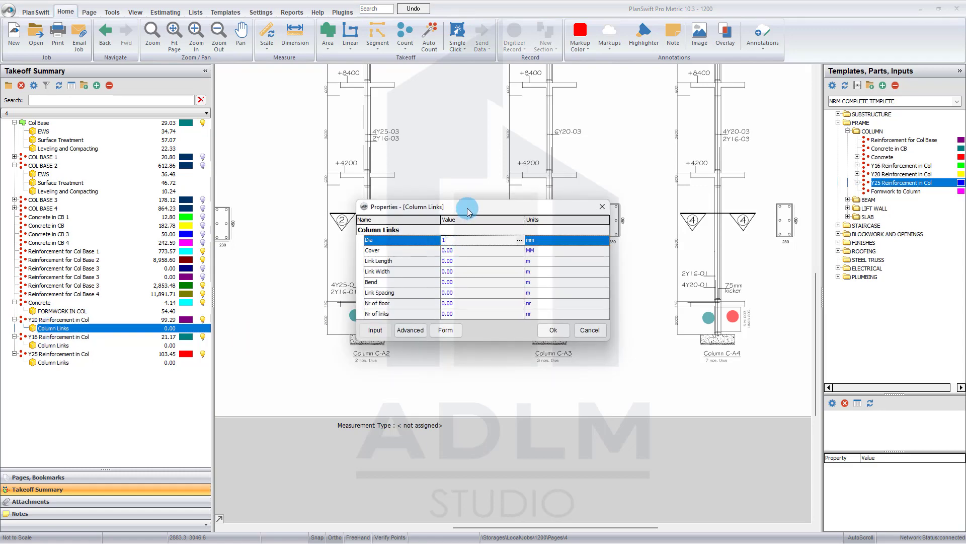
drag(462, 207, 536, 197)
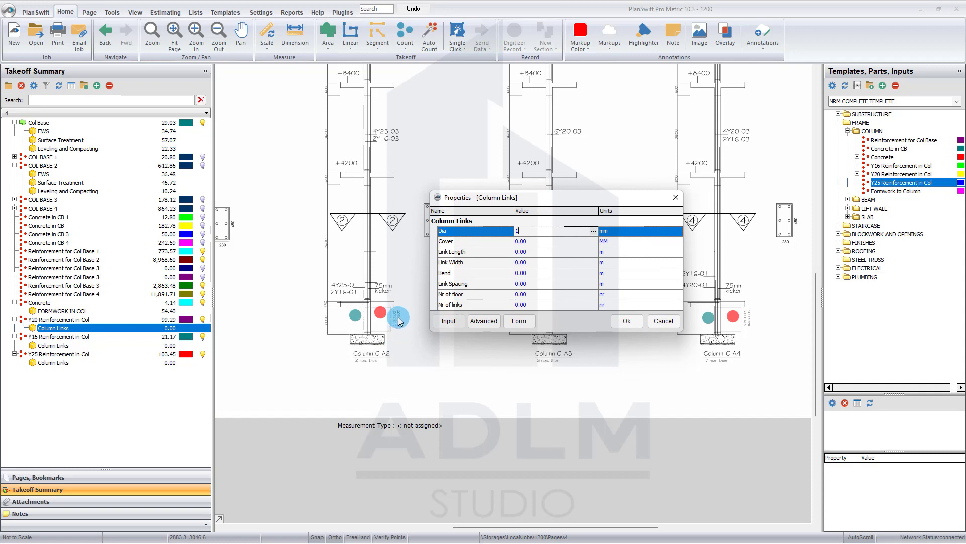
text(0)
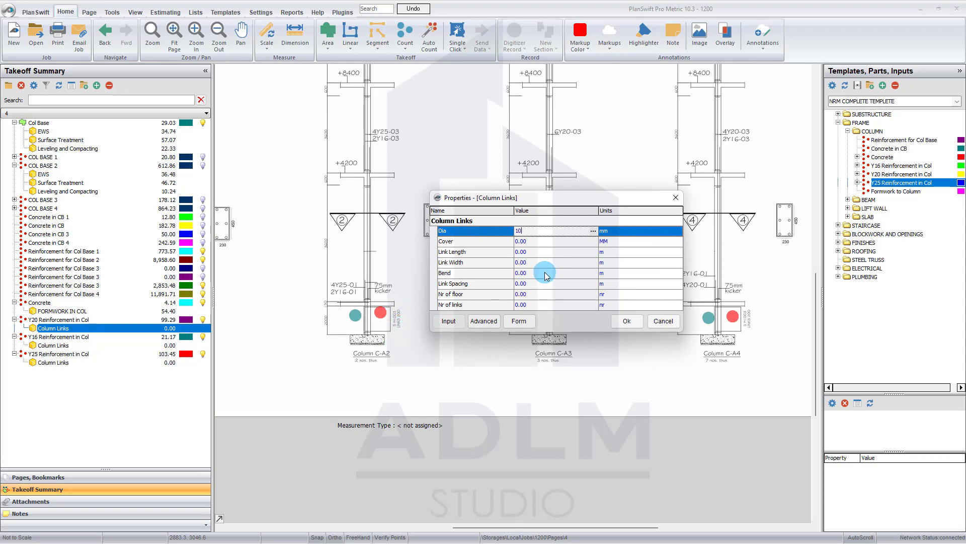
click(533, 243)
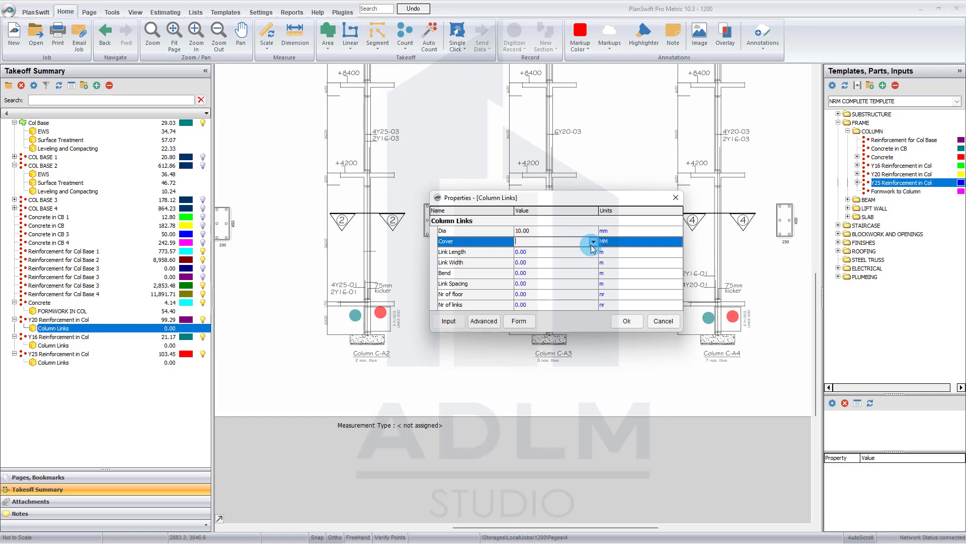
click(594, 242)
click(550, 258)
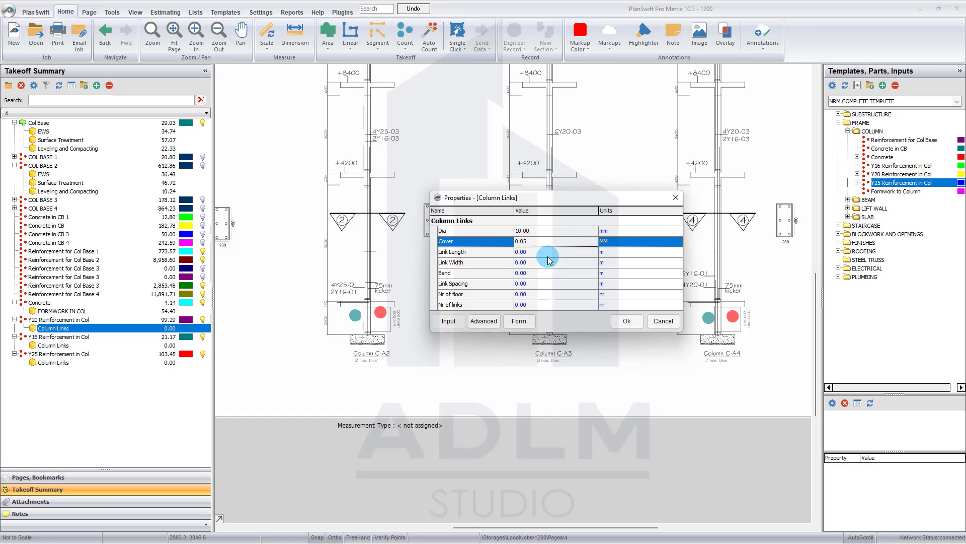
Set the Y20 Column Links' length to .45 m, width to .23 m and bend to .15 m
click(581, 253)
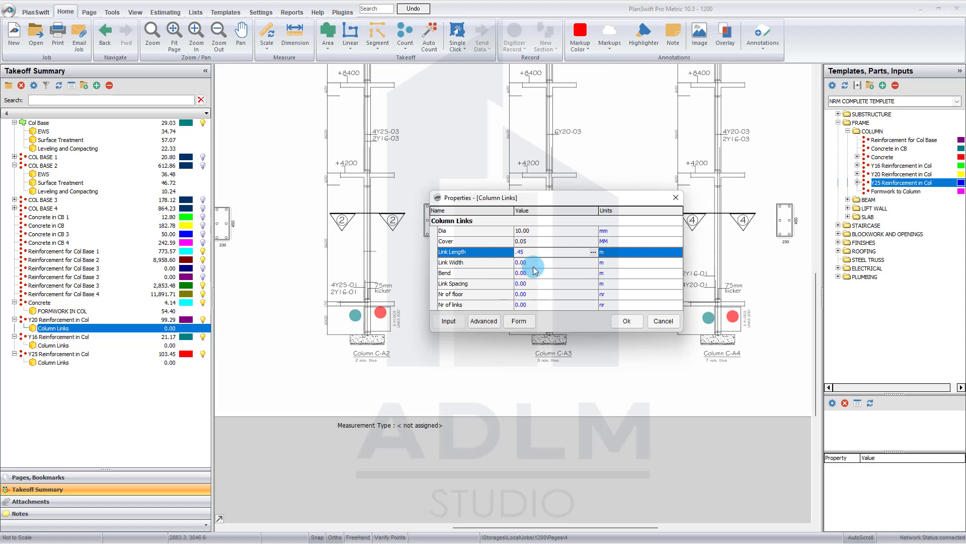
click(534, 265)
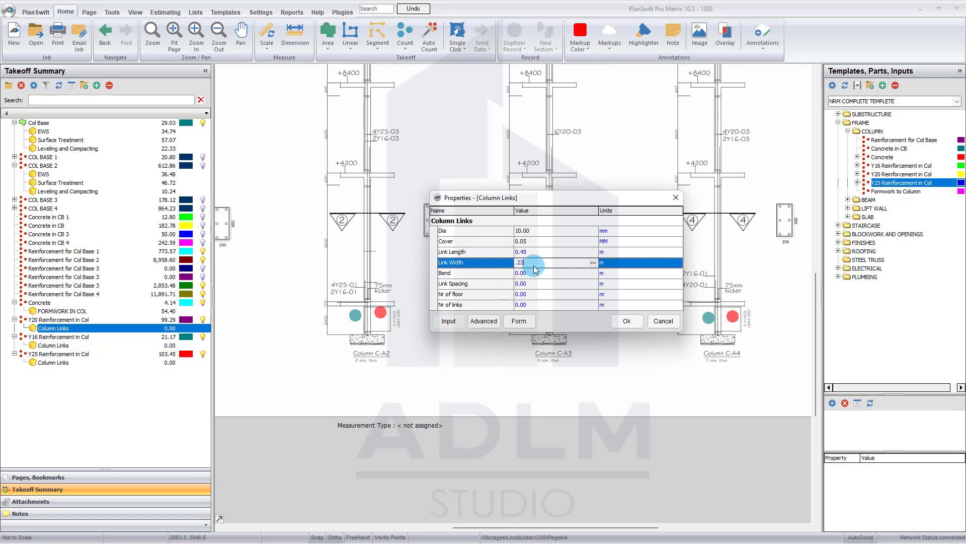
text(.23)
click(540, 274)
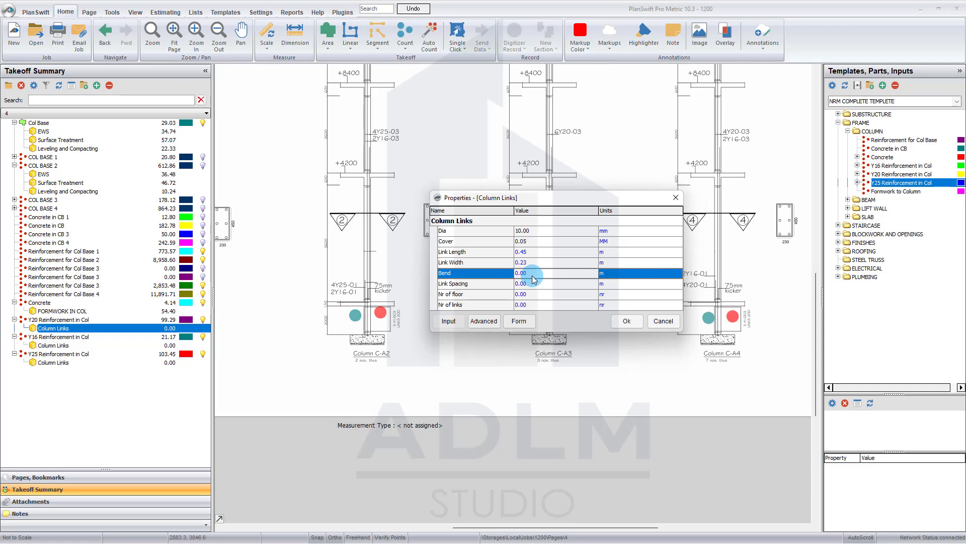
text(.15)
Set the Y20 Column Links' spacing to 0.20 m for 1 floor and accept the properties
click(537, 285)
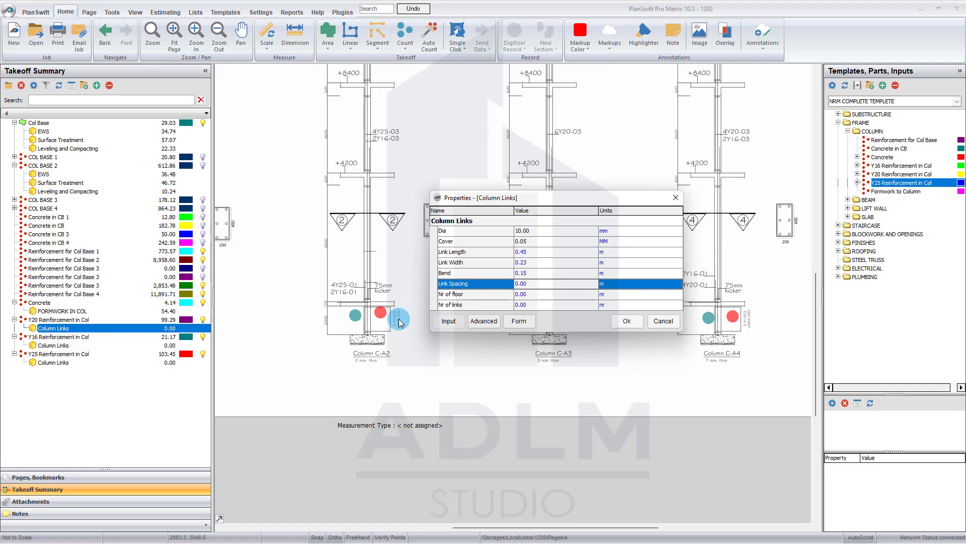
click(536, 296)
text(1)
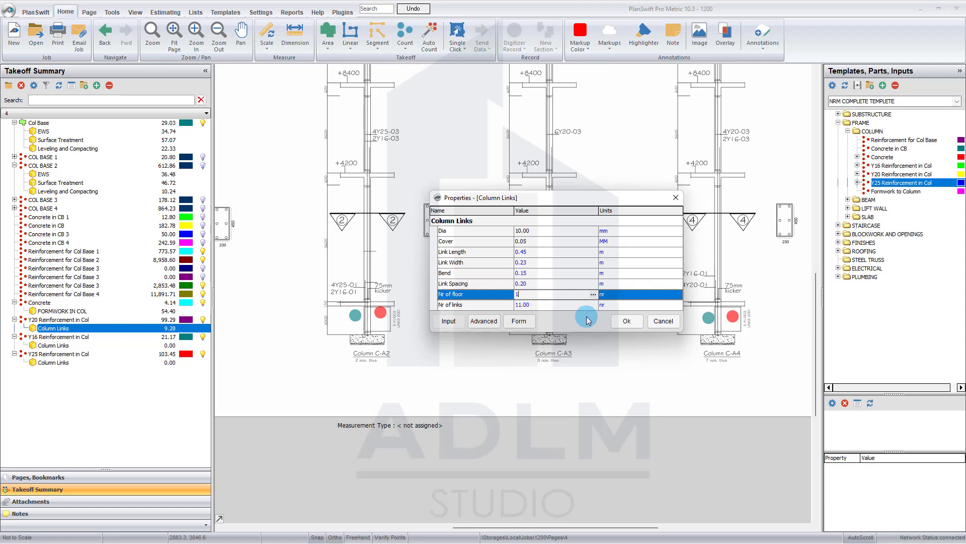
click(630, 322)
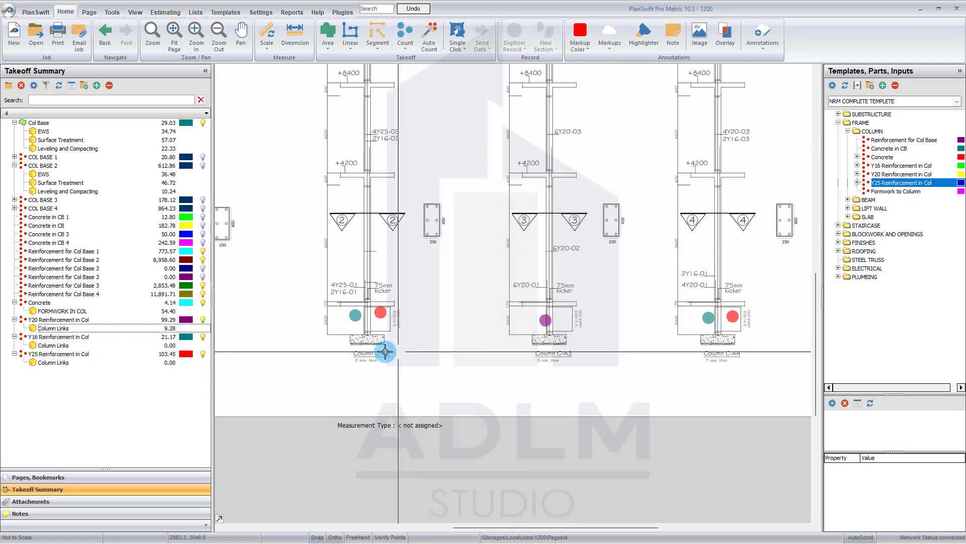
Open the Column Links under Y16 Reinforcement in Col and set their diameter to 10 mm and cover to 0.05
click(136, 333)
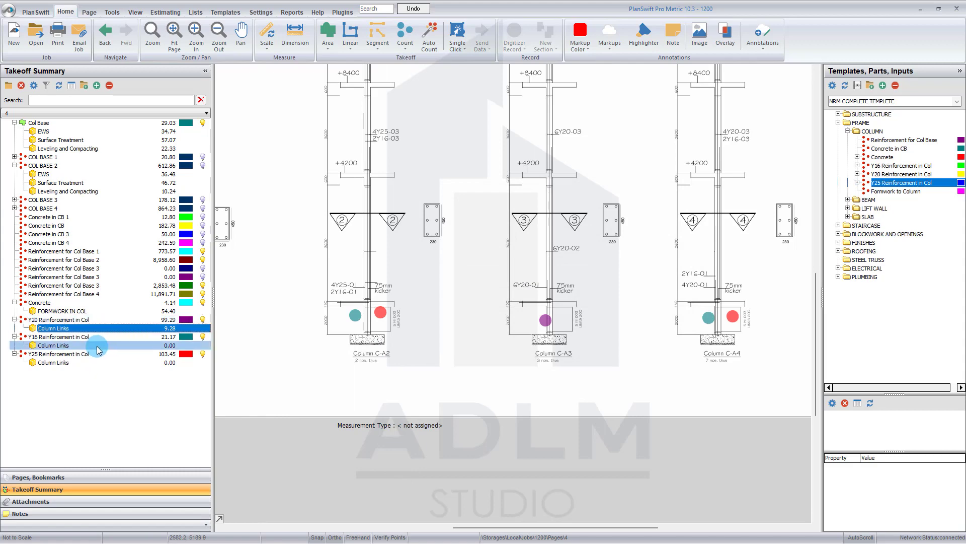
double_click(98, 349)
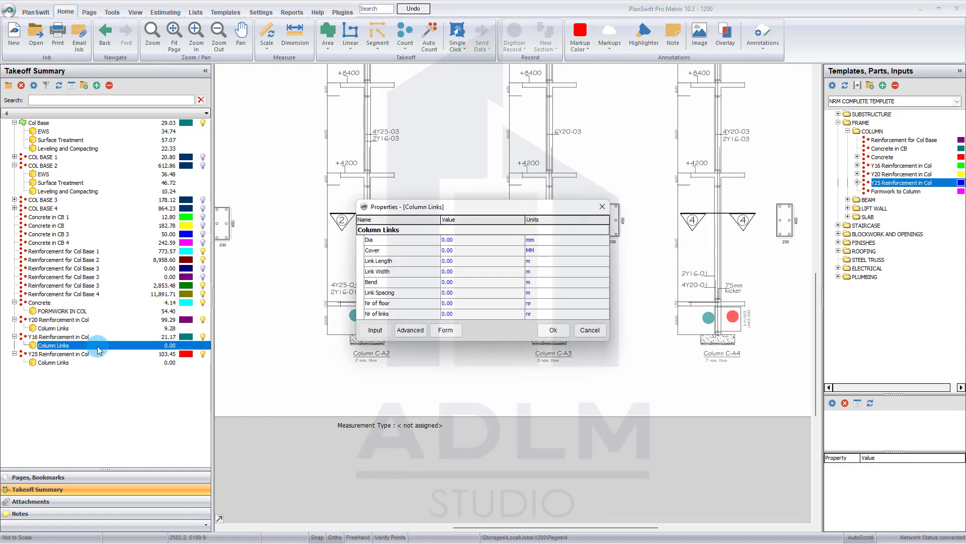
click(483, 240)
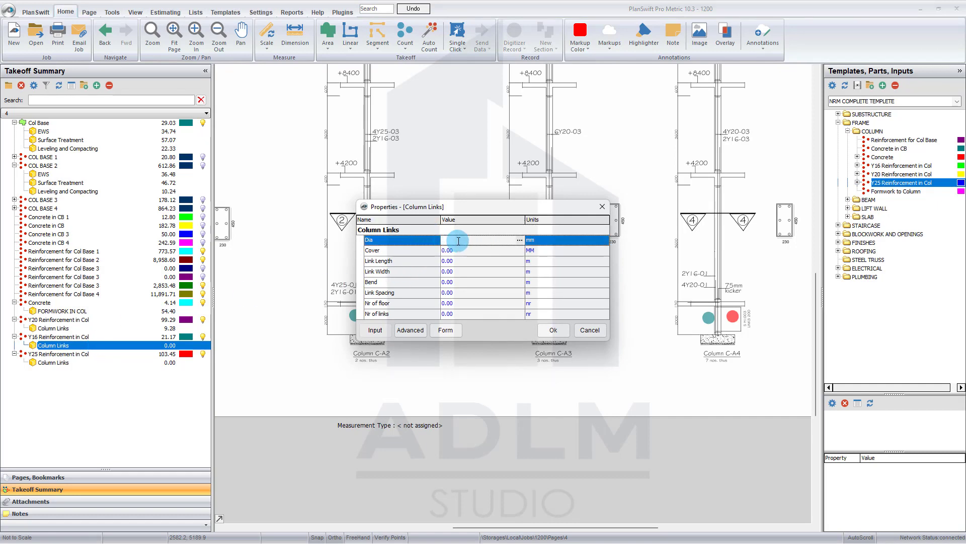
text(10)
click(465, 251)
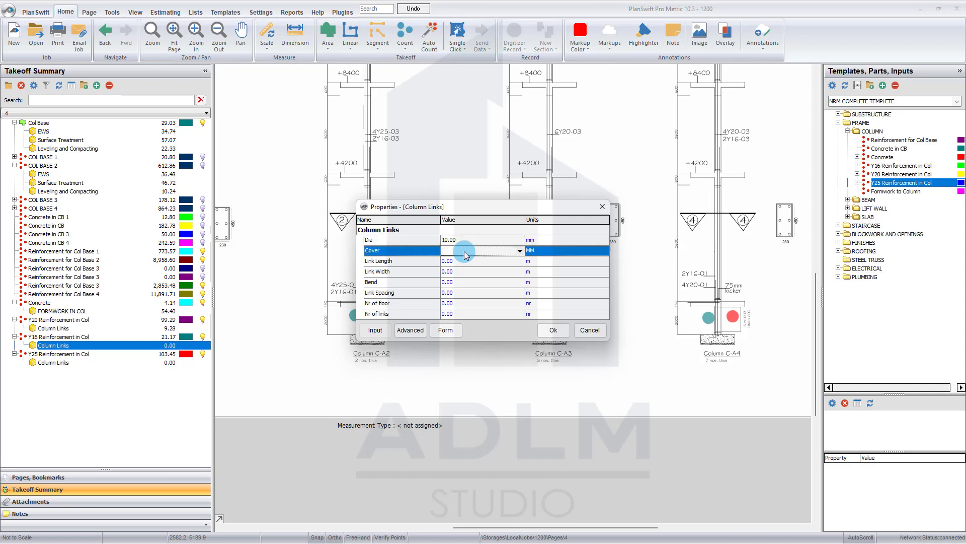
click(520, 251)
click(502, 269)
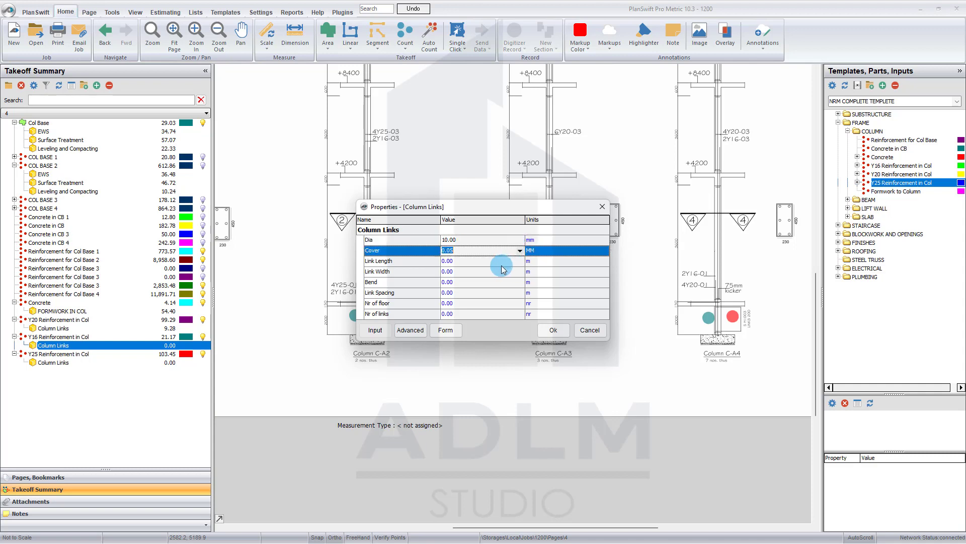
Set the Y16 Column Links' length to .45 m, width to .23 m and bend to .15 m
click(495, 262)
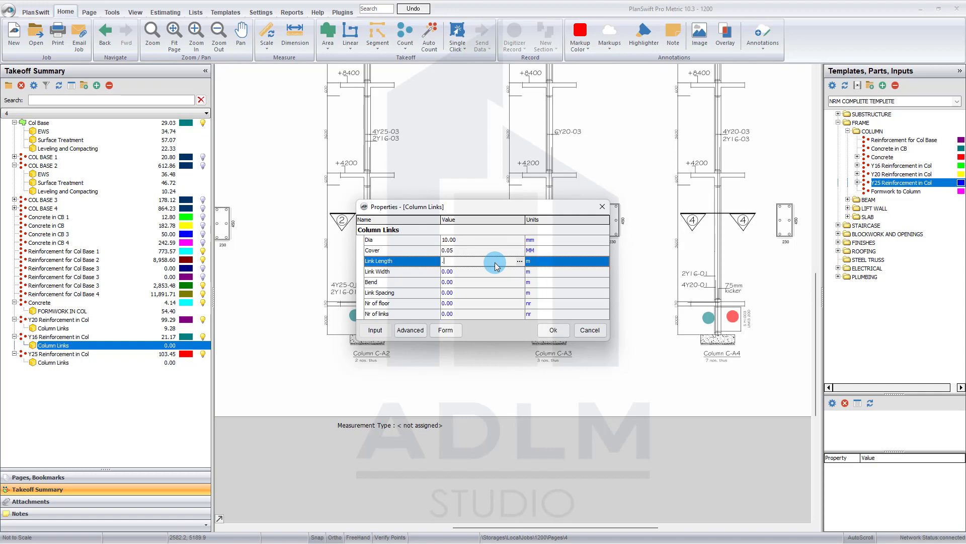
text(.45)
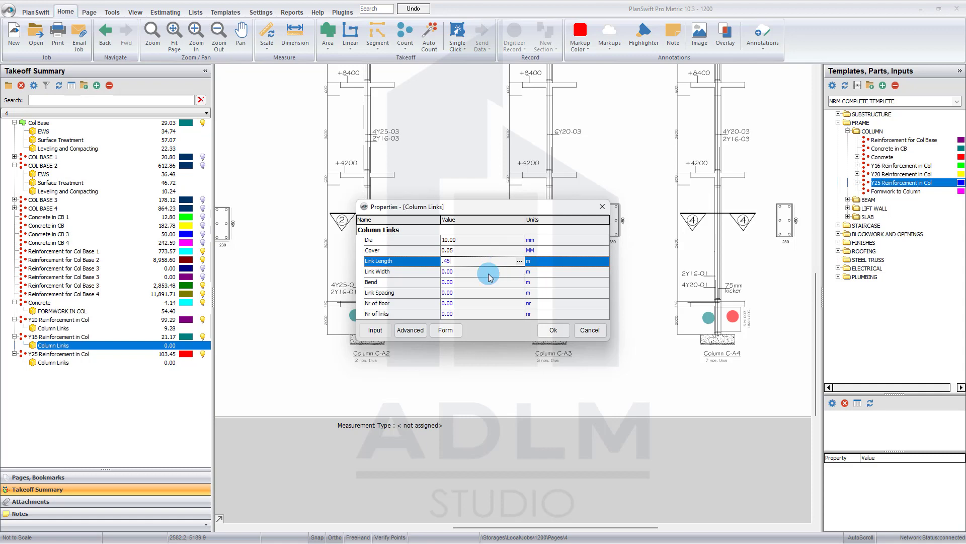
click(488, 272)
text(.23)
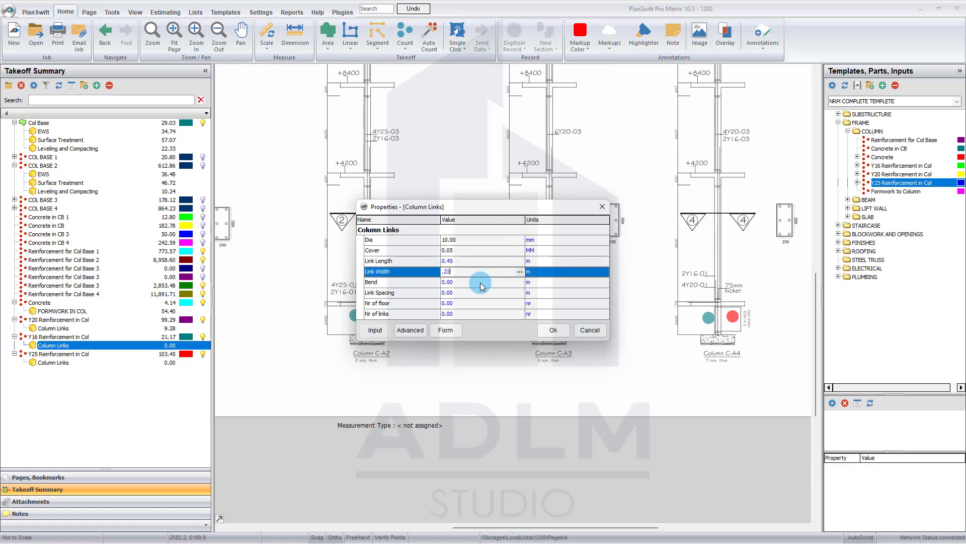
click(482, 284)
text(.15)
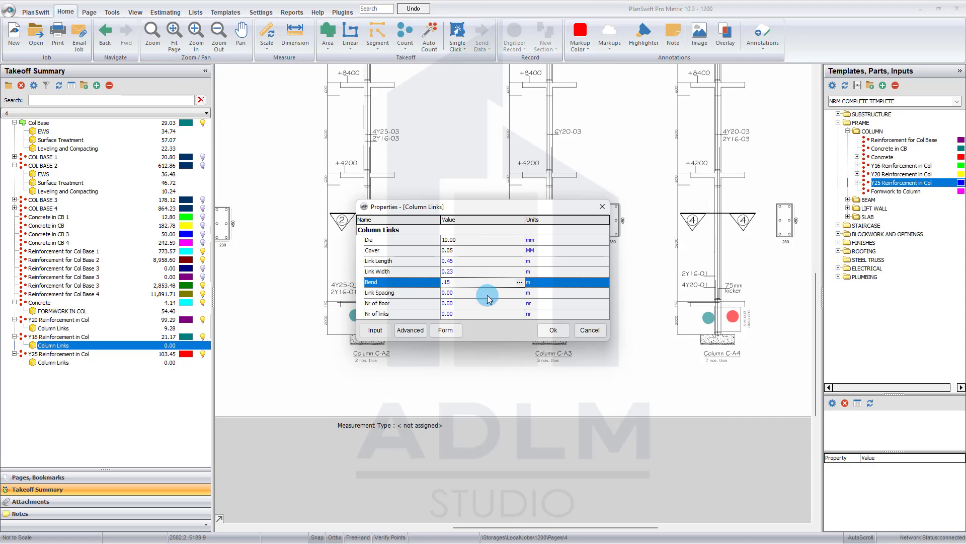
Set the Y16 Column Links' spacing to .2 m for 1 floor and accept the properties
click(483, 292)
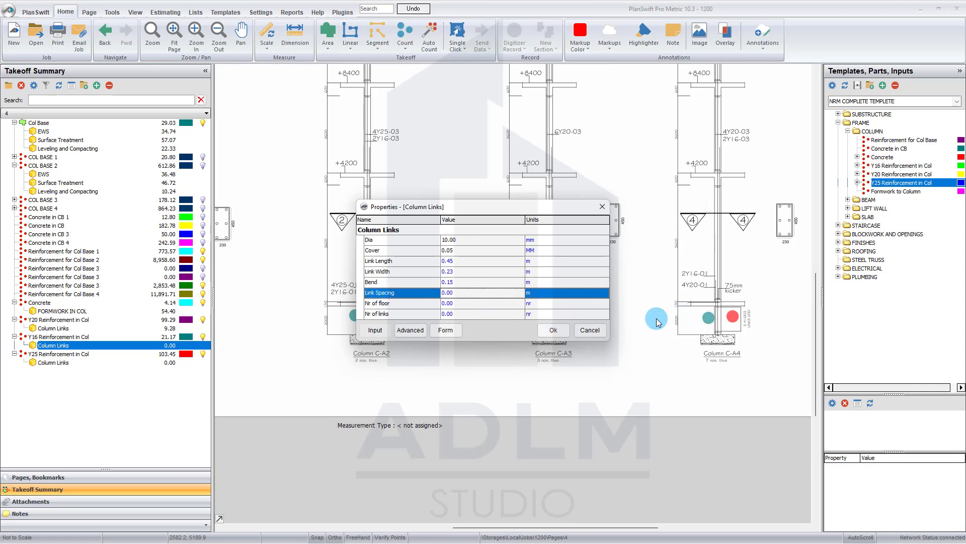
text(.2)
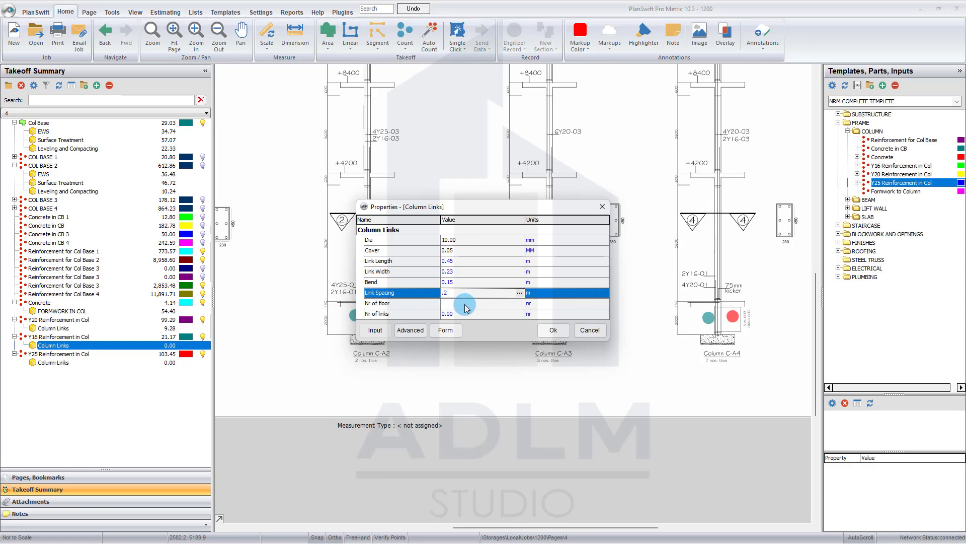
click(469, 303)
text(1)
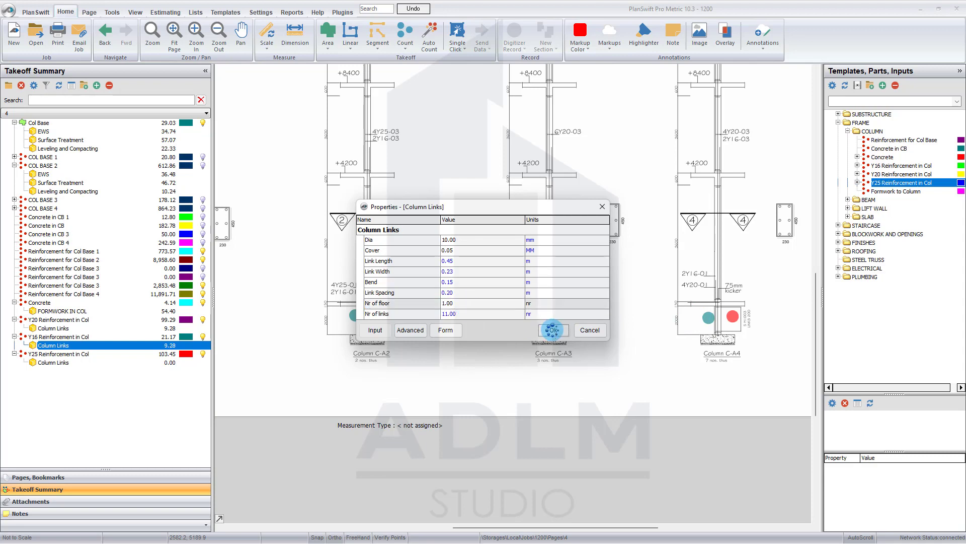
click(554, 330)
Review the Y16 Column Links quantity against the starter bars and links drawn at the base of Column C-A2
click(174, 347)
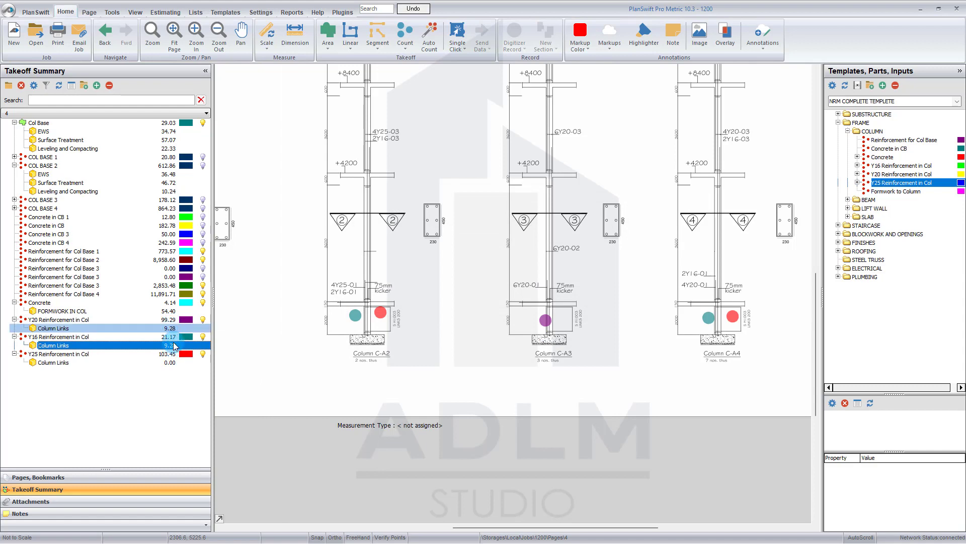
click(336, 337)
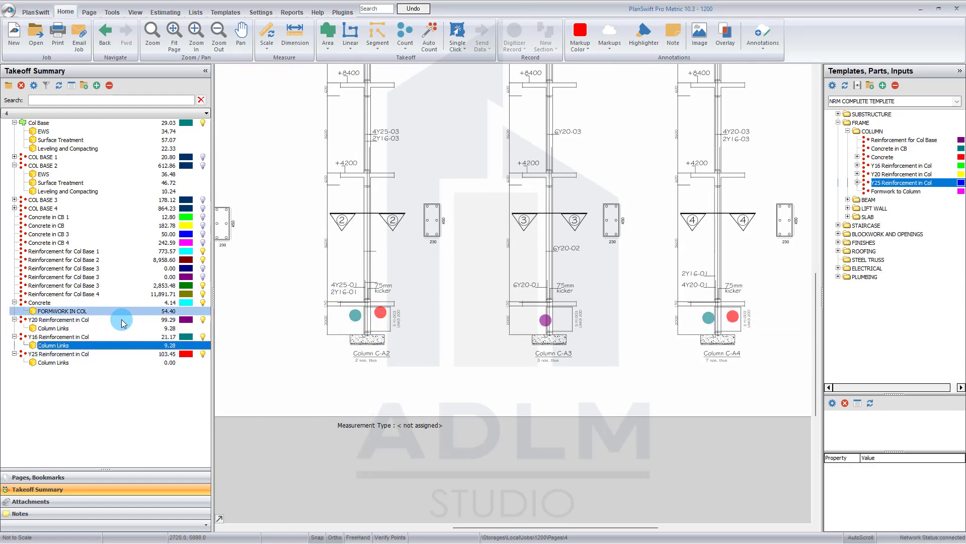
click(170, 331)
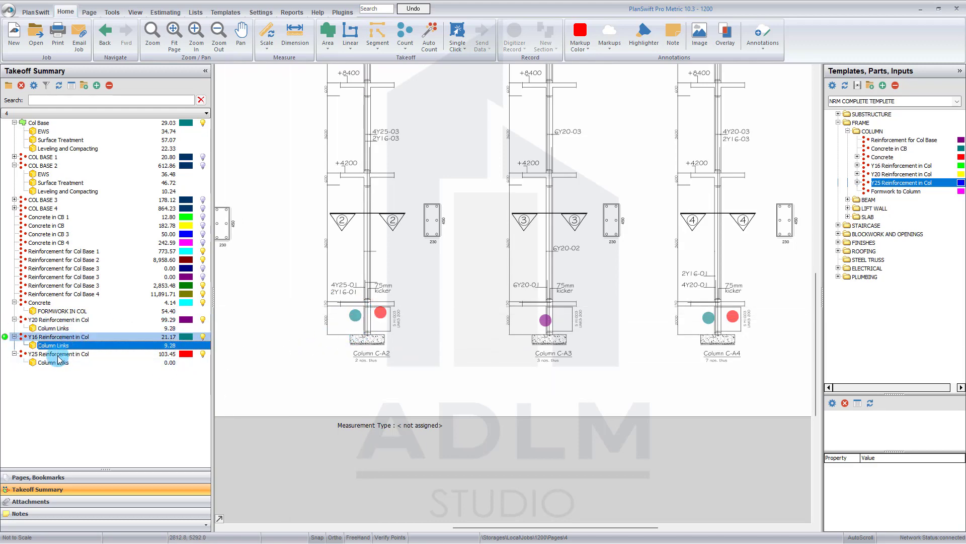
scroll(277, 308, up, 4)
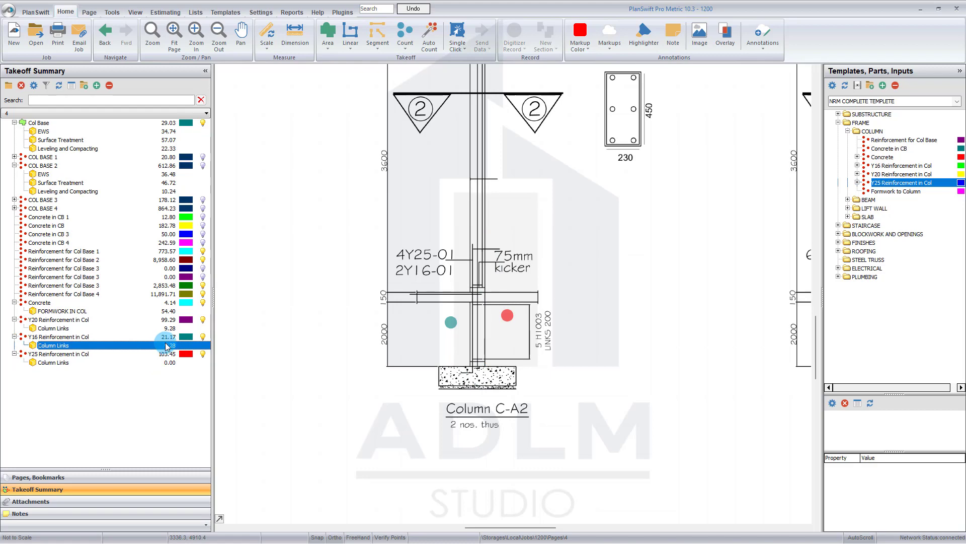
scroll(584, 313, down, 2)
click(463, 328)
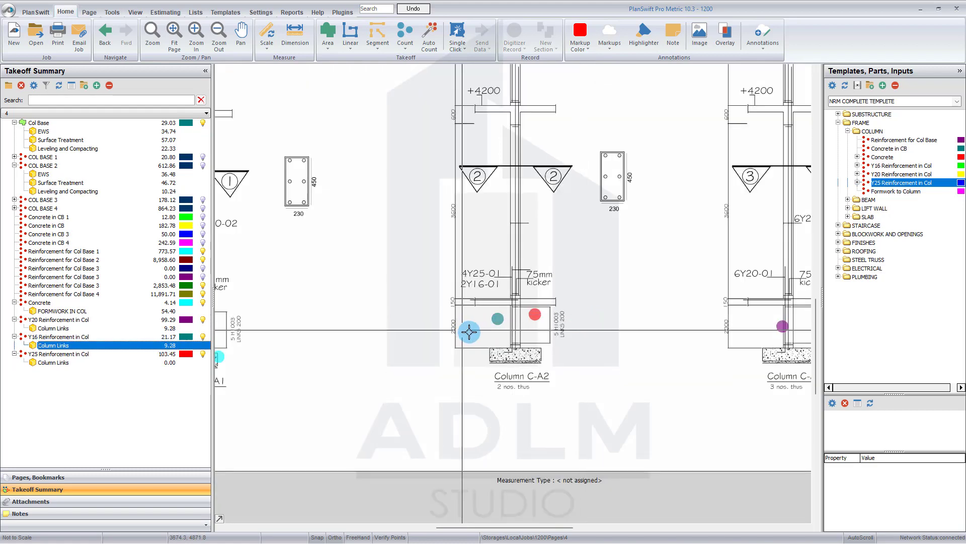
scroll(470, 330, down, 1)
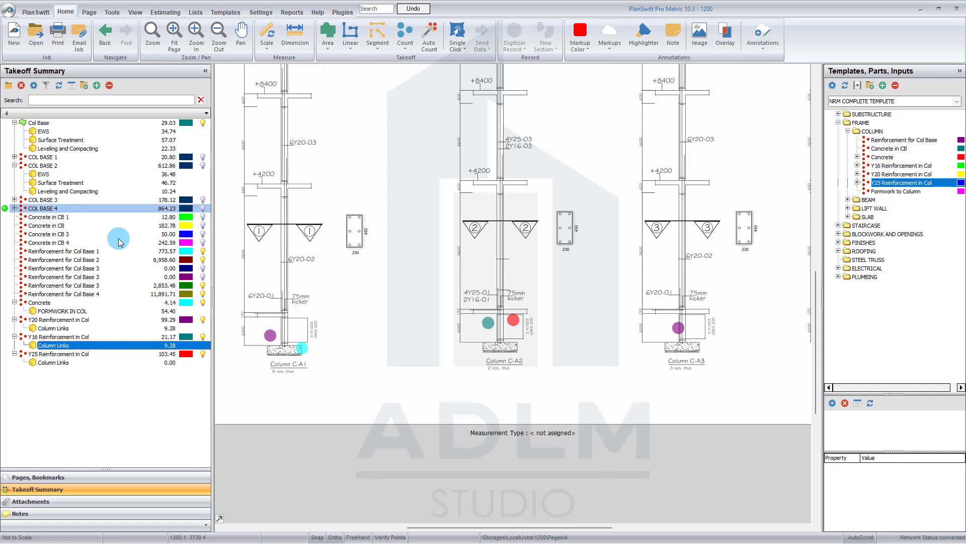
Open page 1 of the structural drawings and hide the Col Base takeoff on the plan
click(105, 479)
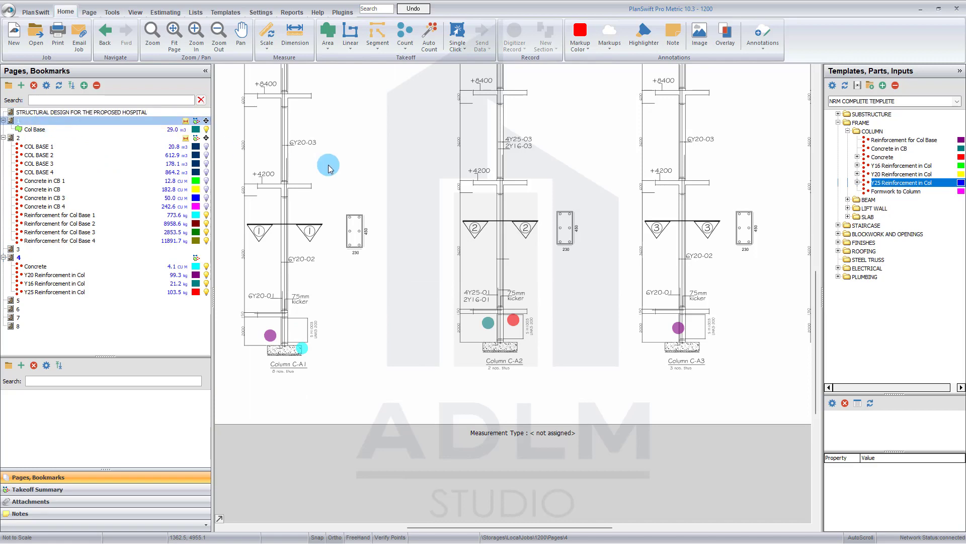
click(94, 121)
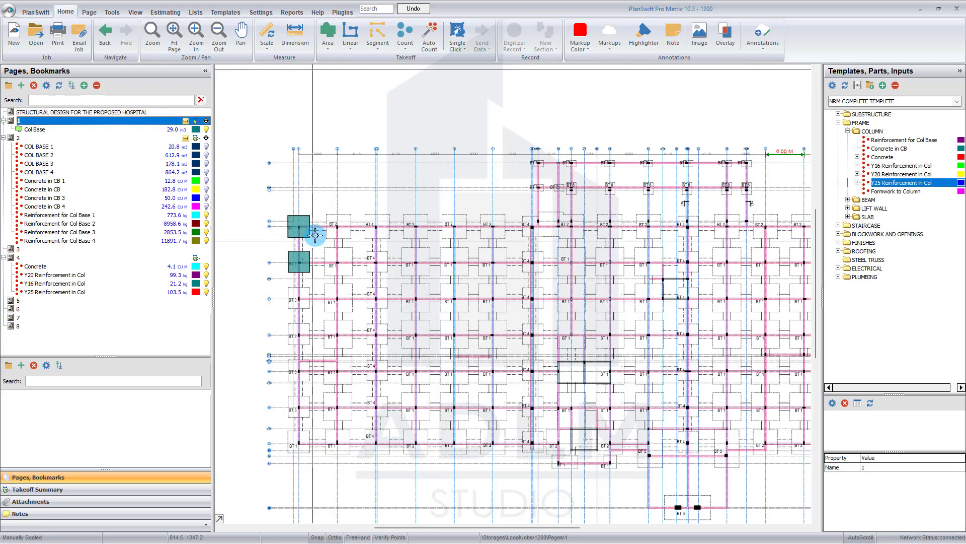
click(207, 130)
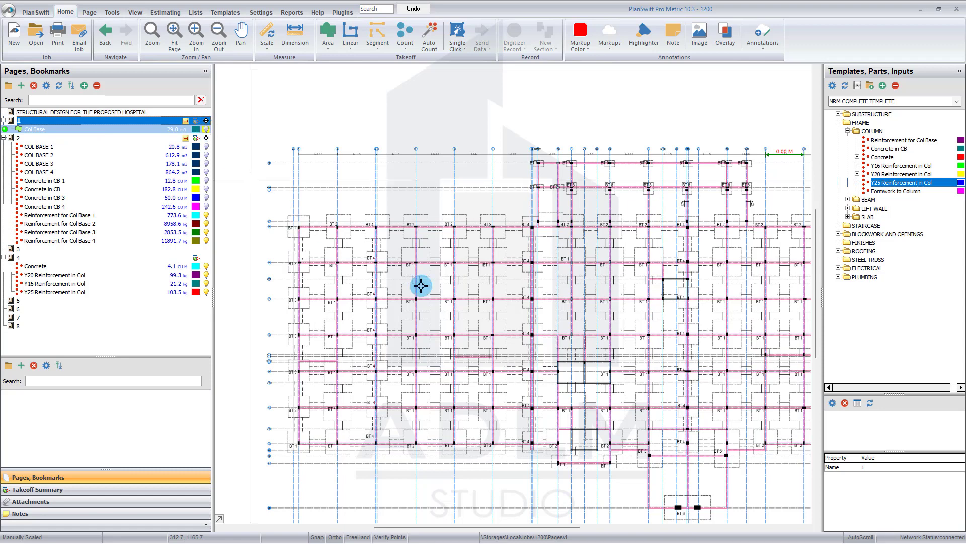
Start a Girth takeoff from the Substructure templates, keeping its default name and properties
click(881, 156)
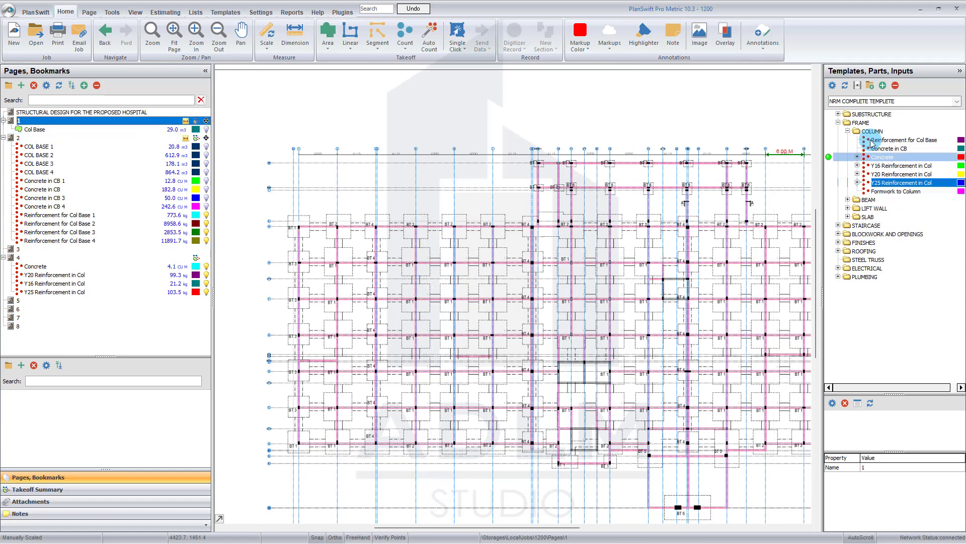
click(838, 114)
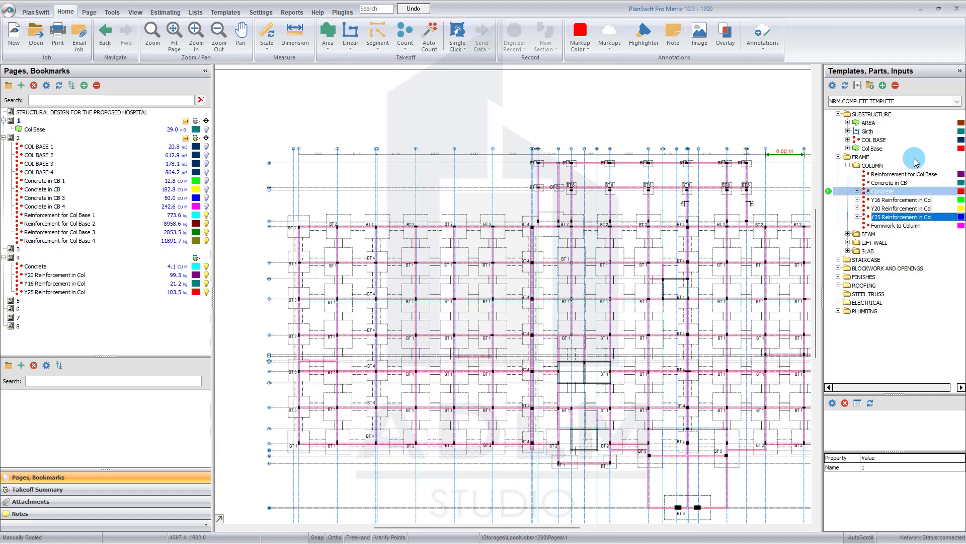
double_click(829, 131)
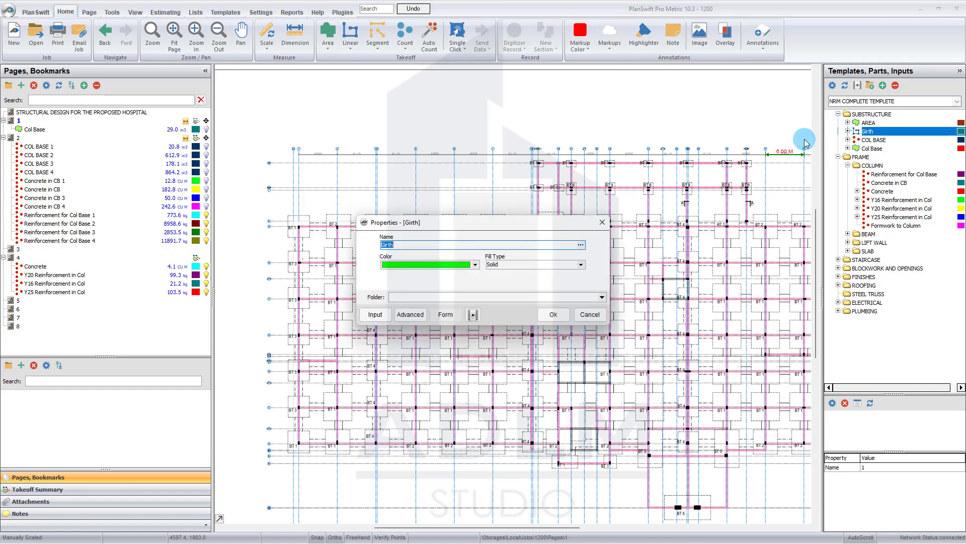
click(554, 315)
Trace the girth along the building's left edge from the lower-left corner to the upper-left corner, about 34 m
scroll(302, 443, up, 4)
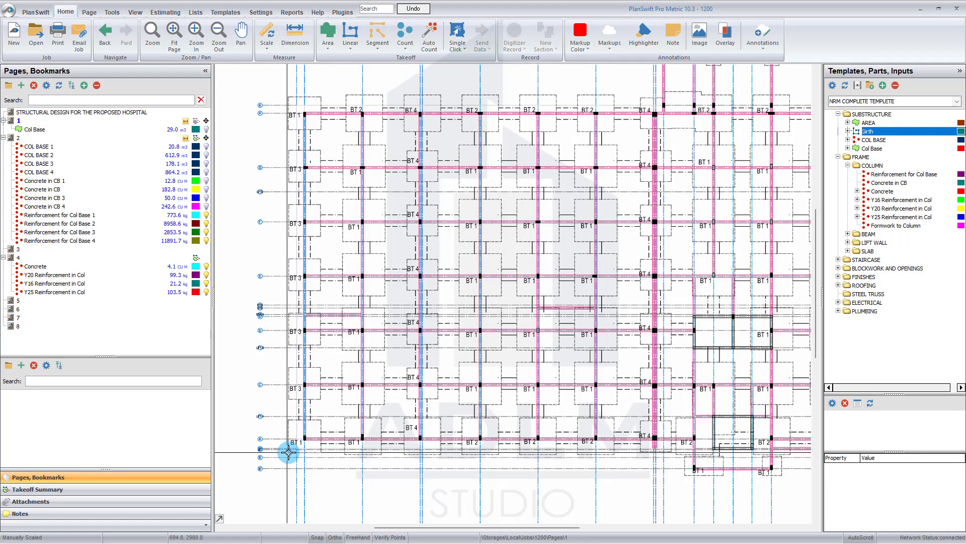
click(321, 429)
scroll(322, 425, down, 4)
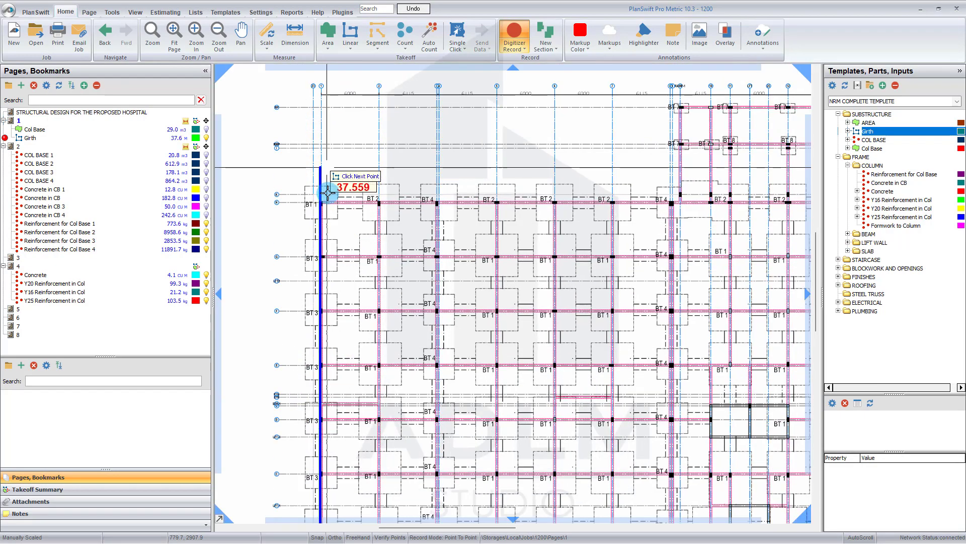
scroll(315, 212, up, 5)
click(308, 248)
Trace the girth about 37 m along the upper edge to the upper projection, and about 10 m up the projection's left side
scroll(314, 254, down, 4)
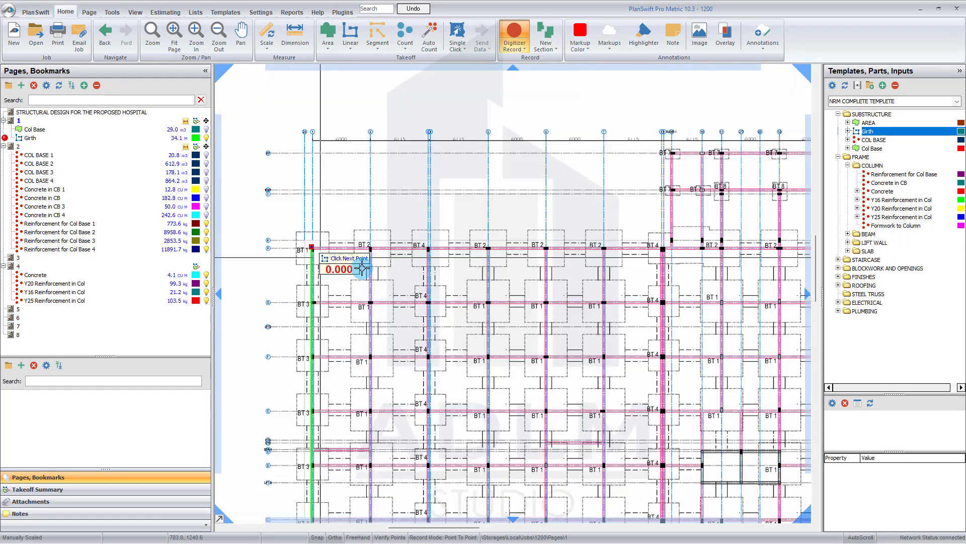
scroll(686, 240, up, 4)
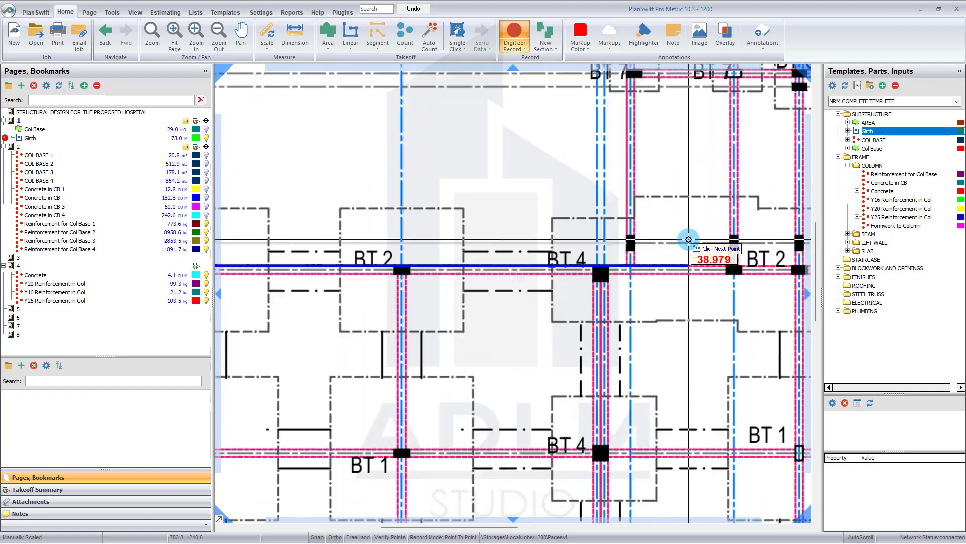
click(625, 261)
scroll(624, 261, down, 3)
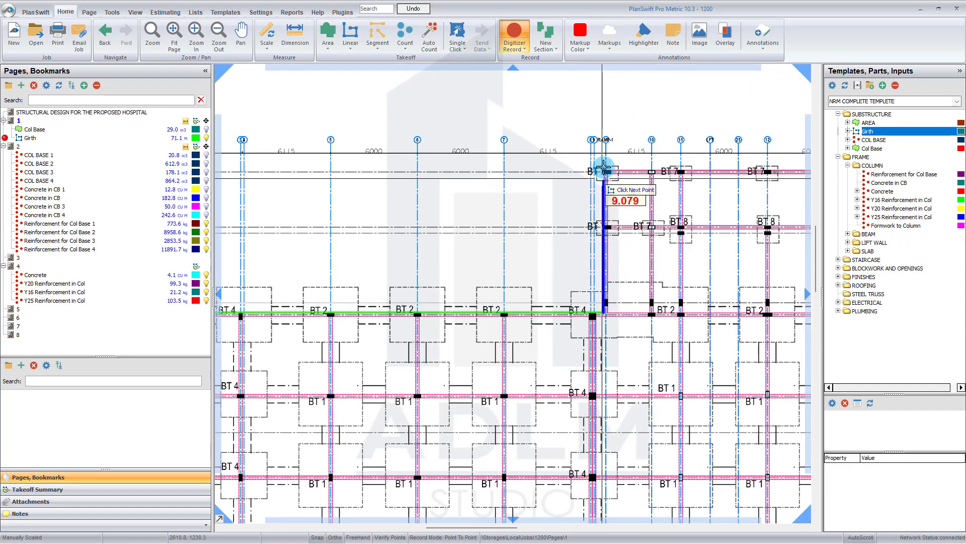
click(606, 171)
Trace the girth about 33 m across the upper projection, about 10 m down its right side and about 15 m to the building's upper-right corner
scroll(661, 251, down, 3)
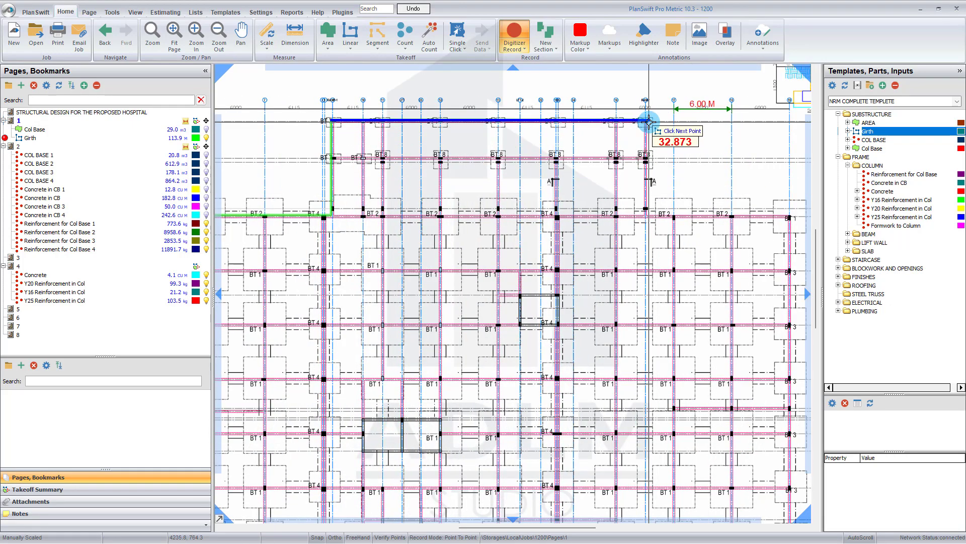
click(648, 121)
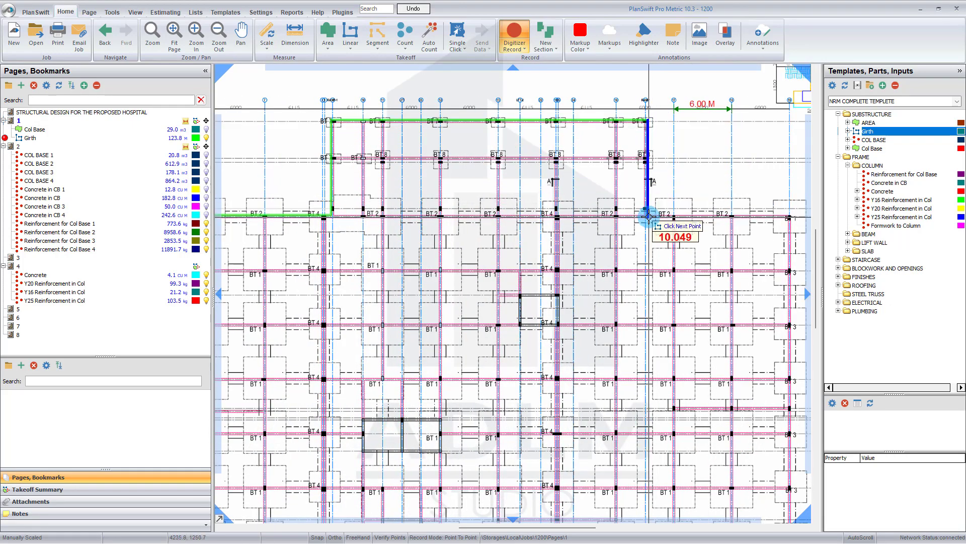
click(648, 215)
scroll(647, 216, down, 2)
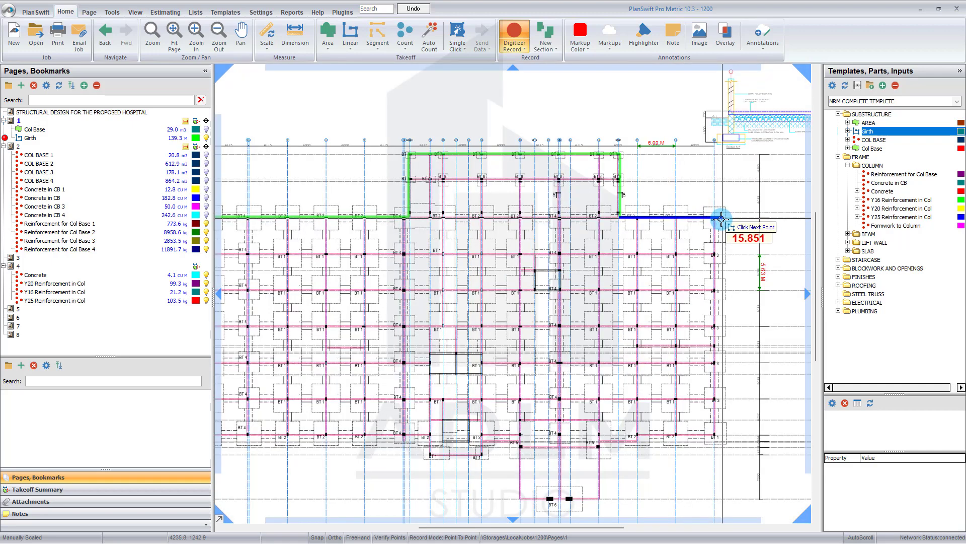
click(716, 217)
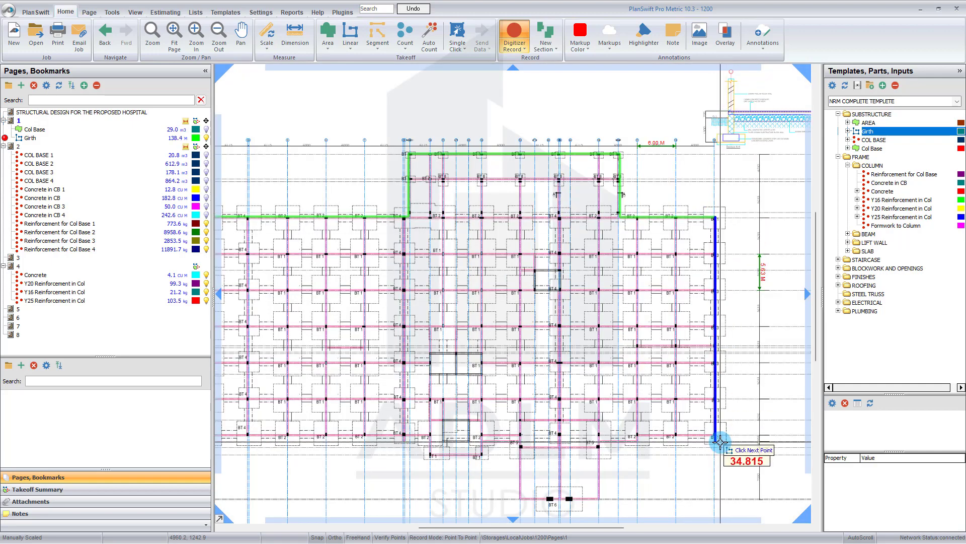
Trace the girth about 34 m down the right edge, then about 12 m along the lower edge and over the small step to BT 5
scroll(720, 436, up, 3)
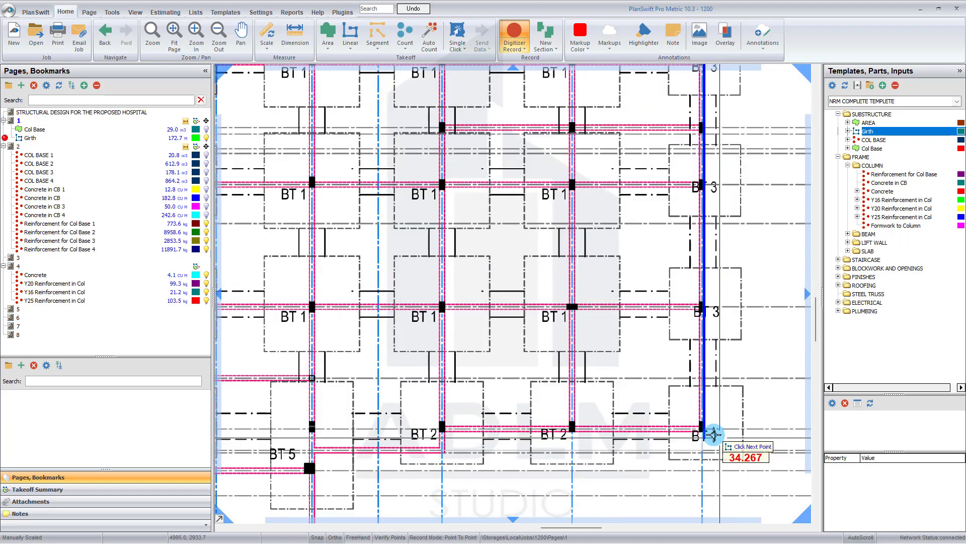
click(715, 434)
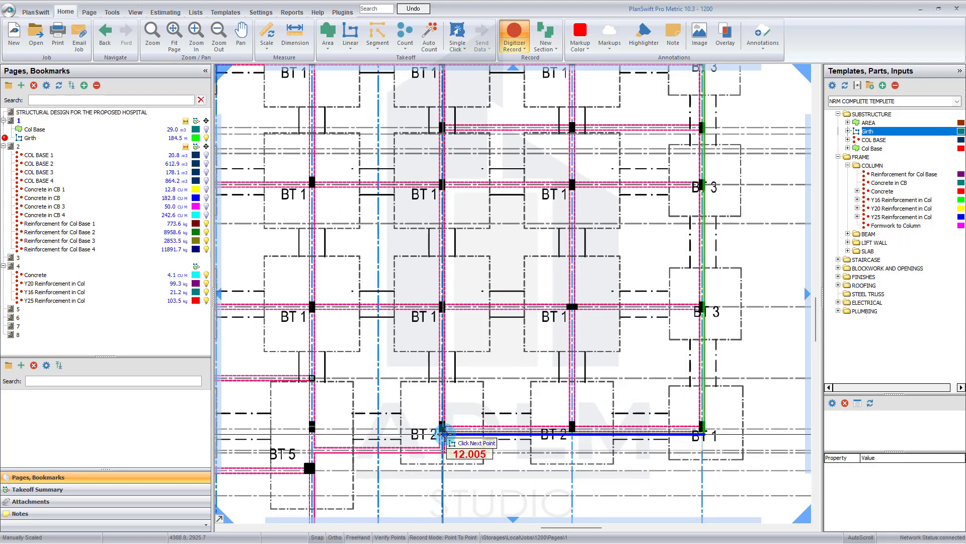
click(443, 434)
click(444, 453)
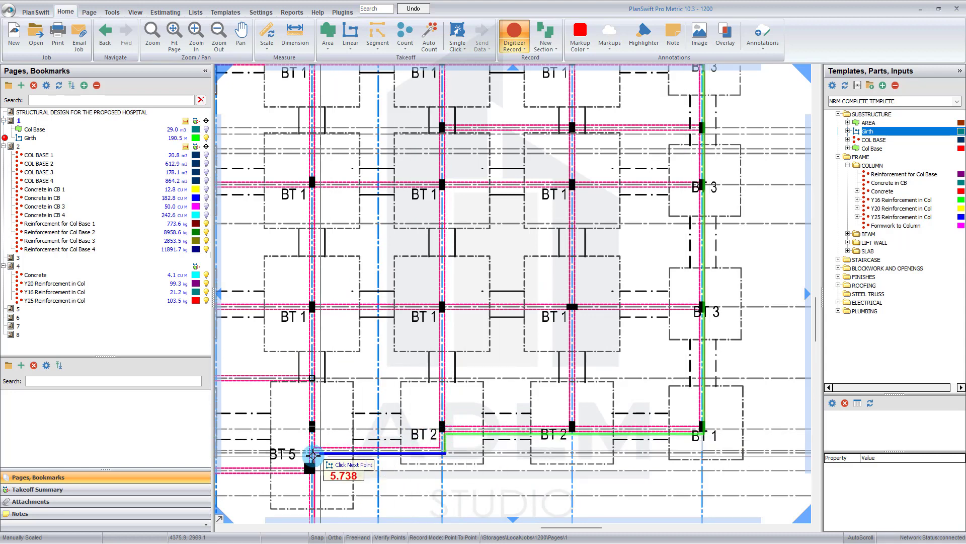
click(314, 455)
Trace the girth around the lower projection at BT 6, about 9 m down, 12.6 m across and back up to BT 5
scroll(314, 456, down, 3)
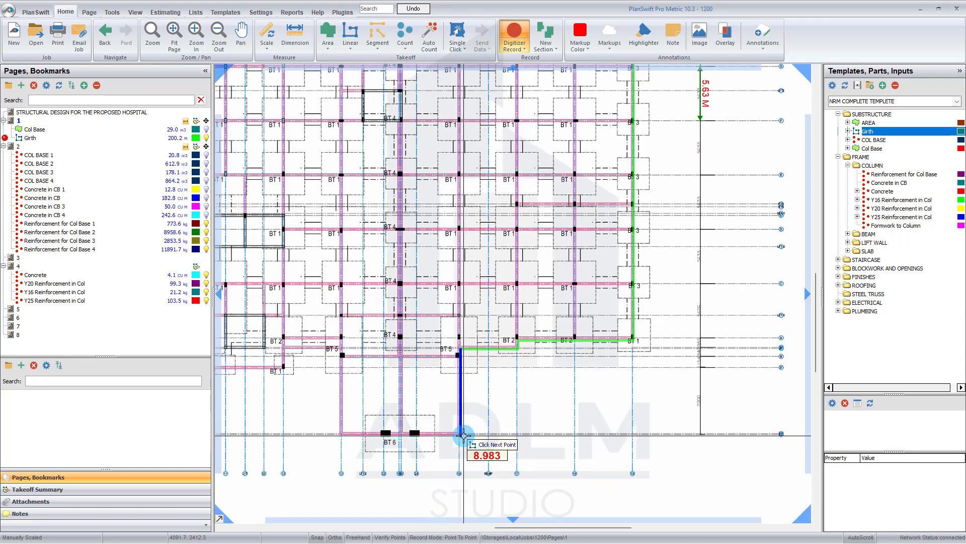
click(460, 434)
click(340, 434)
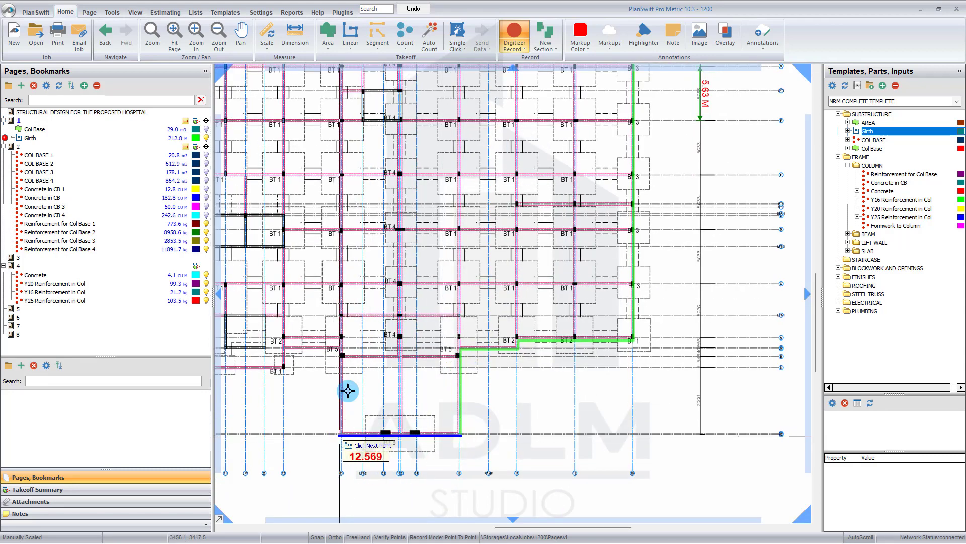
click(337, 349)
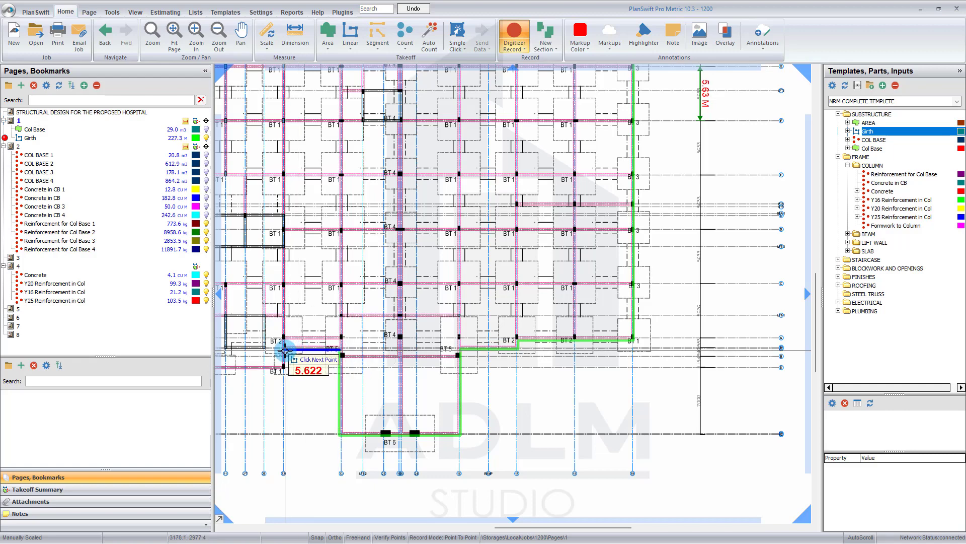
Trace the girth about 5.6 m left from BT 5, about 2 m down, and across the lower edge between the two BT 1 bases
click(284, 349)
click(285, 368)
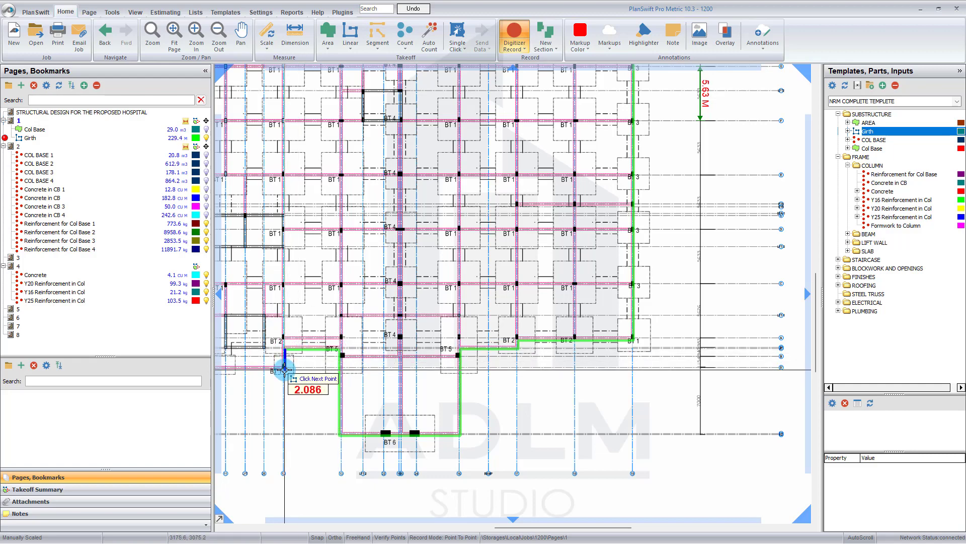
scroll(302, 368, down, 2)
scroll(388, 399, up, 2)
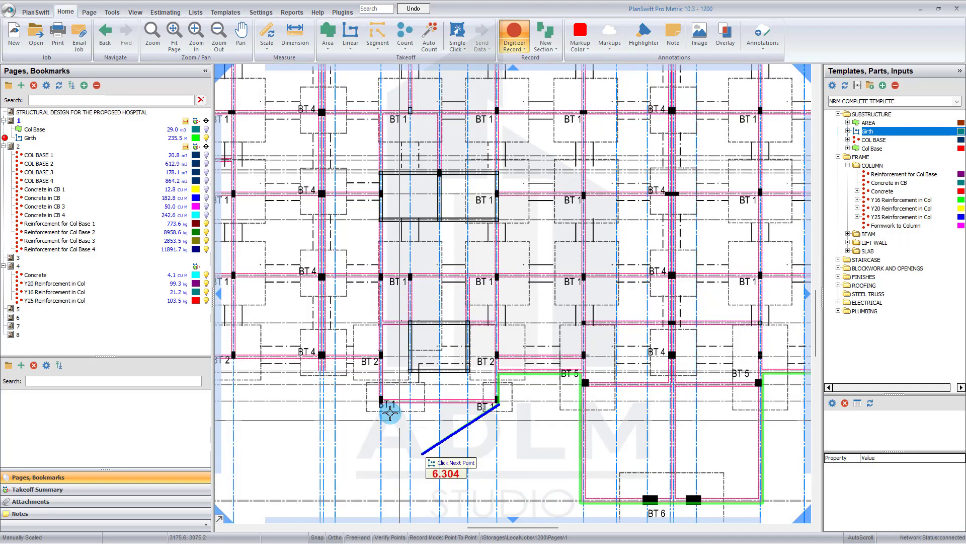
scroll(371, 403, up, 2)
click(379, 401)
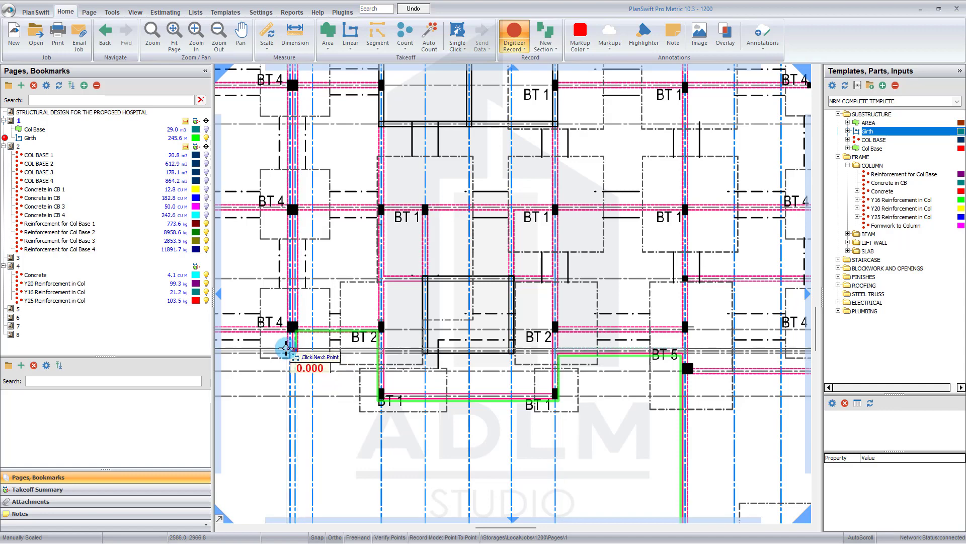
Trace the girth around the small step at BT 4, then about 36 m along the lower edge to the building's lower-left corner
scroll(285, 360, up, 2)
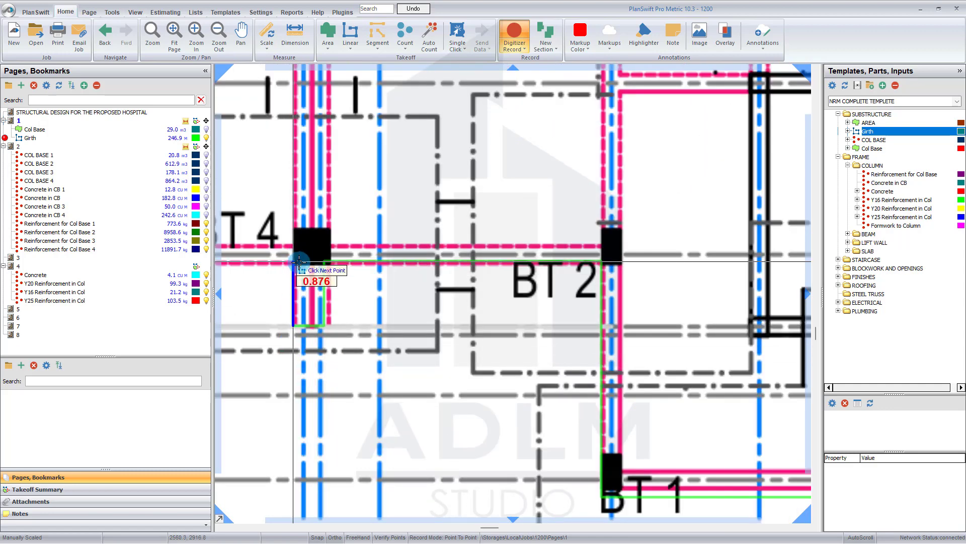
scroll(298, 261, down, 5)
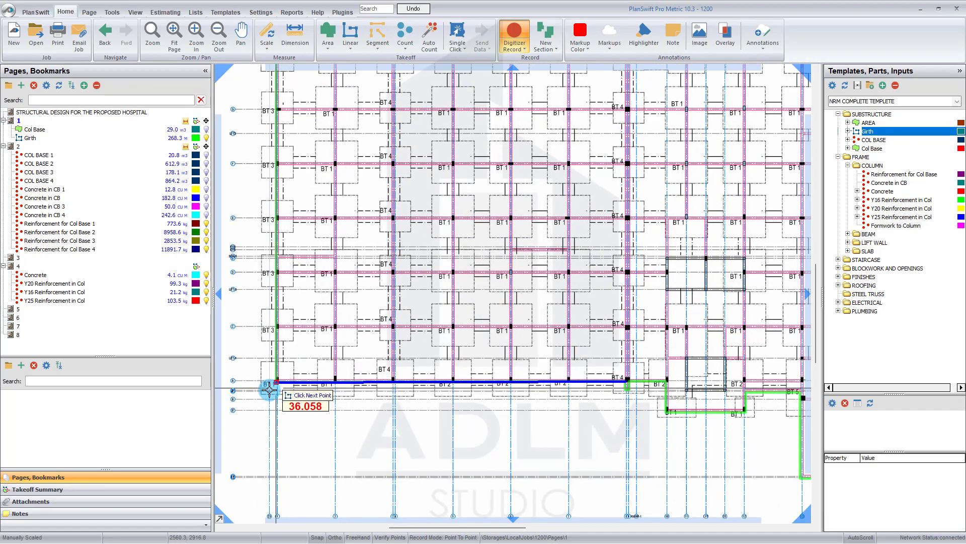
scroll(269, 390, up, 4)
click(304, 352)
scroll(312, 322, down, 5)
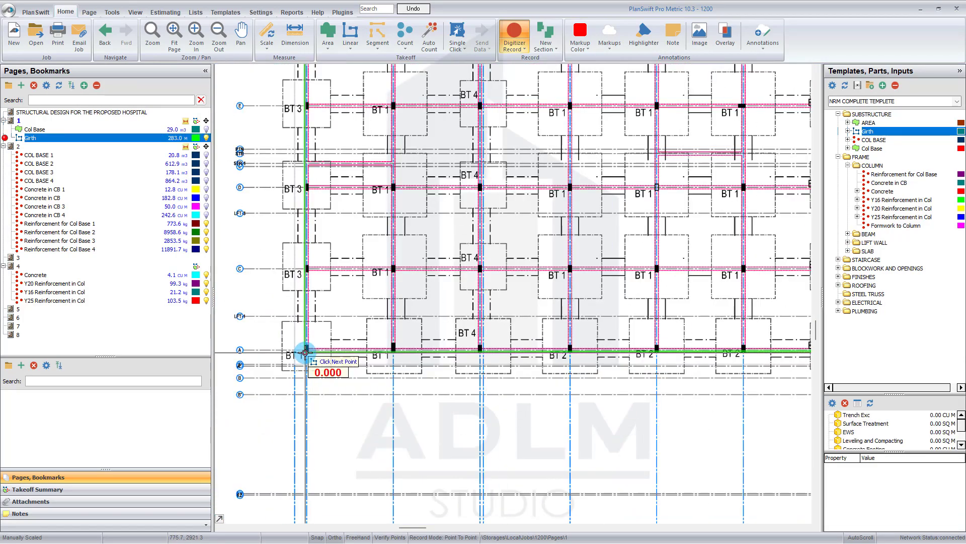
Trace the girth along the five internal vertical lines between the left edge and the BT 4 line, about 34 m each
scroll(346, 361, up, 5)
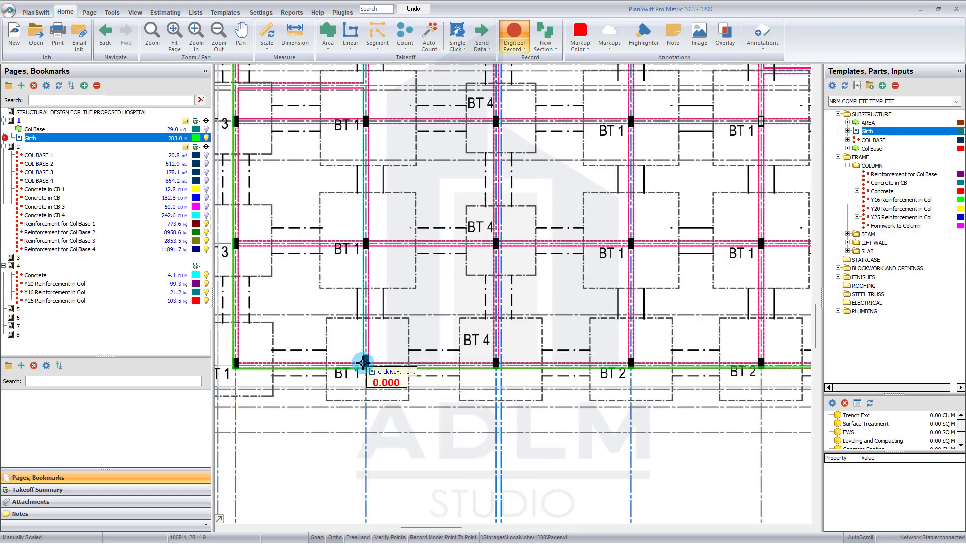
scroll(364, 361, down, 5)
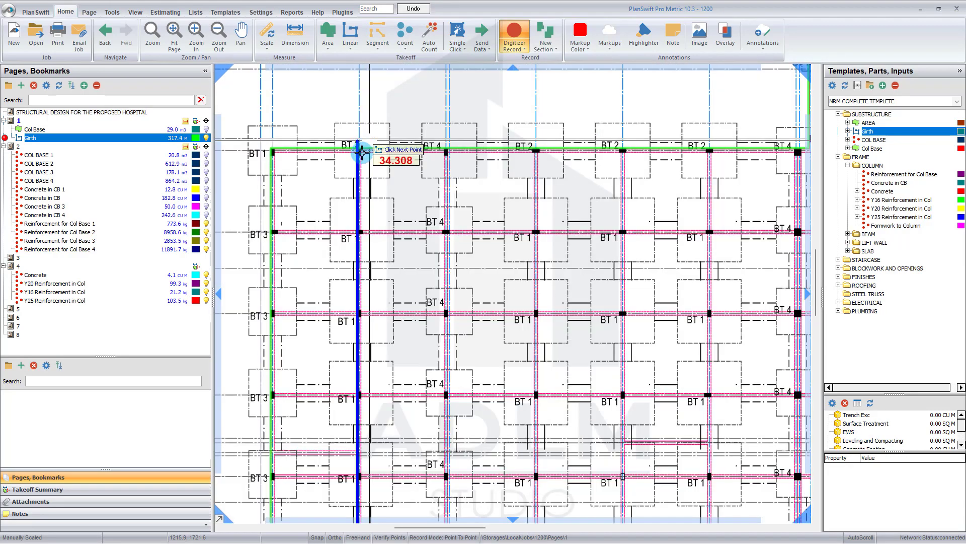
click(364, 138)
click(404, 141)
click(443, 363)
scroll(583, 147, down, 3)
scroll(605, 508, up, 3)
click(606, 508)
scroll(629, 443, up, 4)
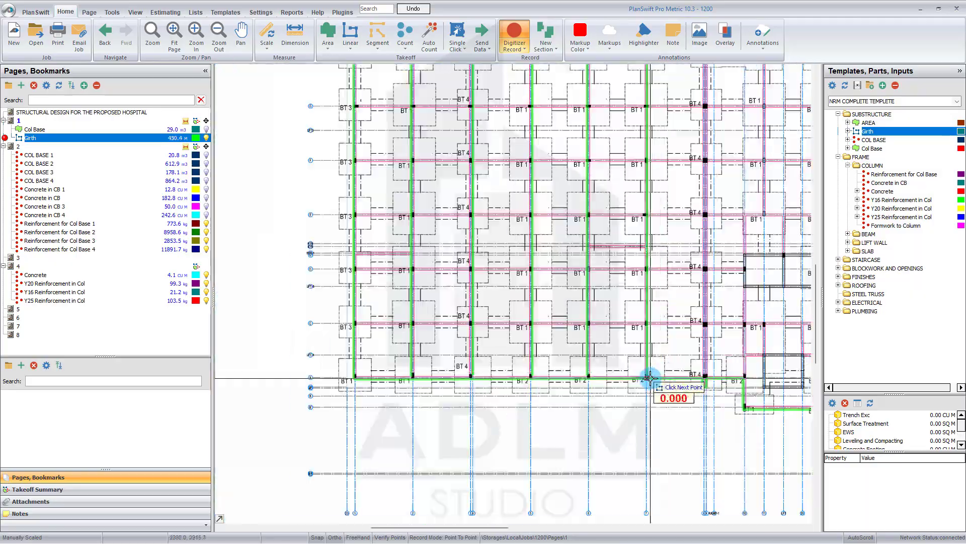
Trace the girth along the vertical lines from the BT 4 line through the lift and stair bays to the lower projection
click(687, 438)
scroll(704, 392, down, 4)
click(709, 475)
scroll(708, 476, up, 4)
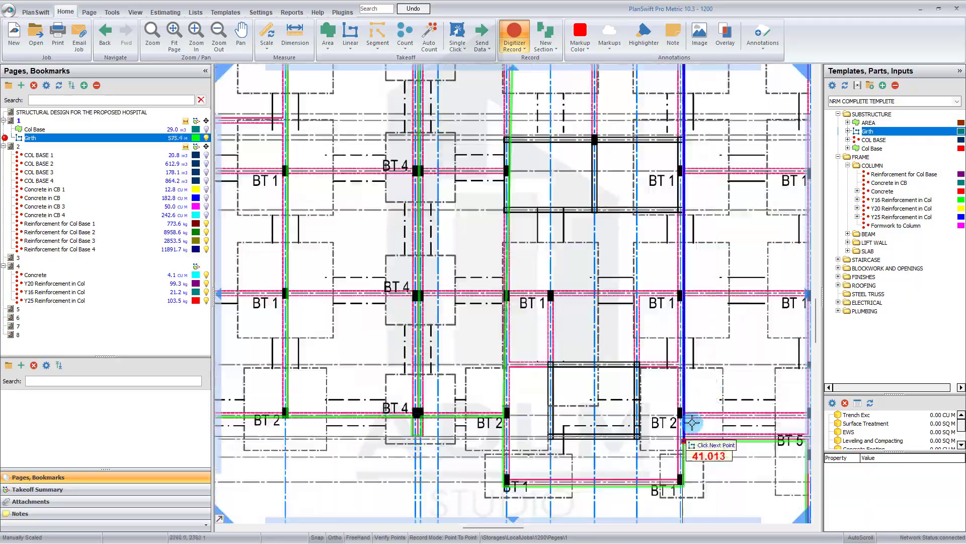
click(650, 445)
scroll(649, 446, down, 4)
scroll(725, 151, up, 4)
click(735, 423)
scroll(735, 423, down, 4)
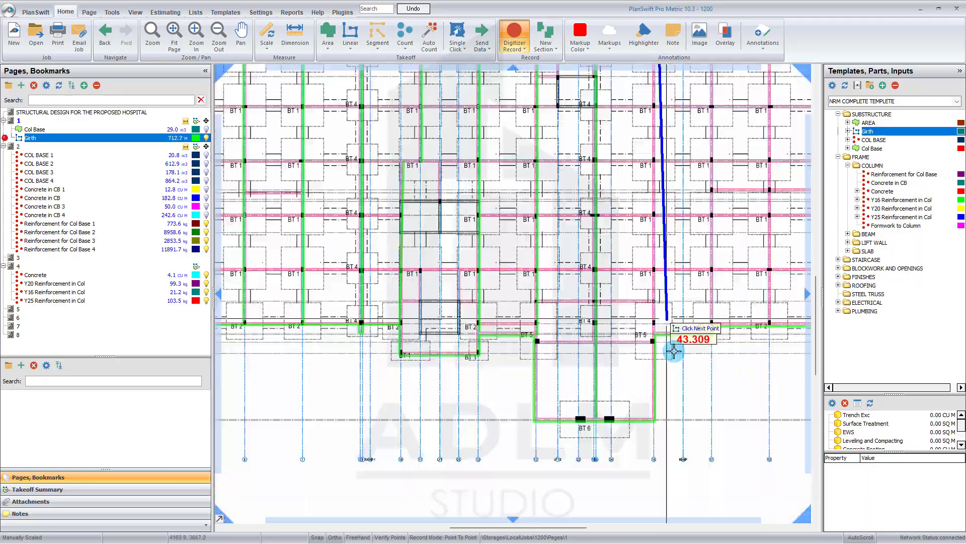
Trace the girth along the remaining vertical lines near the right edge and the first internal horizontal line below the upper edge
click(705, 417)
scroll(242, 282, up, 4)
click(242, 282)
scroll(242, 282, down, 4)
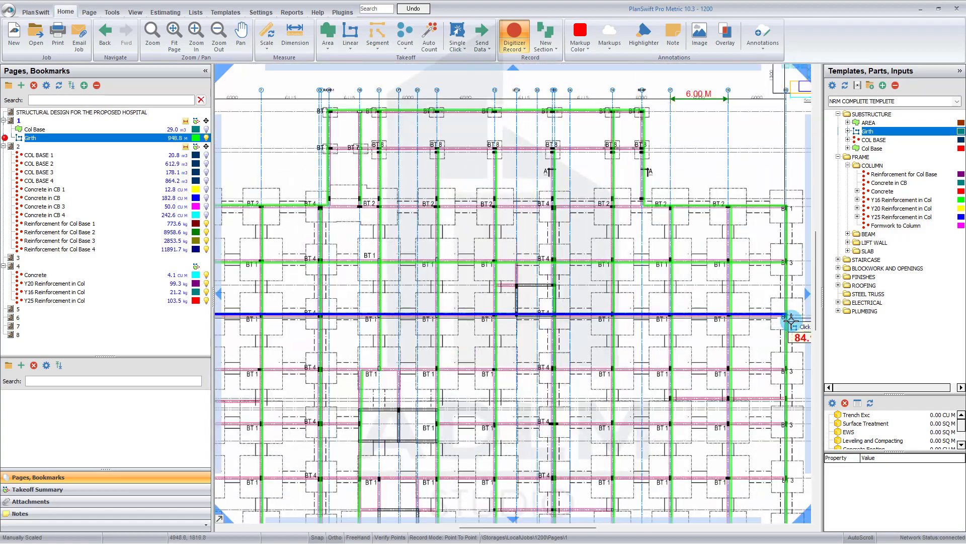
Trace the girth along the other internal horizontal lines of the building and the line across the upper projection
click(432, 458)
click(748, 447)
click(750, 395)
click(668, 400)
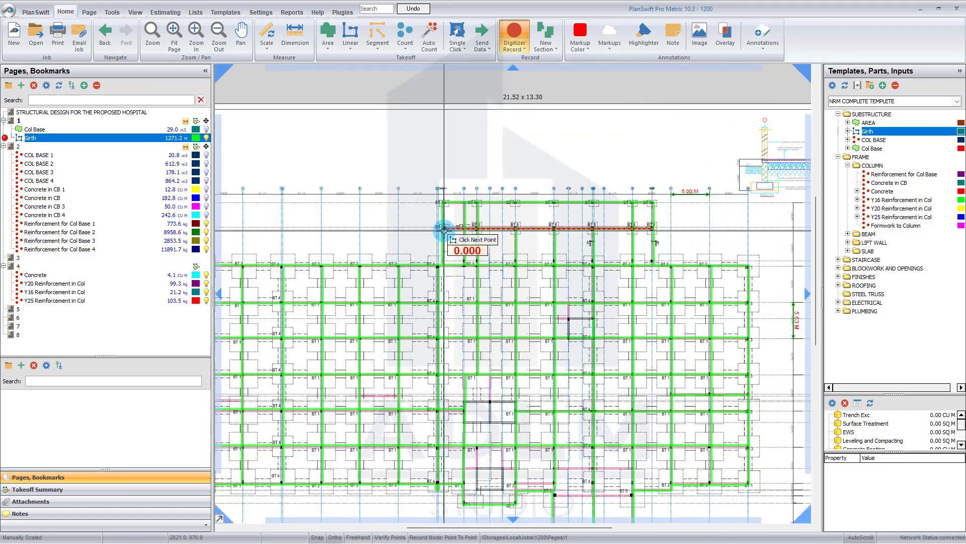
Trace the remaining short girth lines around the lift and stair bays and the lower projection, and stop the girth recording
click(640, 194)
scroll(406, 419, down, 4)
scroll(406, 419, up, 4)
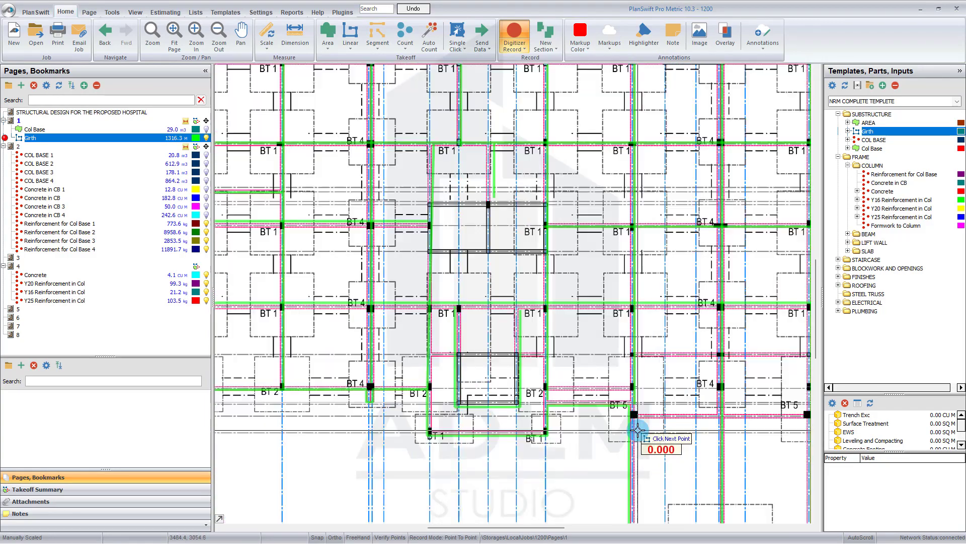
click(697, 403)
scroll(694, 388, down, 2)
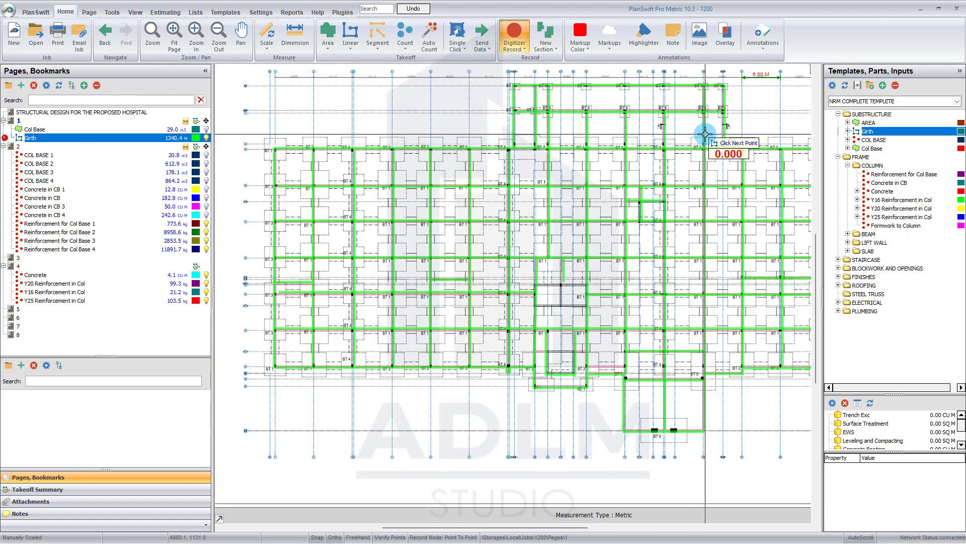
scroll(483, 252, down, 3)
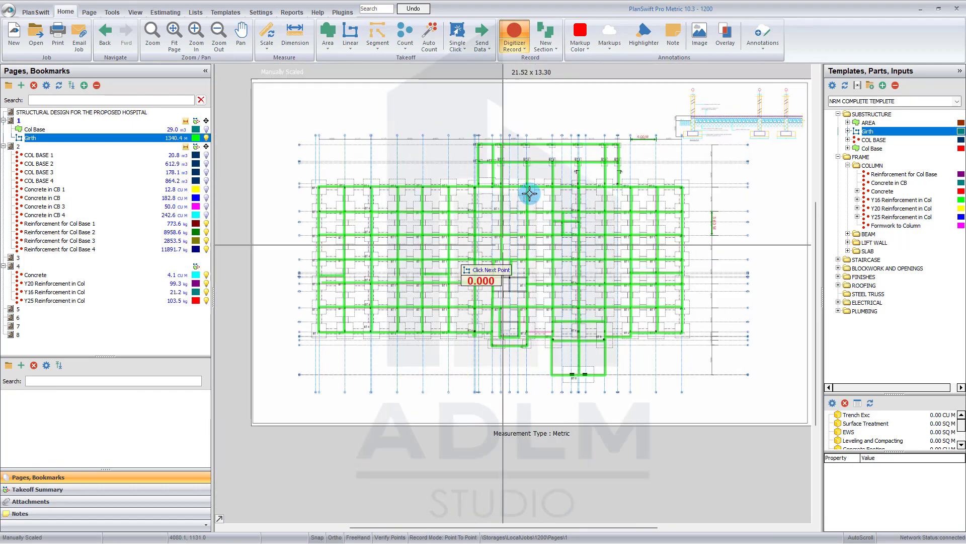
right_click(270, 173)
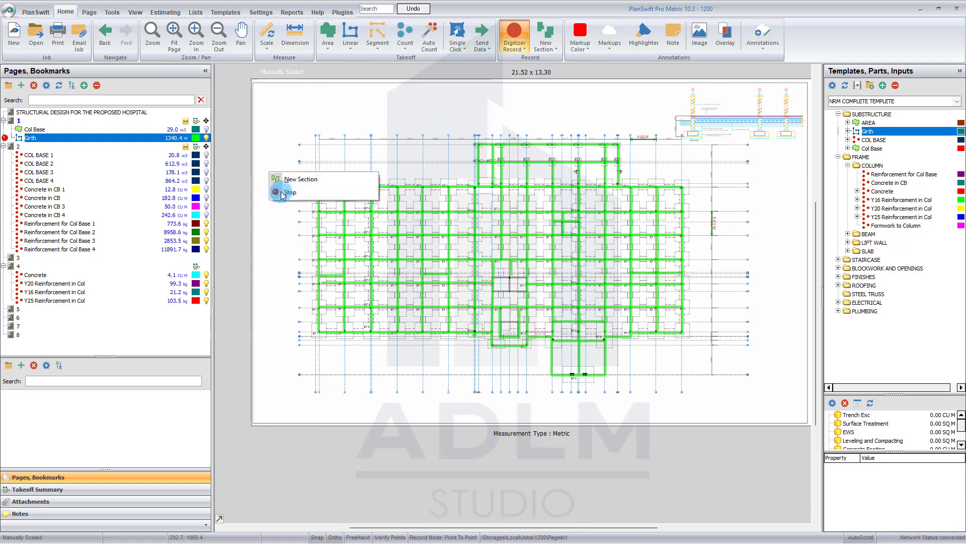
click(282, 197)
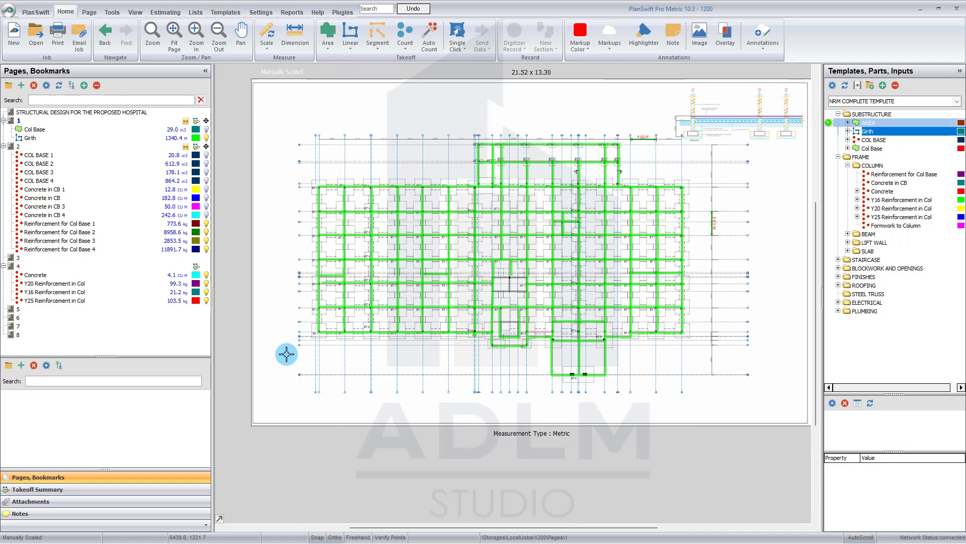
Start the substructure AREA takeoff with its preset properties at the building's lower-left corner
key(Return)
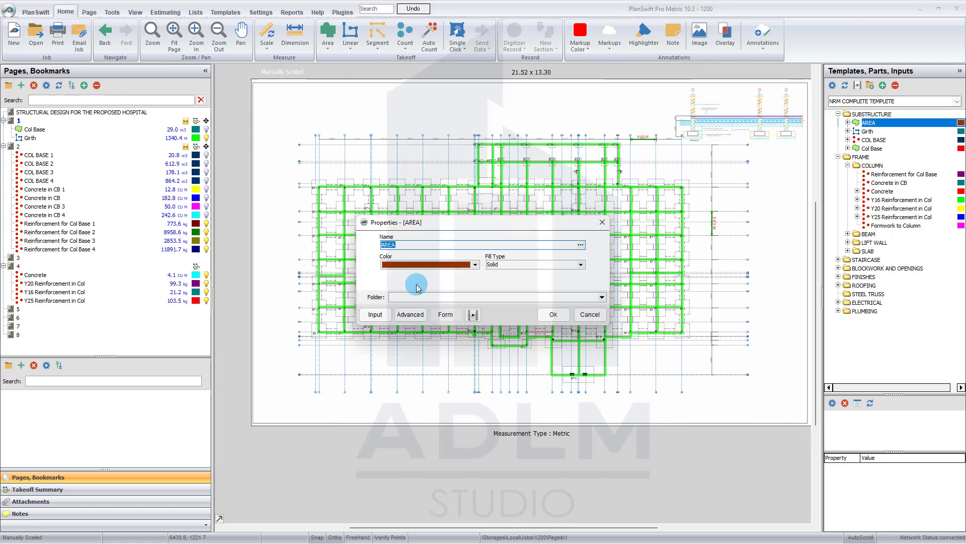
key(Return)
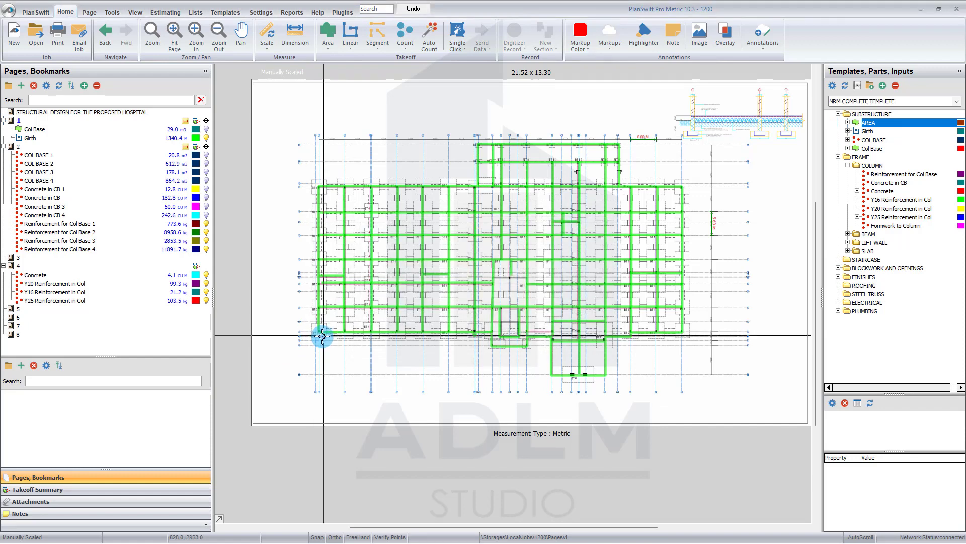
click(320, 331)
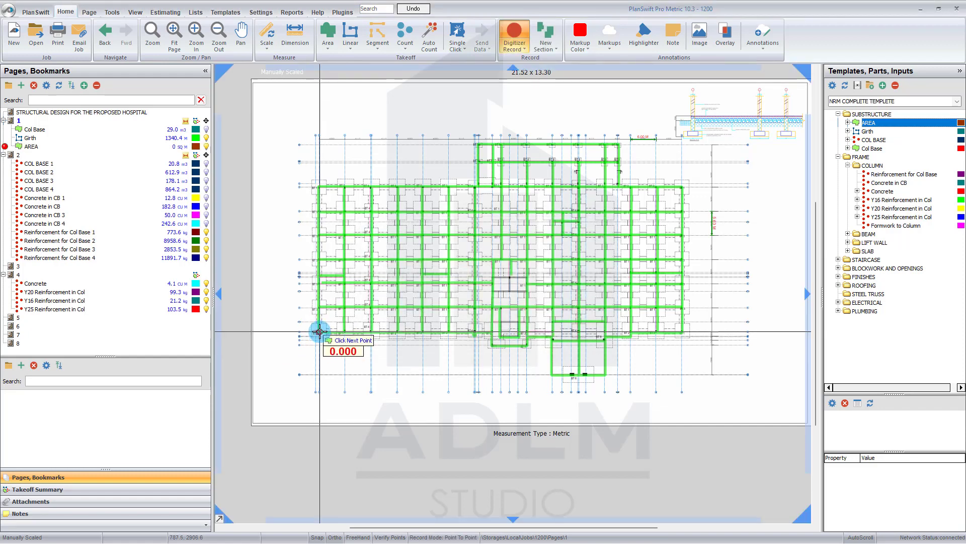
Outline the area up the left edge, along the upper edge and projection, and down the right edge to the lower-right corner
click(320, 186)
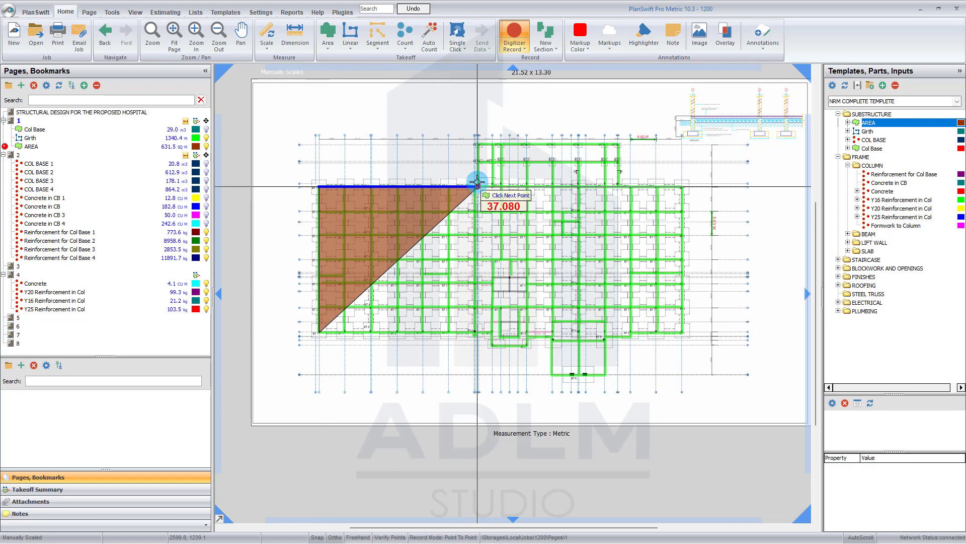
click(477, 186)
click(477, 144)
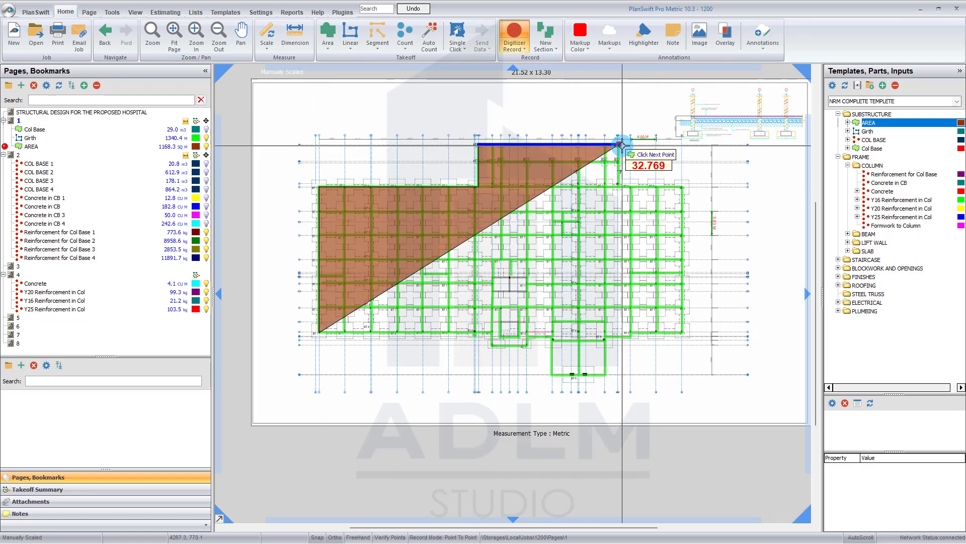
click(619, 186)
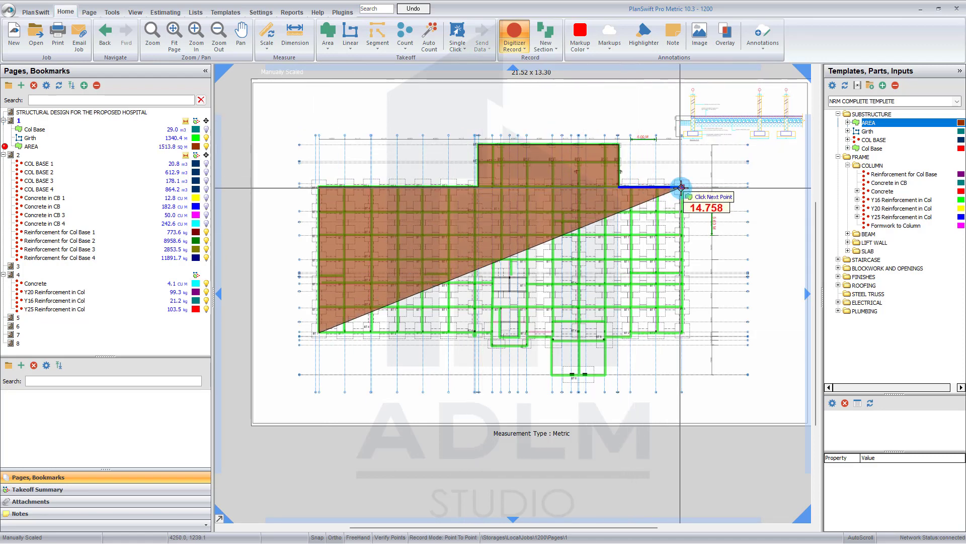
click(682, 187)
click(682, 332)
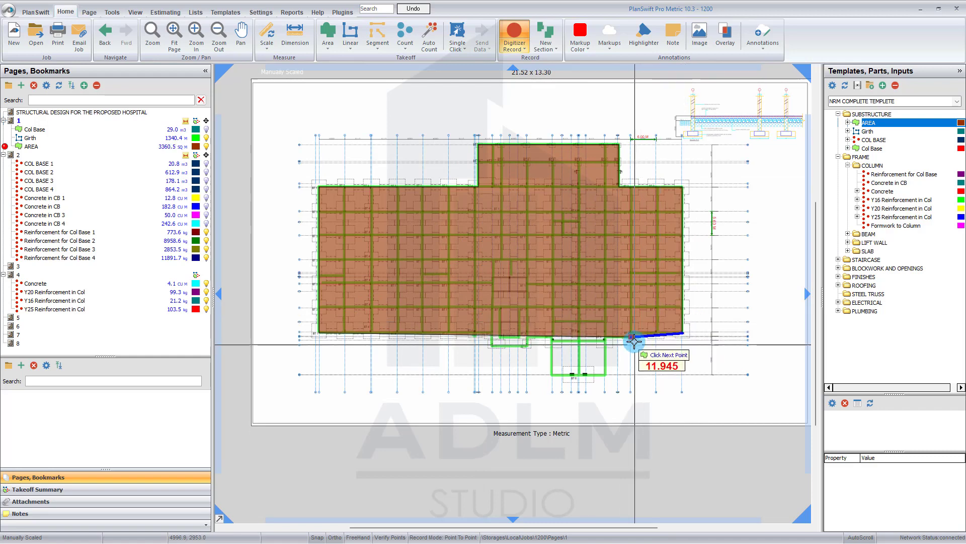
Outline the area along the lower edge over the small step, about 9 m down the lower projection and across its bottom
scroll(636, 328, up, 3)
click(627, 323)
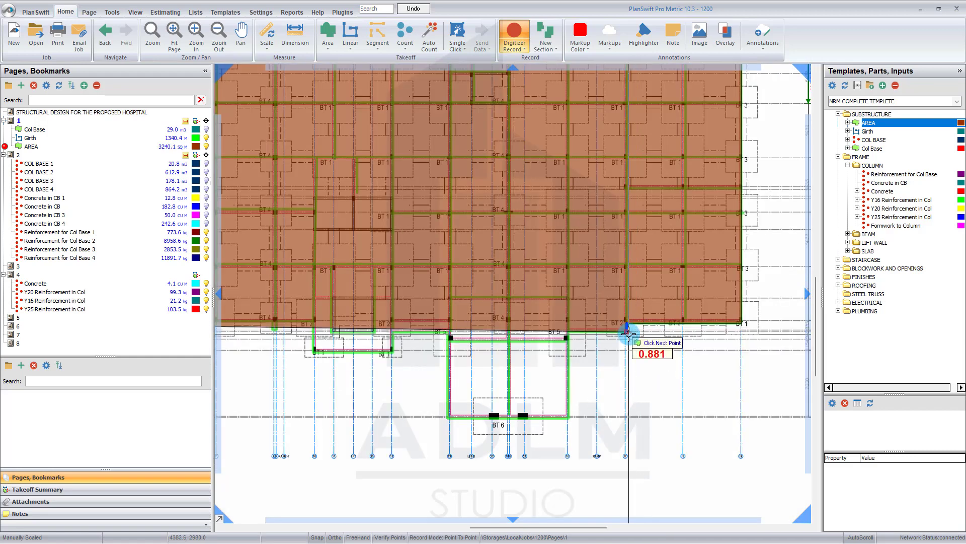
click(627, 332)
click(569, 333)
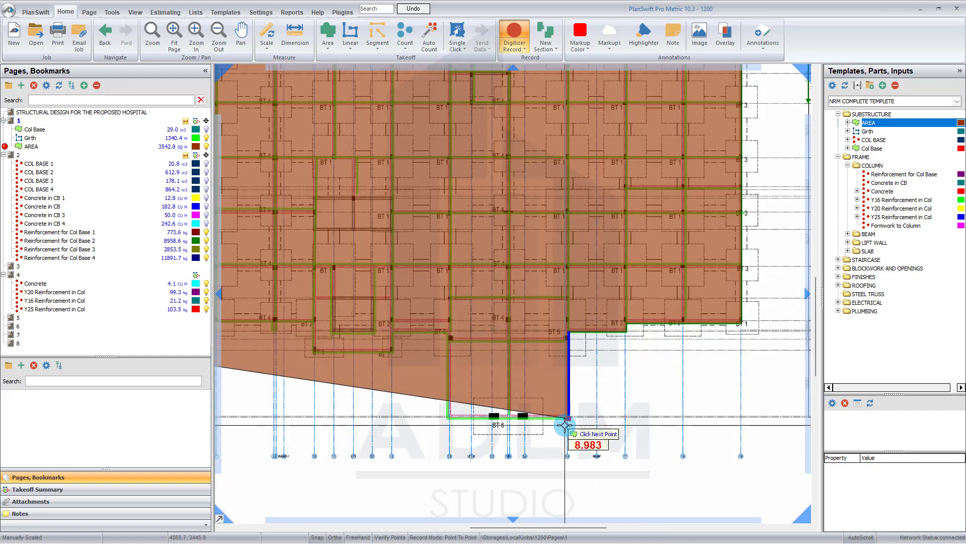
click(569, 418)
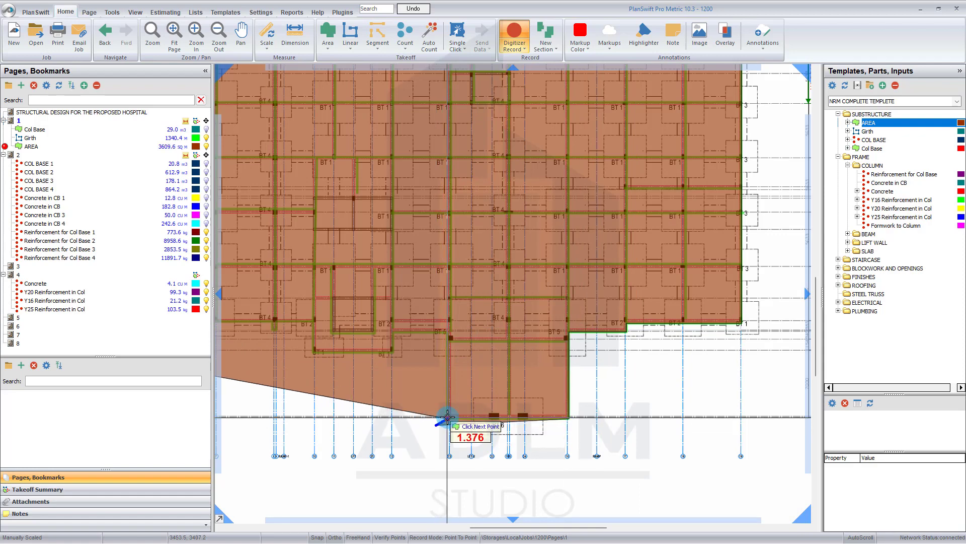
click(447, 416)
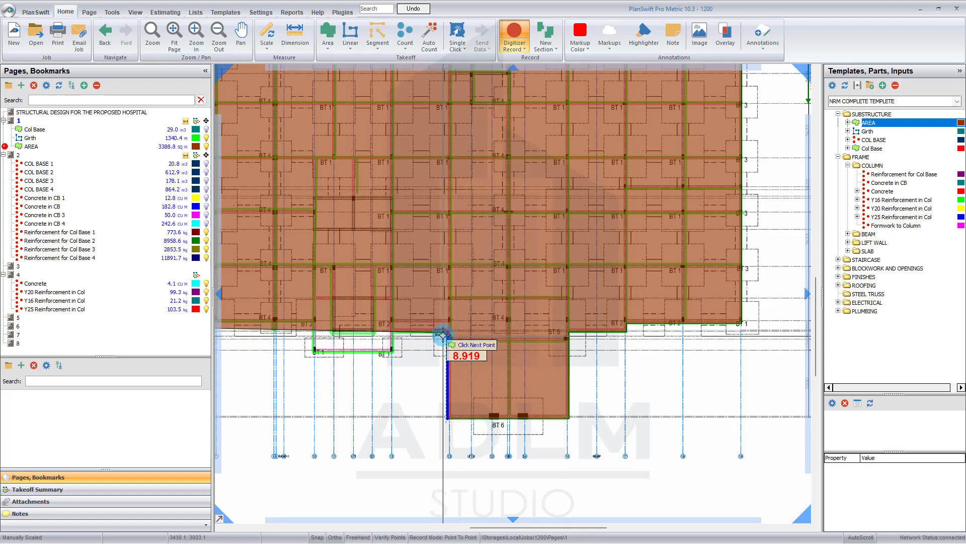
Outline the area around the stair bay's lower projection, about 2.1 m down, across and about 3.2 m back up, and around the small notch
click(393, 332)
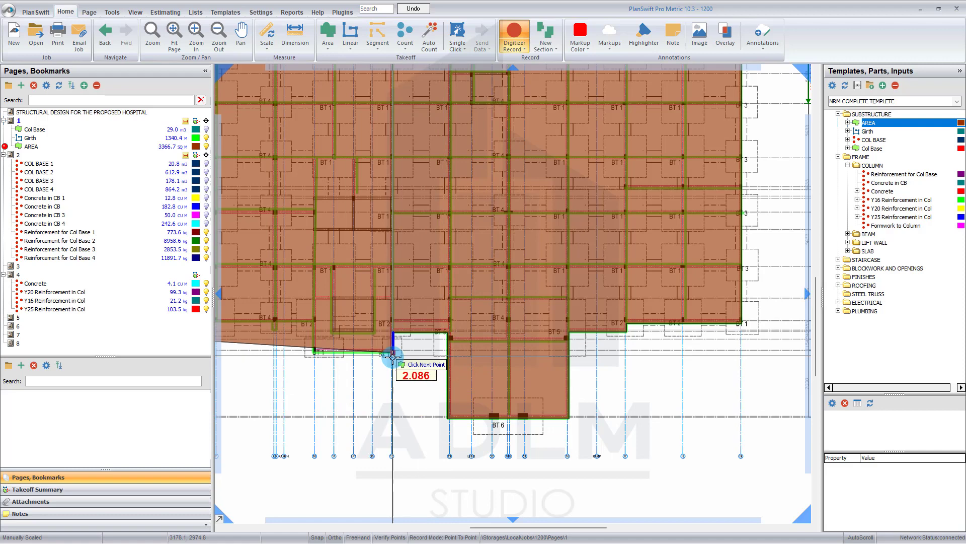
click(315, 353)
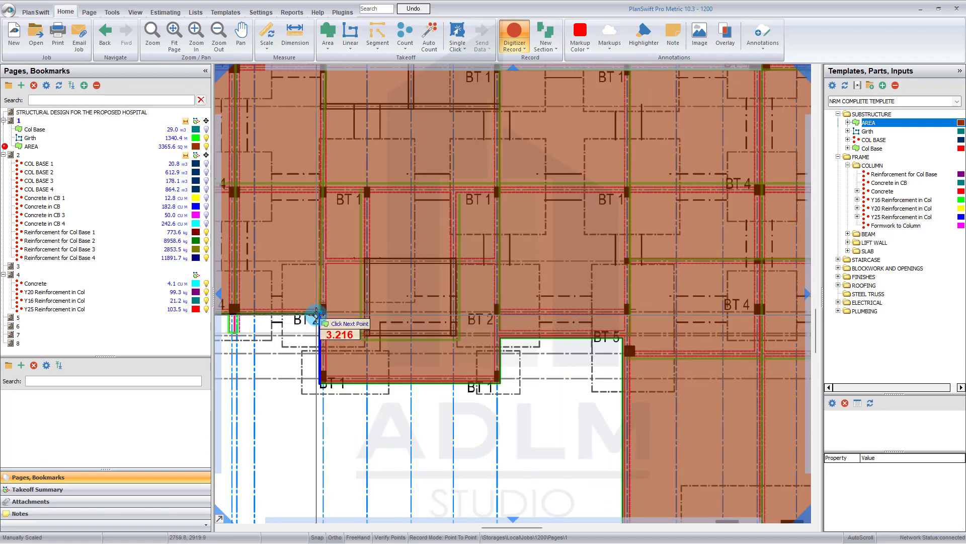
click(313, 322)
scroll(272, 316, up, 2)
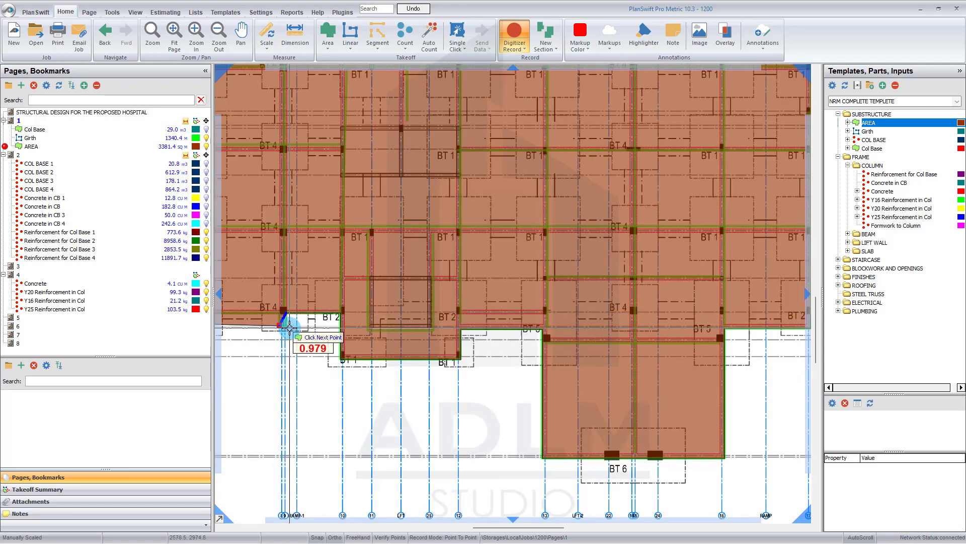
scroll(287, 329, up, 5)
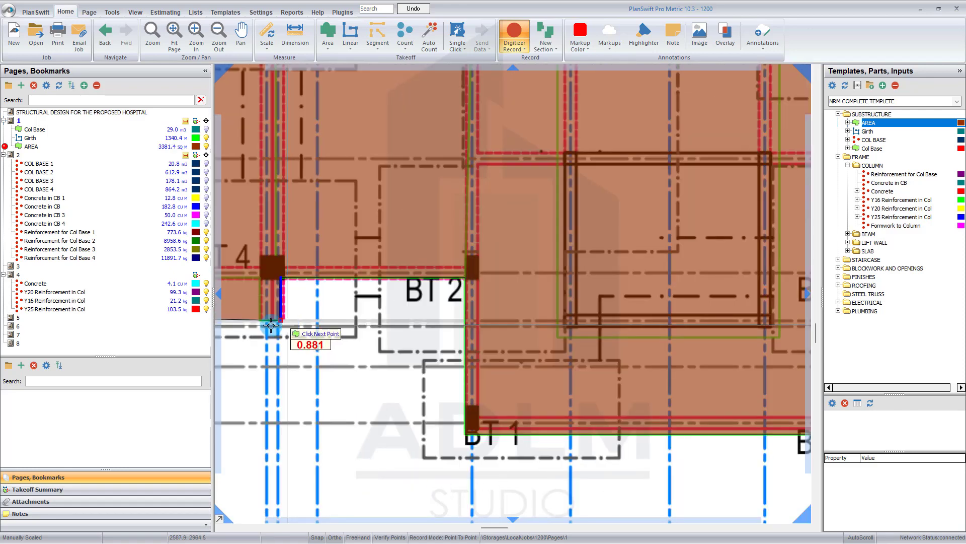
scroll(263, 277, down, 6)
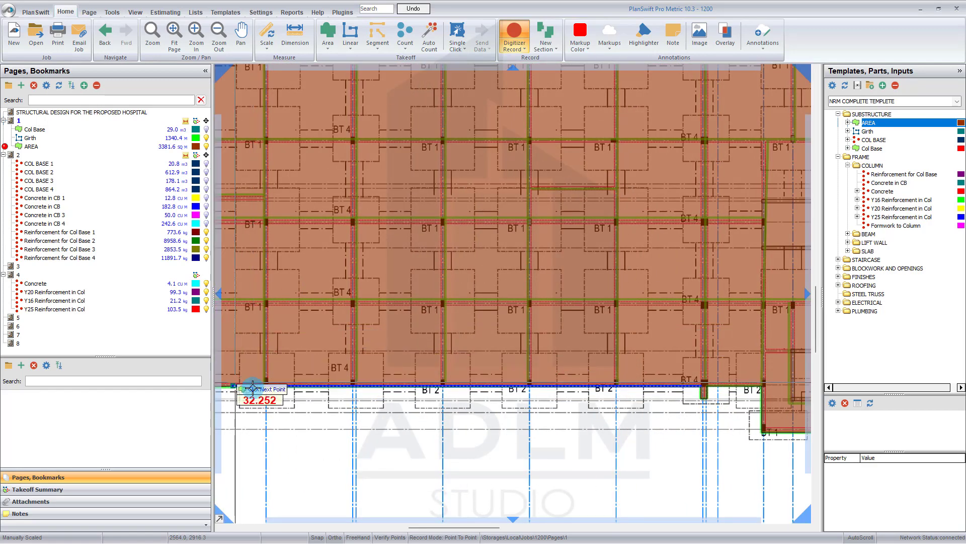
click(462, 218)
click(504, 363)
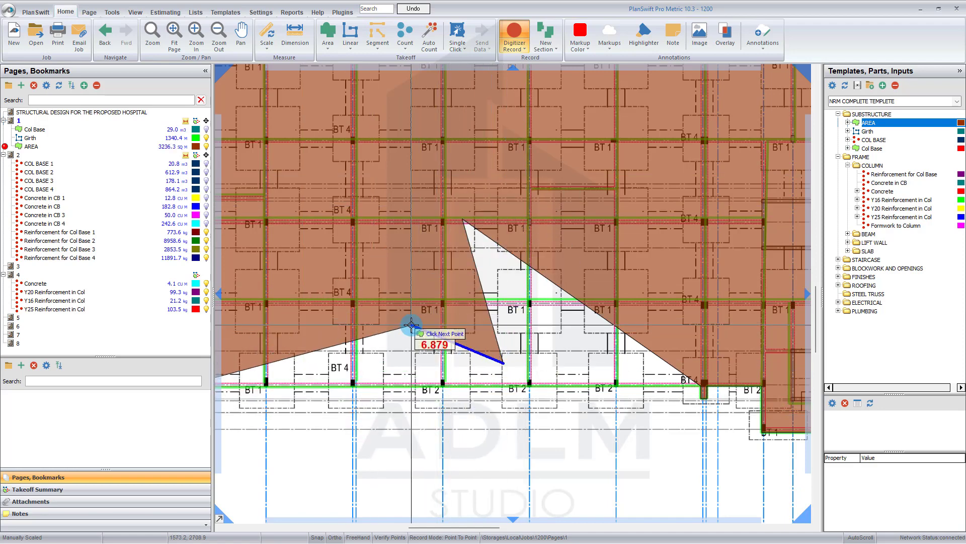
key(BackSpace)
key(BackSpace)
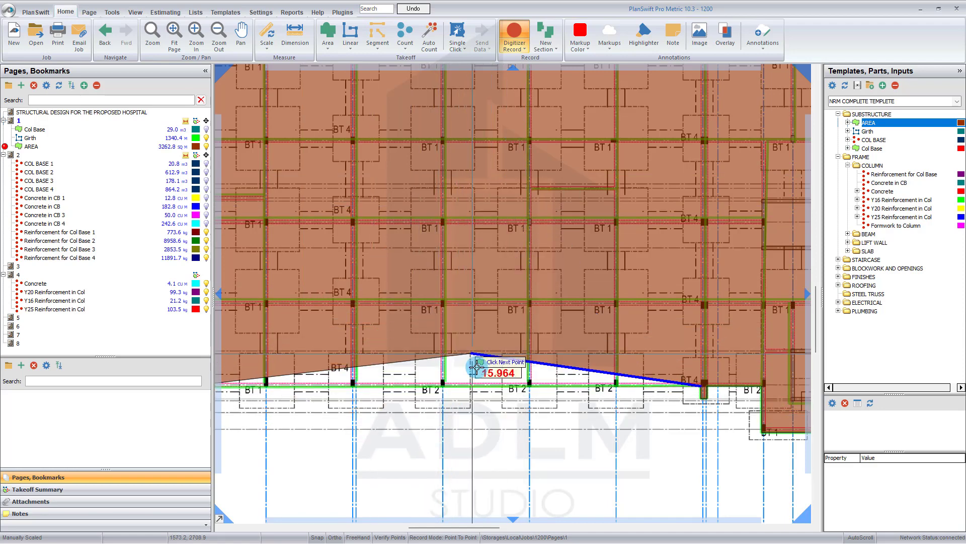
key(BackSpace)
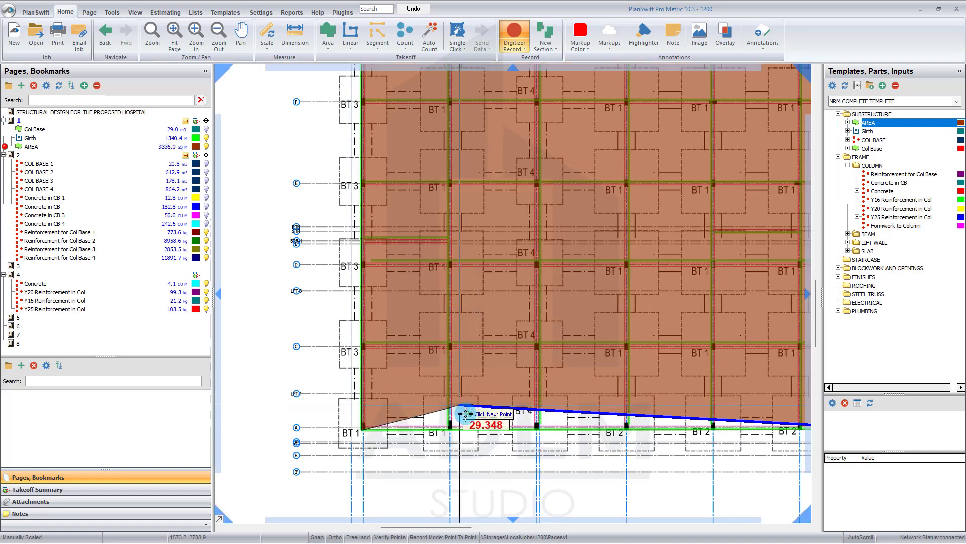
Complete the area outline along the remaining lower edge near the building's lower-left corner and stop the area recording
double_click(416, 431)
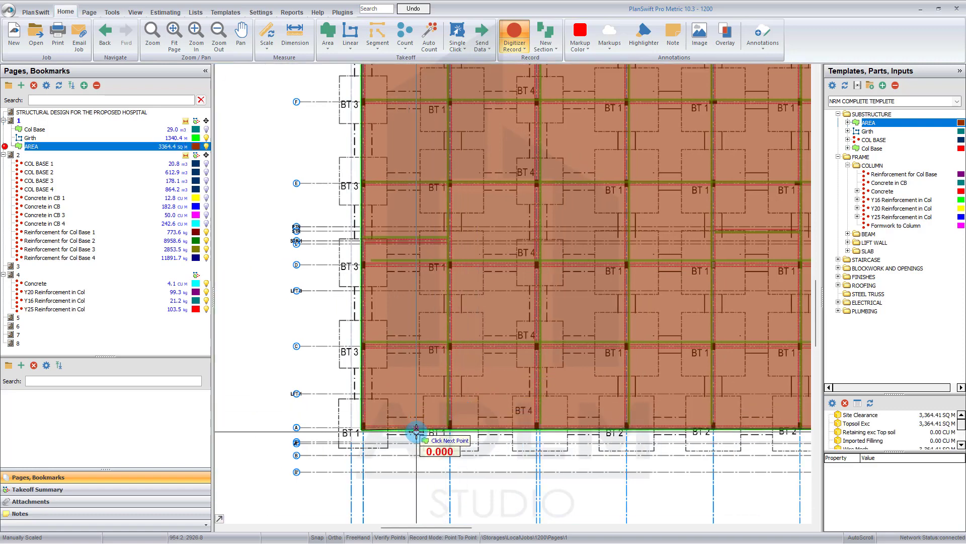
scroll(348, 340, down, 3)
scroll(403, 358, down, 2)
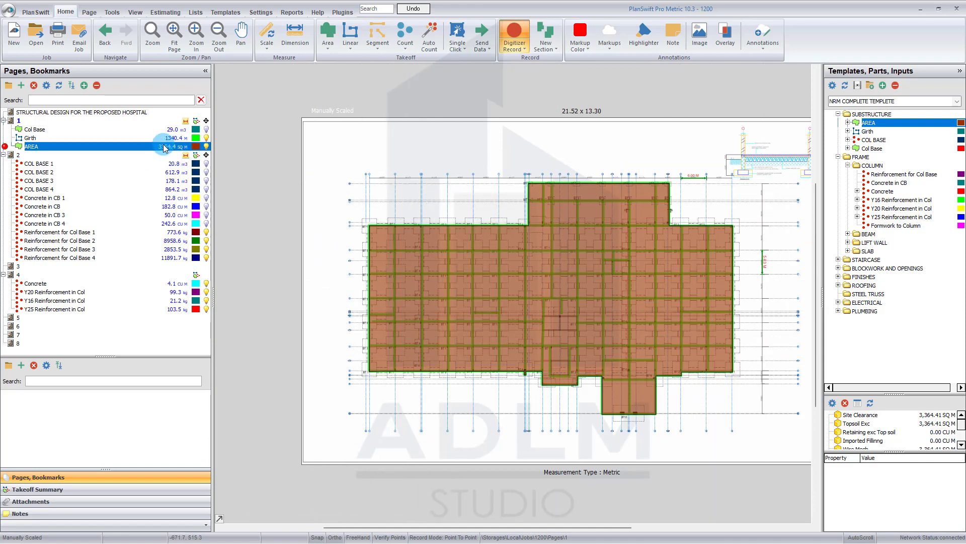
right_click(324, 153)
click(378, 241)
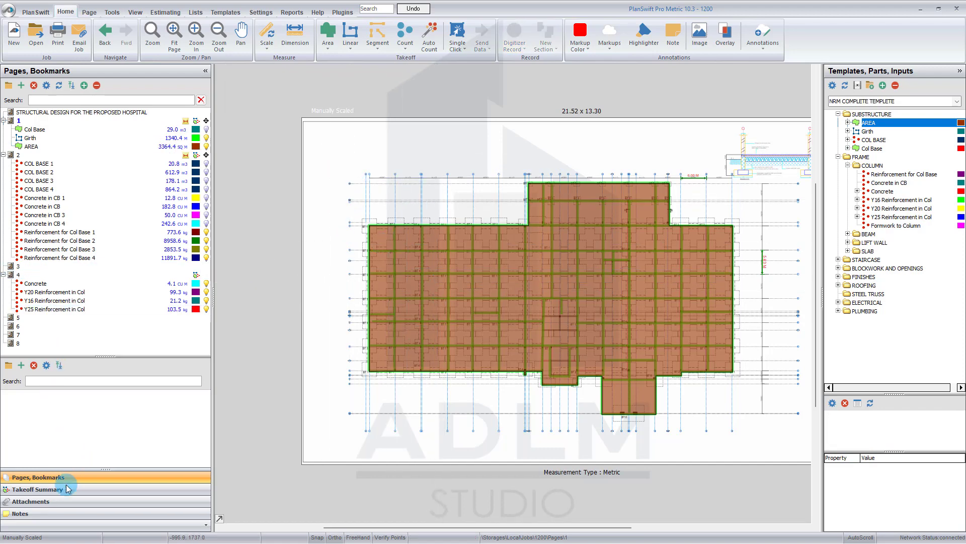
Examine the foundation dimensions in Section A-A and the Trench Exc properties of the girth takeoff
scroll(760, 189, up, 3)
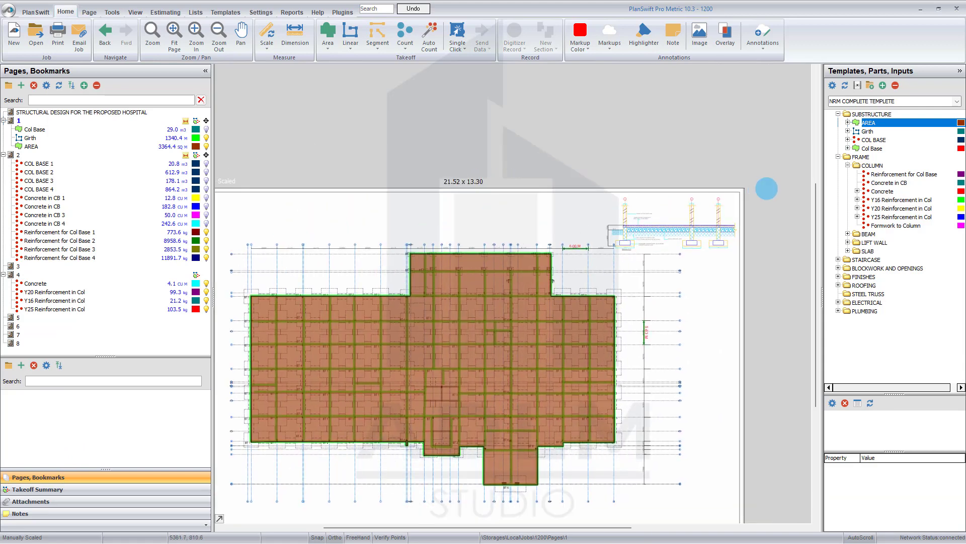
scroll(726, 213, up, 2)
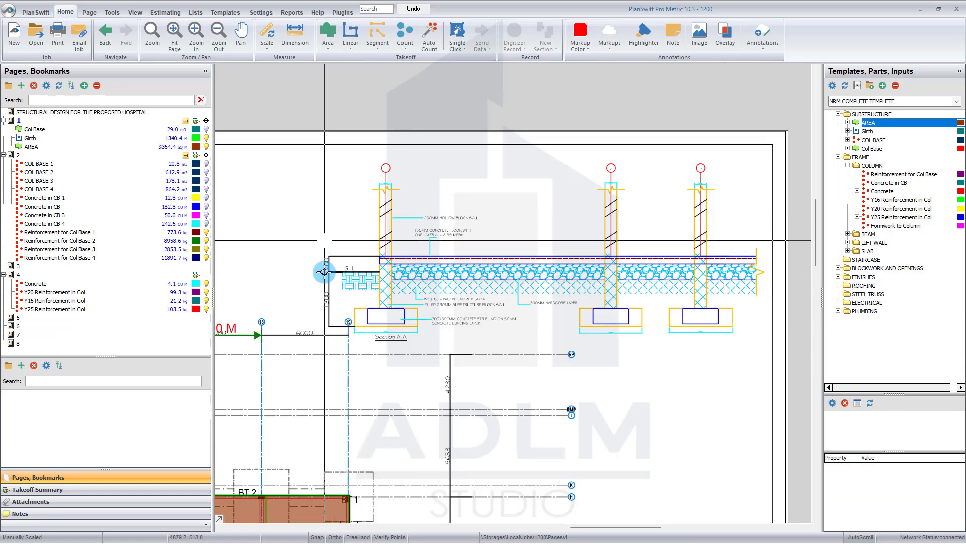
click(67, 491)
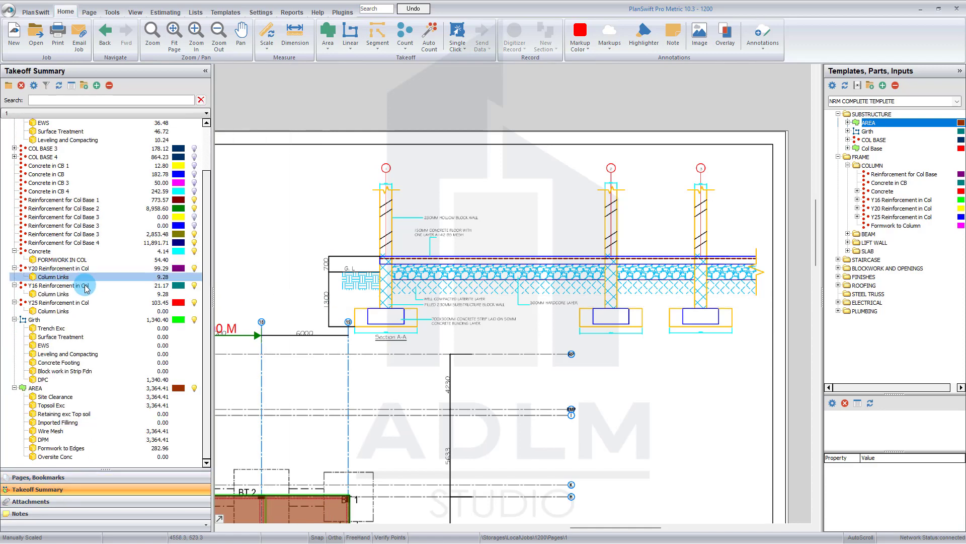
click(63, 329)
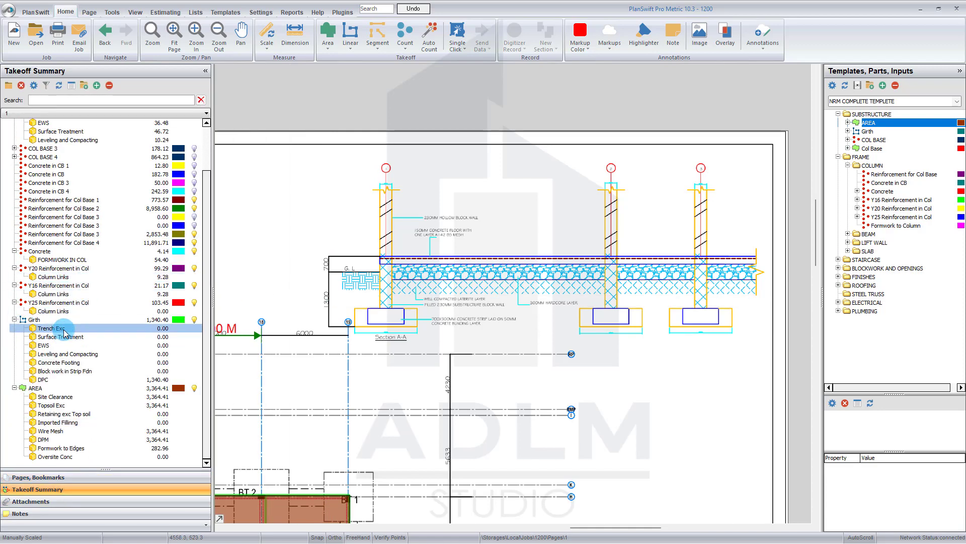
double_click(64, 329)
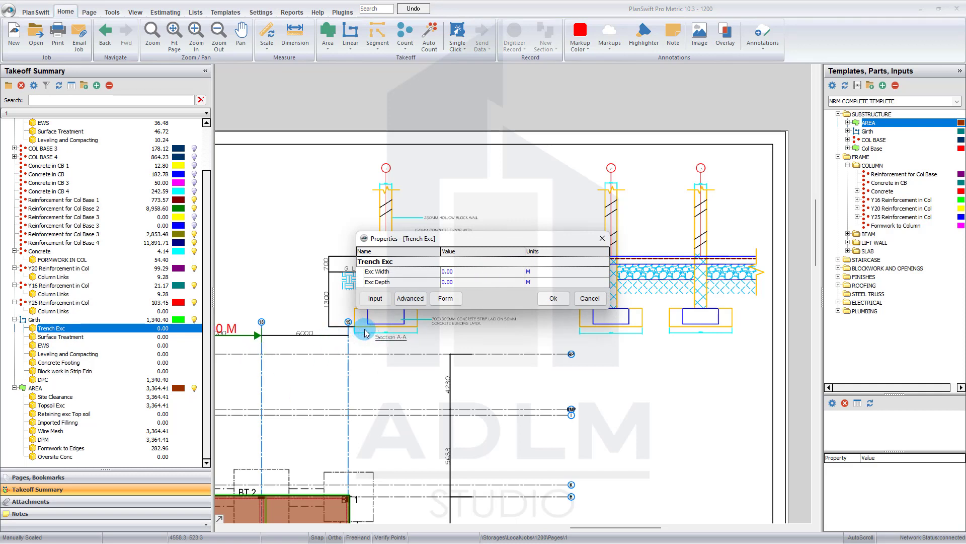
drag(449, 242, 527, 231)
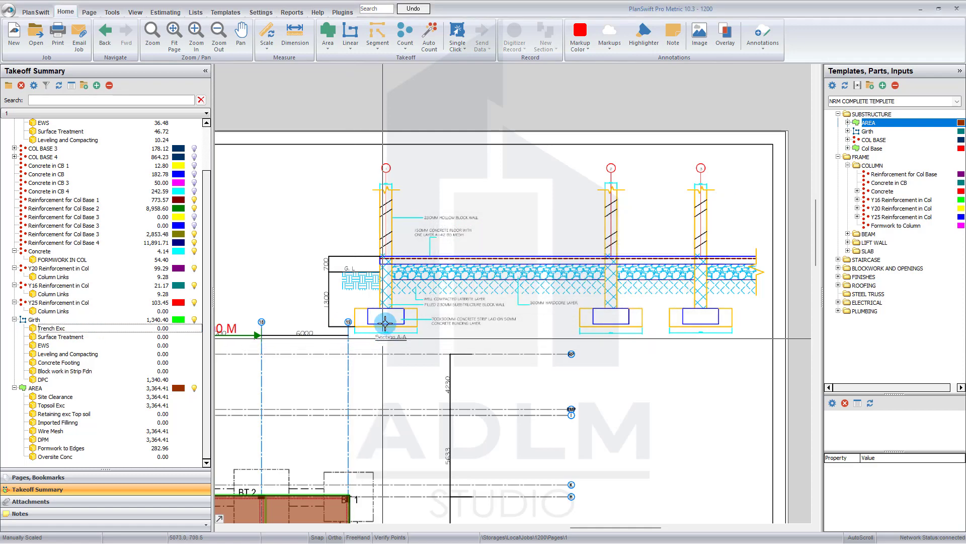
scroll(421, 317, up, 3)
scroll(441, 327, down, 2)
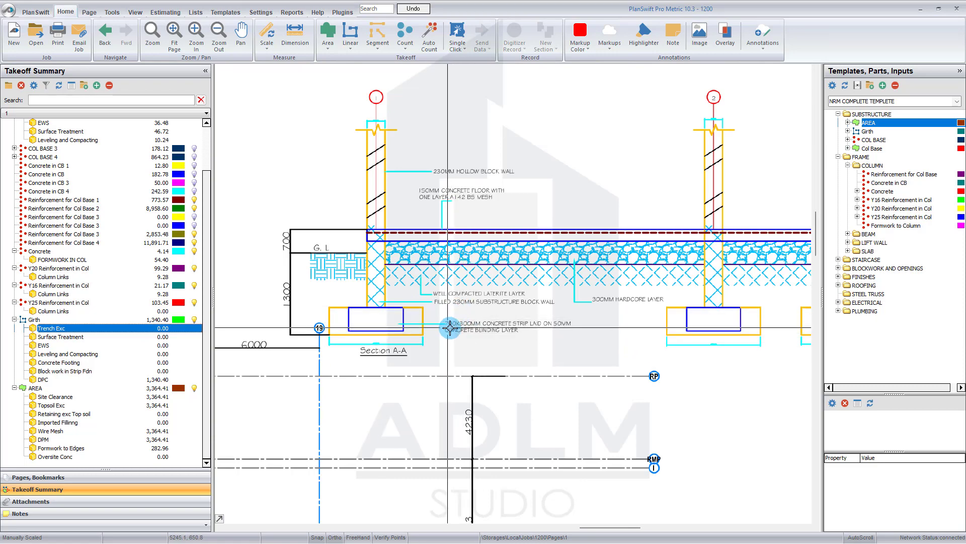
Set the excavation width to 0.7 m and depth to 0.3 m for the girth's Trench Exc item
double_click(73, 327)
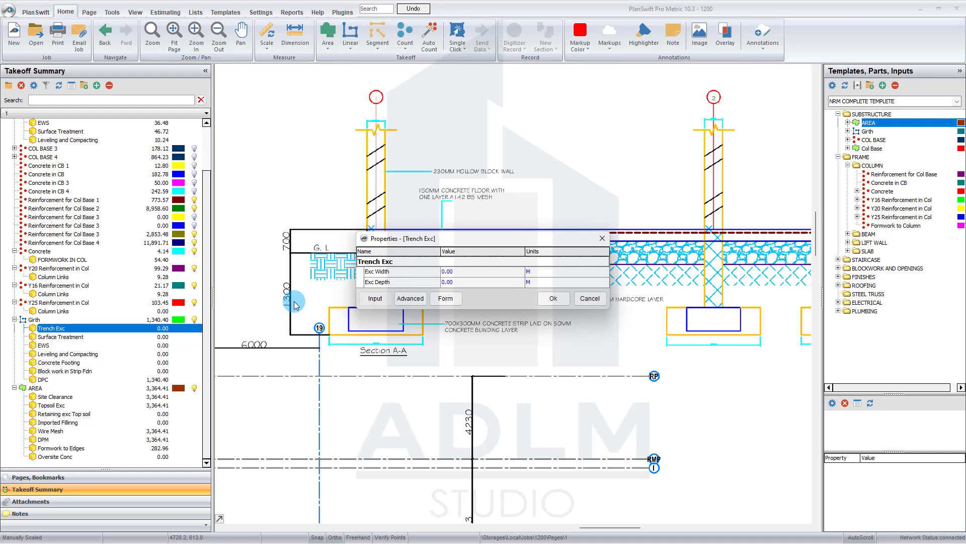
click(495, 275)
text(.)
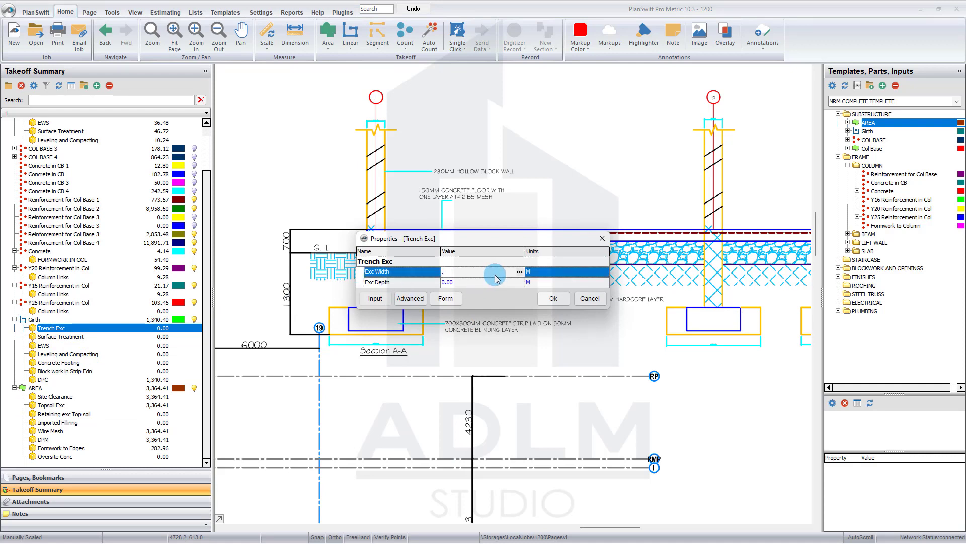
text(7)
click(502, 286)
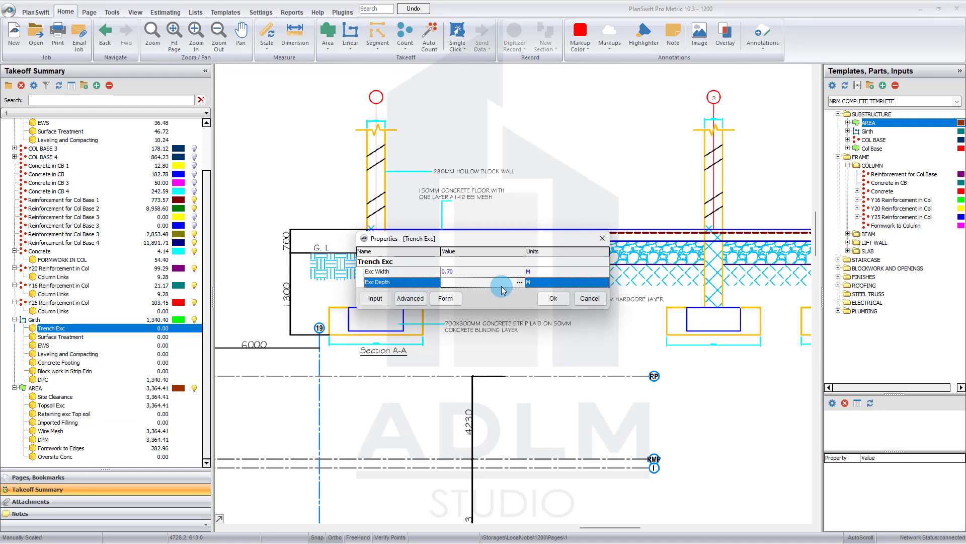
click(553, 298)
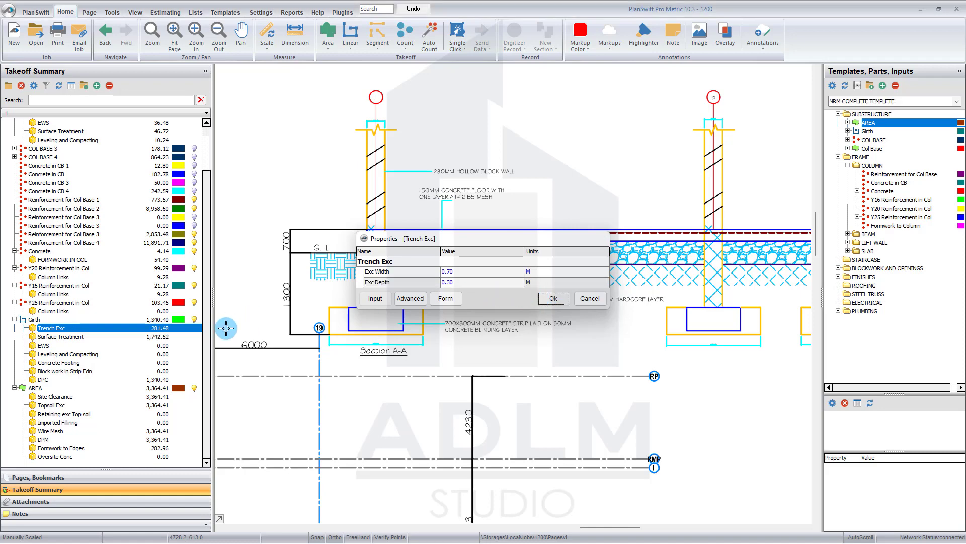
Set the height of the girth's EWS item to 1.3 m
double_click(161, 348)
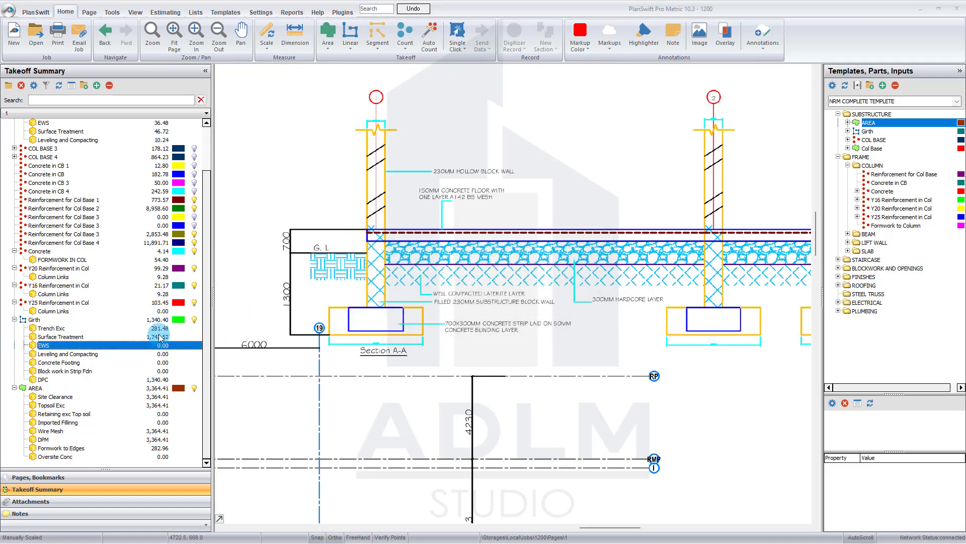
click(454, 283)
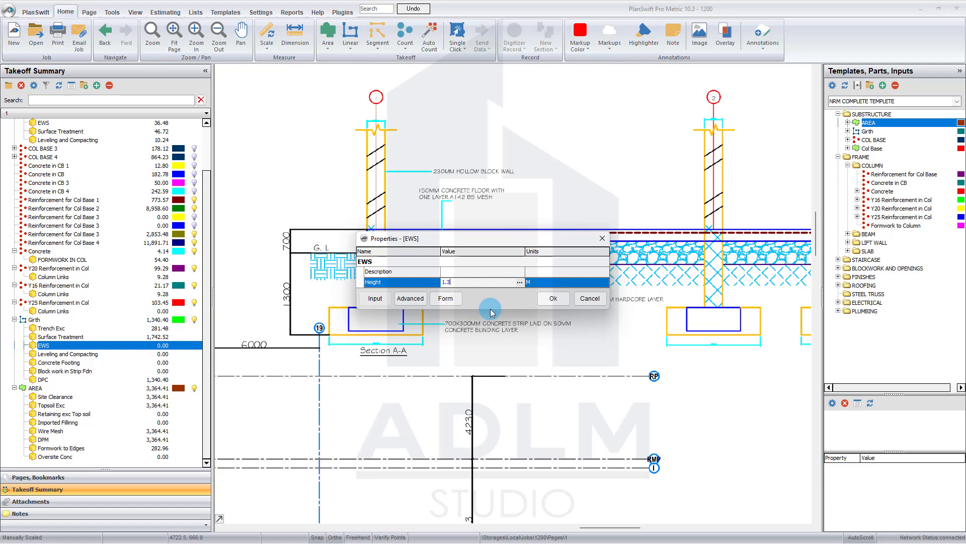
click(553, 298)
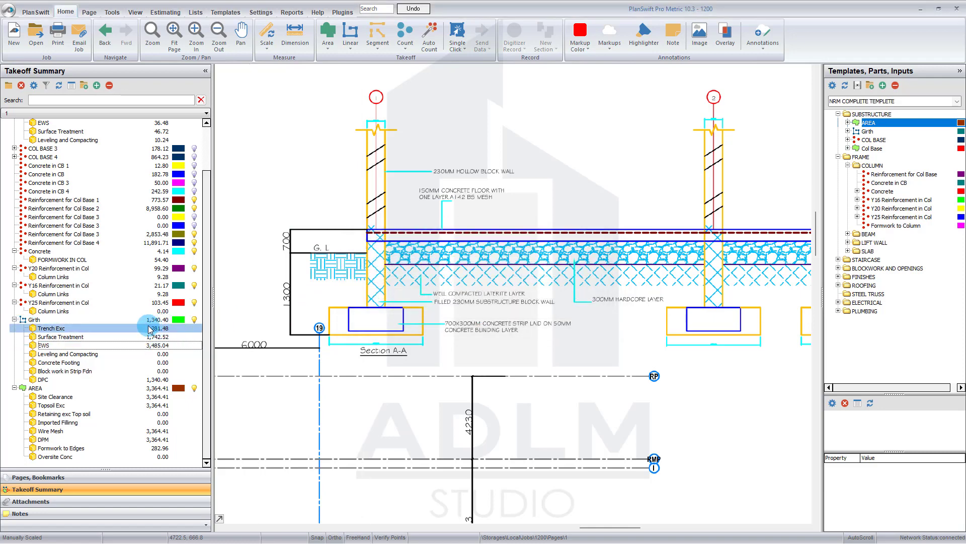
Correct the excavation depth of the girth's Trench Exc item to 1.3 m
double_click(126, 328)
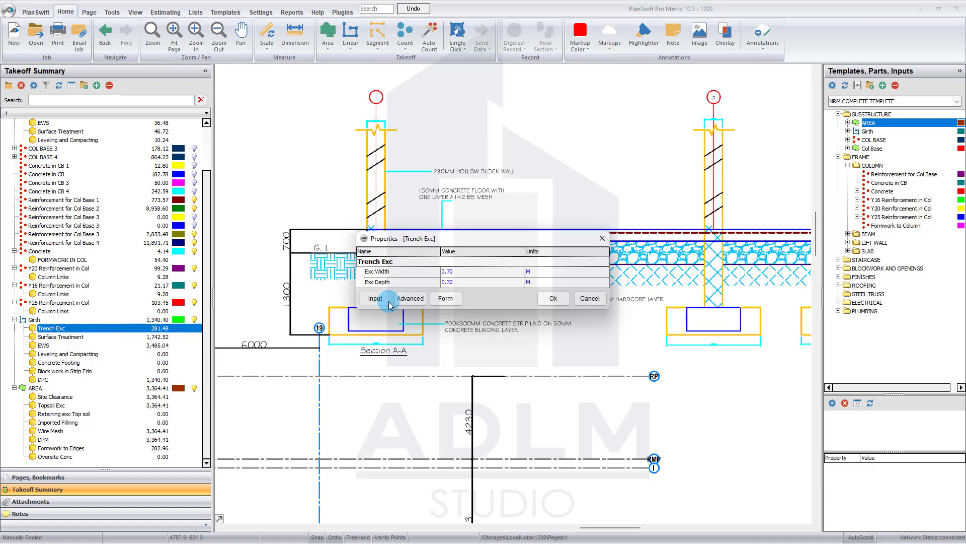
click(463, 281)
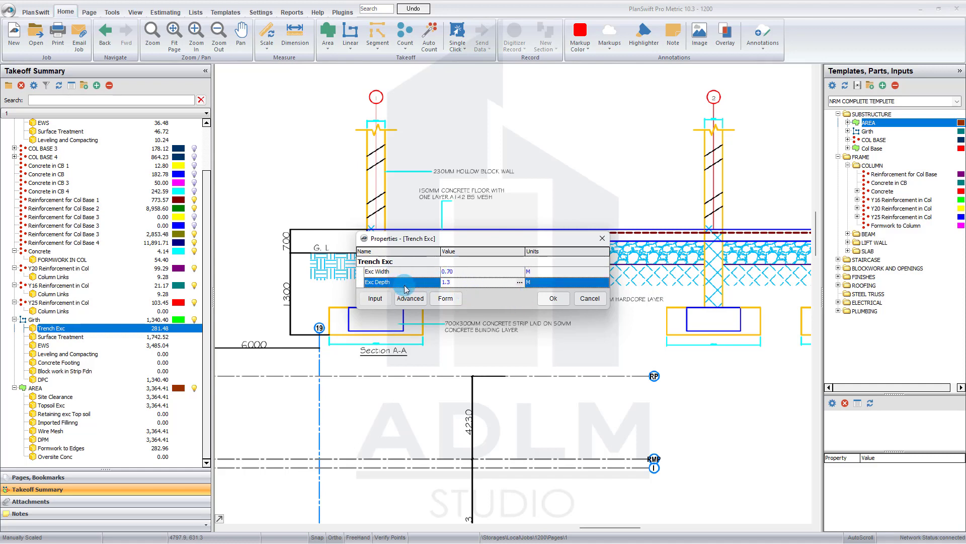
click(554, 298)
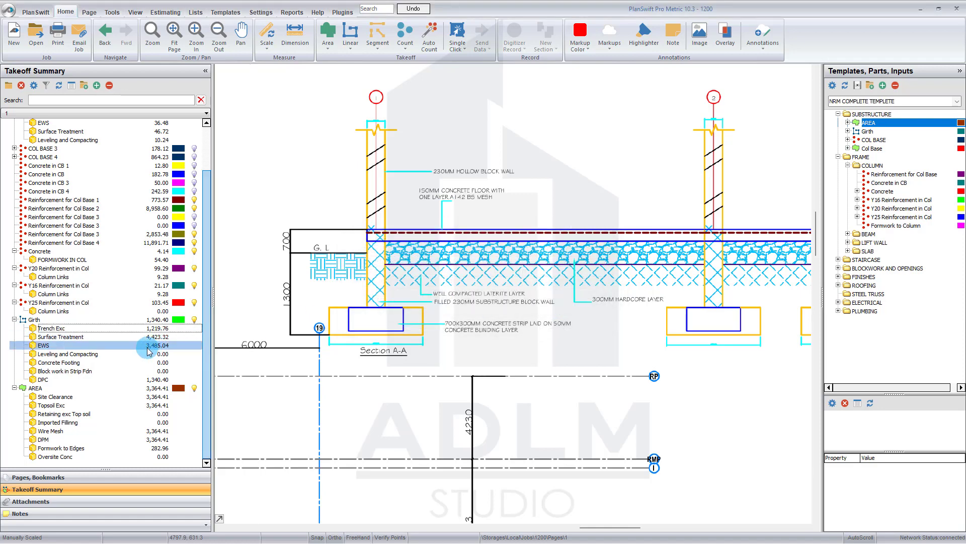
Set the excavation width of the girth's Leveling and Compacting item to 0.7 m
double_click(142, 355)
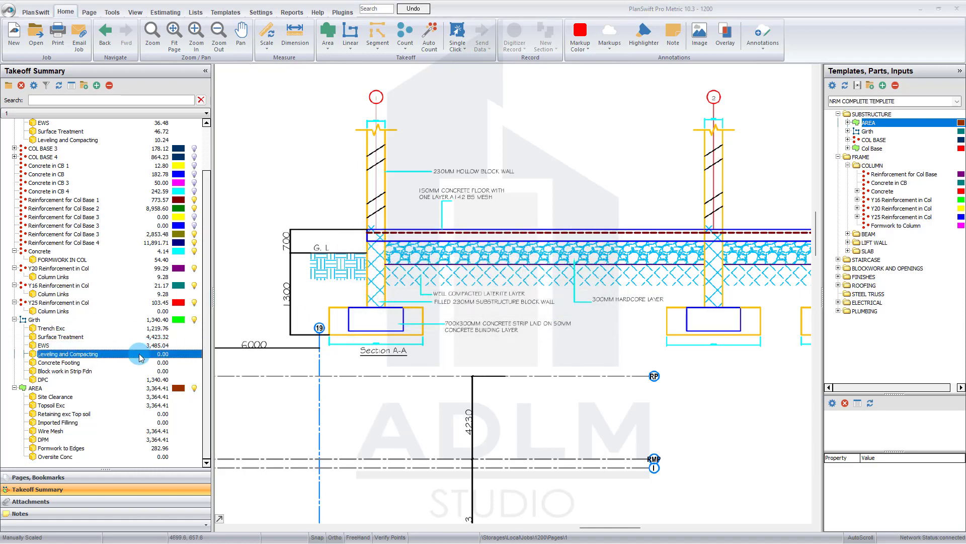
click(475, 282)
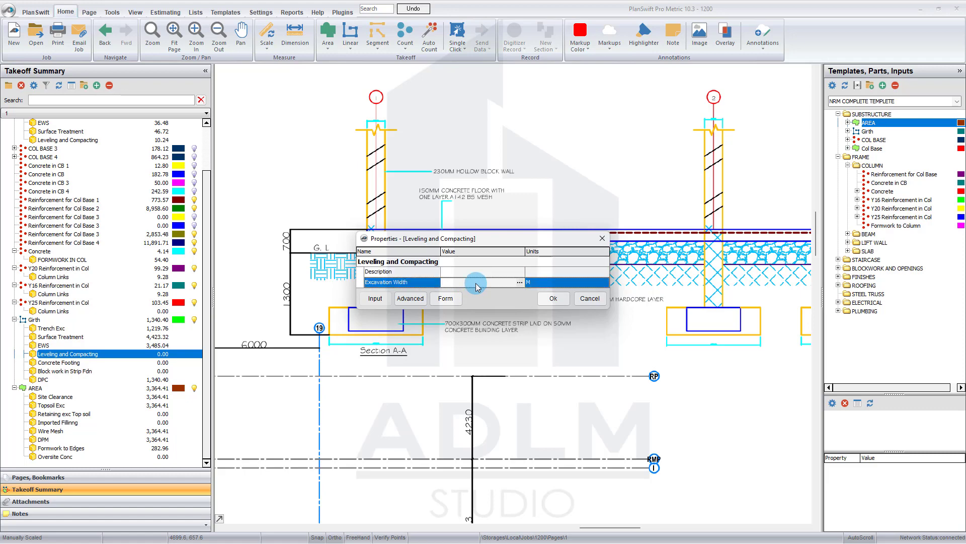
text(.7)
click(553, 298)
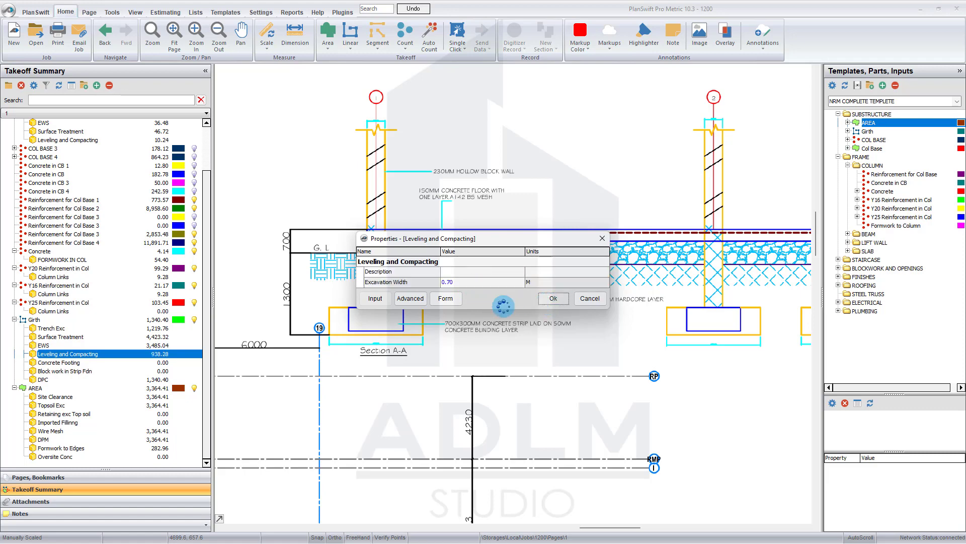
Set the footing thickness to 0.3 m and the footing width to 0.7 m for the girth's Concrete Footing item
double_click(150, 363)
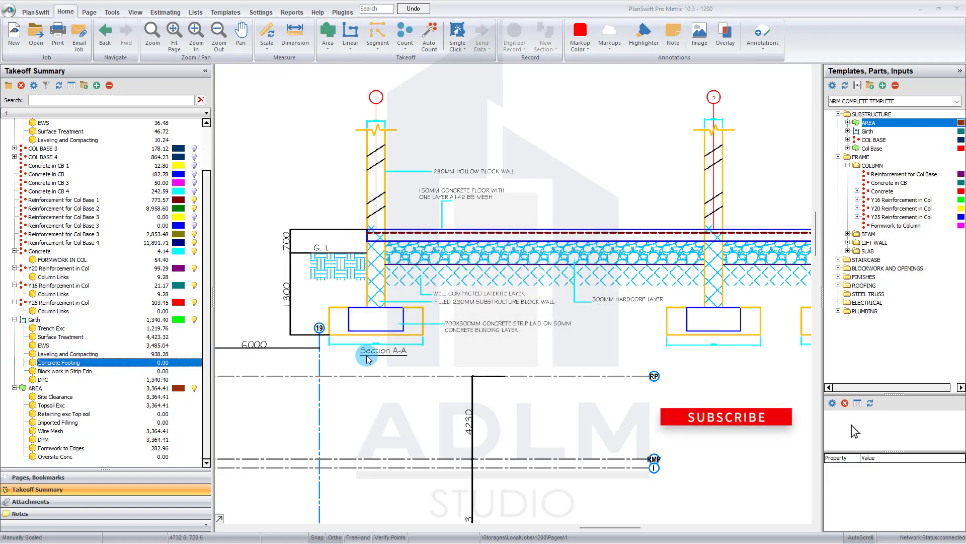
click(499, 278)
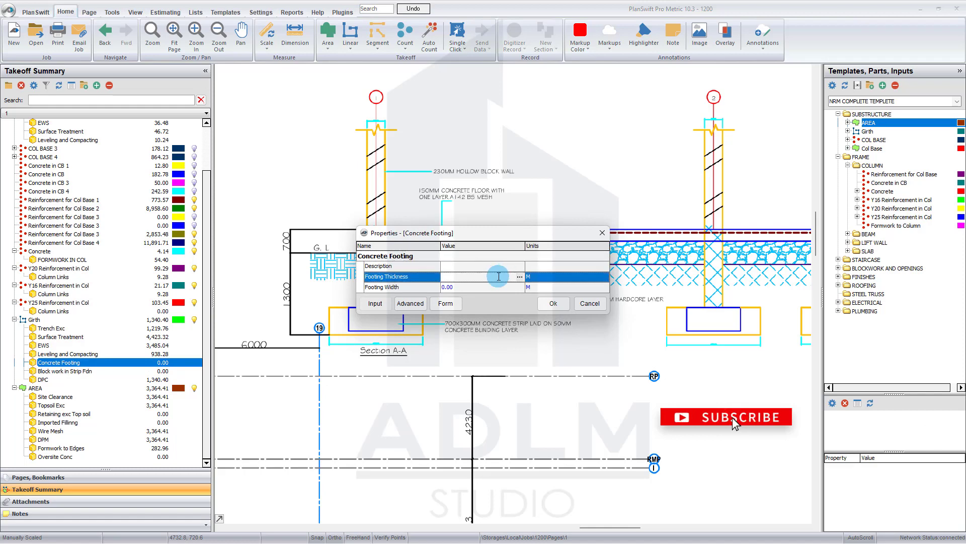
text(3)
click(493, 288)
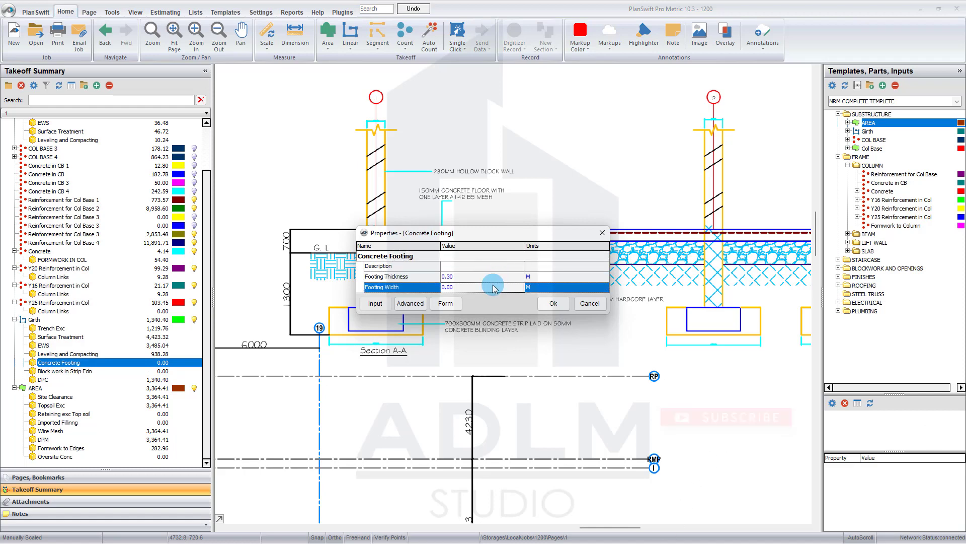
text(.3)
click(553, 303)
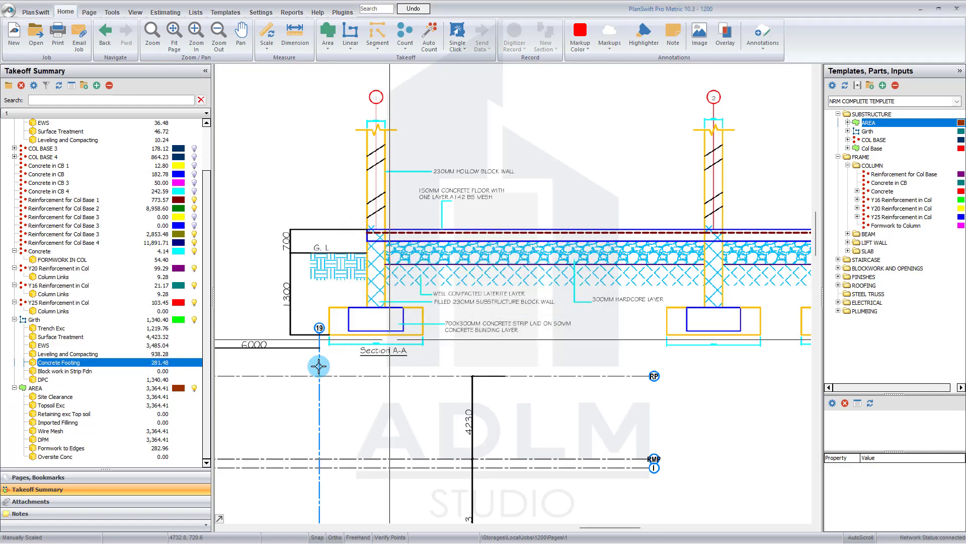
Set the block wall height of the girth's Block work in Strip Fdn item to 1.3-.3-.15 m
double_click(175, 373)
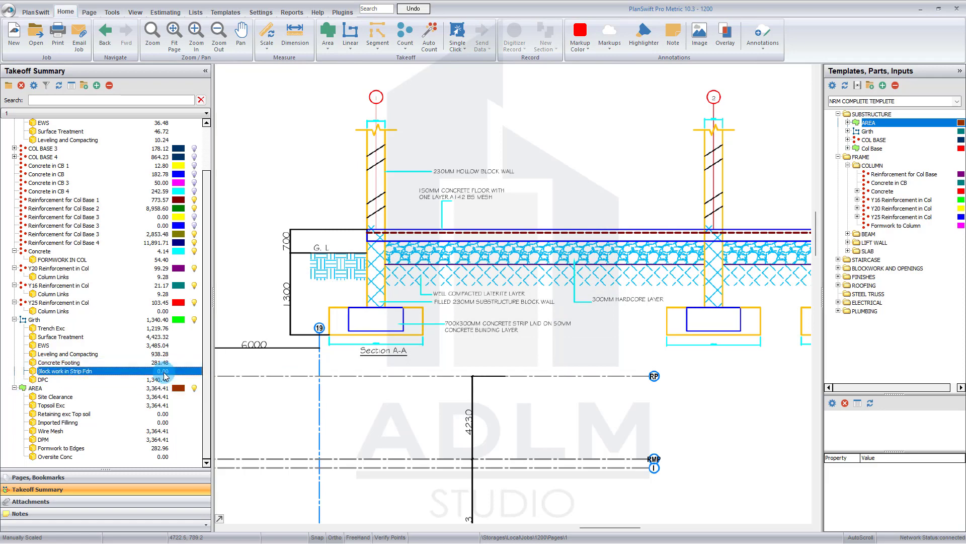
drag(438, 240, 534, 269)
click(556, 311)
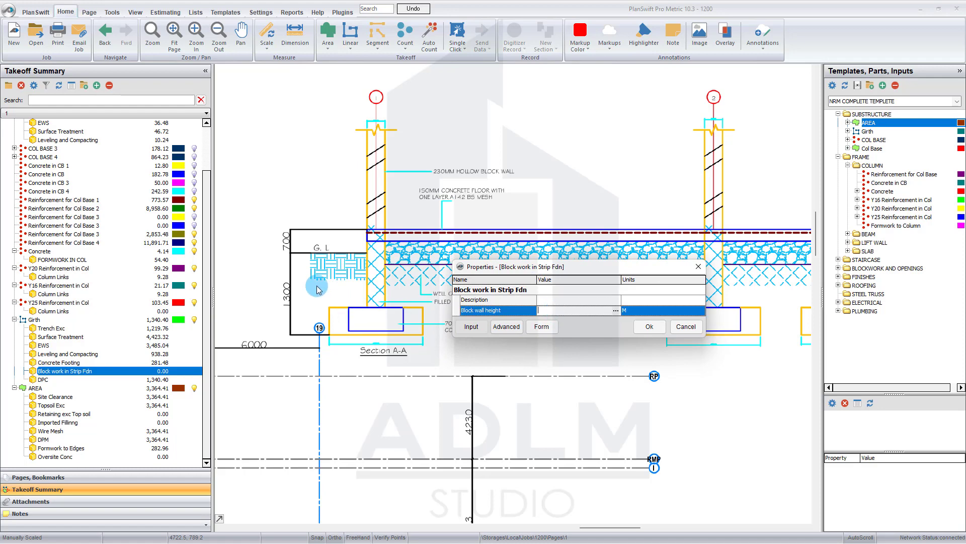
text(1)
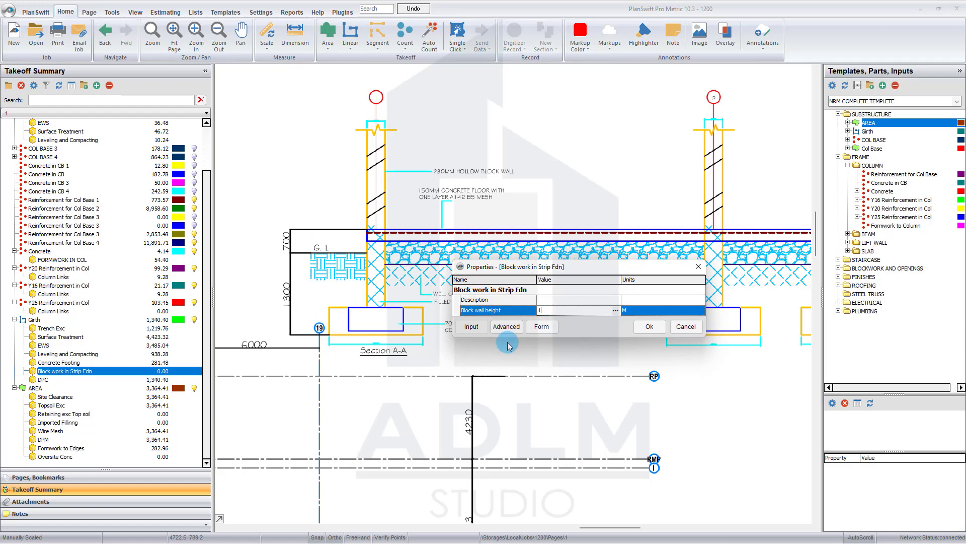
text(.3-.3-.15)
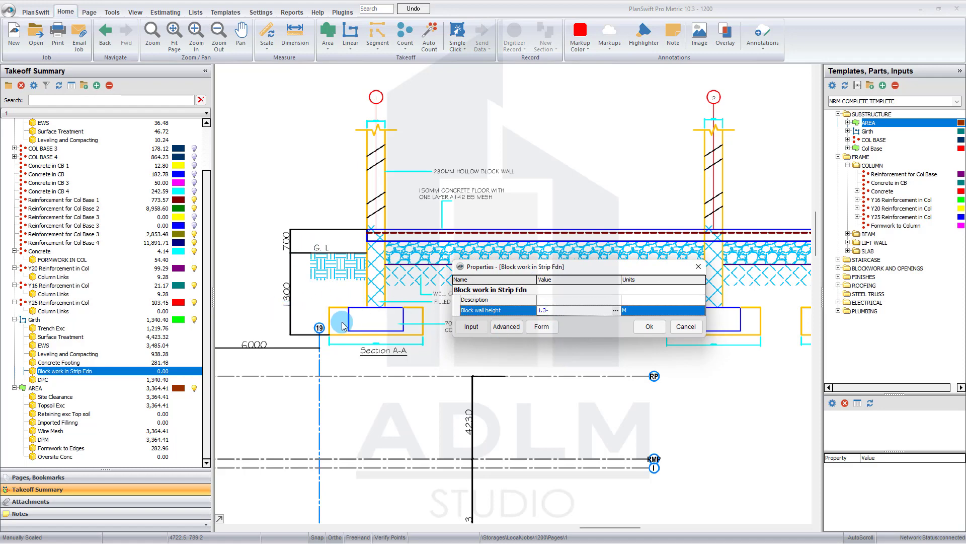
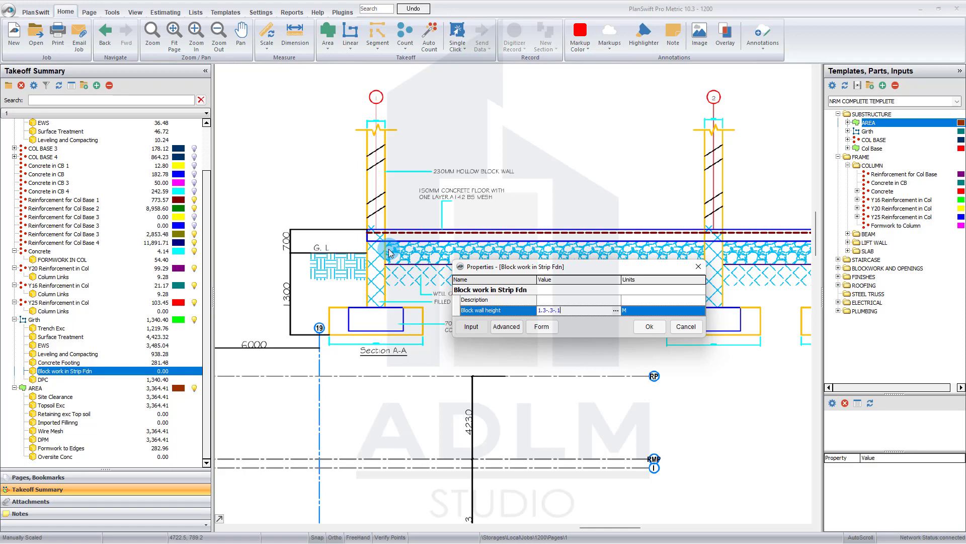
text(5)
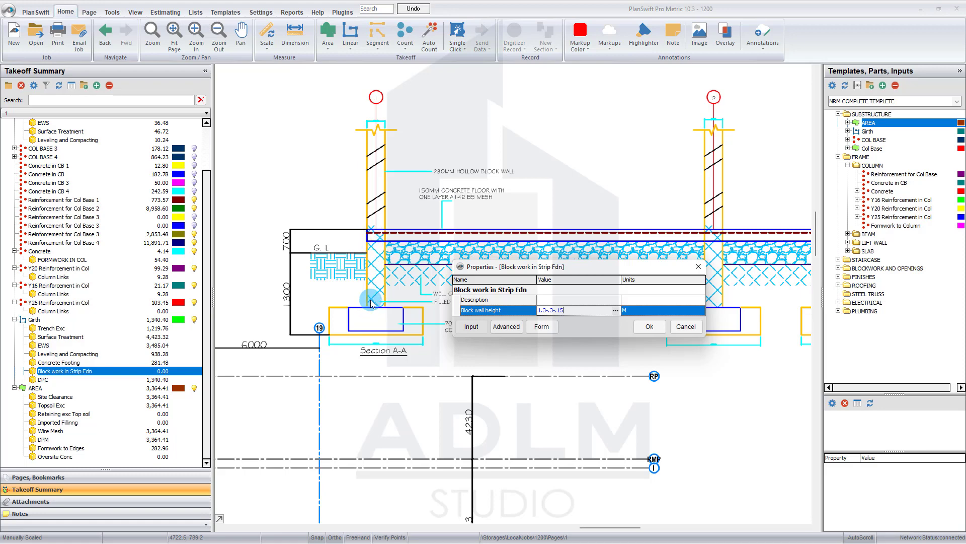
click(649, 326)
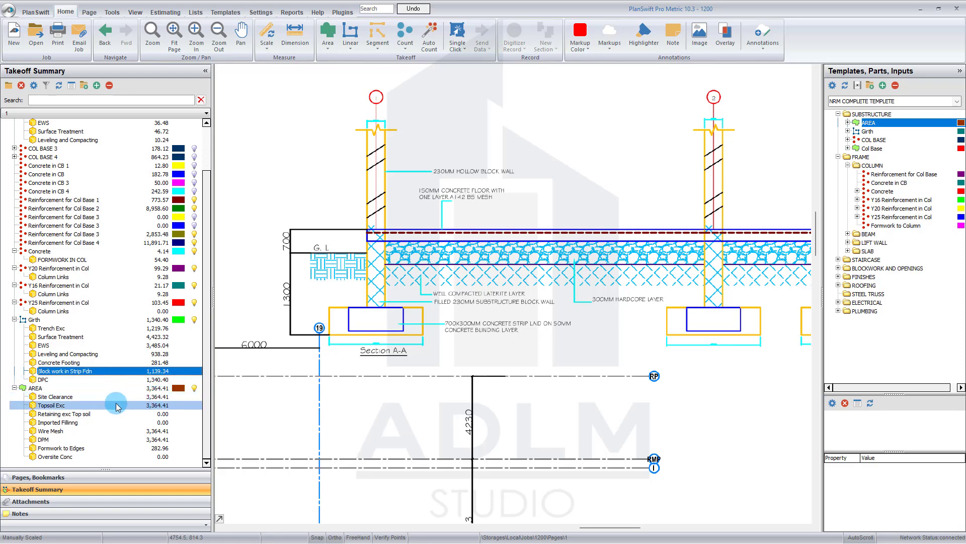
Set the thickness of the area's Retaining exc Top soil item to 0.15
click(133, 413)
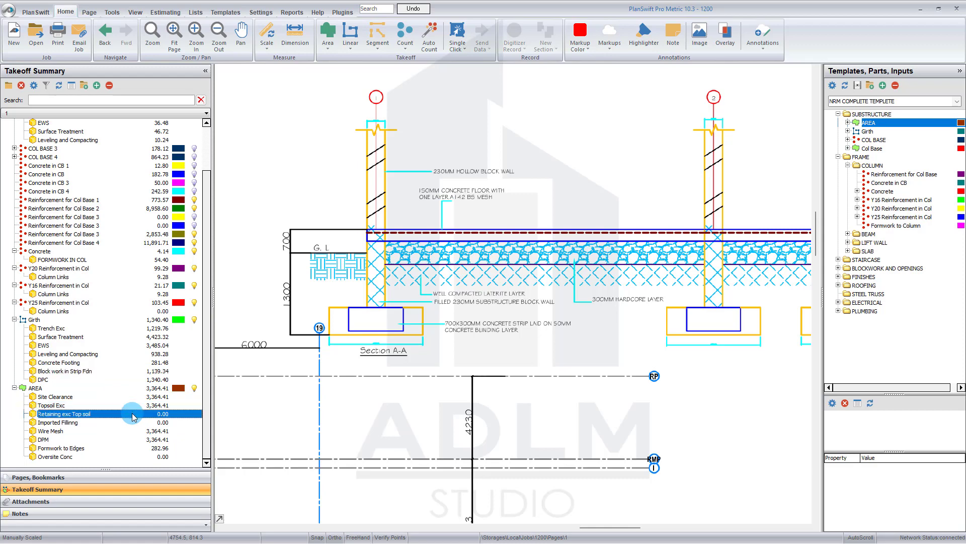
double_click(133, 415)
click(476, 280)
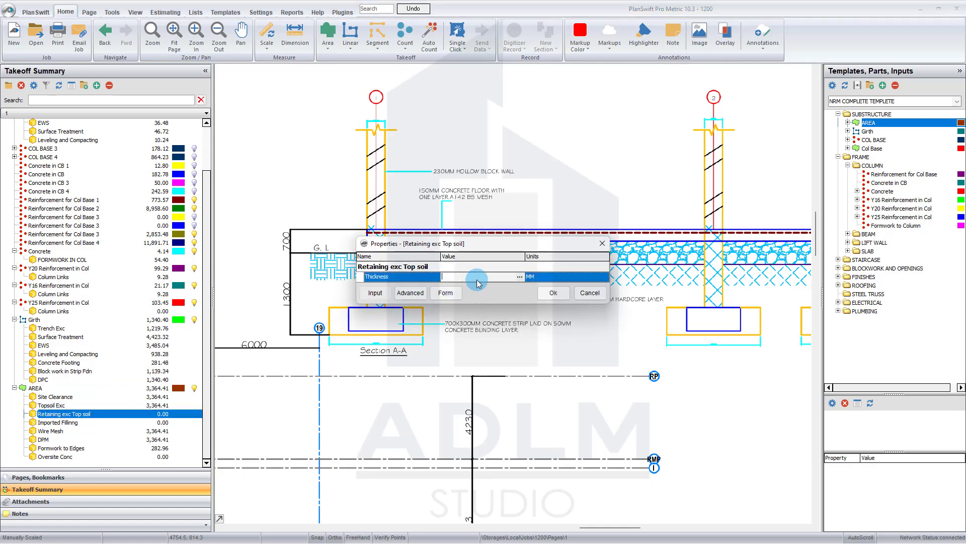
text(150)
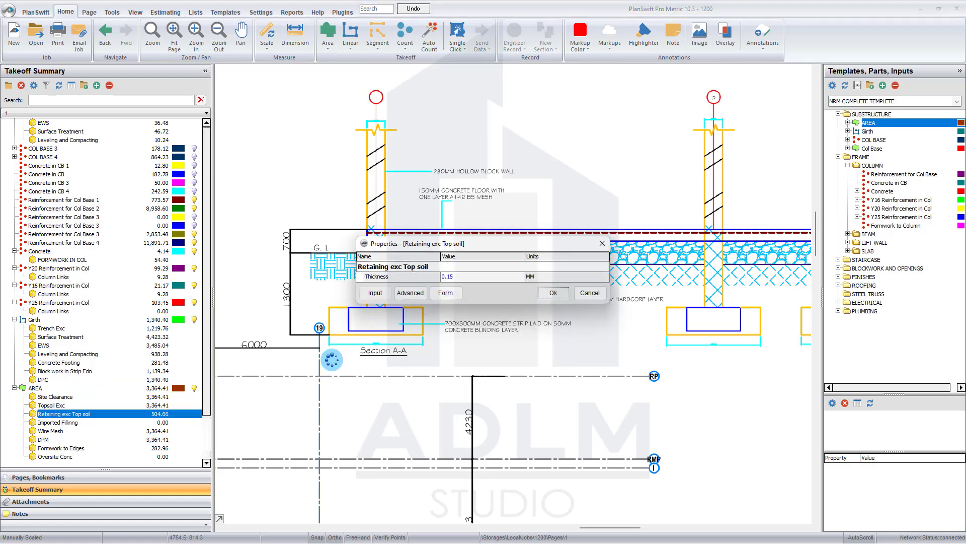
click(553, 293)
click(96, 414)
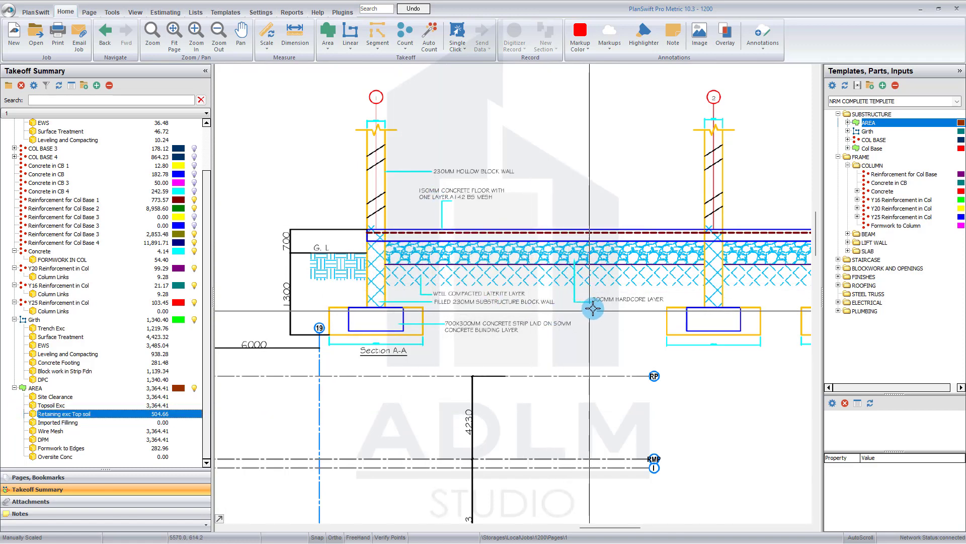
Set the area's Imported Filling item to blockwall thickness 0.23 m, blockwall height 0.3 m, blockwall length 1,340 m and filling thickness 0.3 m
double_click(139, 422)
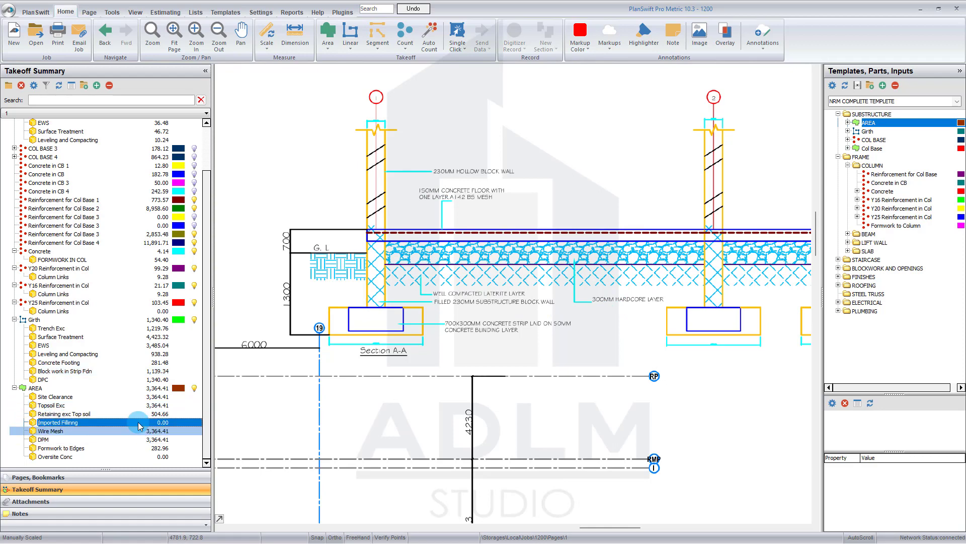
click(474, 267)
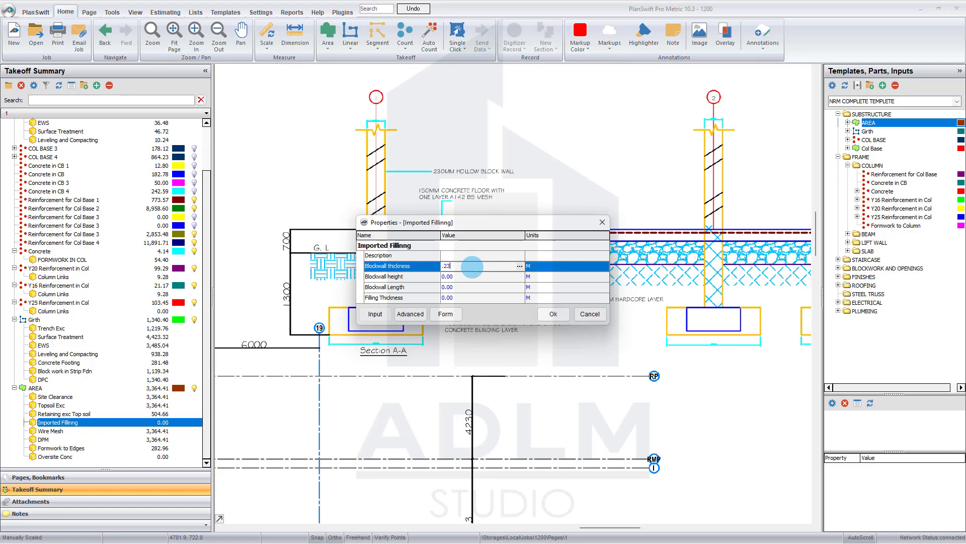
click(473, 279)
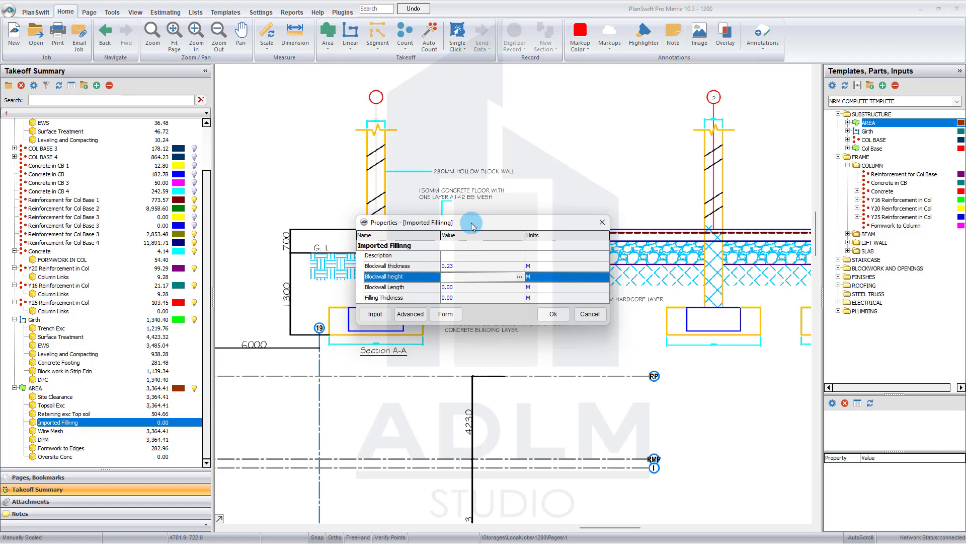
drag(472, 224, 396, 231)
text(.3)
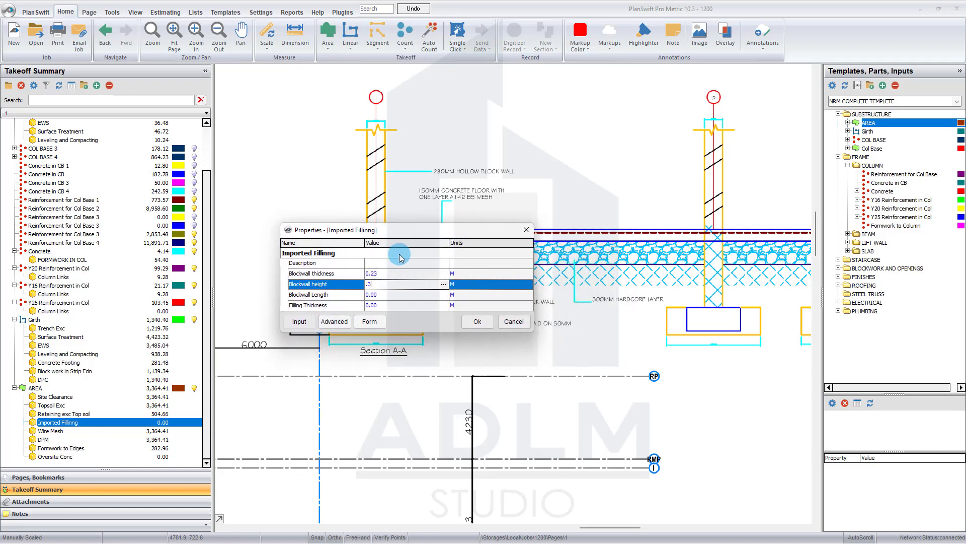
click(391, 299)
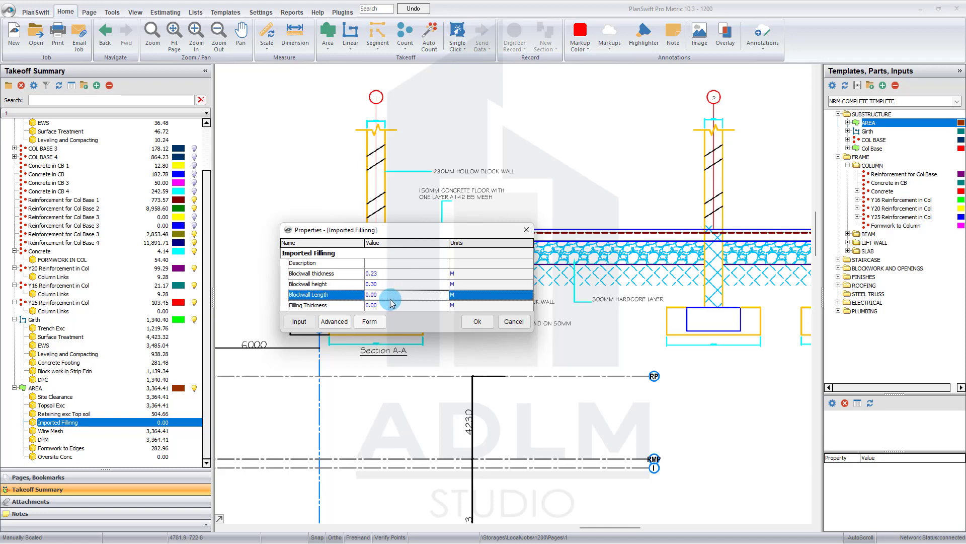
click(384, 297)
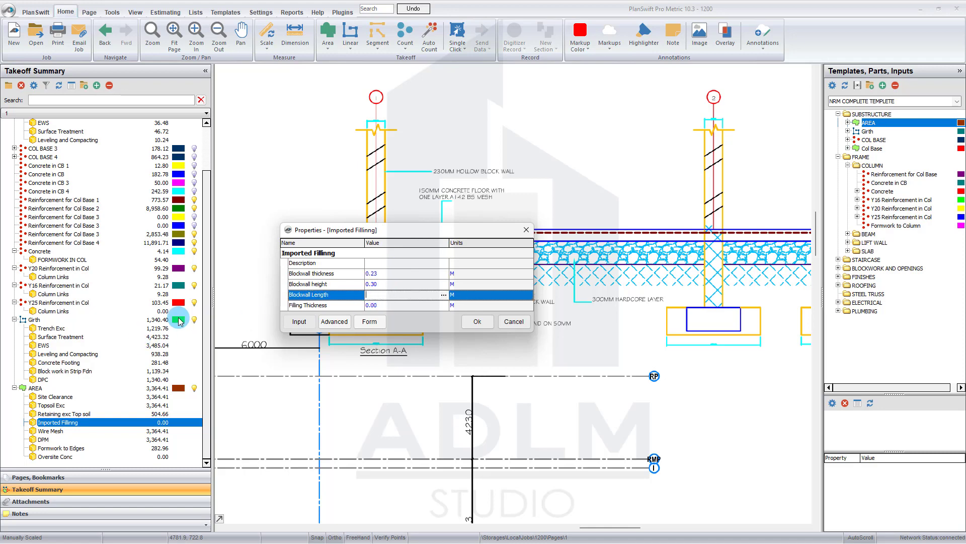
click(391, 307)
text(.)
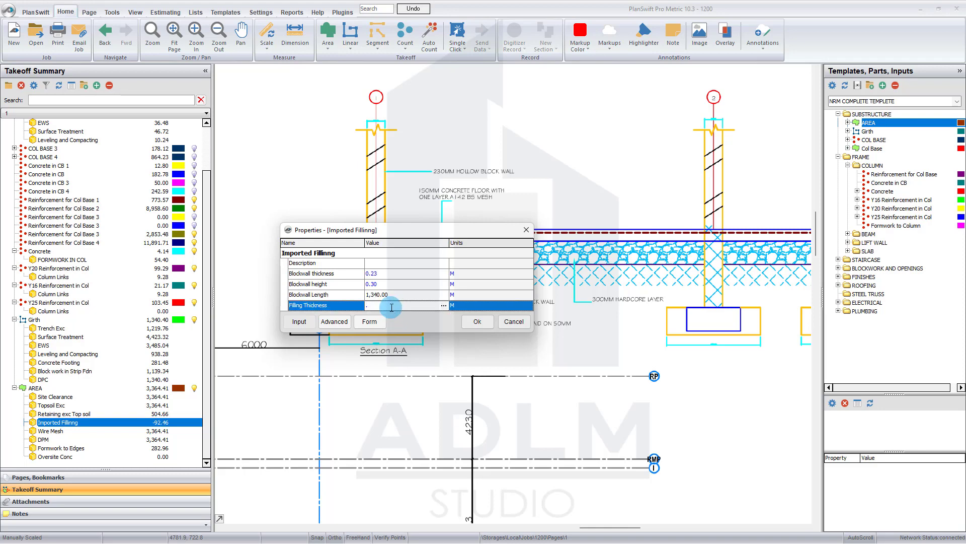
text(3)
click(477, 321)
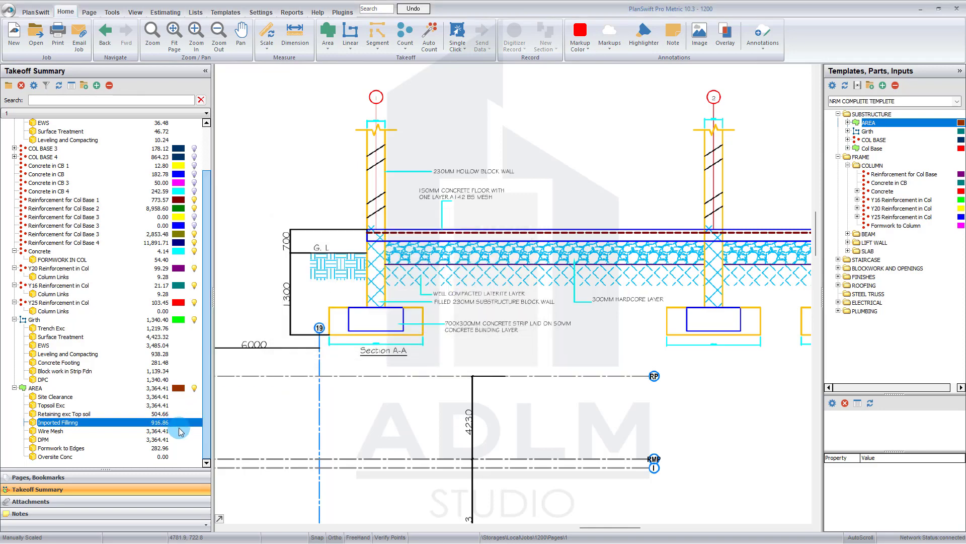
Set the concrete thickness of the area's Oversite Conc item to 0.15 m
double_click(161, 457)
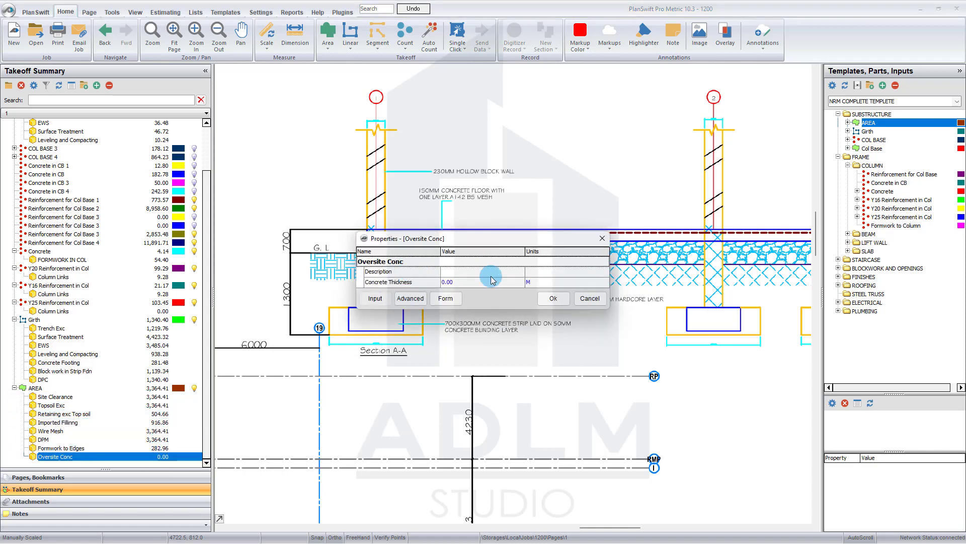
click(492, 282)
text(.15)
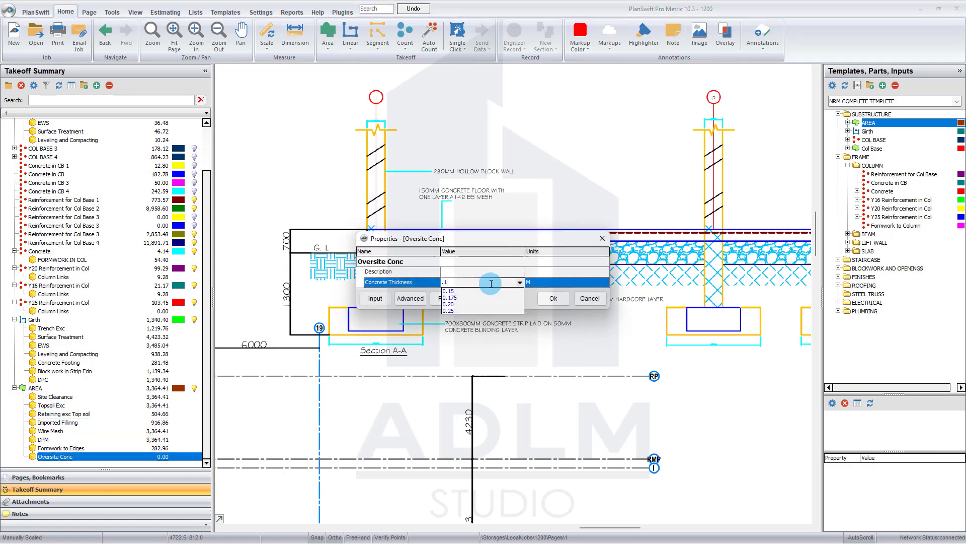
click(553, 298)
click(553, 299)
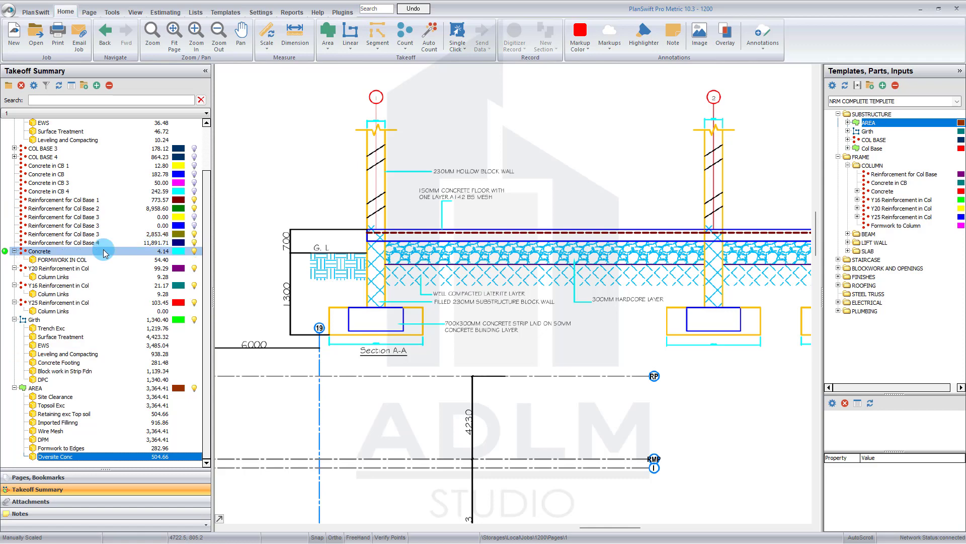
Delete the two zero-quantity Reinforcement for Col Base 3 items from the takeoff summary
click(109, 227)
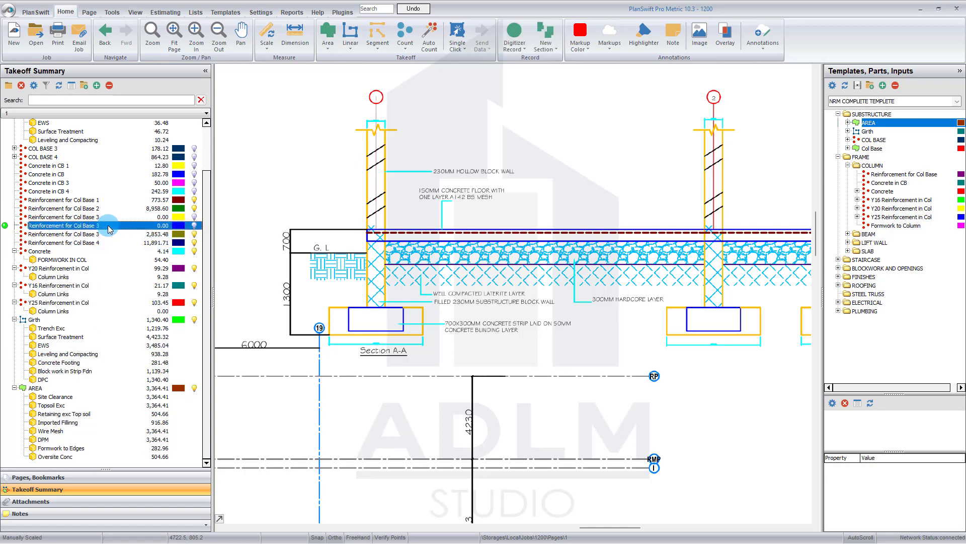
key(Delete)
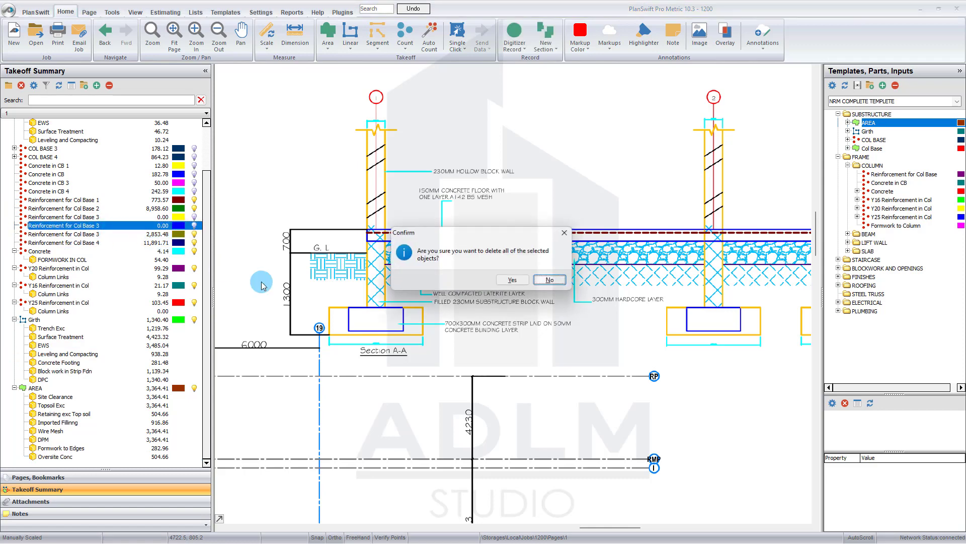
click(524, 279)
scroll(105, 201, up, 2)
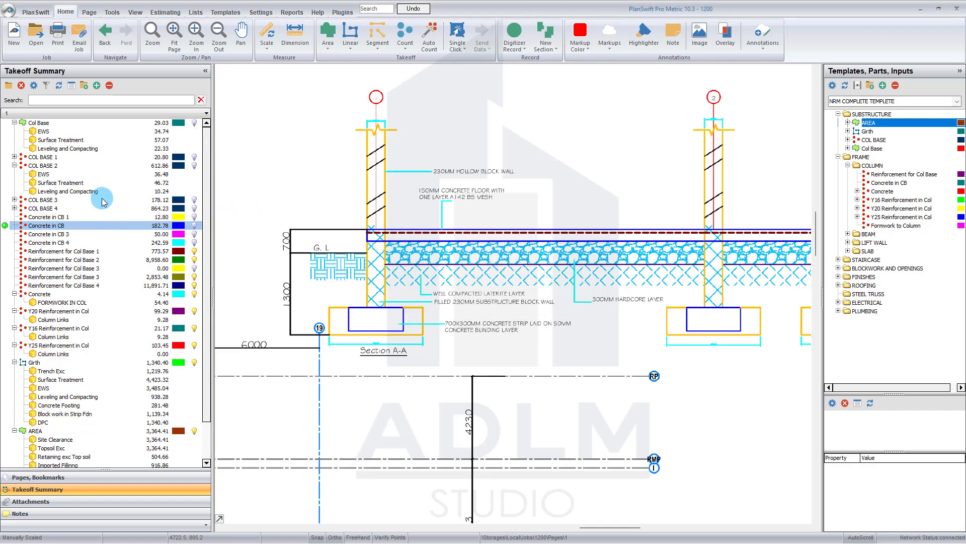
click(89, 269)
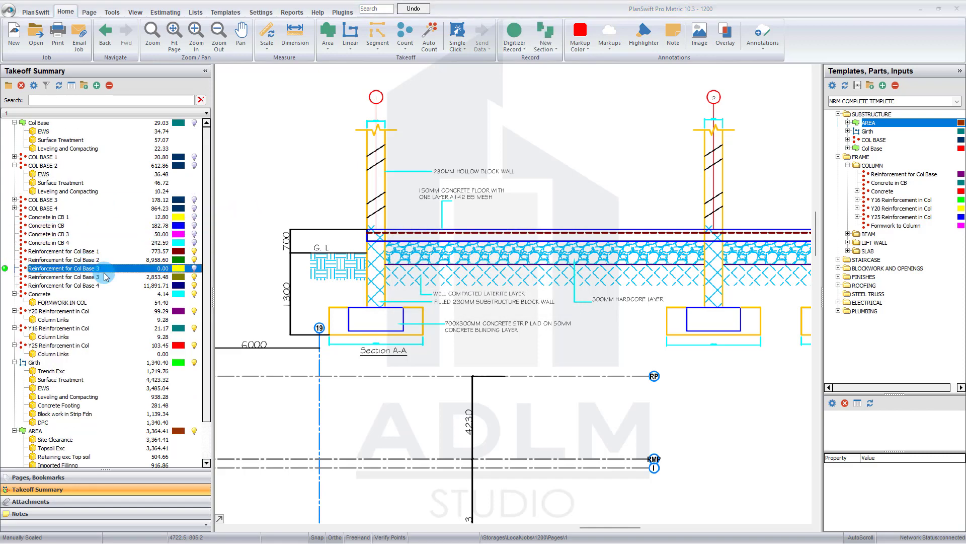
key(Delete)
click(512, 280)
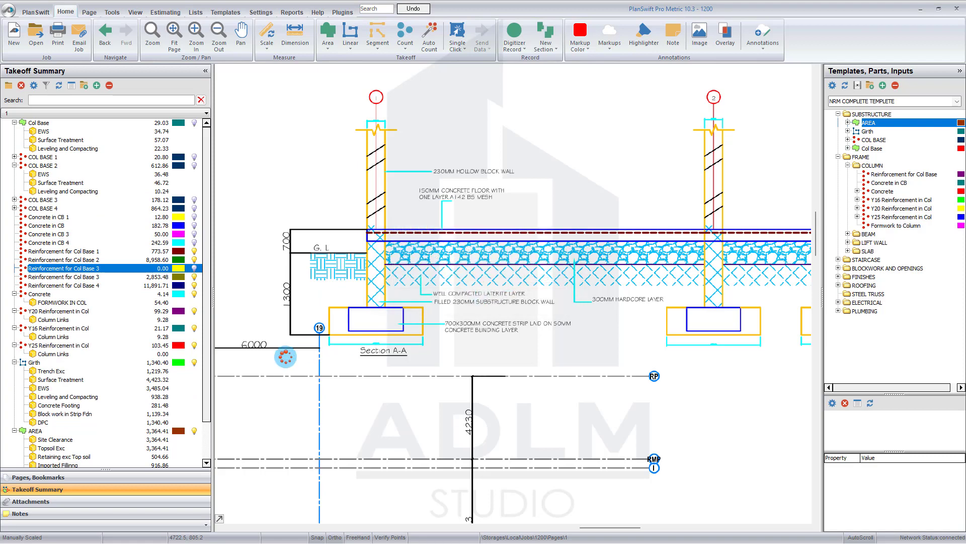
click(146, 311)
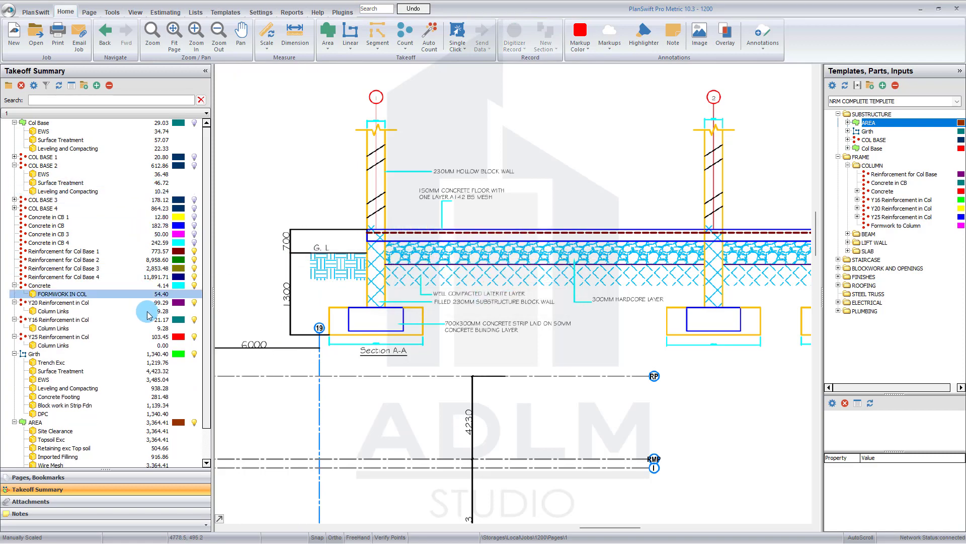
click(140, 184)
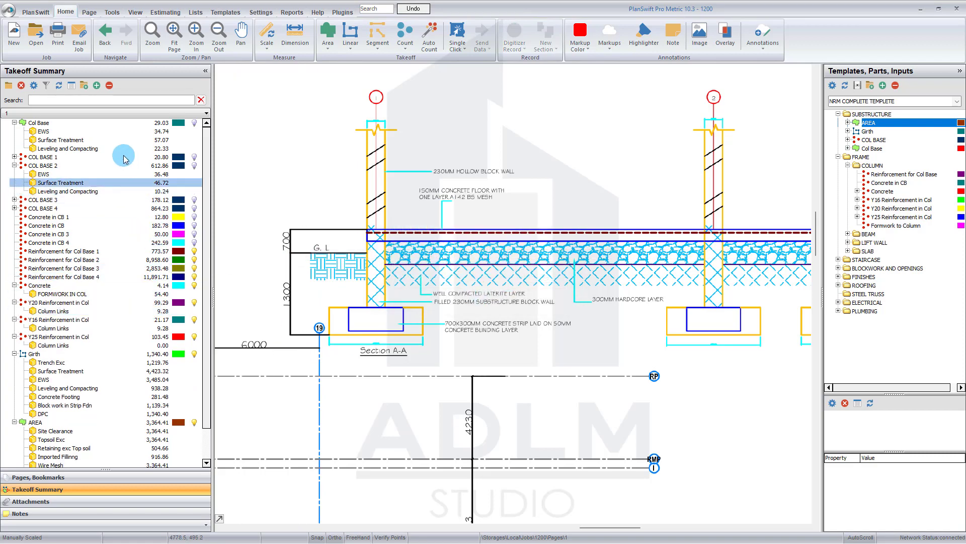
Open the All Parts (by Like Items) report and review the quantities listed on its pages
click(102, 140)
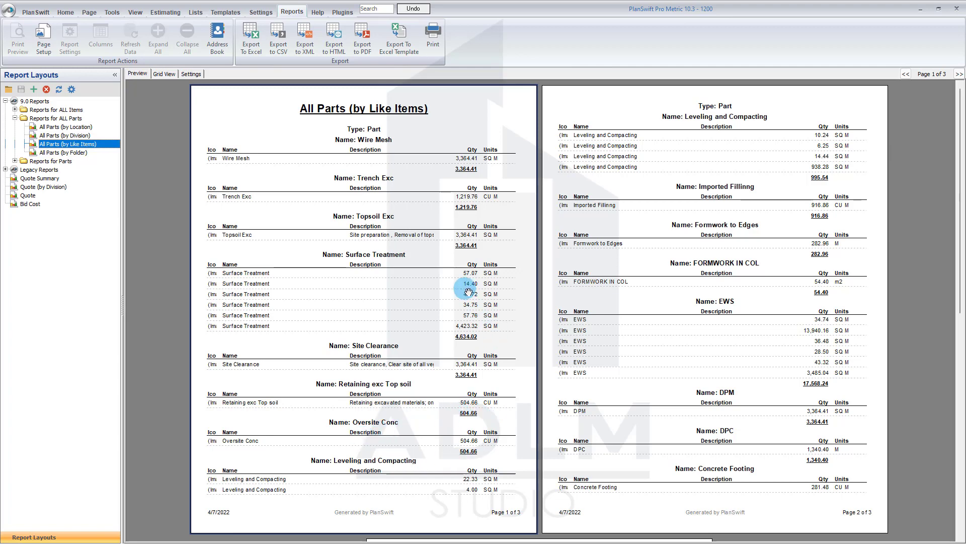
scroll(504, 407, down, 2)
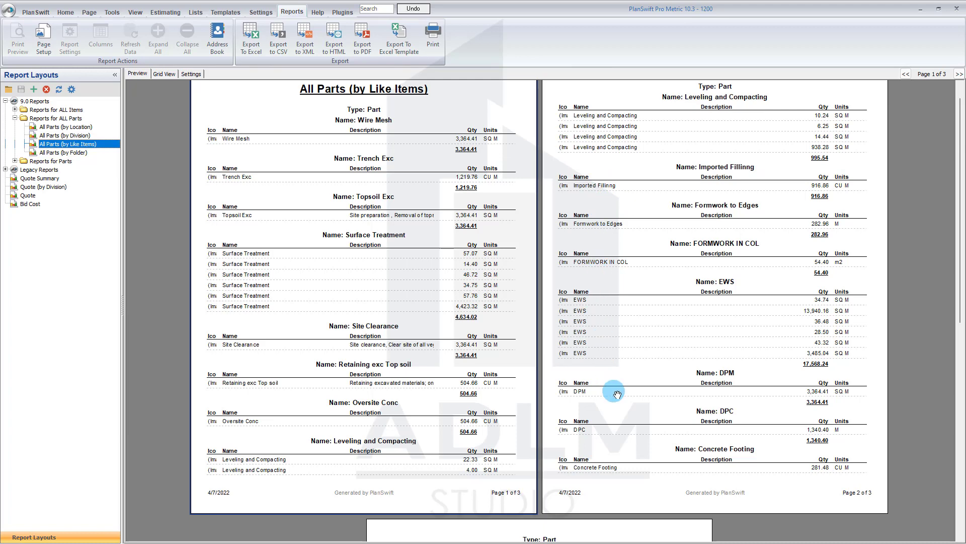
scroll(614, 387, down, 1)
scroll(615, 373, down, 5)
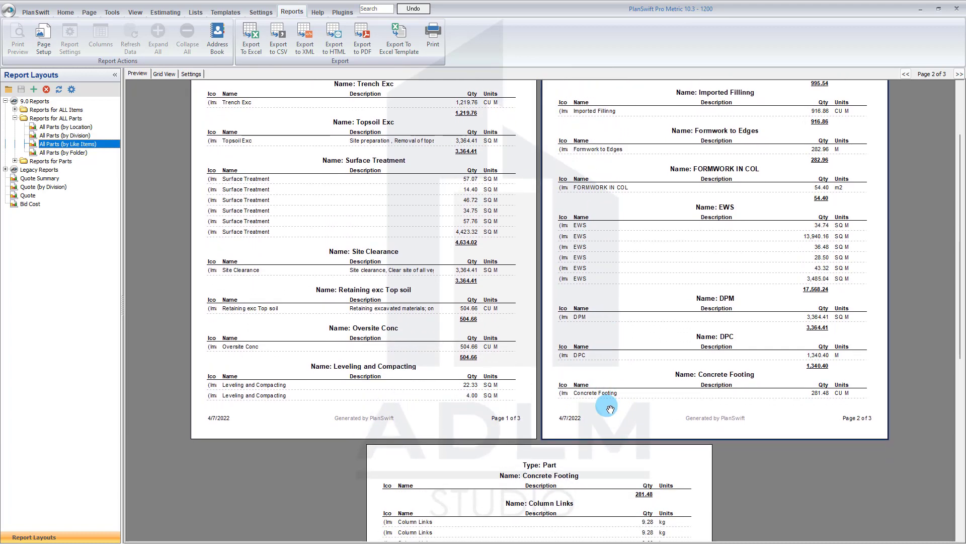
scroll(611, 366, down, 2)
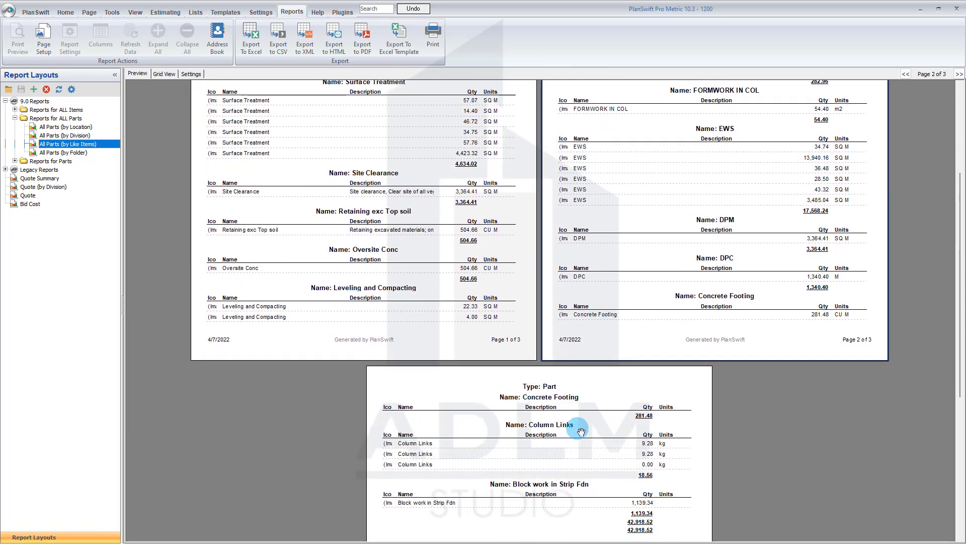
scroll(583, 442, down, 1)
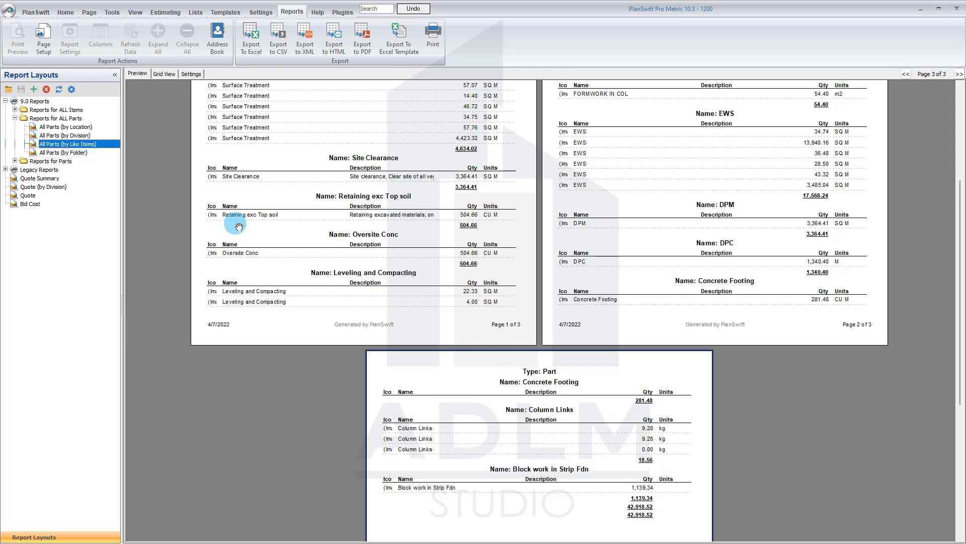
drag(229, 159, 230, 285)
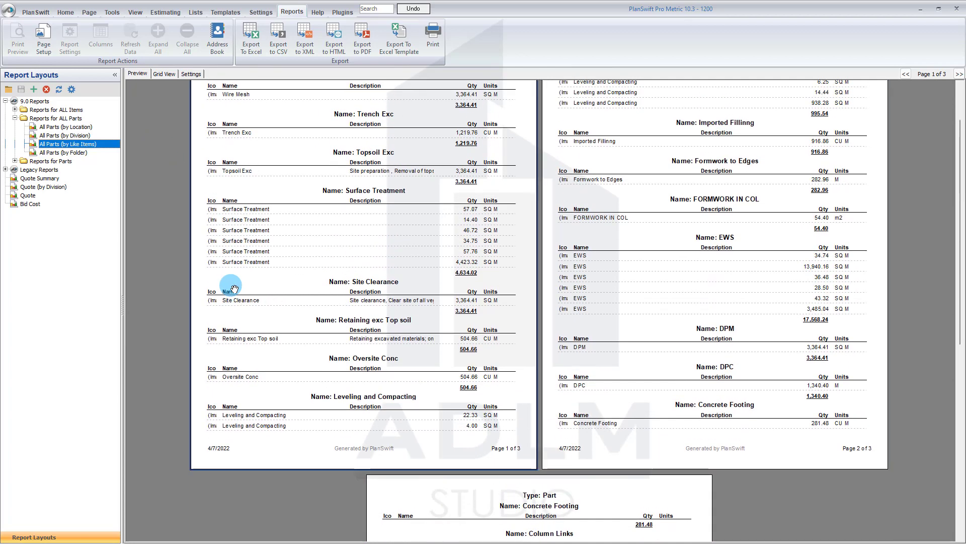
Review the All Parts (by Like Items) preview pages and expand the Part group in the report's grid view
drag(241, 171, 243, 215)
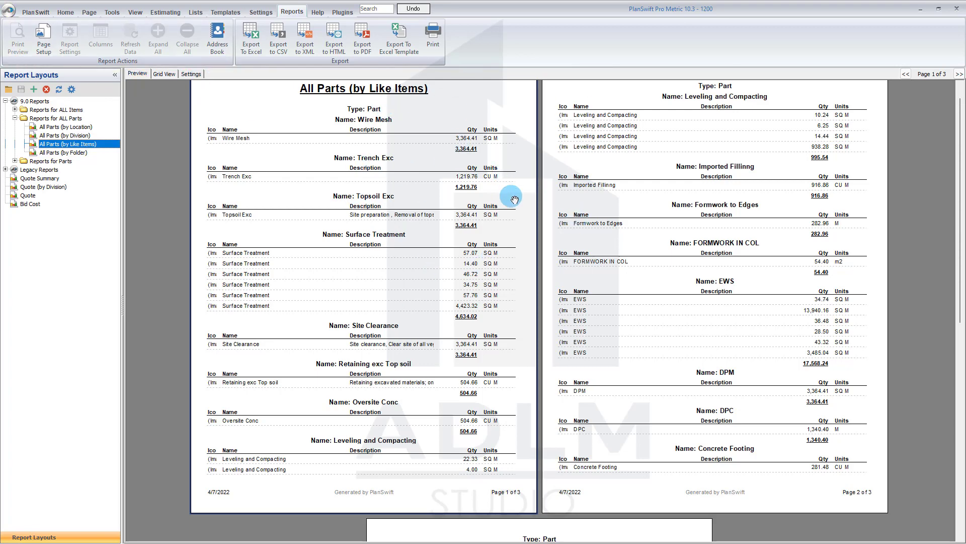
drag(511, 204, 509, 234)
click(415, 281)
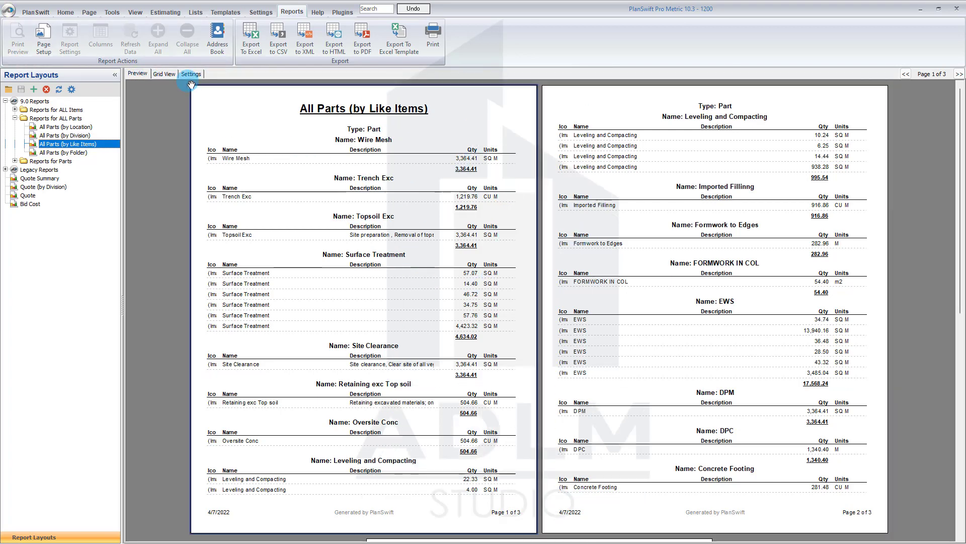
click(166, 74)
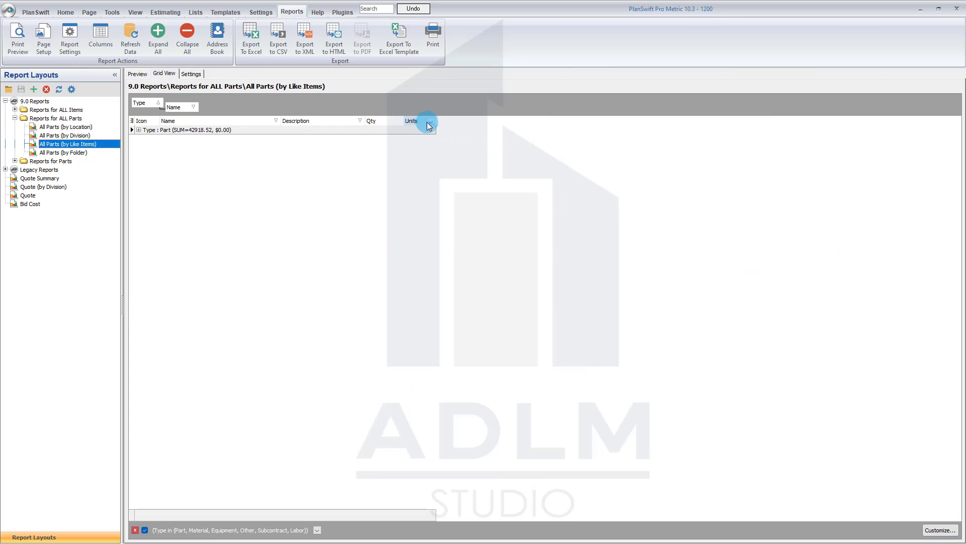
click(485, 125)
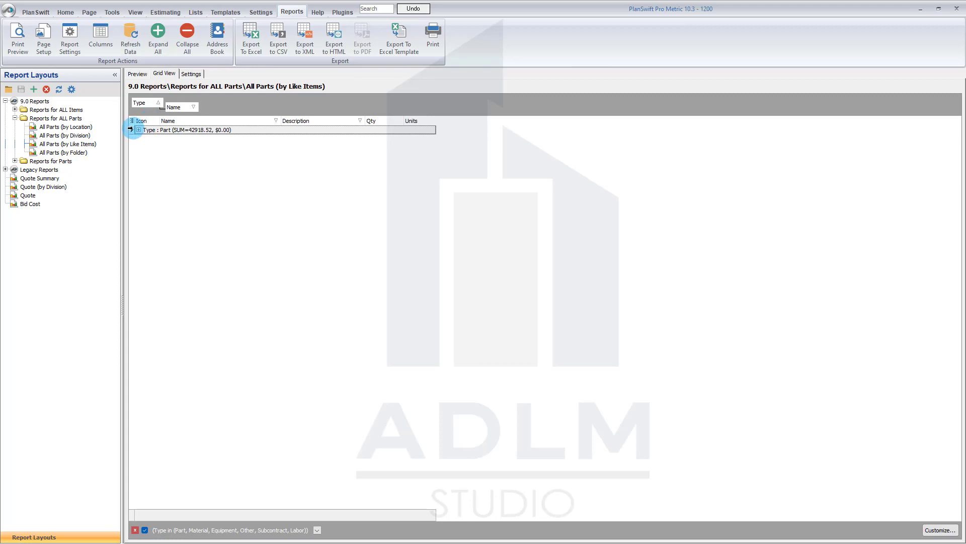
click(138, 130)
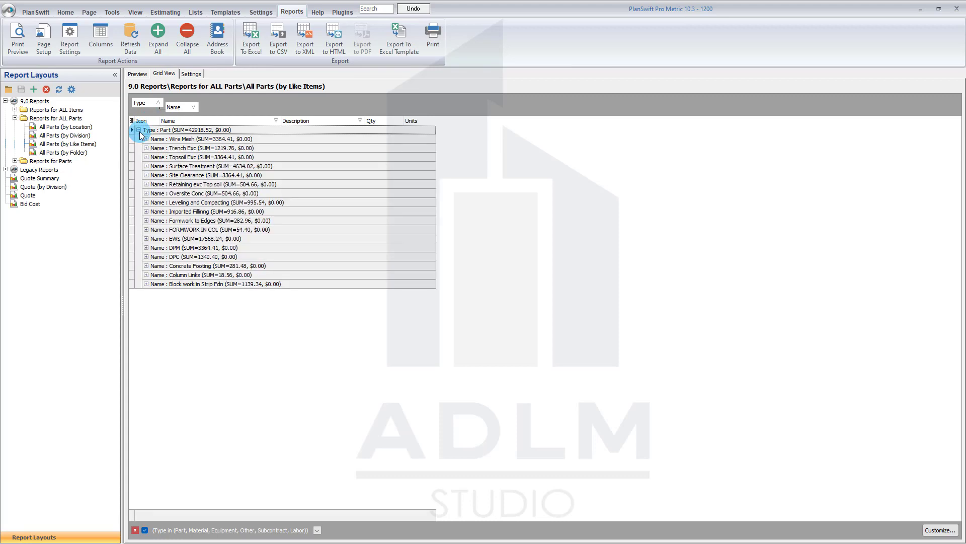
Open the All Items (by Folder, by Type) report and check its grid and page preview
click(15, 110)
click(44, 135)
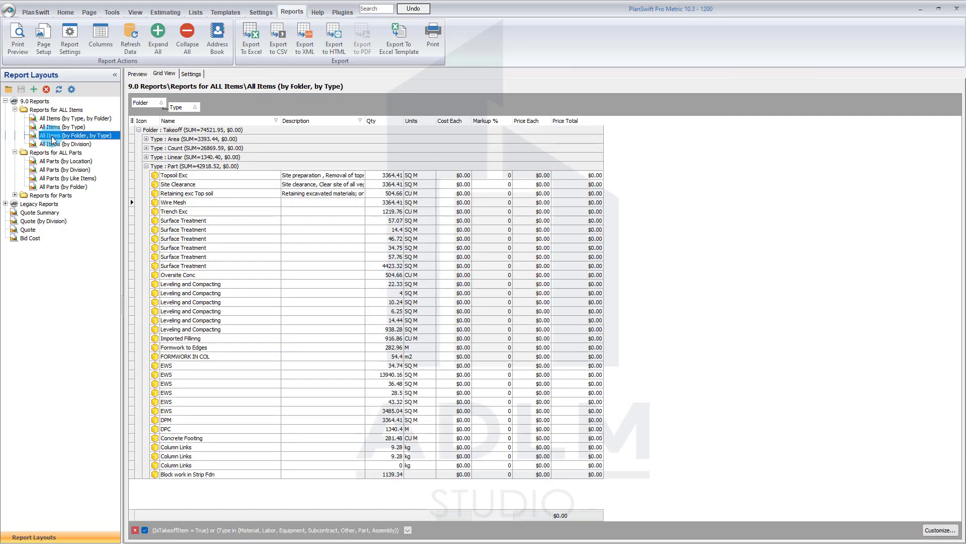
click(404, 166)
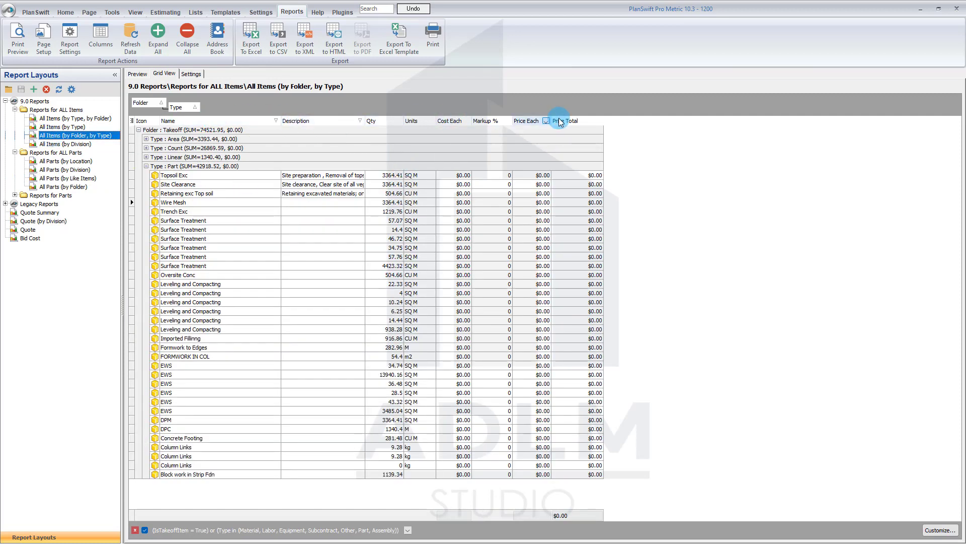
click(138, 73)
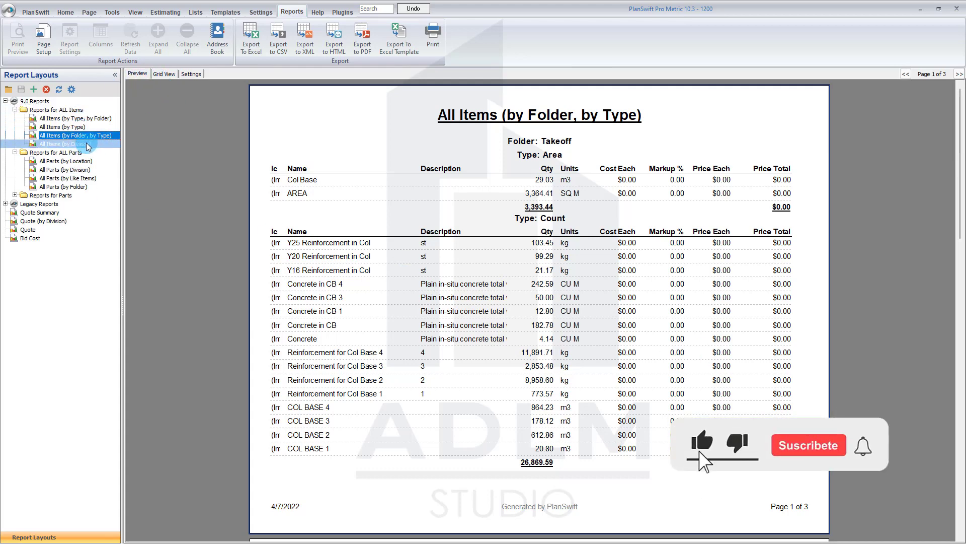
In the report's grid view, try sorting the items by Units and leave them sorted by Name in ascending order
click(156, 74)
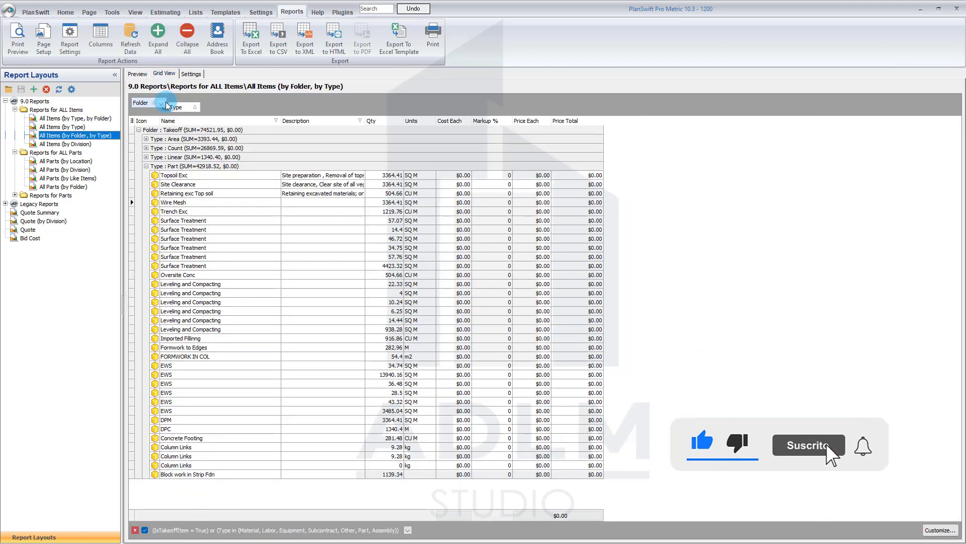
click(245, 122)
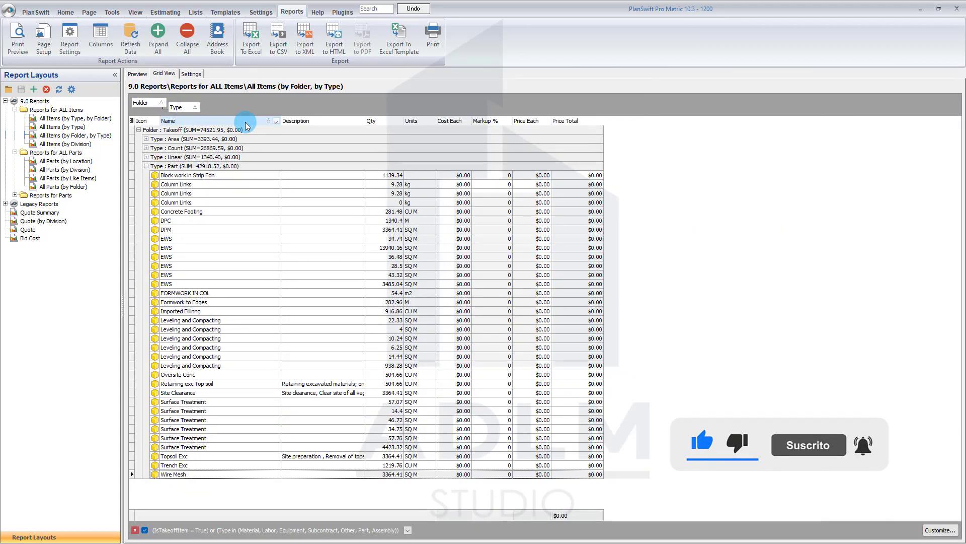
click(417, 121)
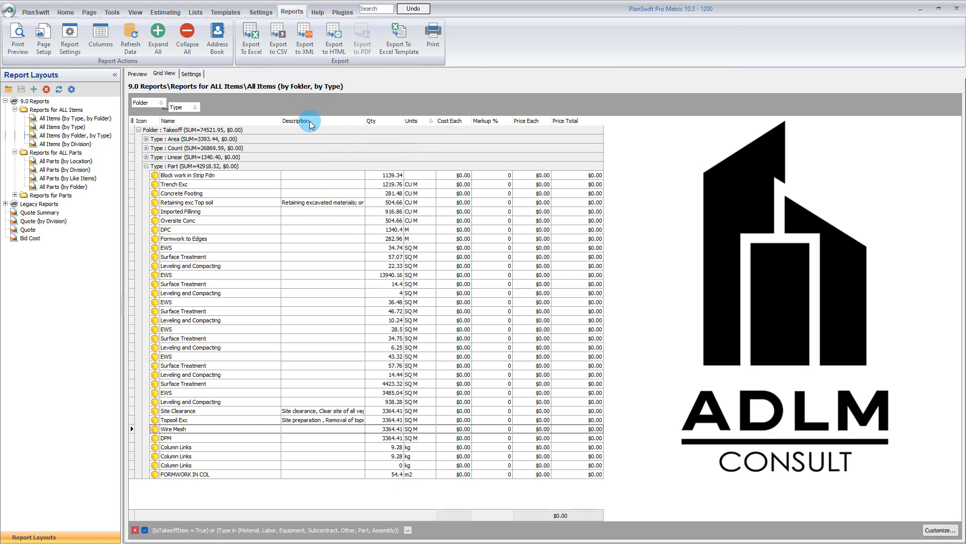
click(236, 124)
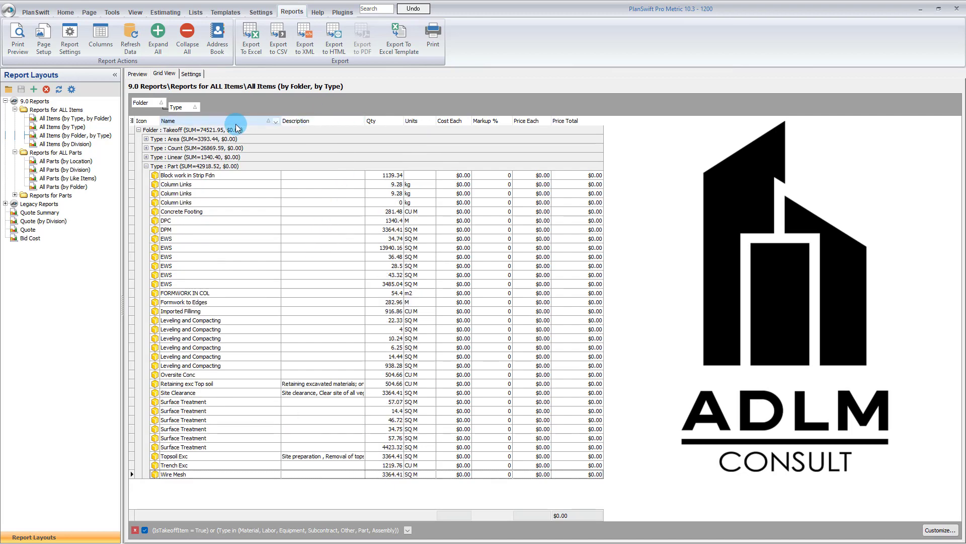
Remove the Price Total, Price Each, Markup % and Cost Each columns from the report grid
right_click(561, 126)
click(571, 218)
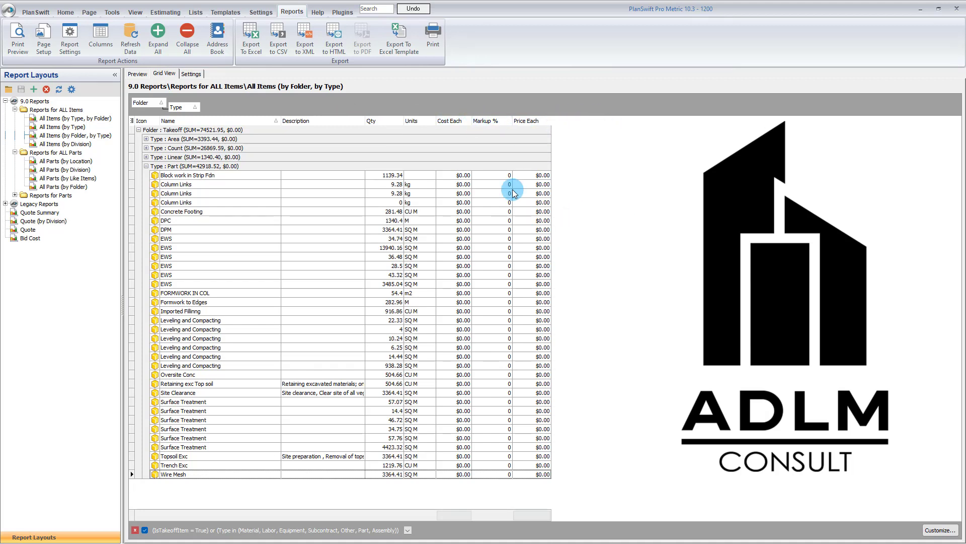
right_click(528, 121)
click(539, 211)
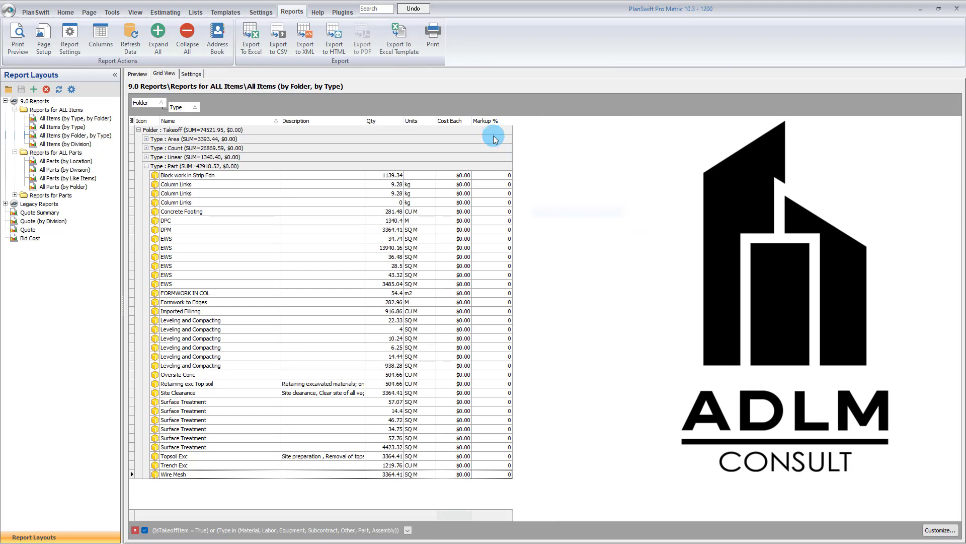
right_click(486, 122)
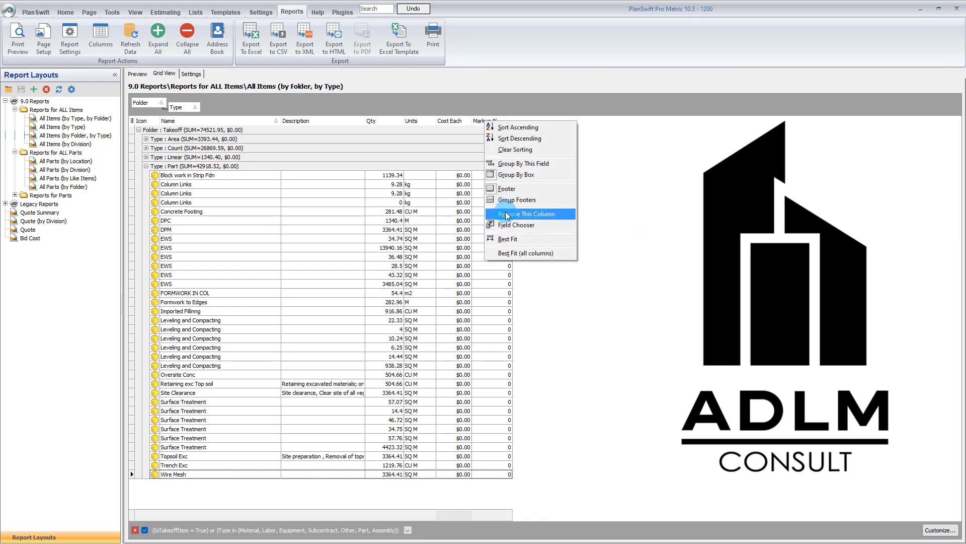
click(524, 213)
right_click(459, 124)
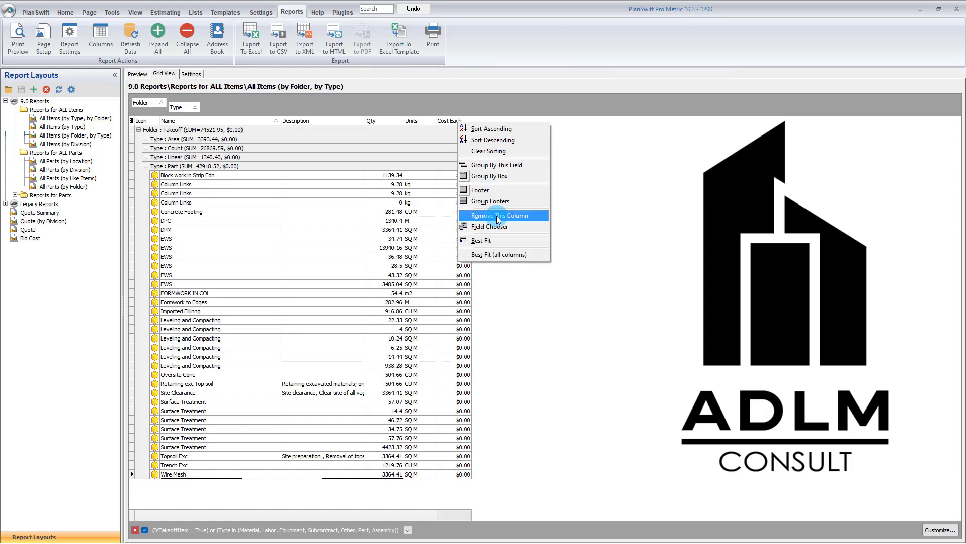
click(498, 215)
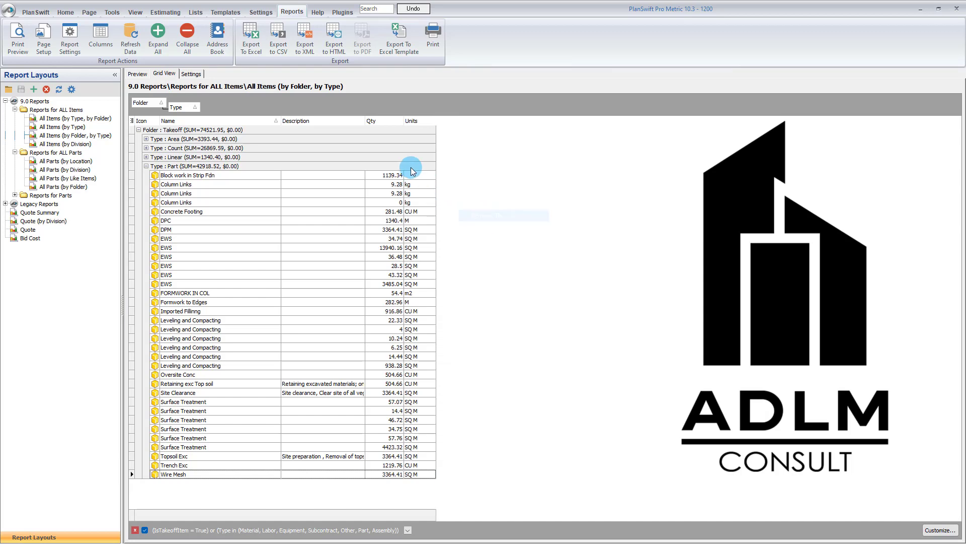
Preview the All Items (by Folder, by Type) report pages and return to the Section A-A takeoff drawing
click(138, 74)
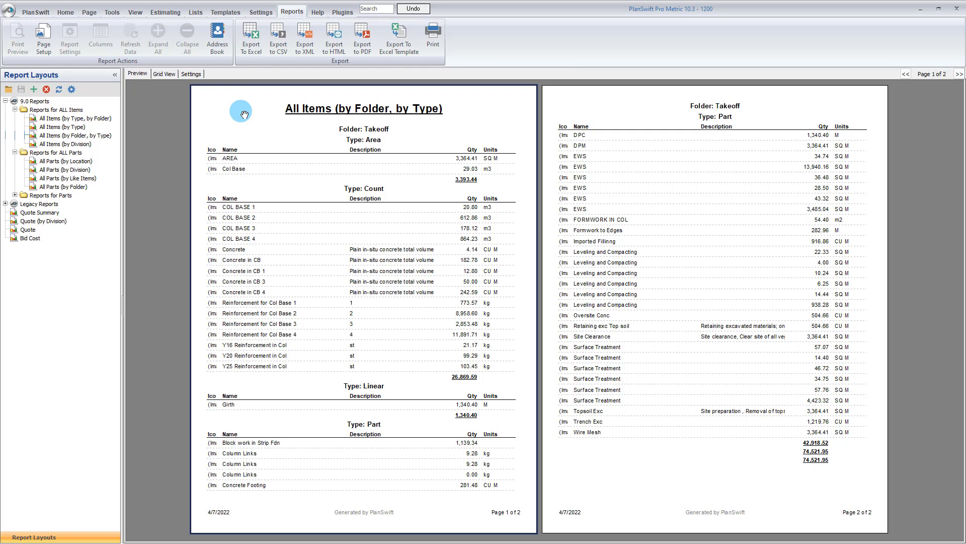
click(66, 12)
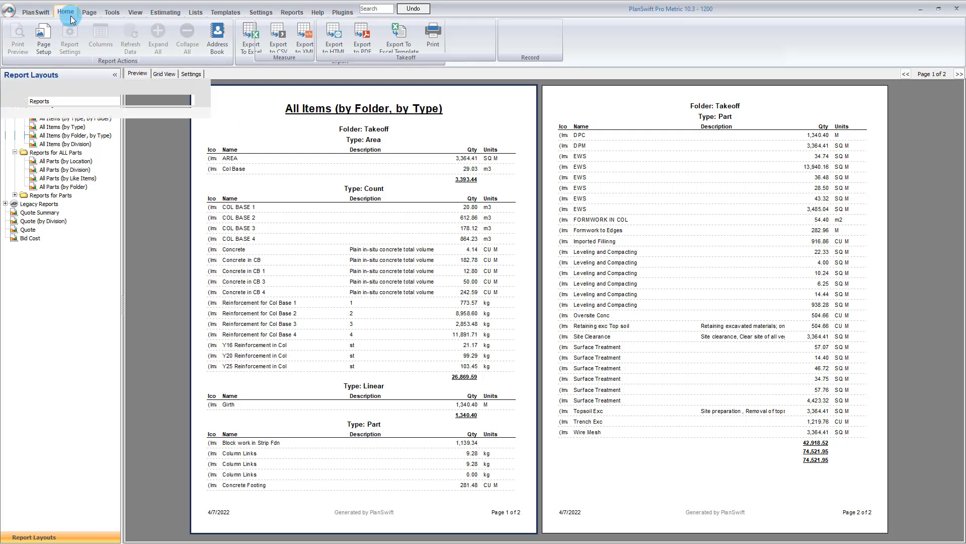
drag(884, 139, 855, 324)
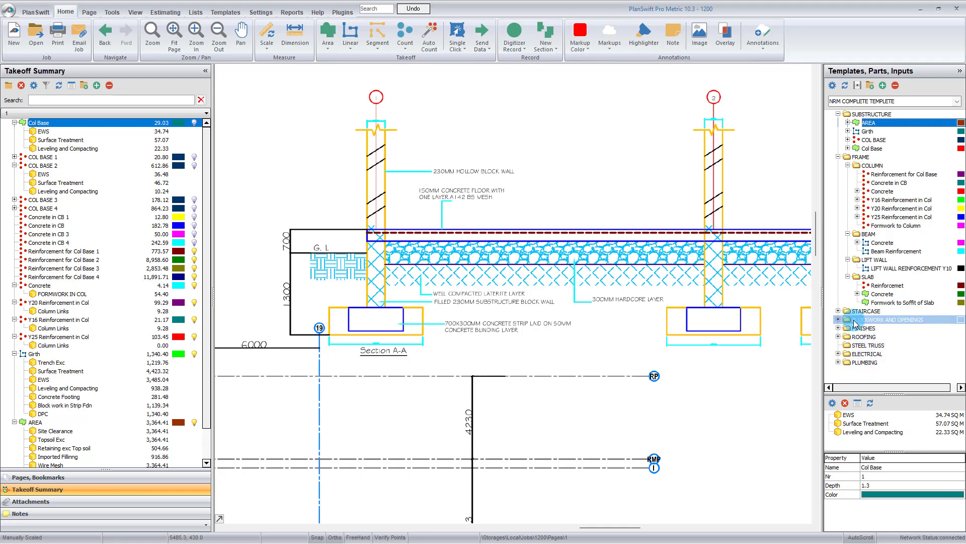